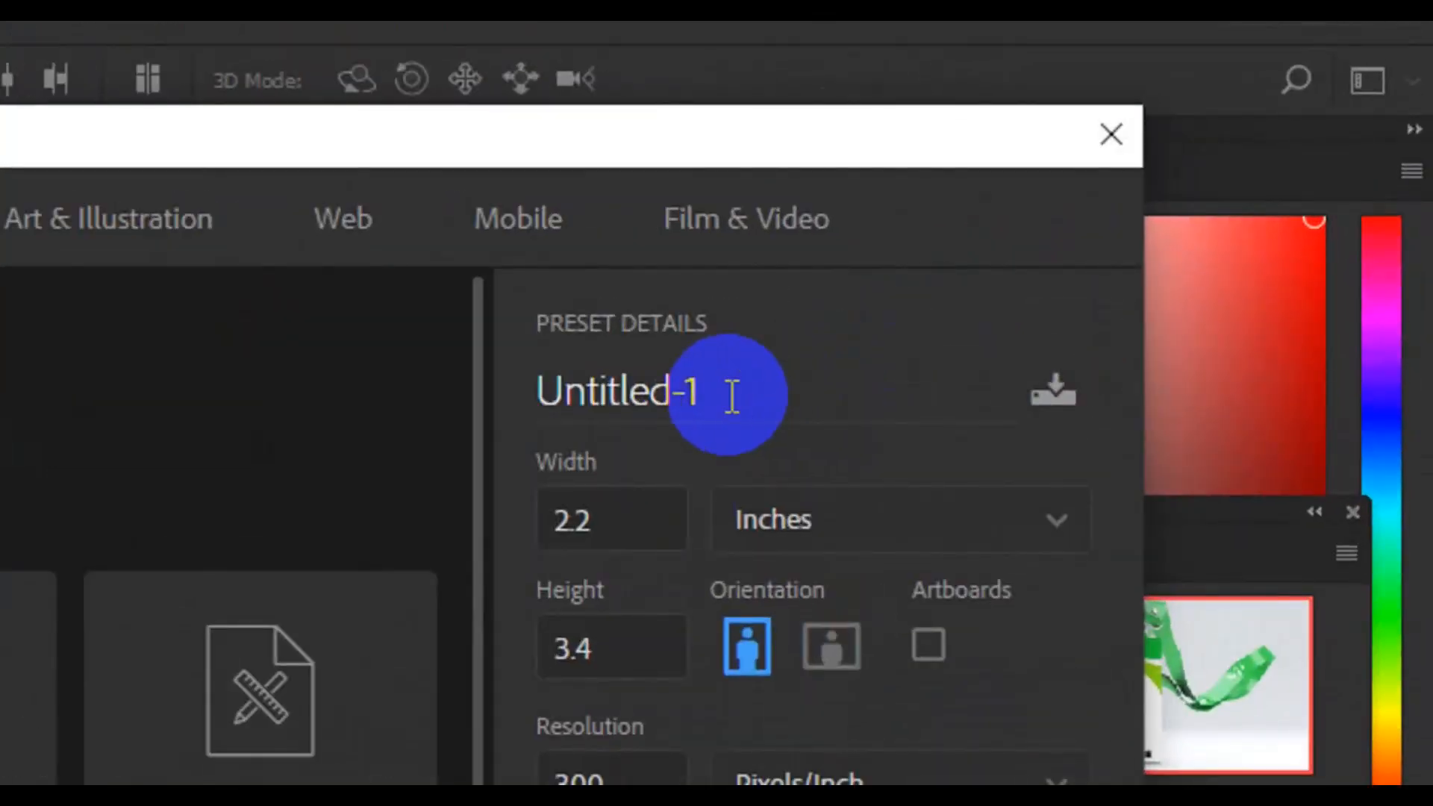
- Name the new document "Creative Desk Calendar Design"
{"action": "triple_click", "coordinate": [732, 396]}
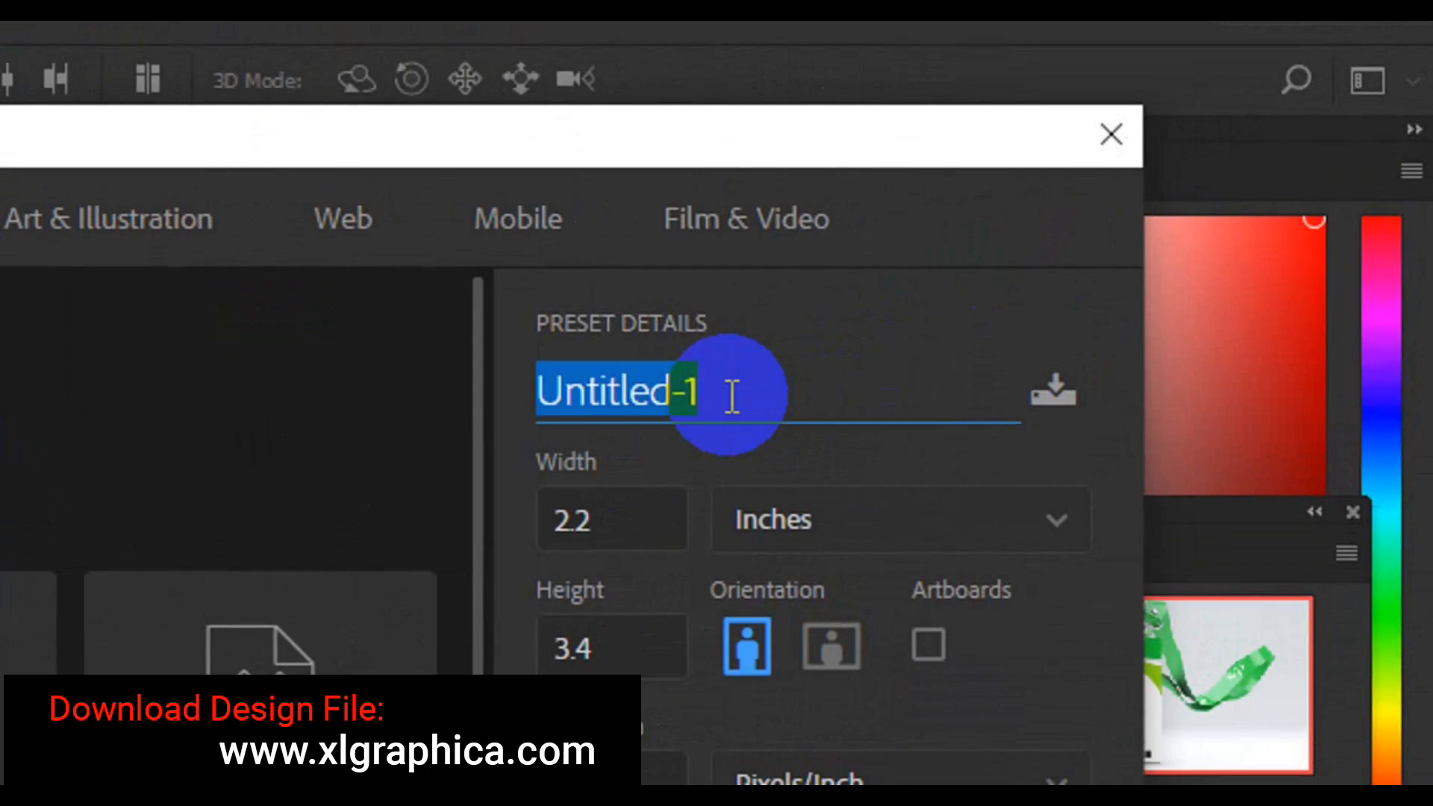
{"action": "type", "text": "Crea"}
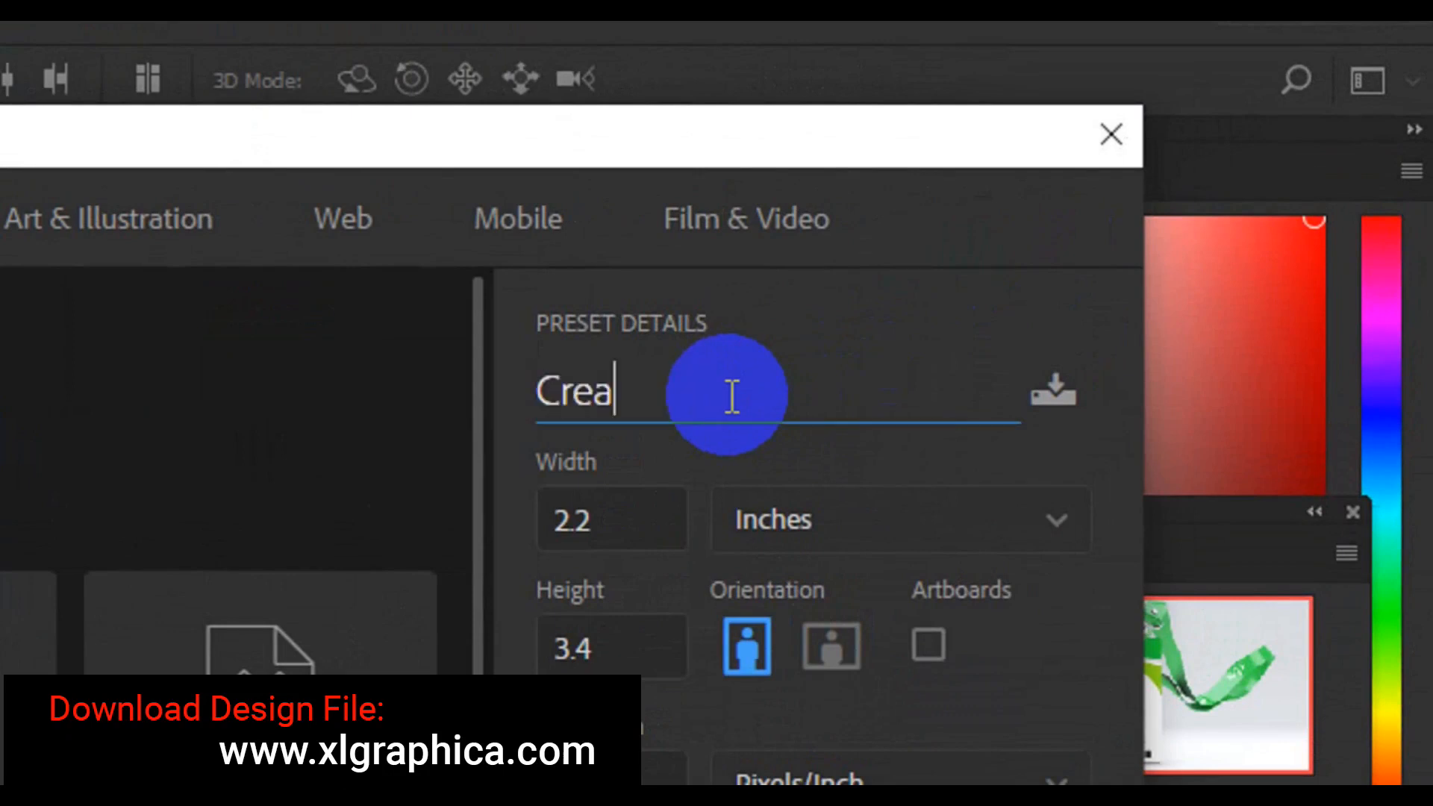
{"action": "type", "text": "tive De"}
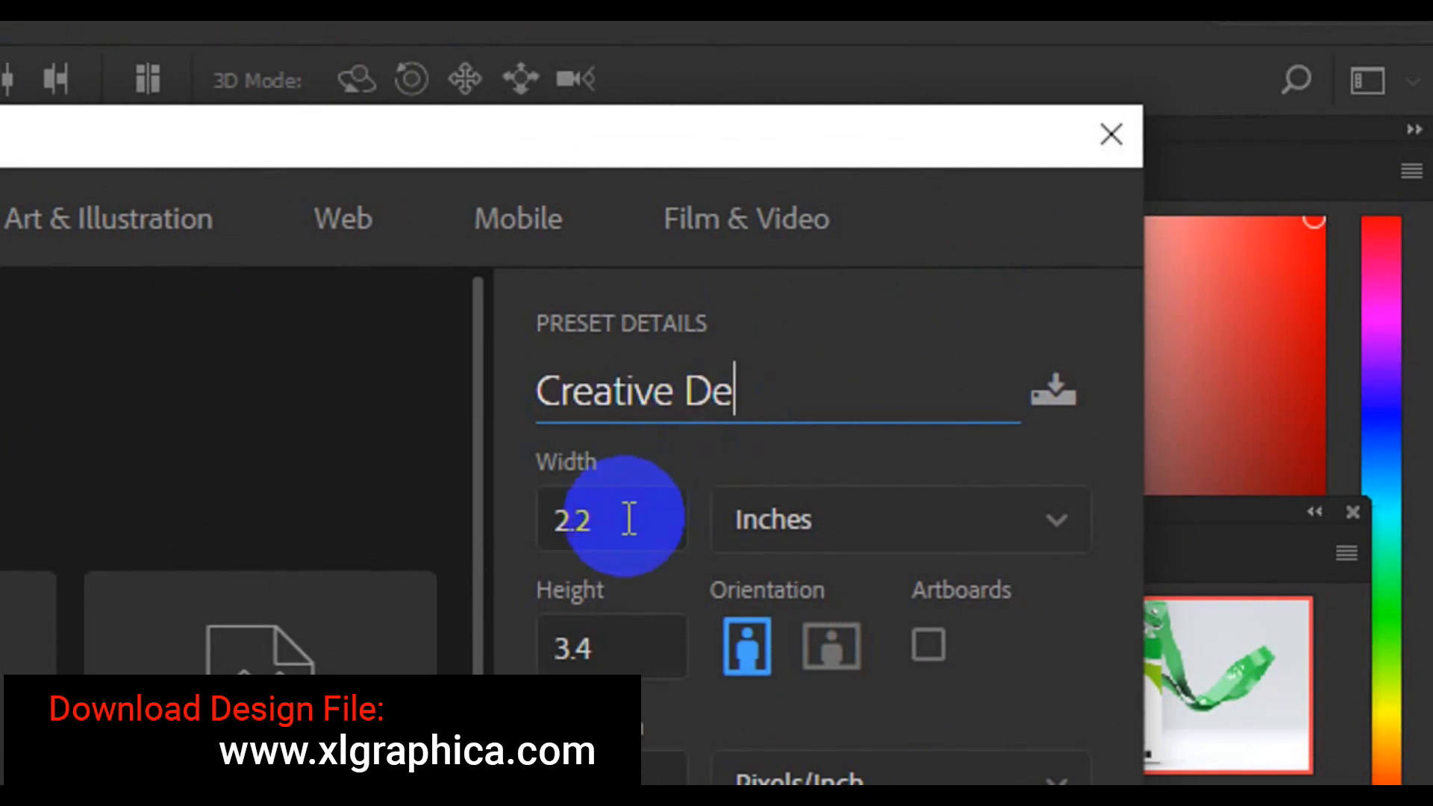
{"action": "type", "text": "sk Calendar"}
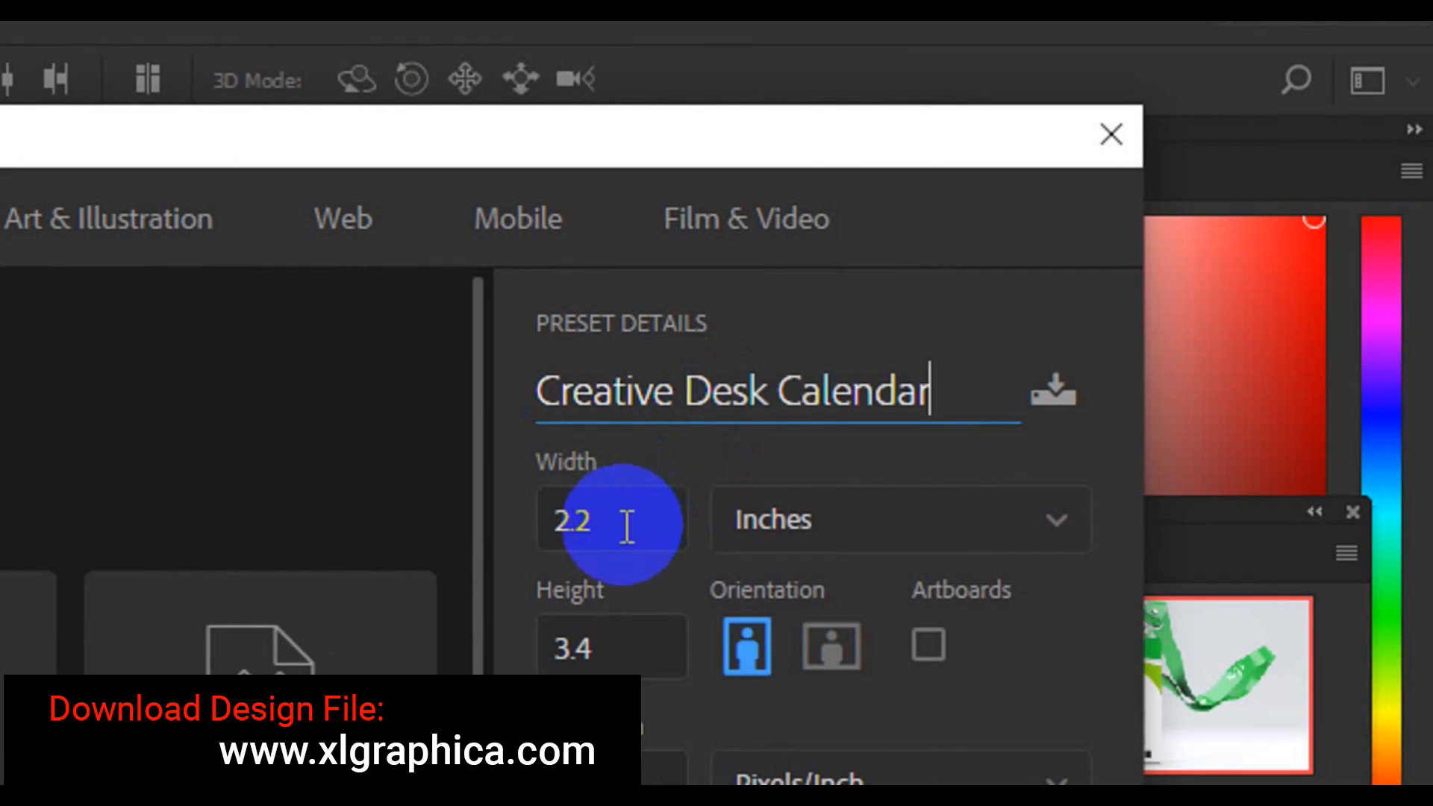
{"action": "type", "text": " Design"}
- Set the new document's size to 35 inches wide by 26 inches high and create it
{"action": "left_click", "coordinate": [628, 526]}
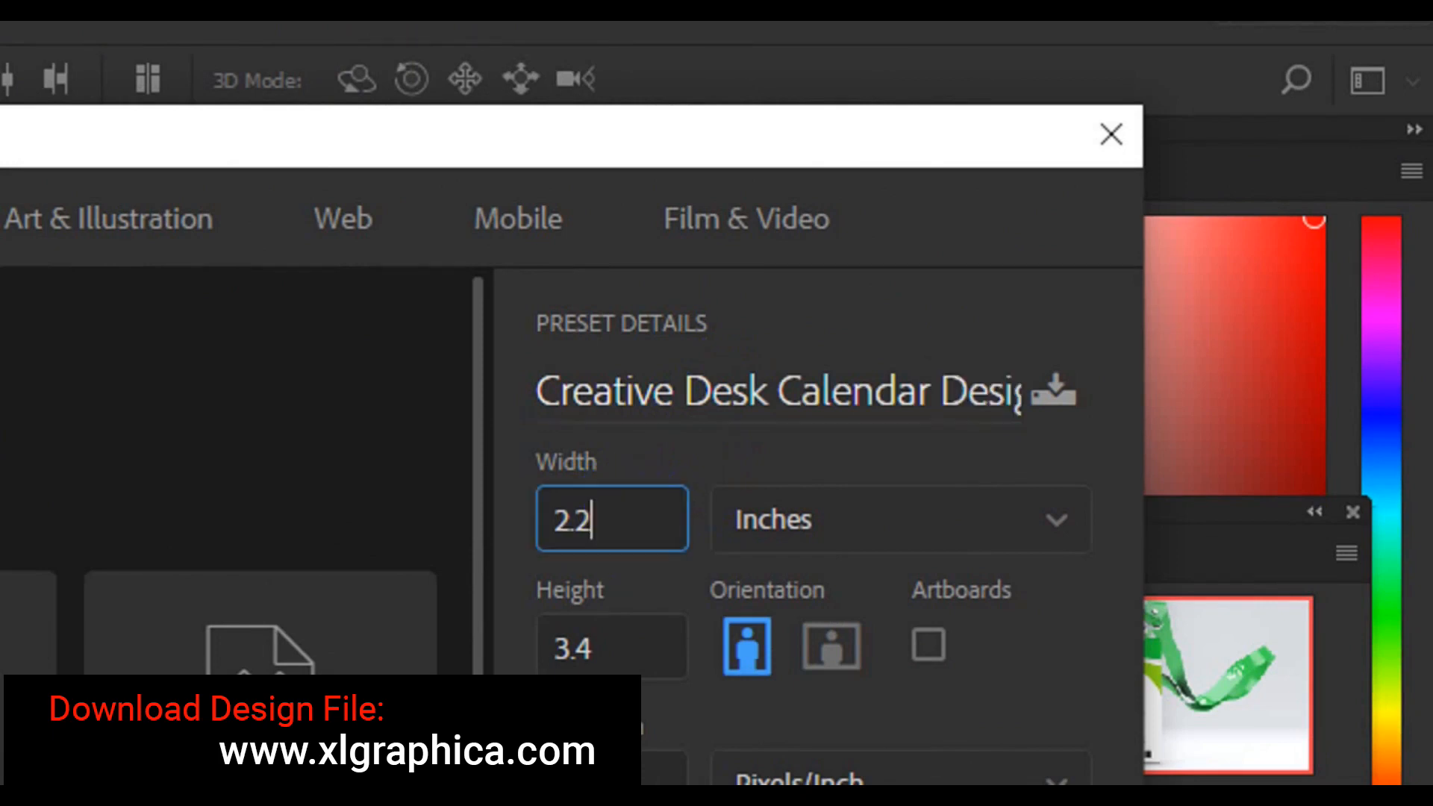
{"action": "double_click", "coordinate": [627, 526]}
{"action": "key", "text": "BackSpace"}
{"action": "type", "text": "35"}
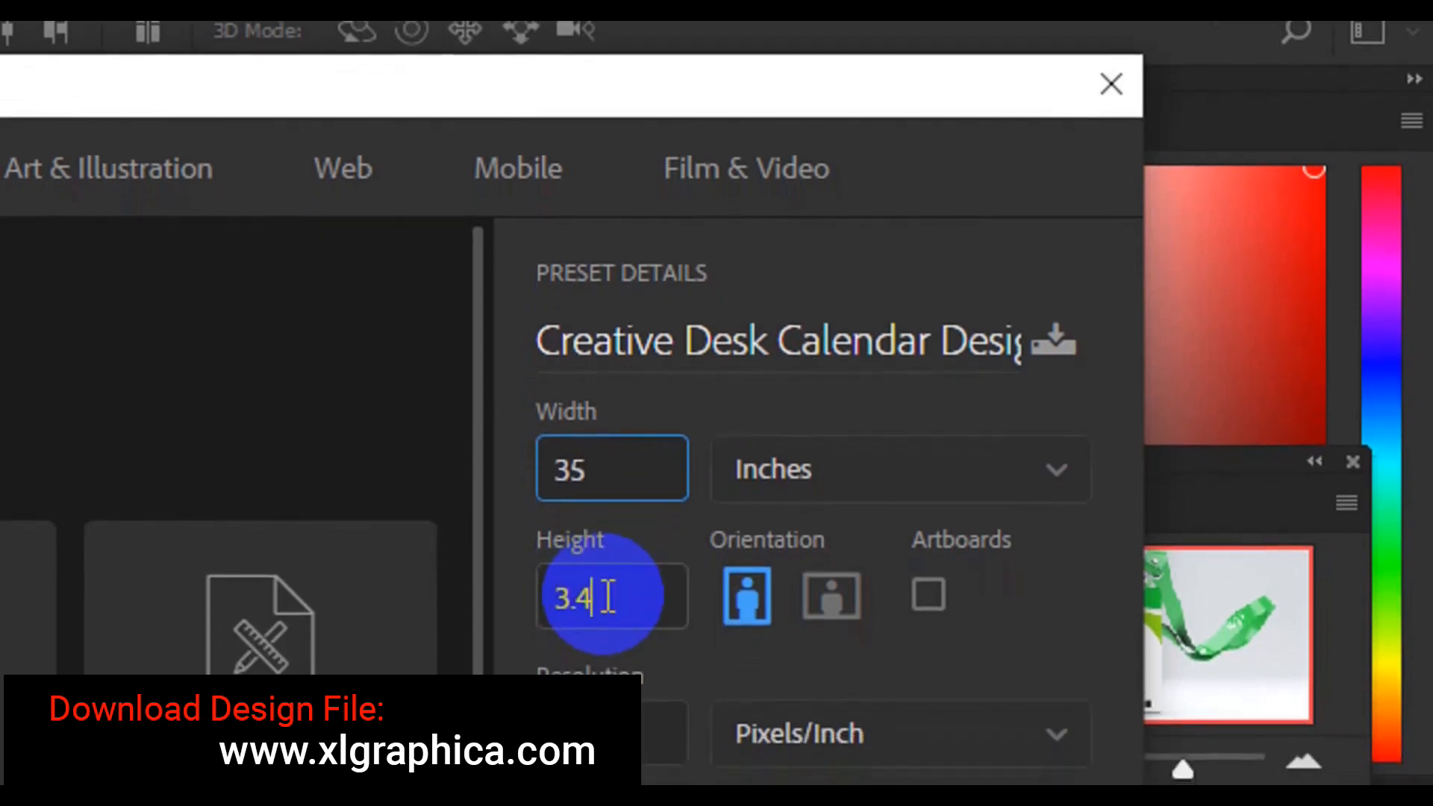
{"action": "double_click", "coordinate": [608, 597]}
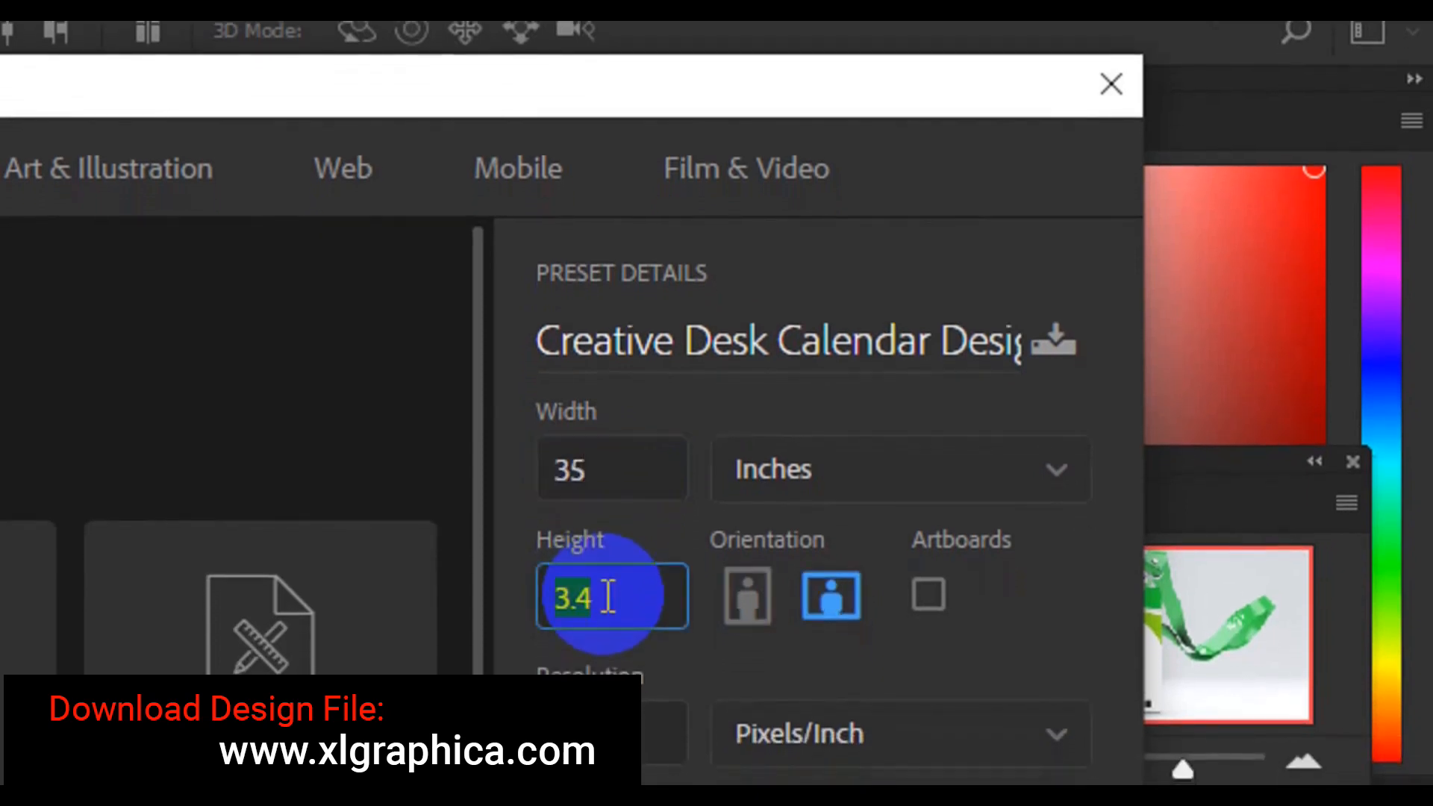
{"action": "key", "text": "BackSpace"}
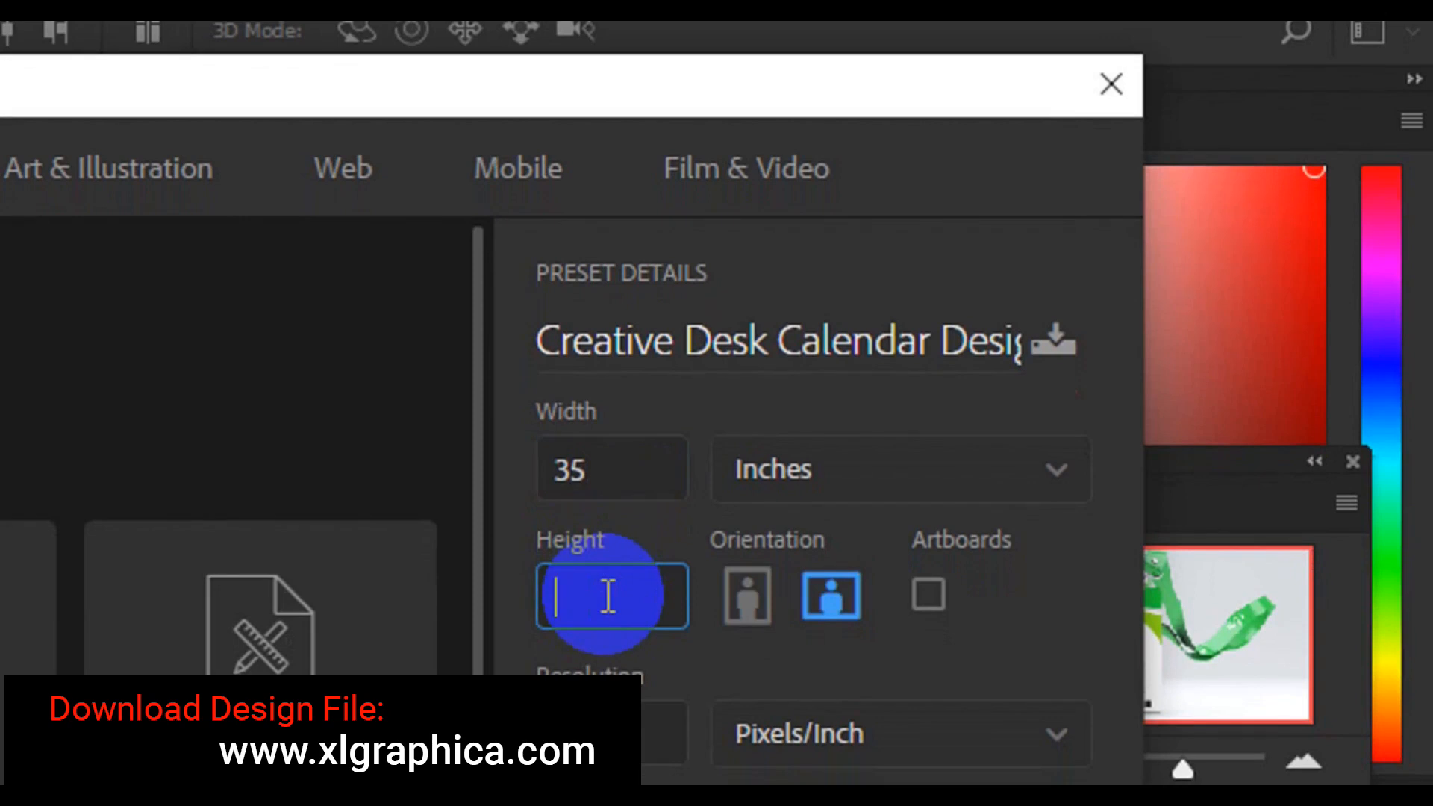
{"action": "type", "text": "3.4"}
{"action": "key", "text": "Return"}
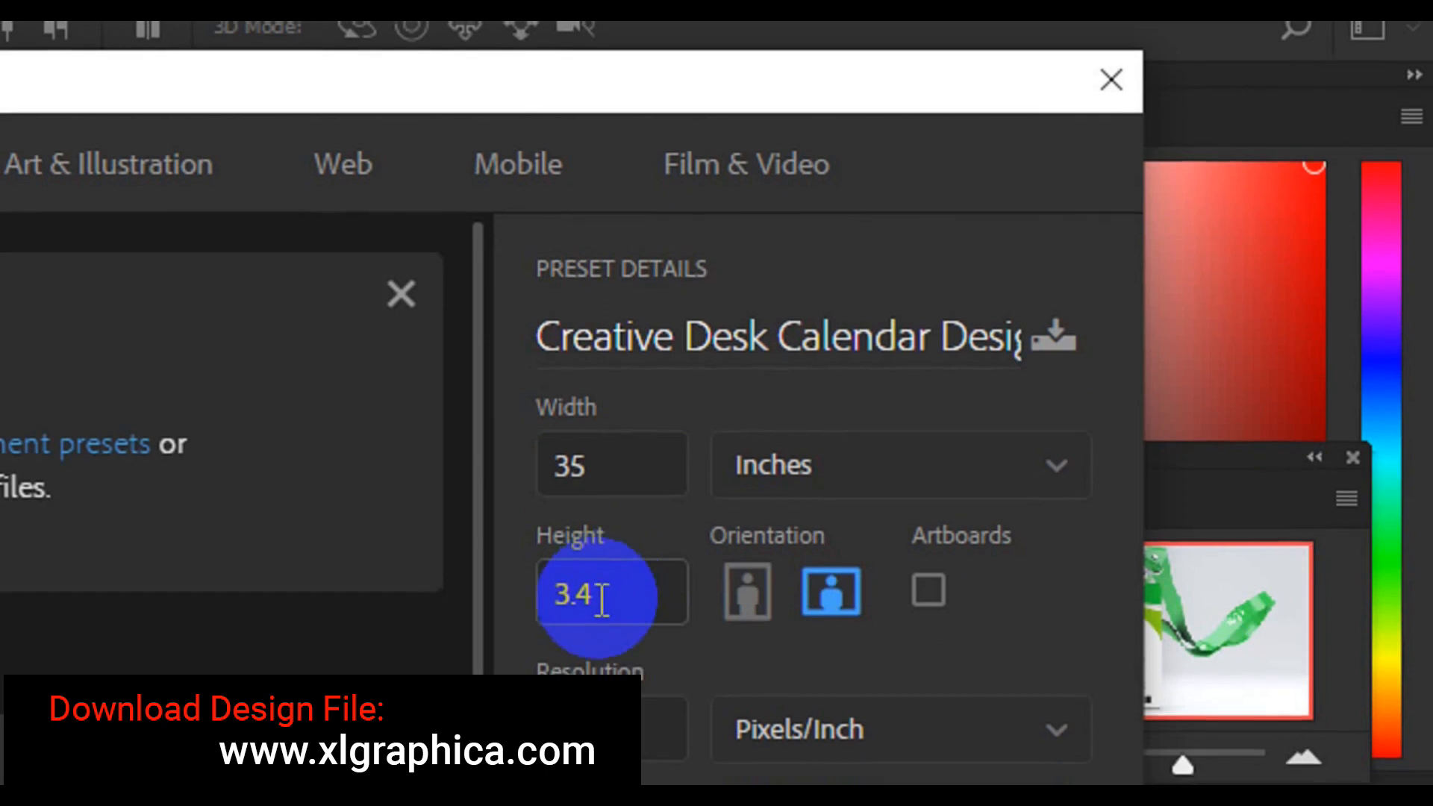
{"action": "left_click", "coordinate": [602, 594]}
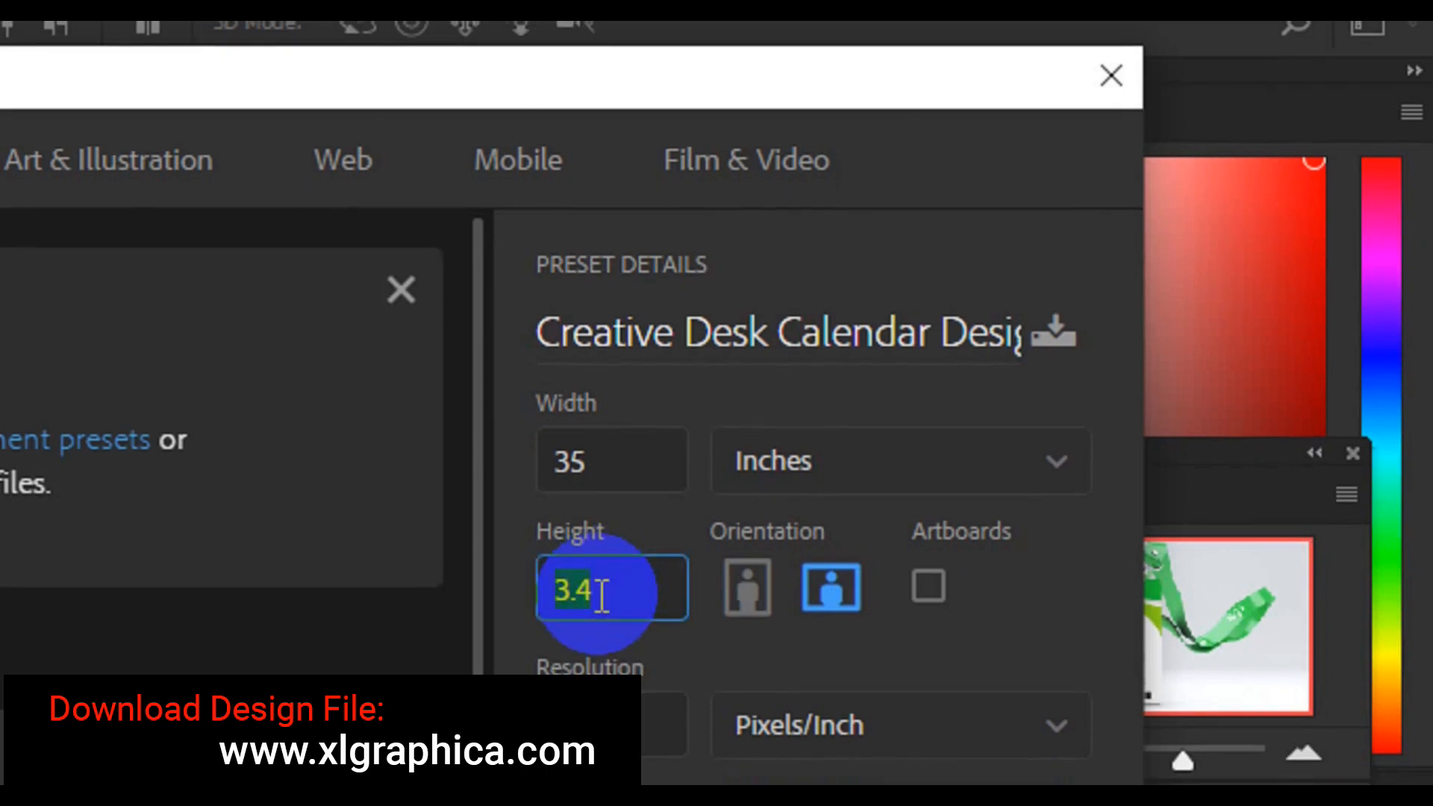
{"action": "type", "text": "26"}
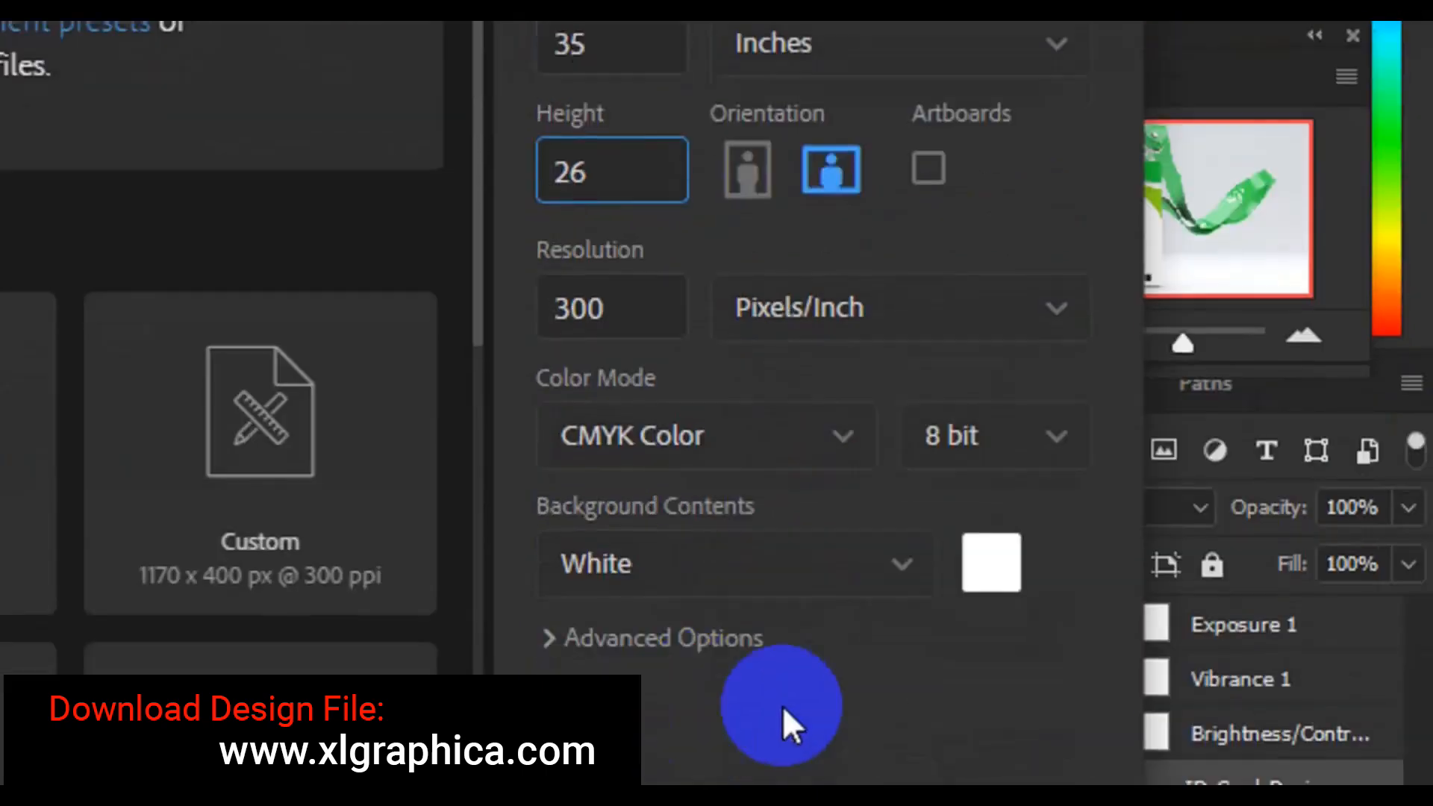
{"action": "left_click", "coordinate": [997, 719]}
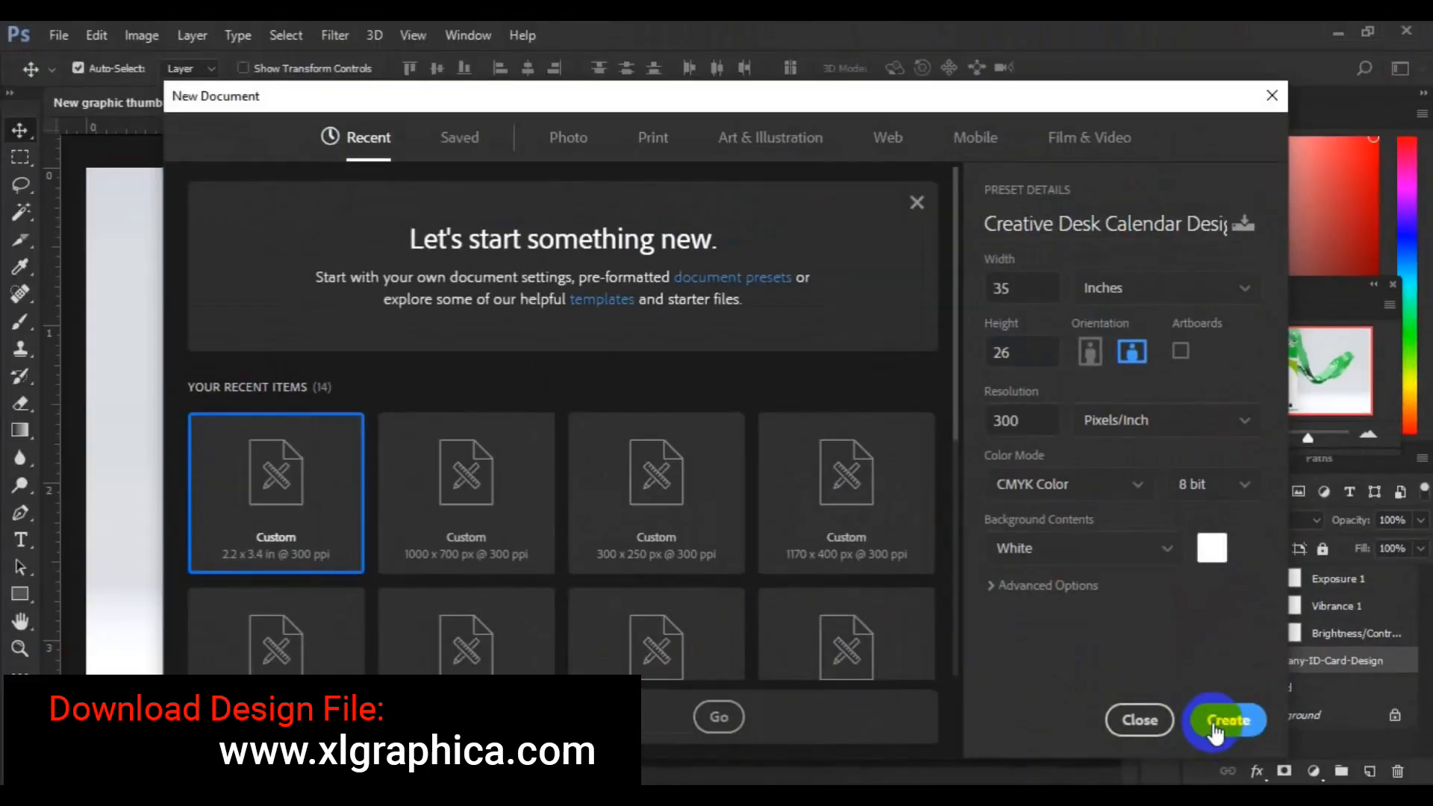
{"action": "left_click", "coordinate": [1213, 723]}
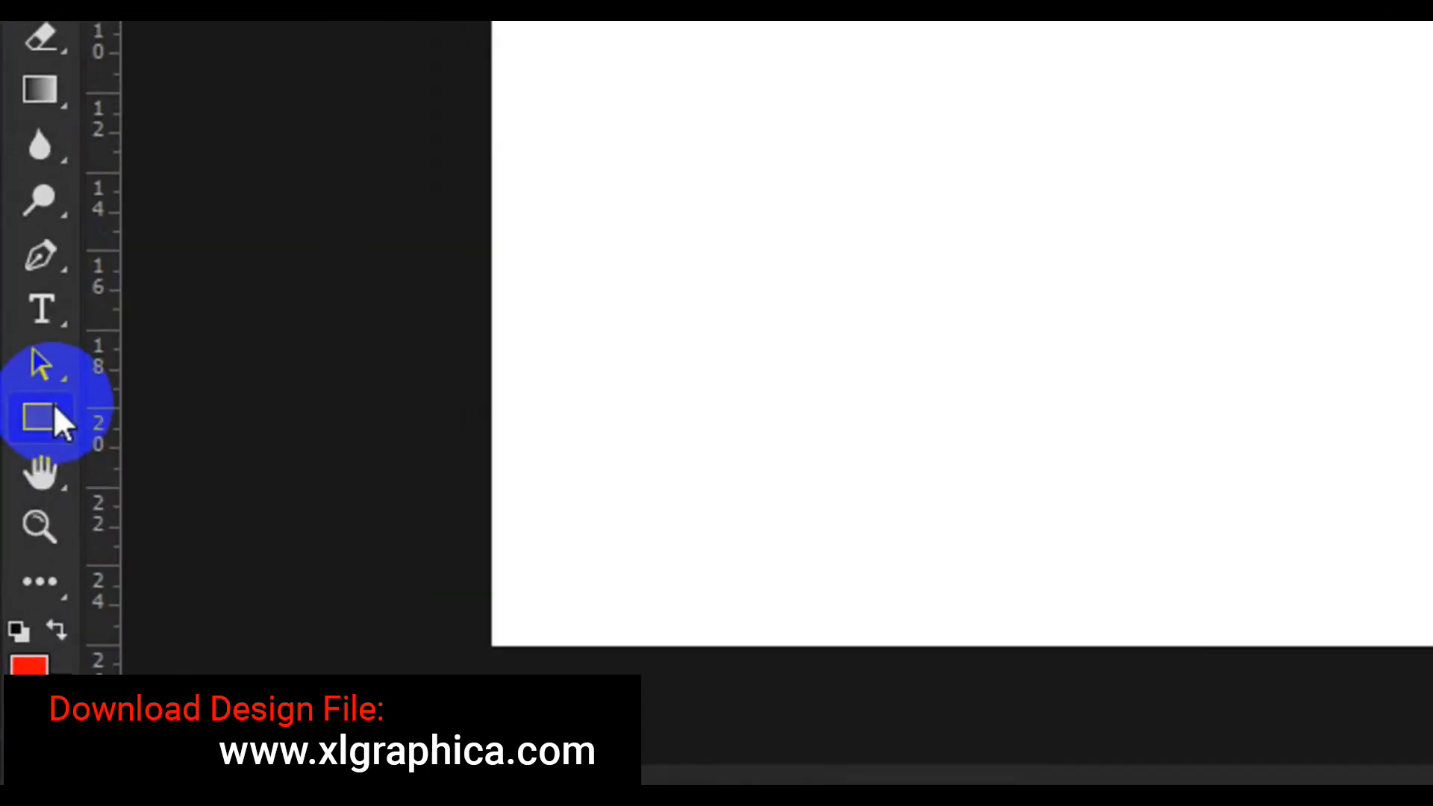
- With the Custom Shape tool, draw a red rounded diamond about 9748 px wide and high, centred near the canvas's upper-left corner
{"action": "right_click", "coordinate": [53, 418]}
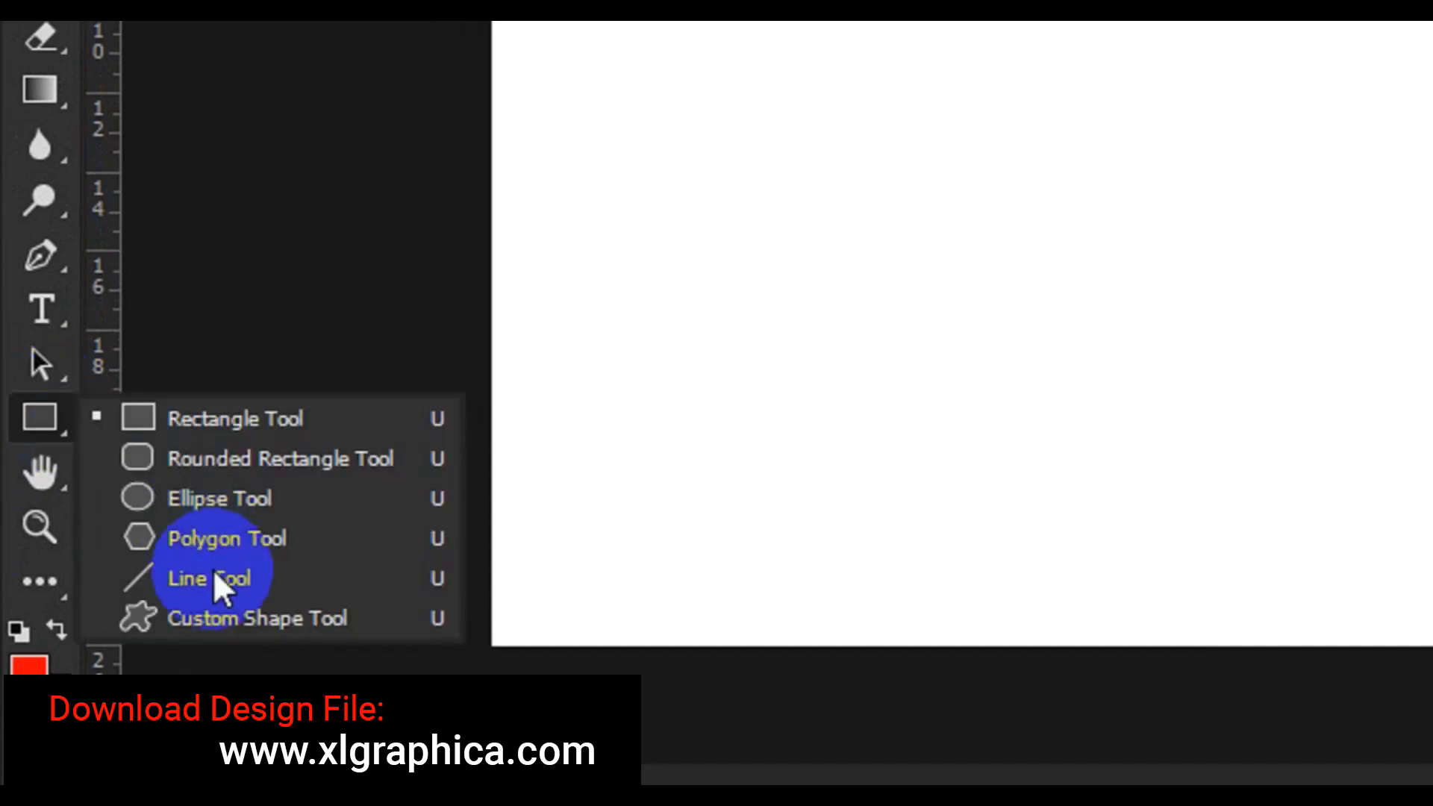
{"action": "left_click", "coordinate": [216, 617]}
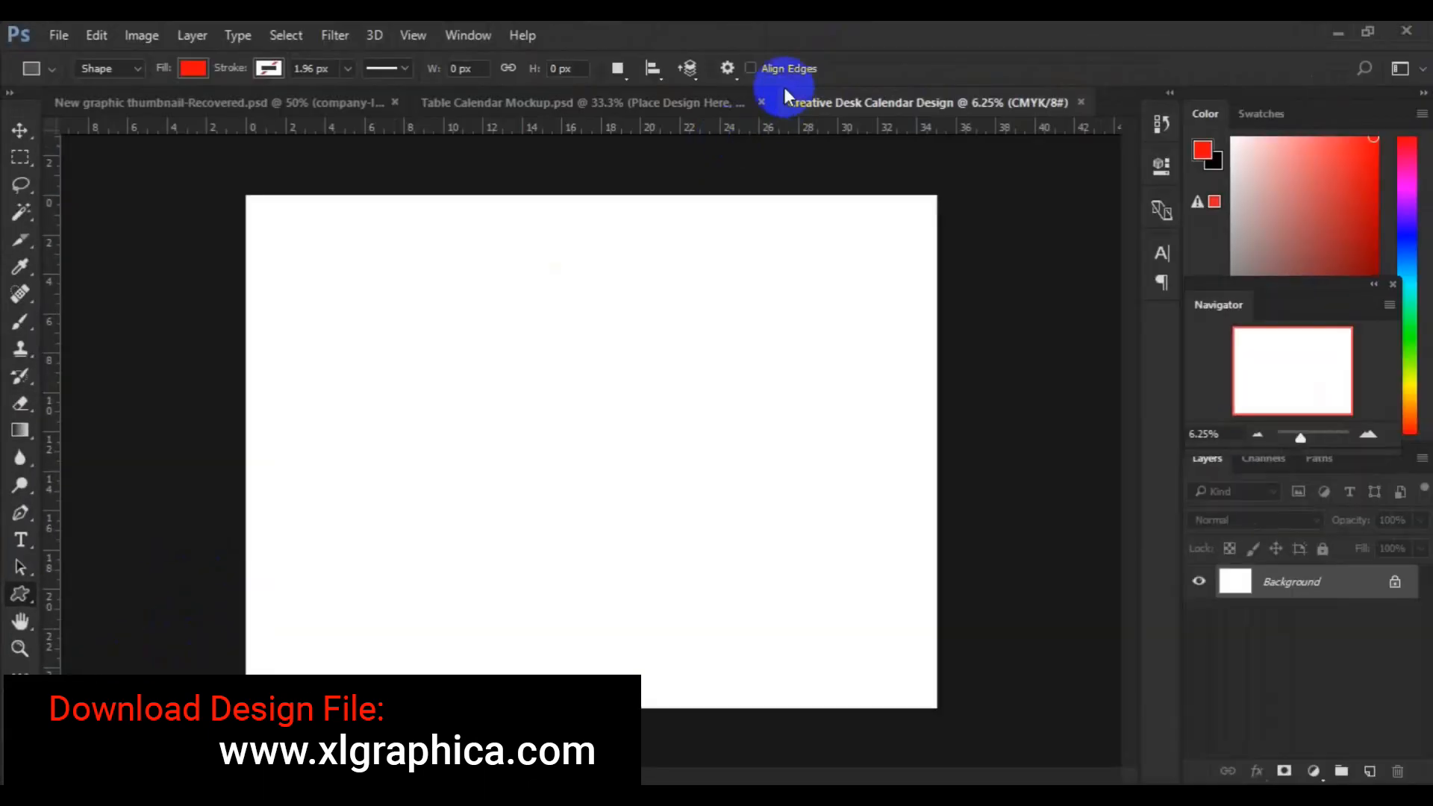
{"action": "left_click", "coordinate": [823, 69]}
{"action": "left_click_drag", "start_coordinate": [983, 119], "coordinate": [982, 224]}
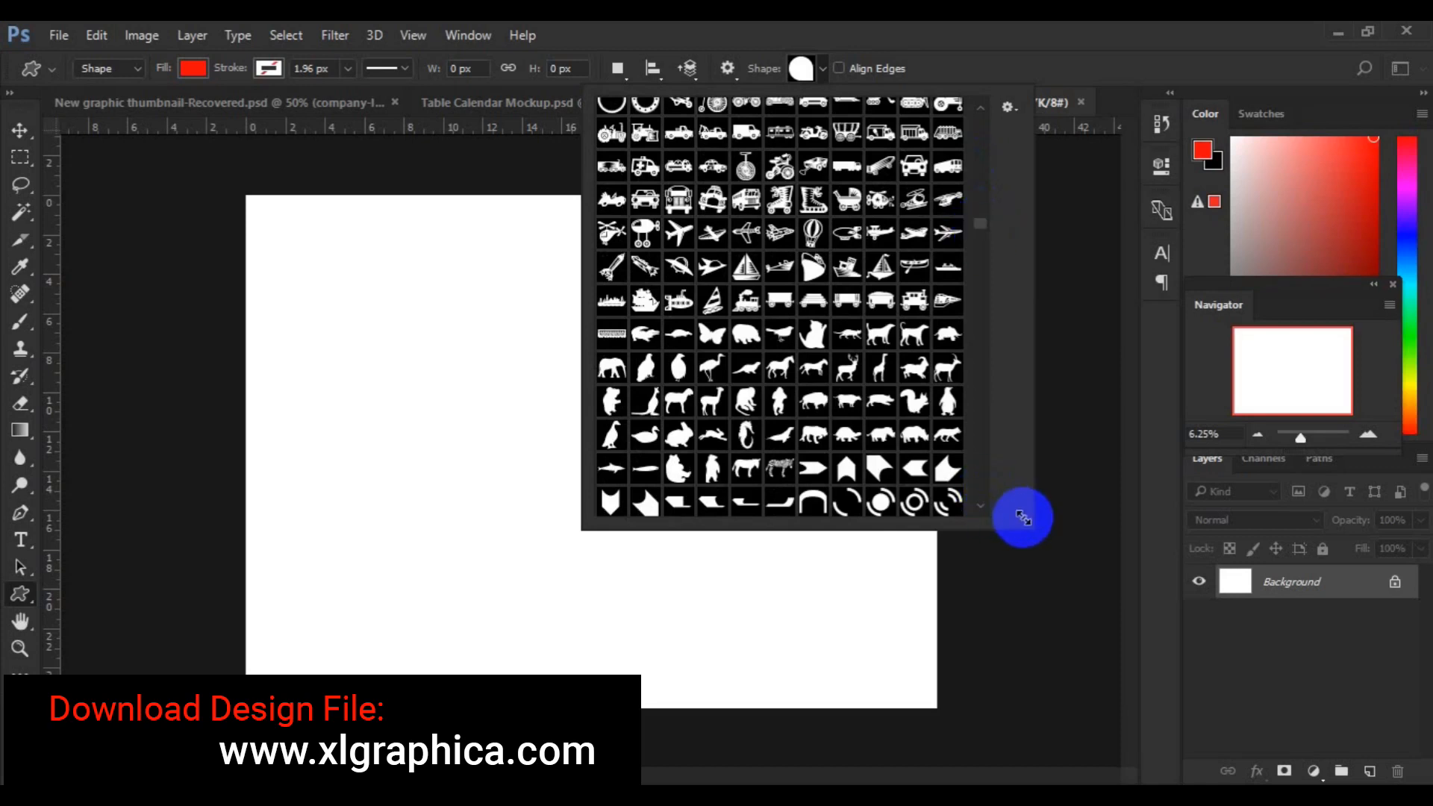
{"action": "left_click_drag", "start_coordinate": [1086, 586], "coordinate": [1107, 604]}
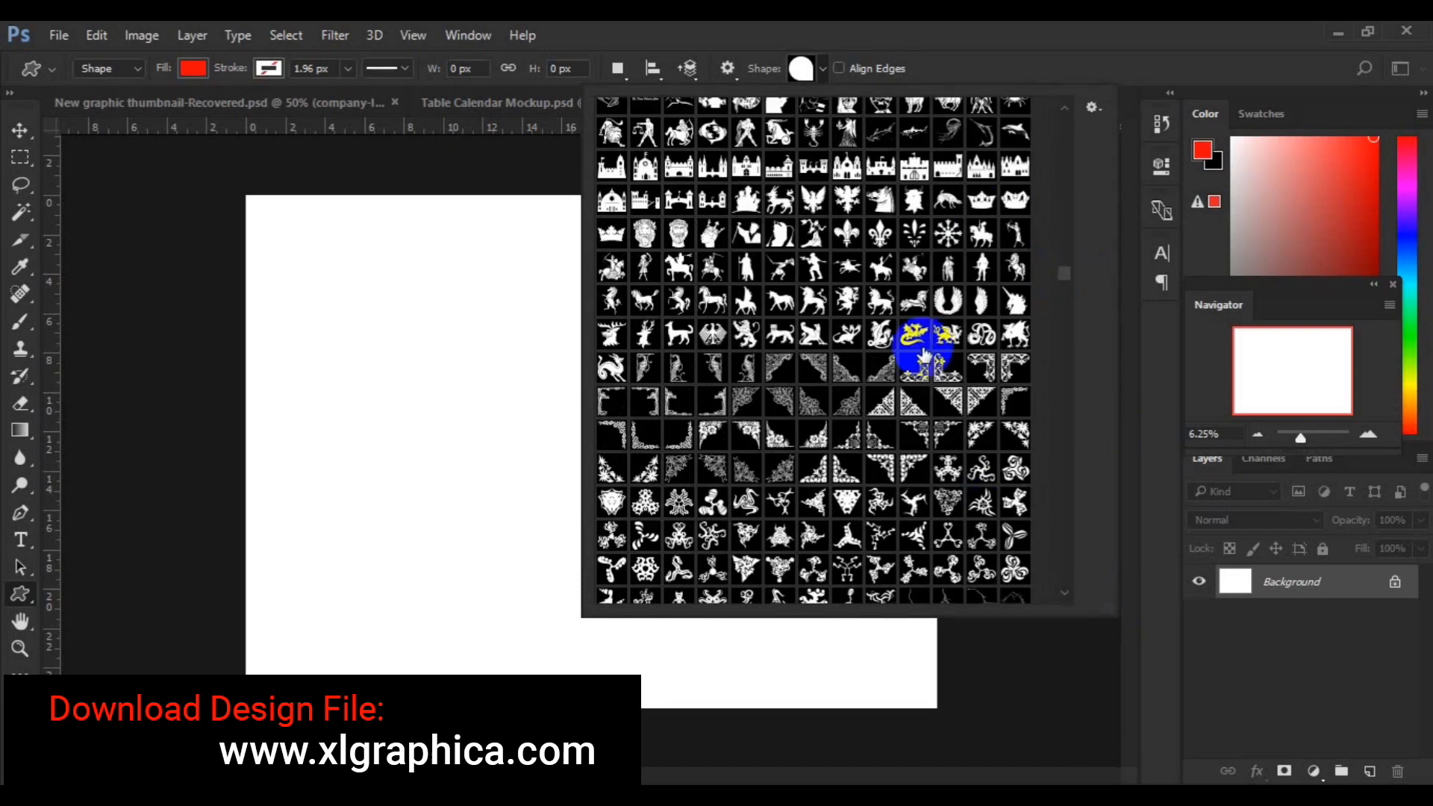
{"action": "left_click_drag", "start_coordinate": [1059, 271], "coordinate": [1065, 195]}
{"action": "left_click", "coordinate": [914, 249]}
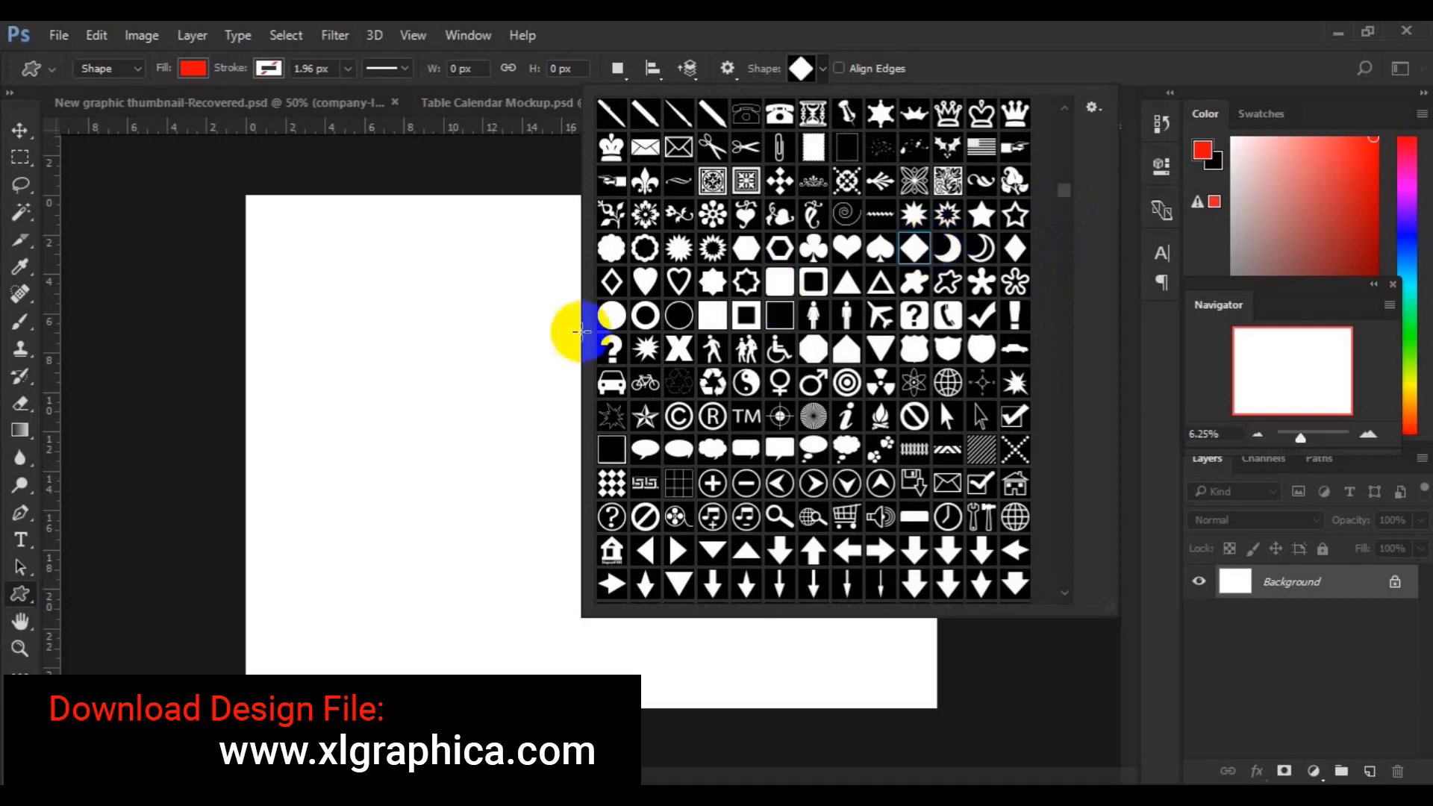
{"action": "left_click", "coordinate": [327, 291]}
{"action": "left_click_drag", "start_coordinate": [327, 291], "coordinate": [646, 690]}
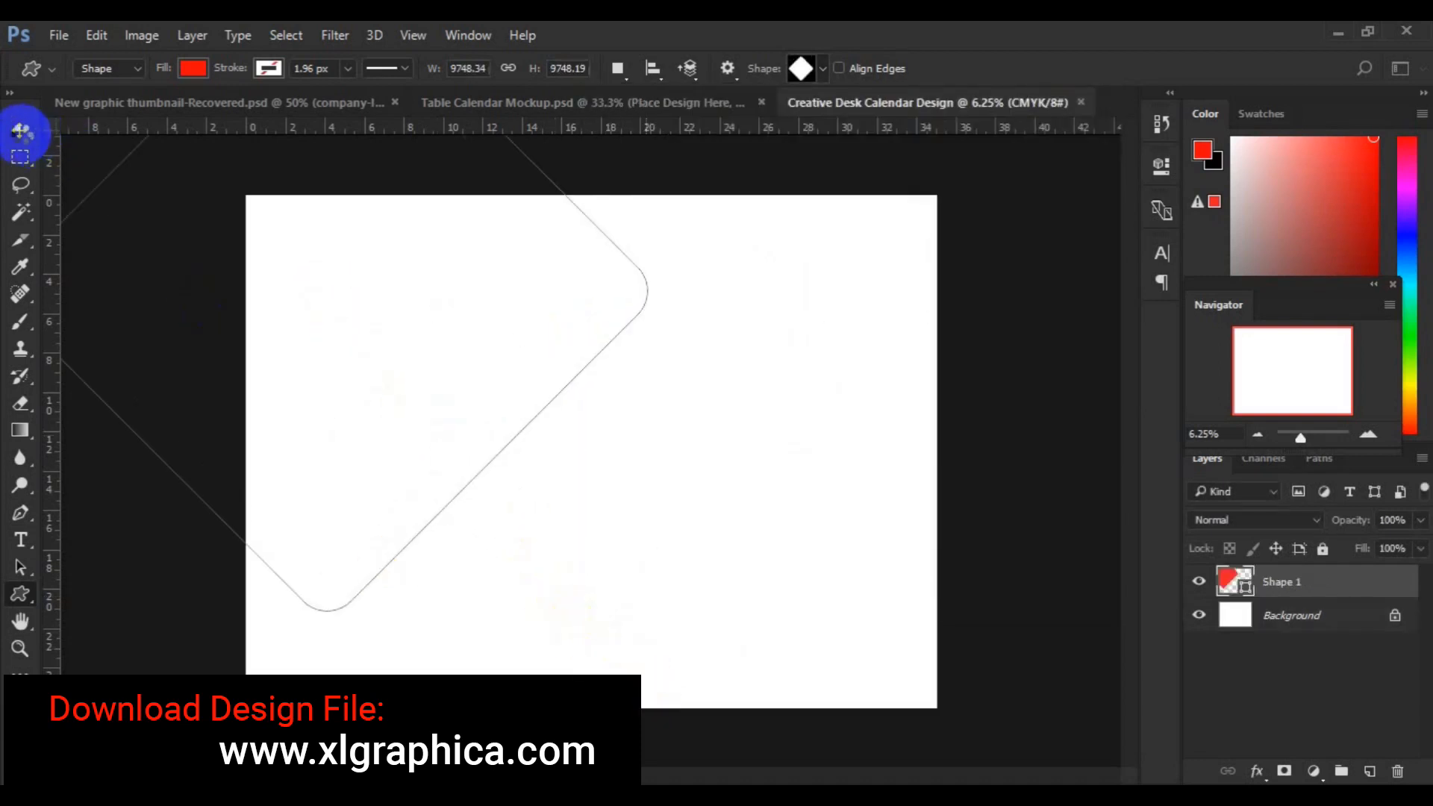
- Align the red diamond to the vertical centre of the canvas and clear the selection
{"action": "left_click", "coordinate": [20, 133]}
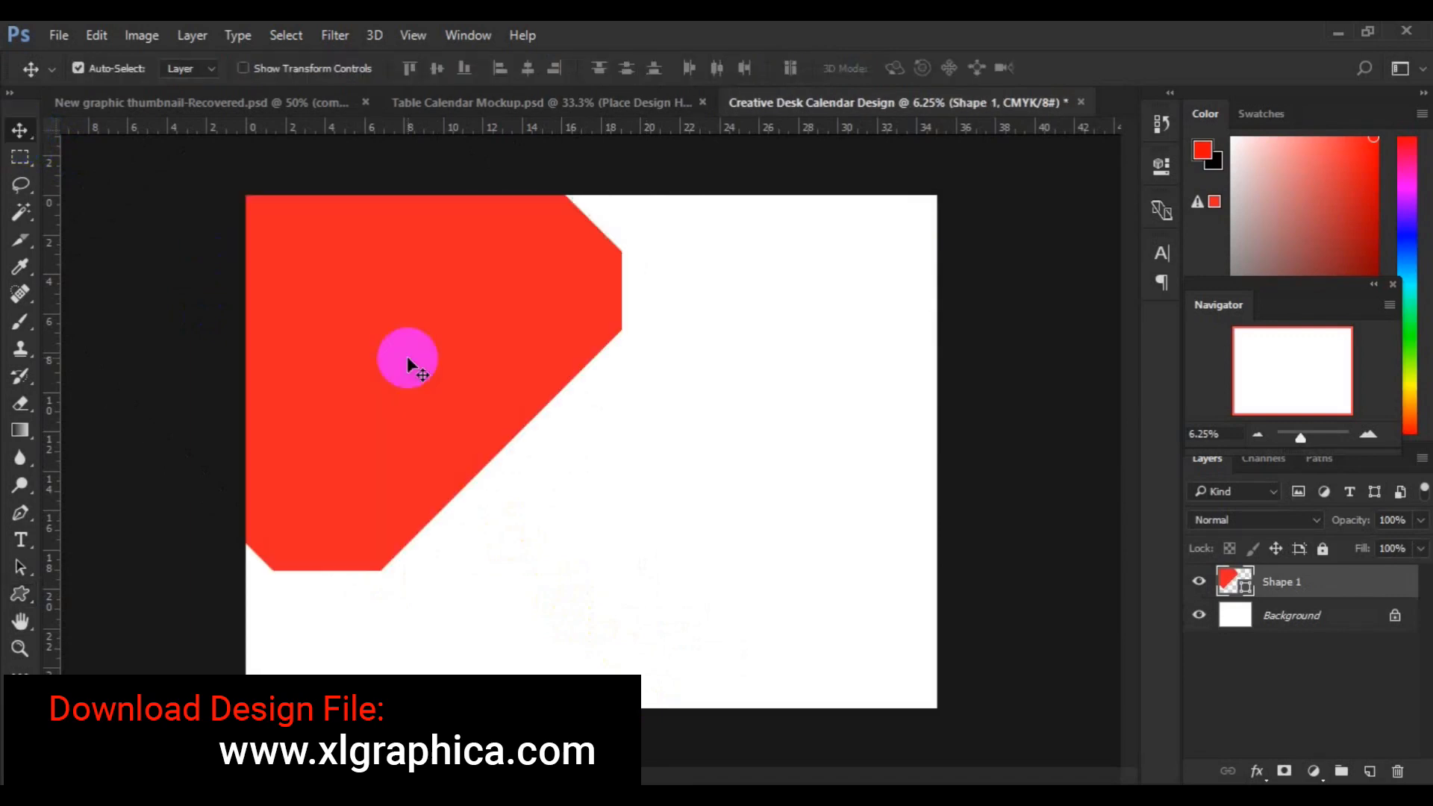
{"action": "key", "text": "ctrl+a"}
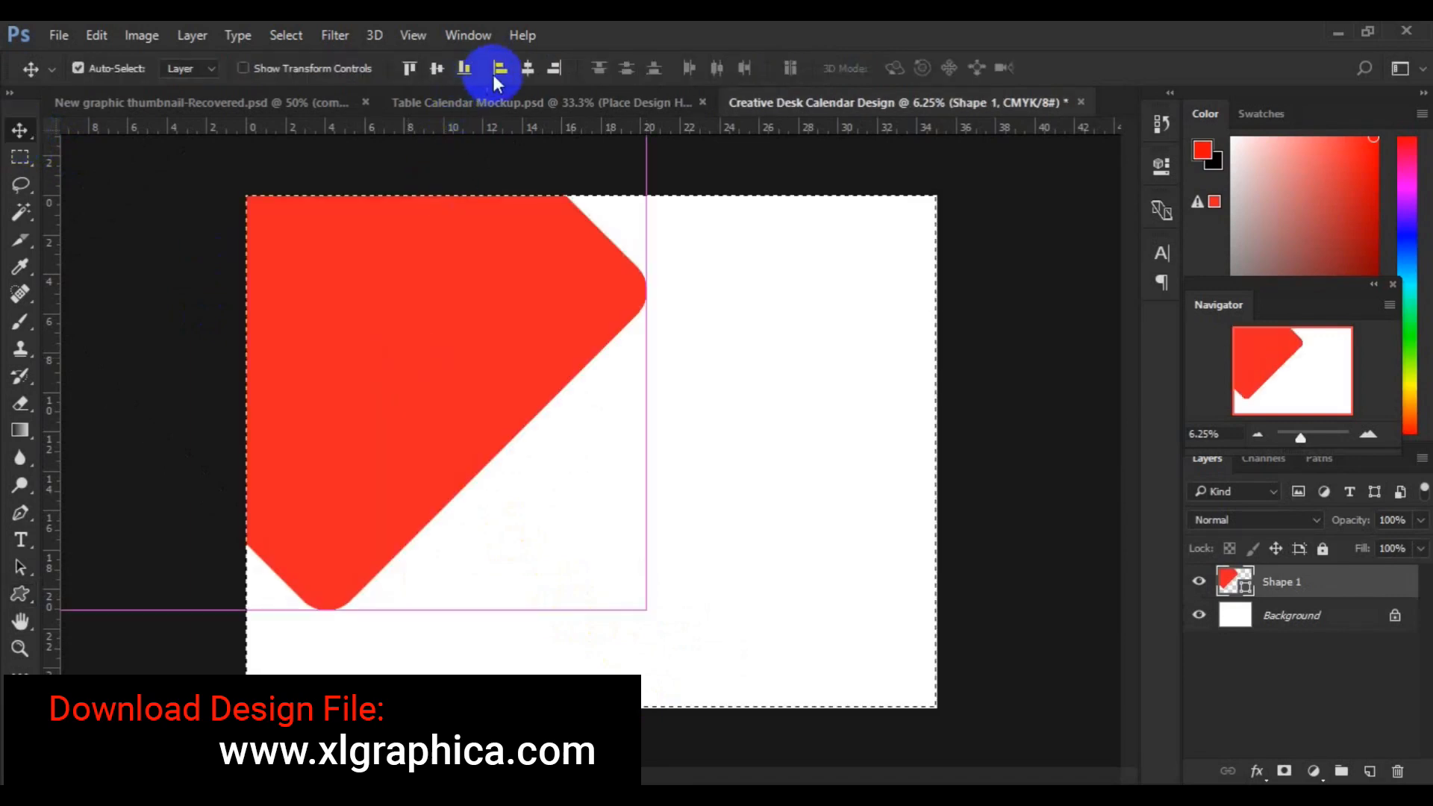
{"action": "left_click", "coordinate": [526, 72]}
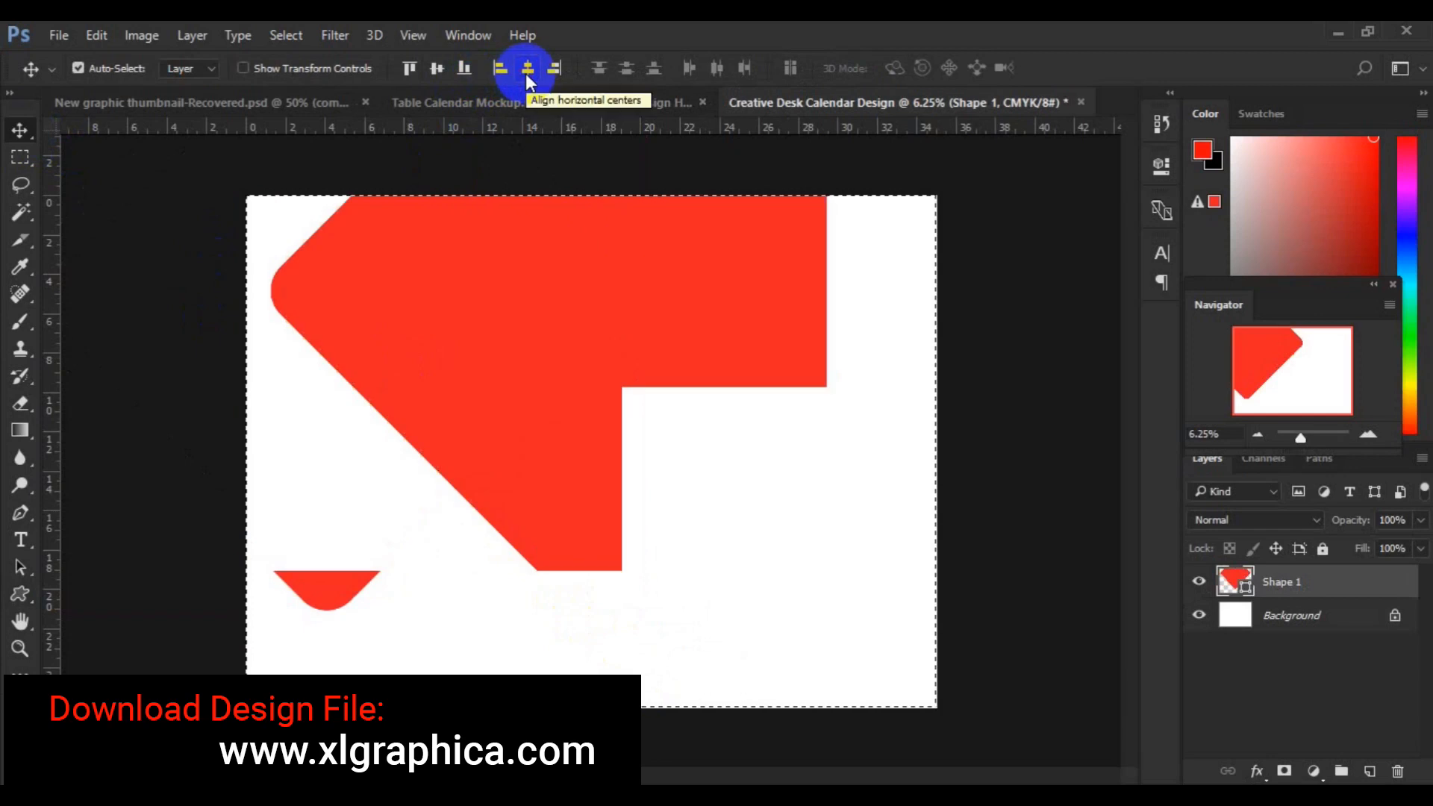
{"action": "left_click", "coordinate": [438, 73]}
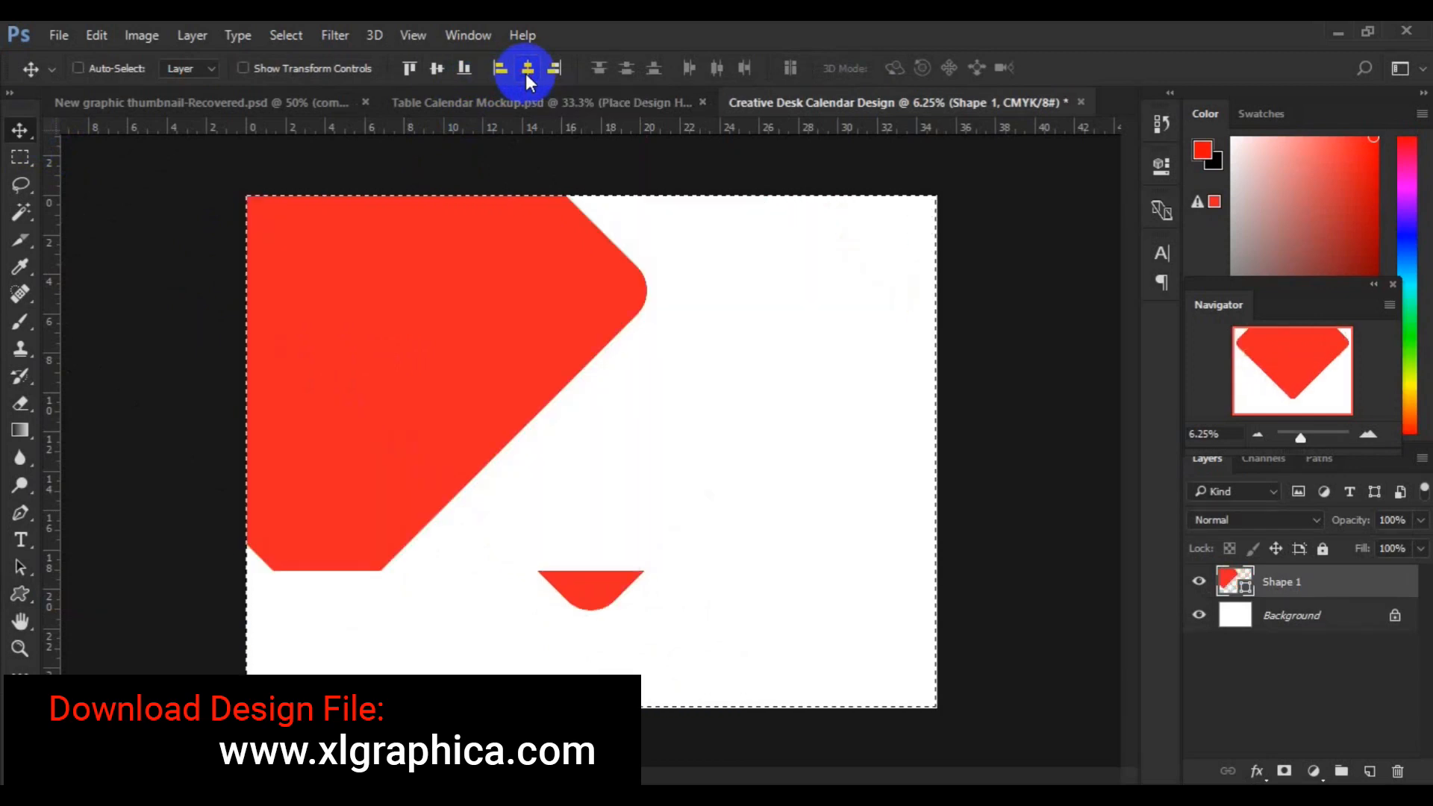
{"action": "left_click", "coordinate": [438, 71]}
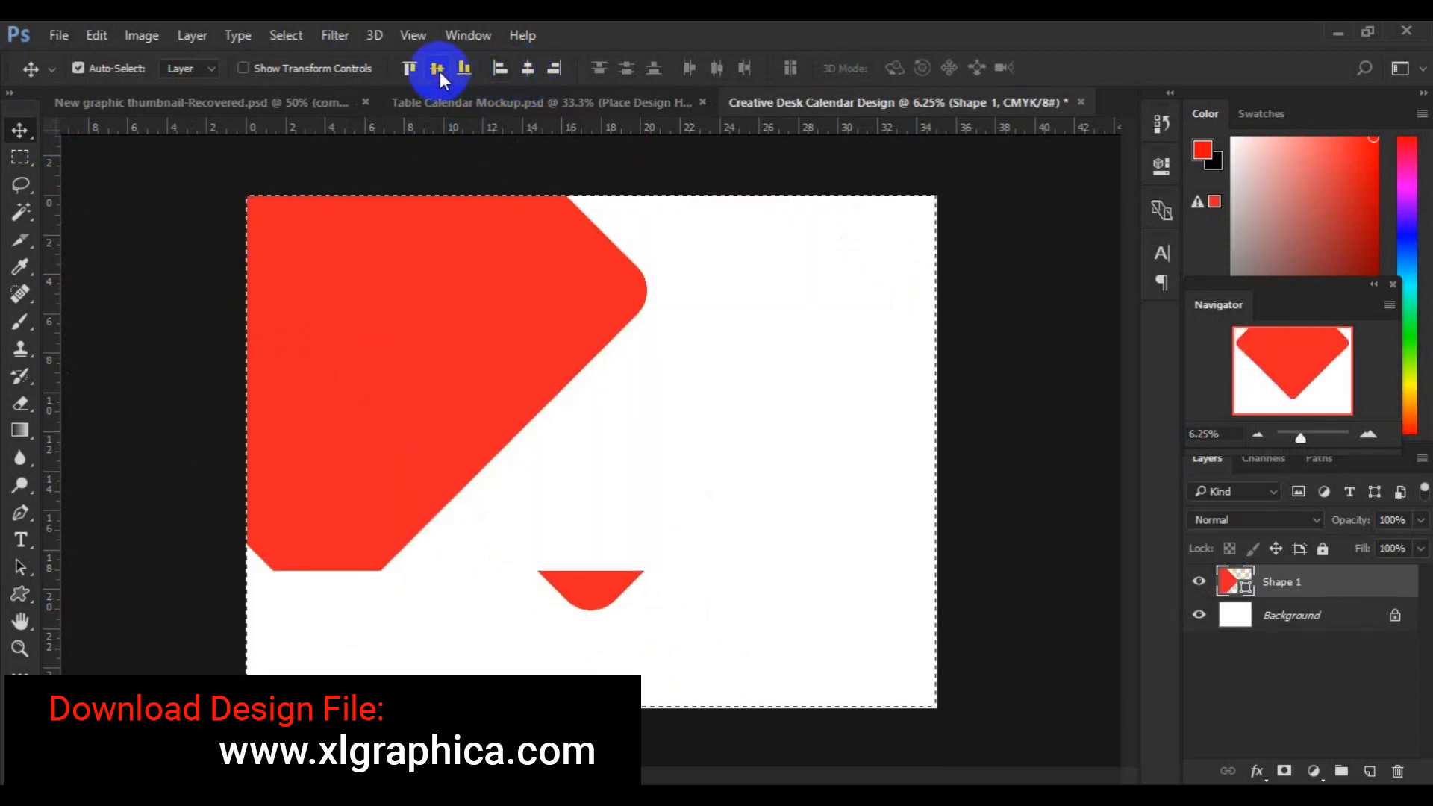
{"action": "key", "text": "ctrl+d"}
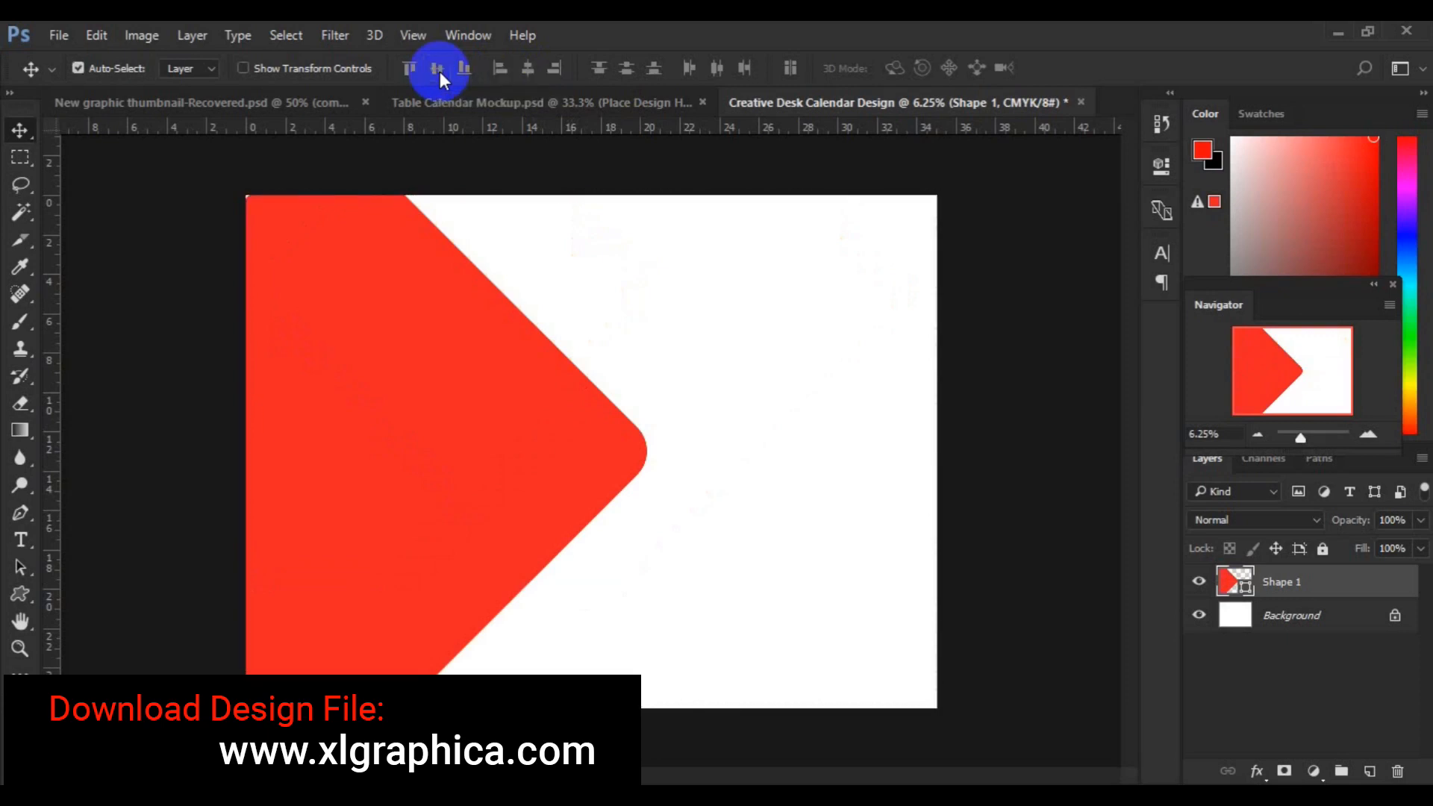
- Move the diamond left until its tip sits about 14.5 inches from the canvas's left edge, keeping it vertically centred
{"action": "left_click_drag", "start_coordinate": [403, 379], "coordinate": [290, 388]}
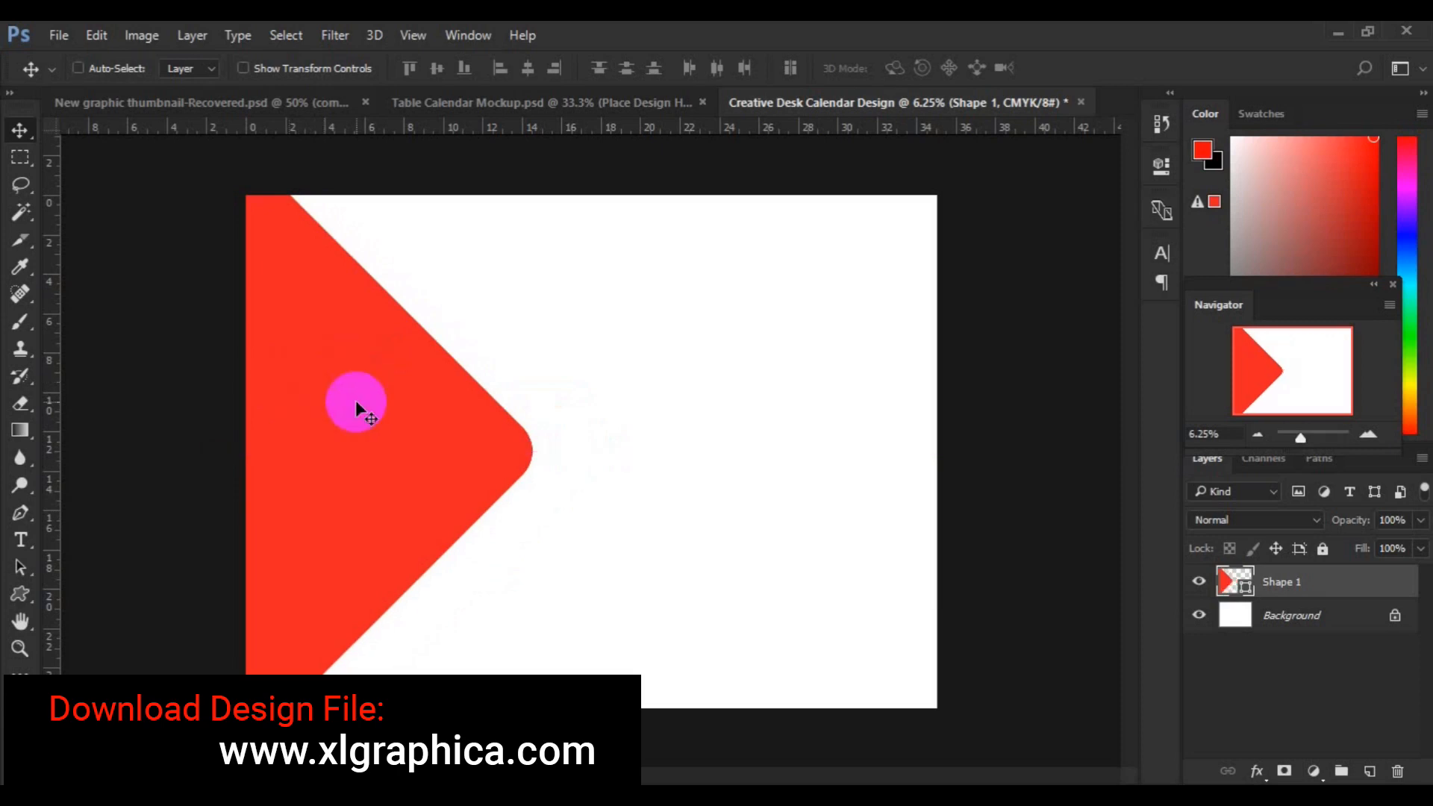
{"action": "key", "text": "ctrl+a"}
{"action": "left_click", "coordinate": [438, 69]}
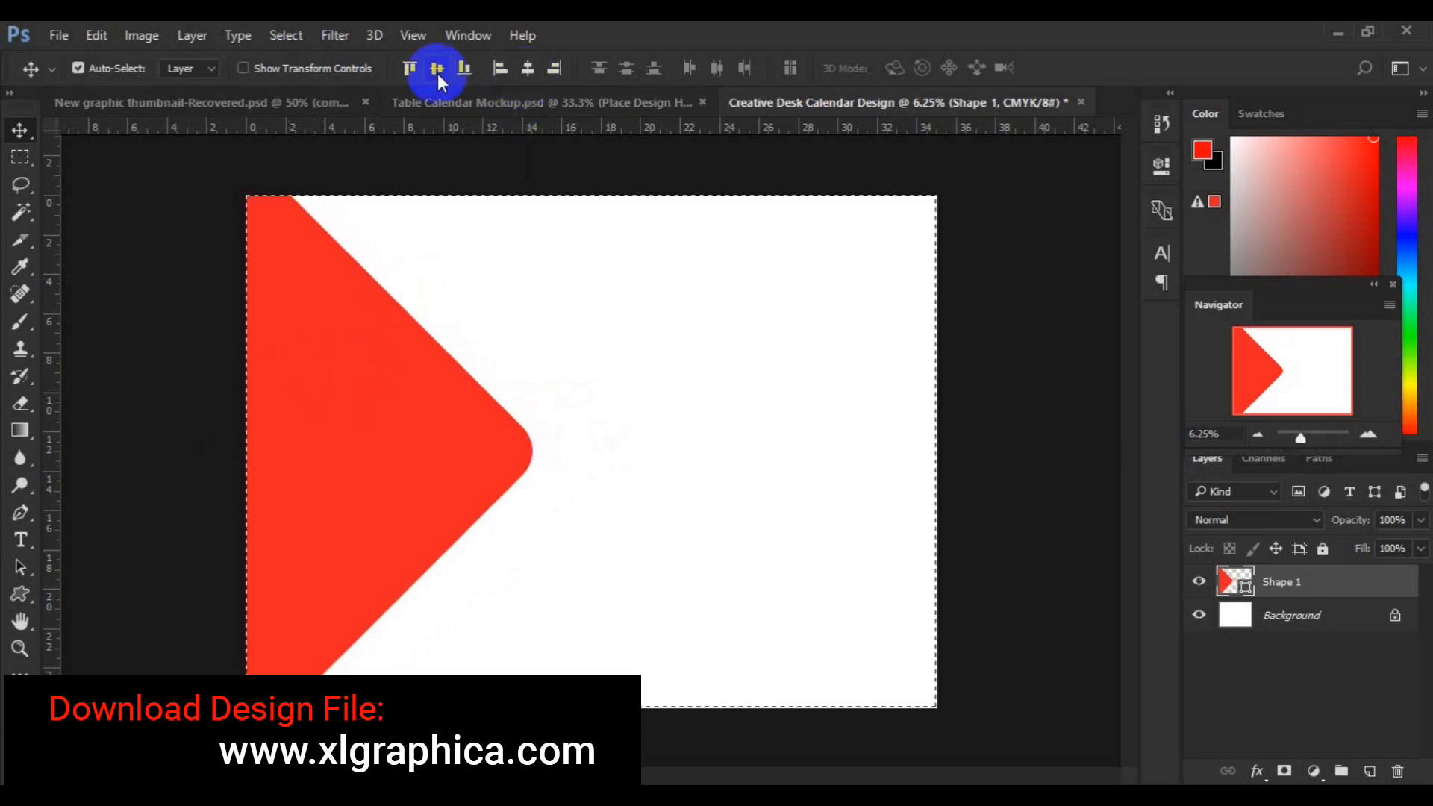
{"action": "key", "text": "ctrl+d"}
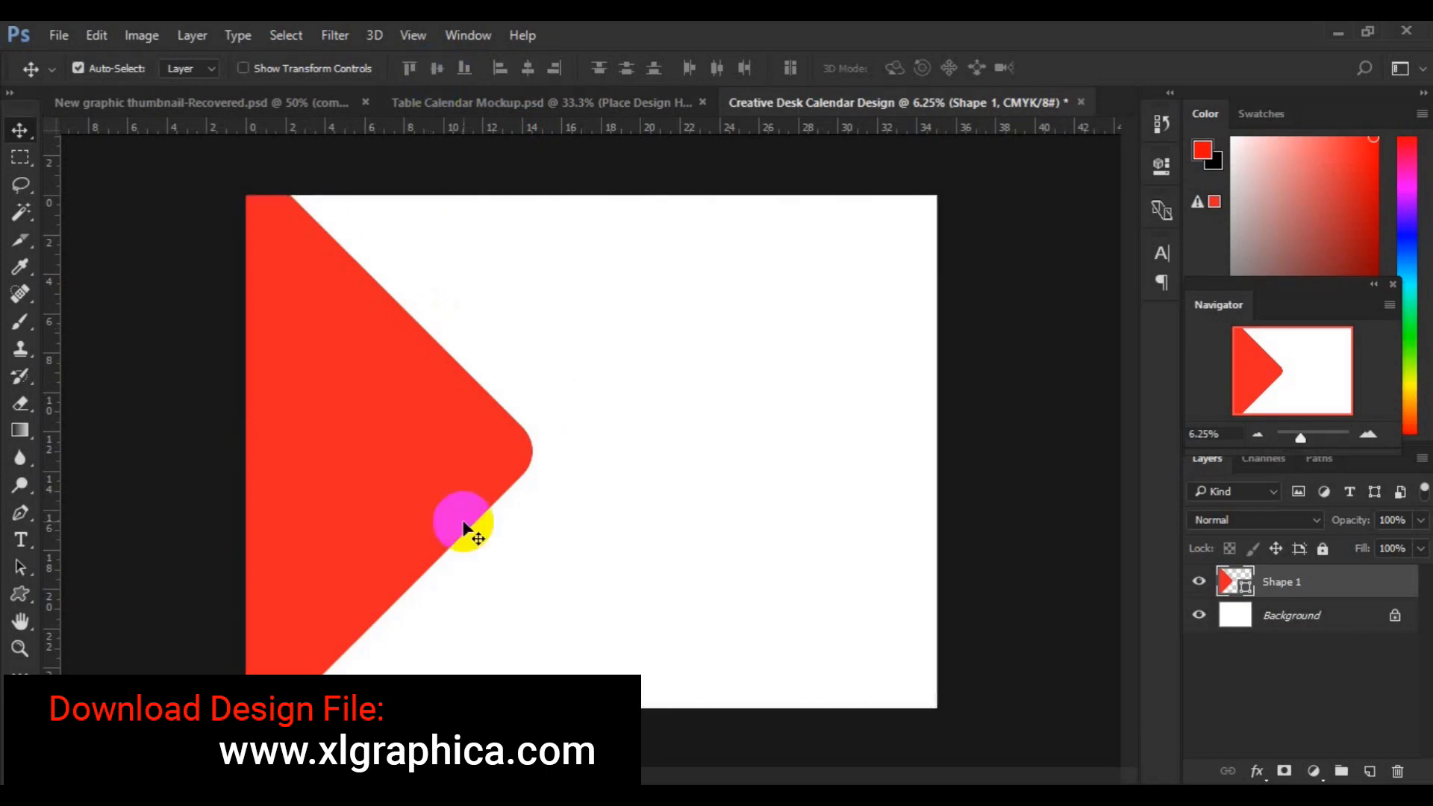
- Duplicate the diamond and scale the copy down to about 63% of its width and 69% of its height
{"action": "left_click_drag", "start_coordinate": [396, 542], "coordinate": [453, 540]}
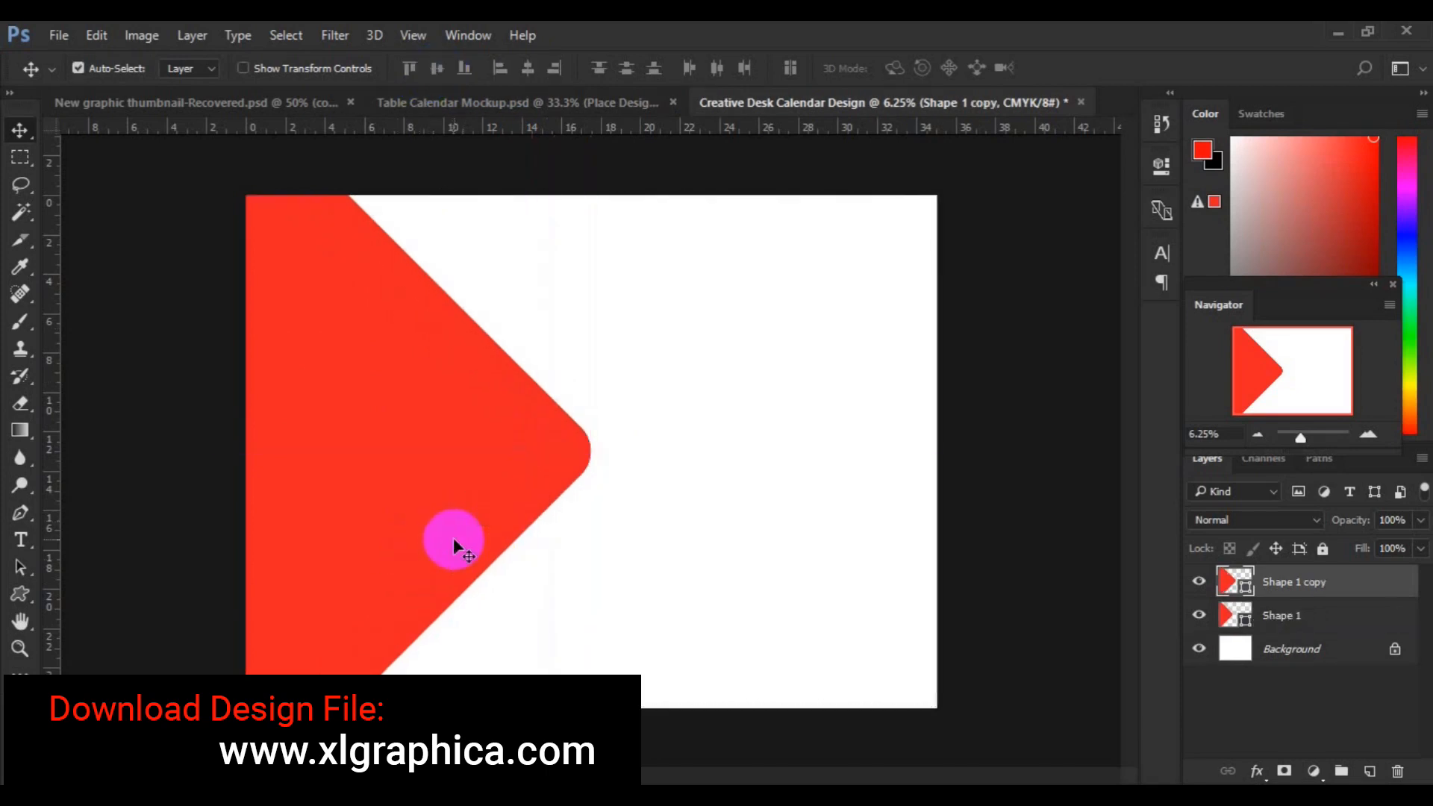
{"action": "key", "text": "ctrl+t"}
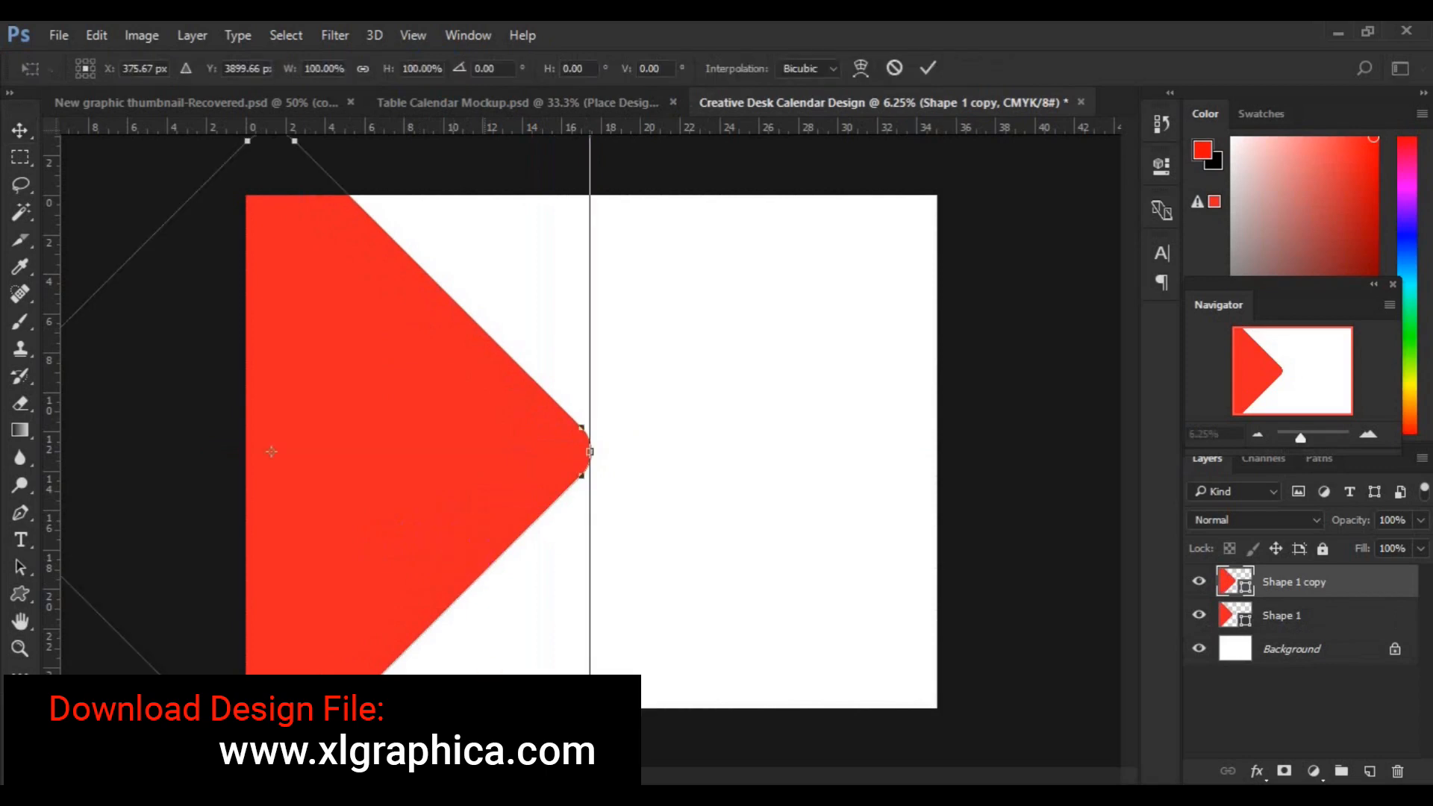
{"action": "key", "text": "ctrl+minus"}
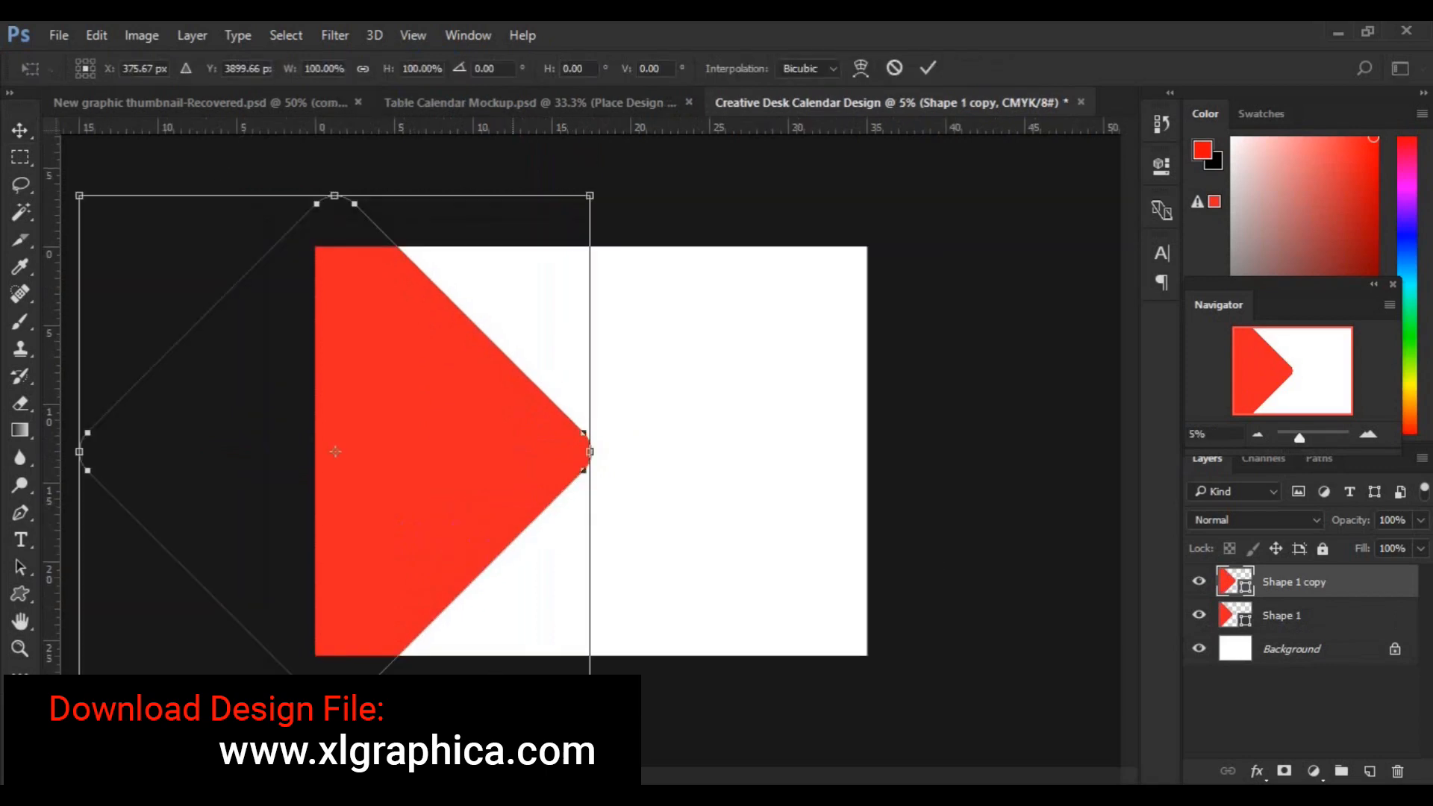
{"action": "left_click_drag", "start_coordinate": [589, 708], "coordinate": [471, 614]}
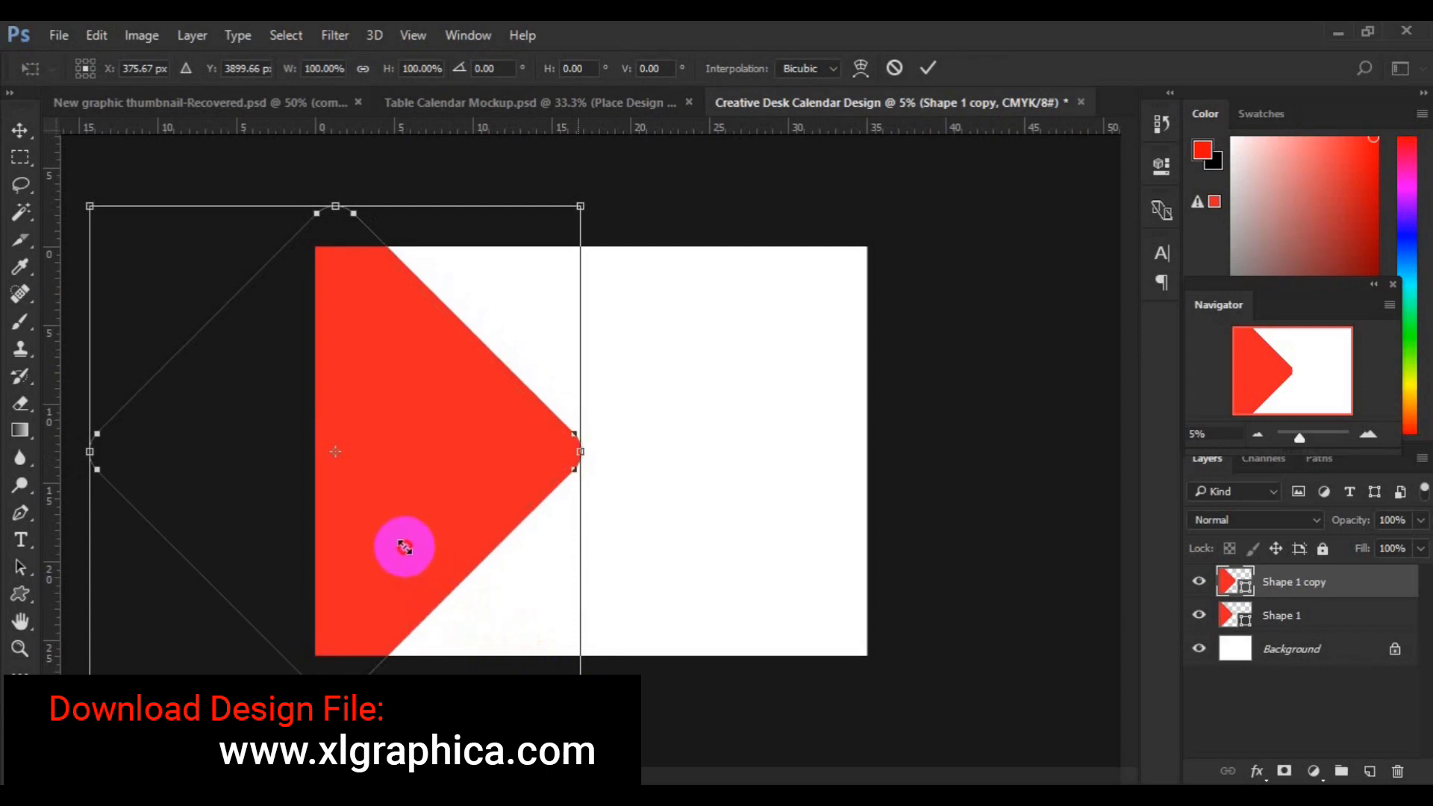
{"action": "left_click_drag", "start_coordinate": [404, 546], "coordinate": [404, 546]}
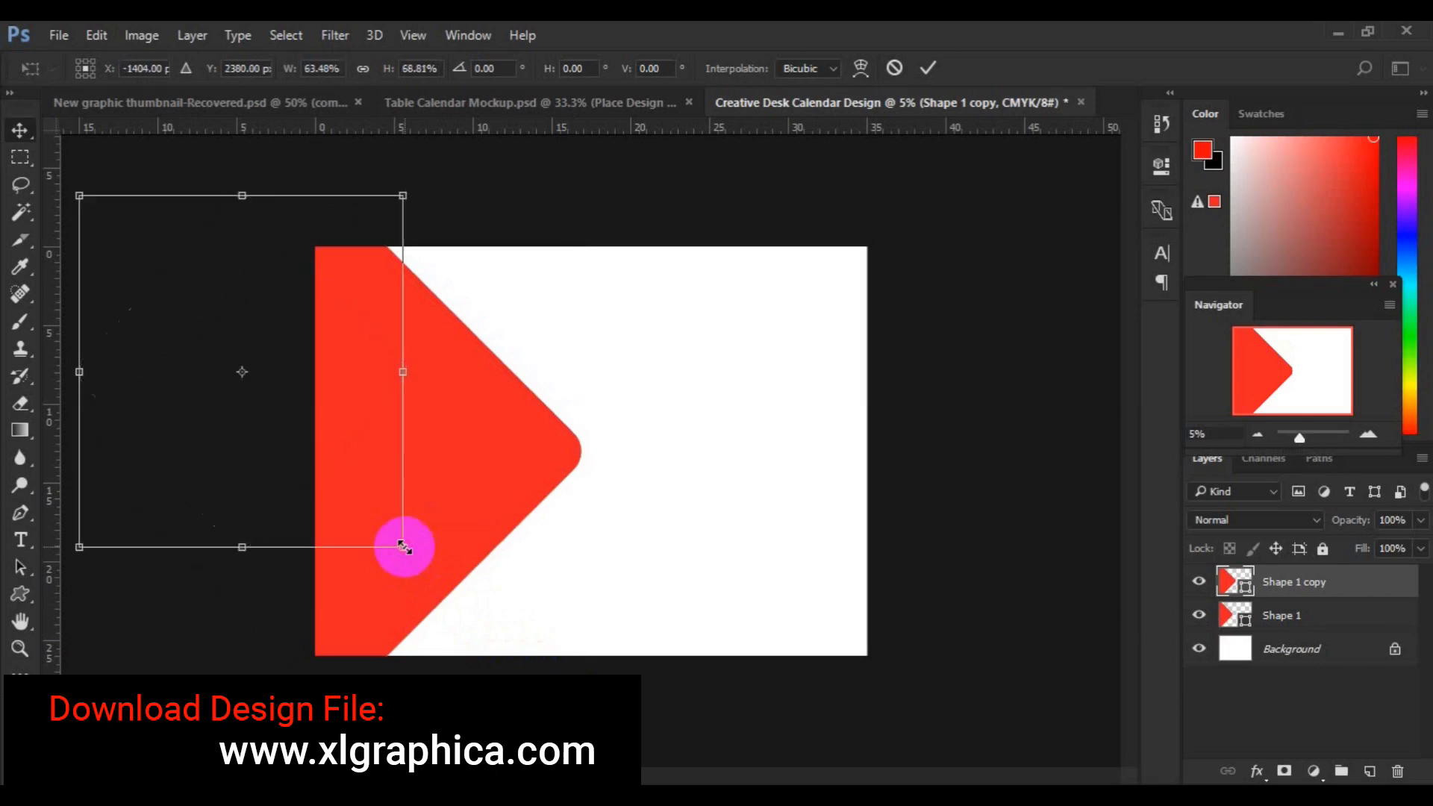
{"action": "key", "text": "Return"}
- Centre the smaller diamond copy on the canvas horizontally and vertically, and remove that copy
{"action": "key", "text": "ctrl+a"}
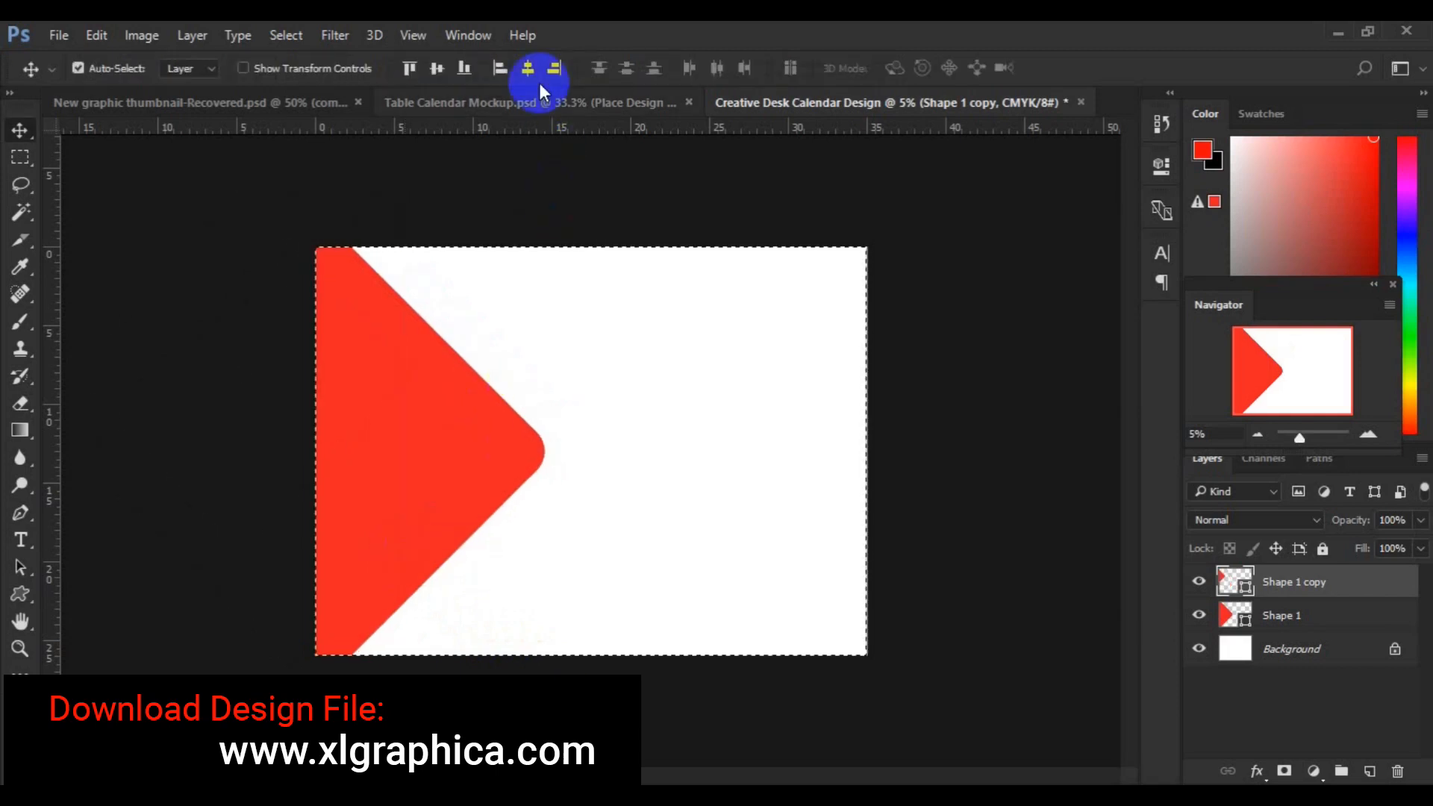
{"action": "left_click", "coordinate": [536, 75]}
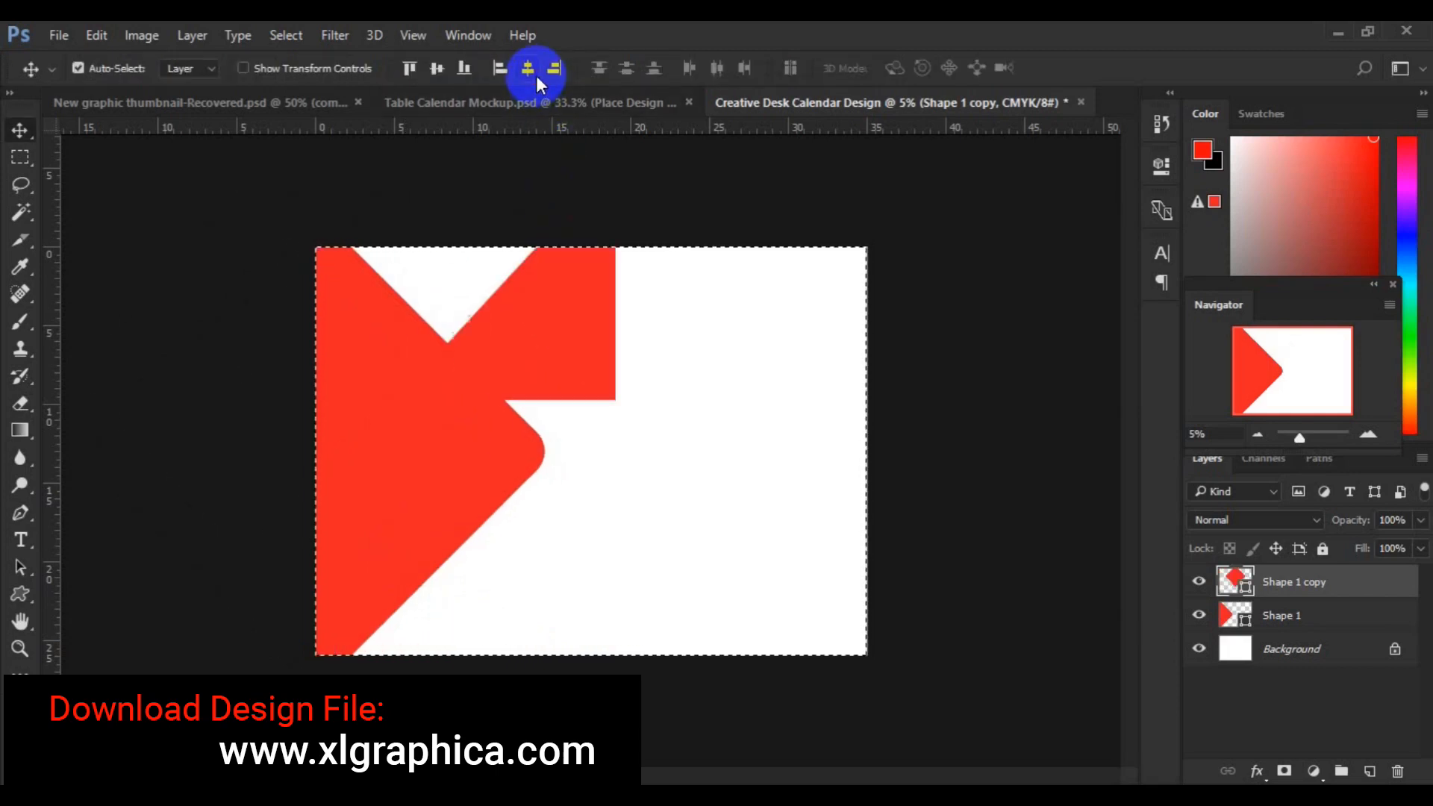
{"action": "key", "text": "ctrl+d"}
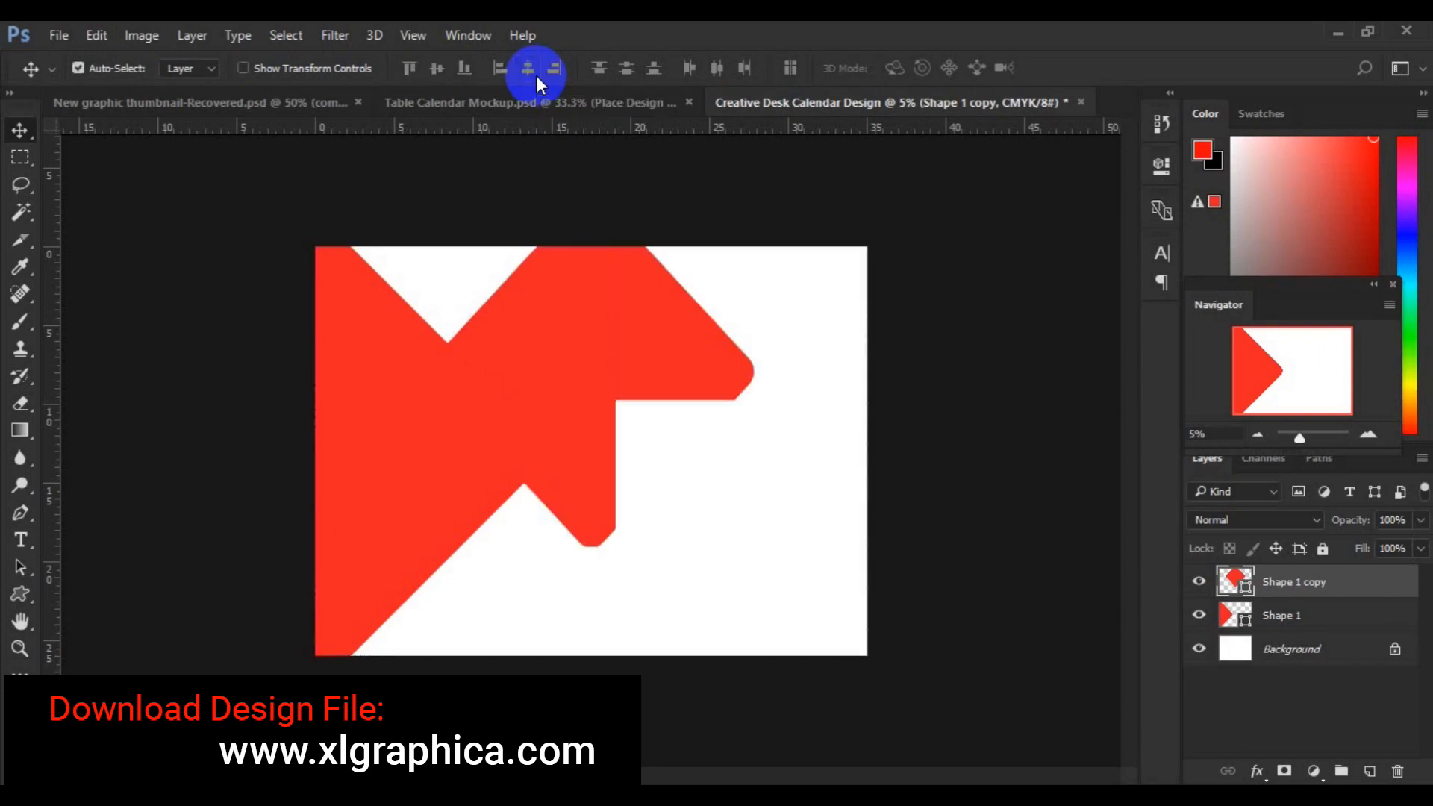
{"action": "key", "text": "ctrl+a"}
{"action": "left_click", "coordinate": [438, 68]}
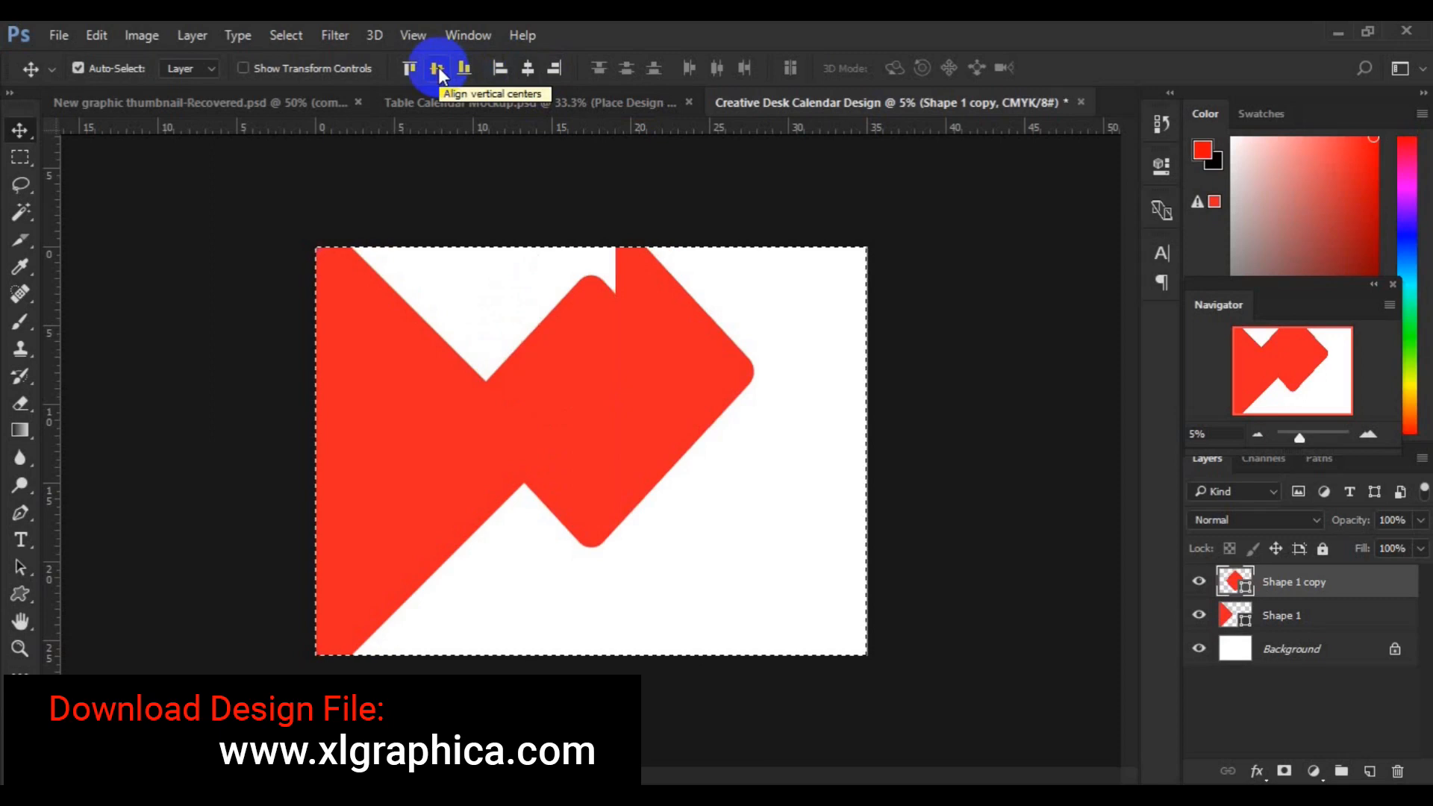
{"action": "key", "text": "ctrl+d"}
{"action": "key", "text": "ctrl+e"}
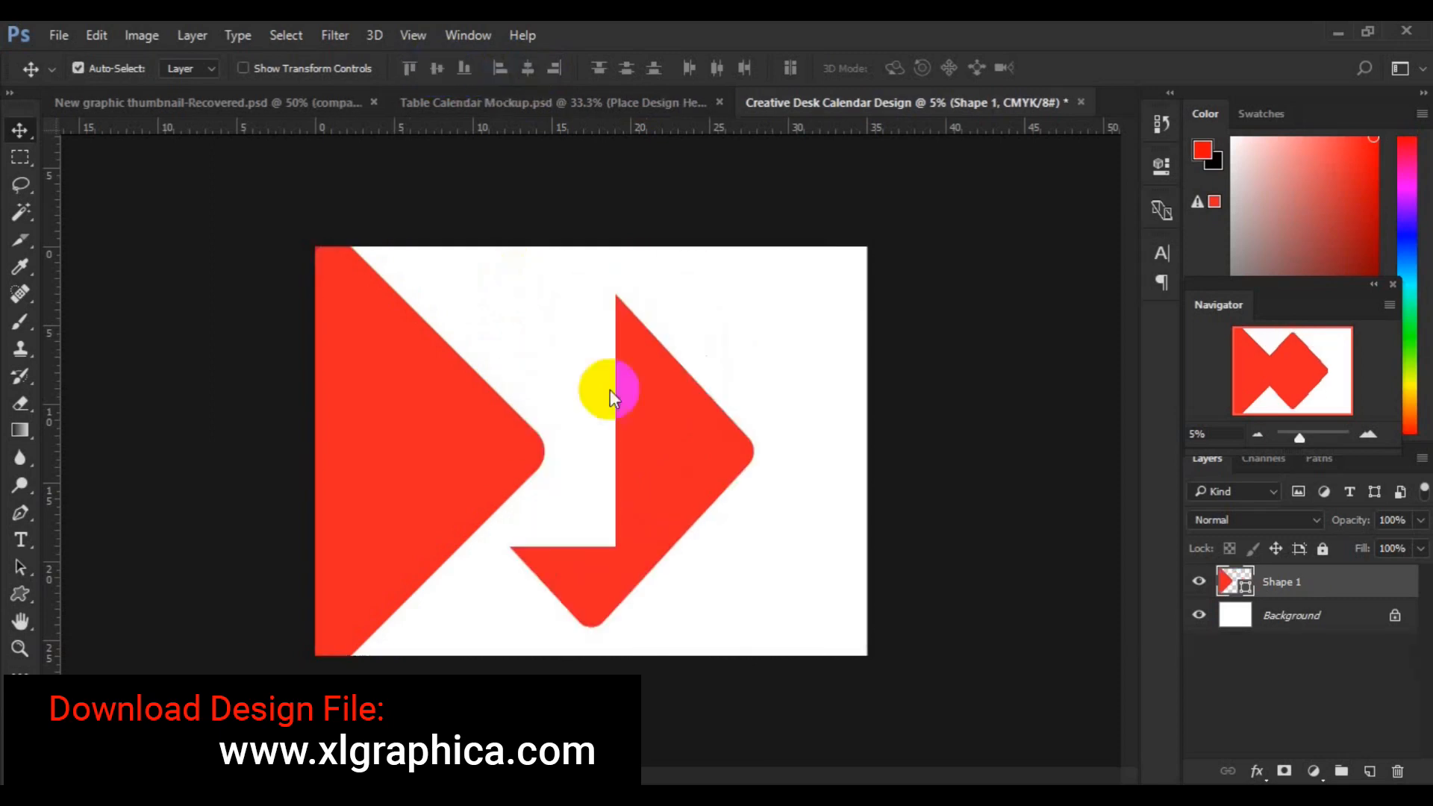
- Duplicate the large red diamond and recolour the lower one dark maroon (#471313)
{"action": "key", "text": "ctrl+j"}
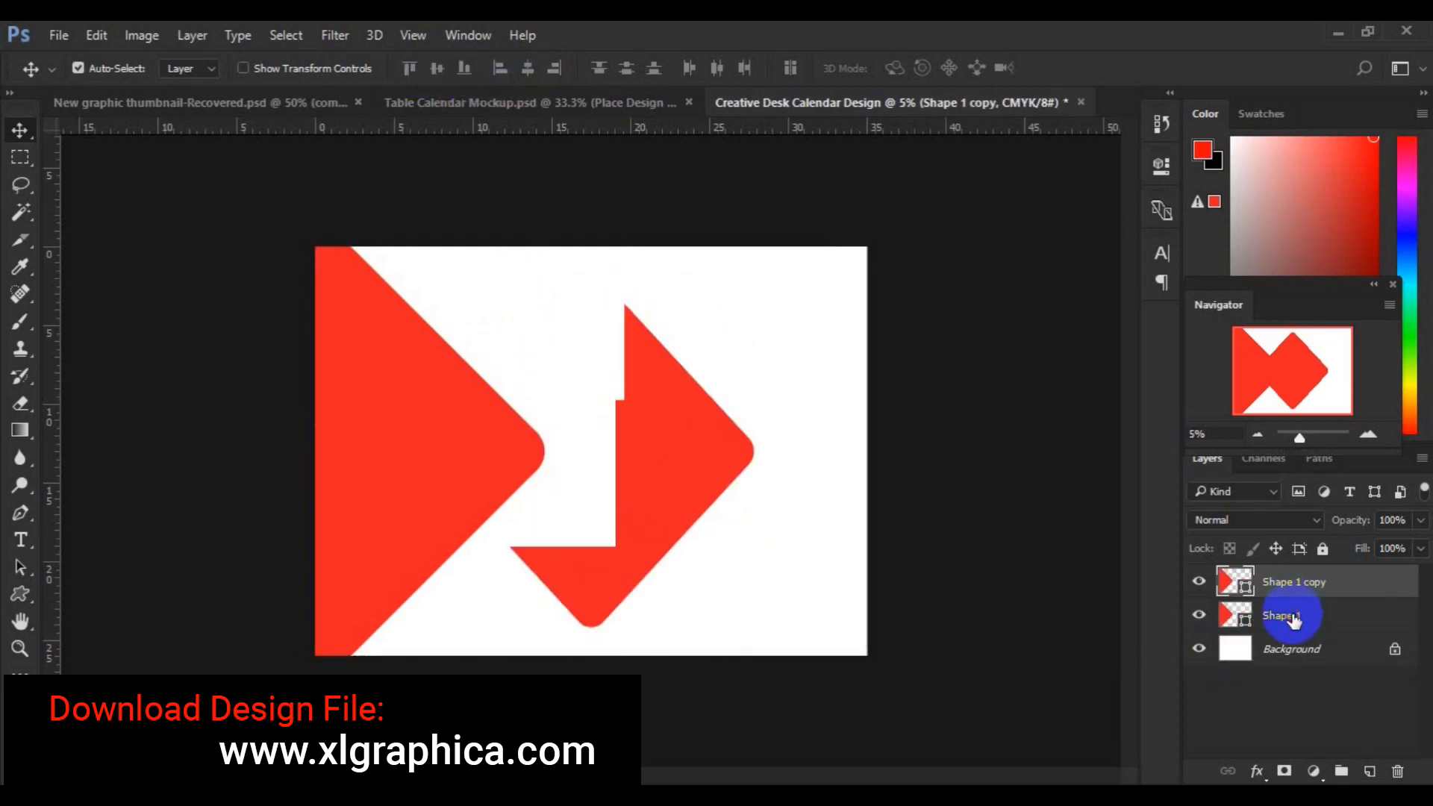
{"action": "left_click", "coordinate": [1291, 615]}
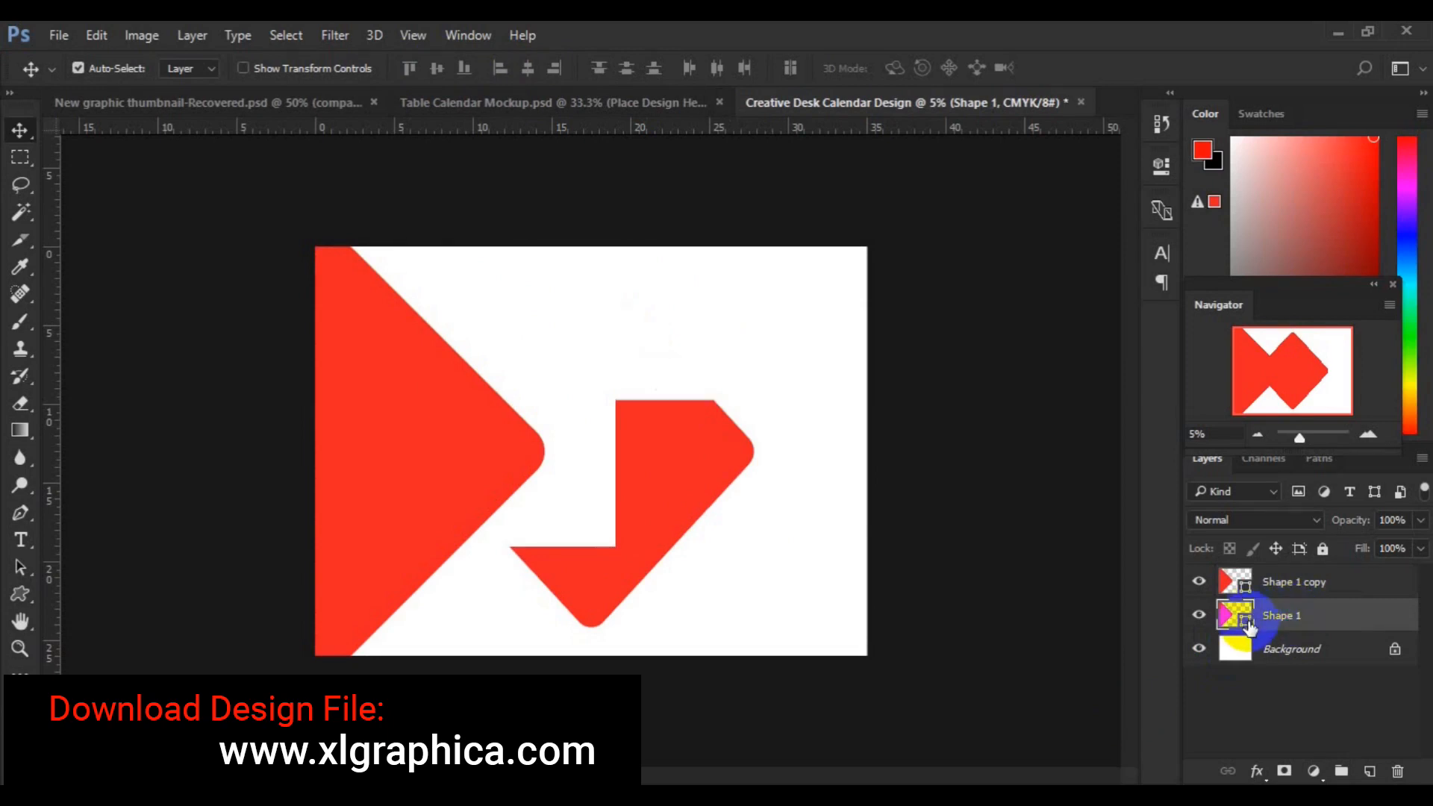
{"action": "double_click", "coordinate": [1245, 619]}
{"action": "left_click", "coordinate": [1002, 588]}
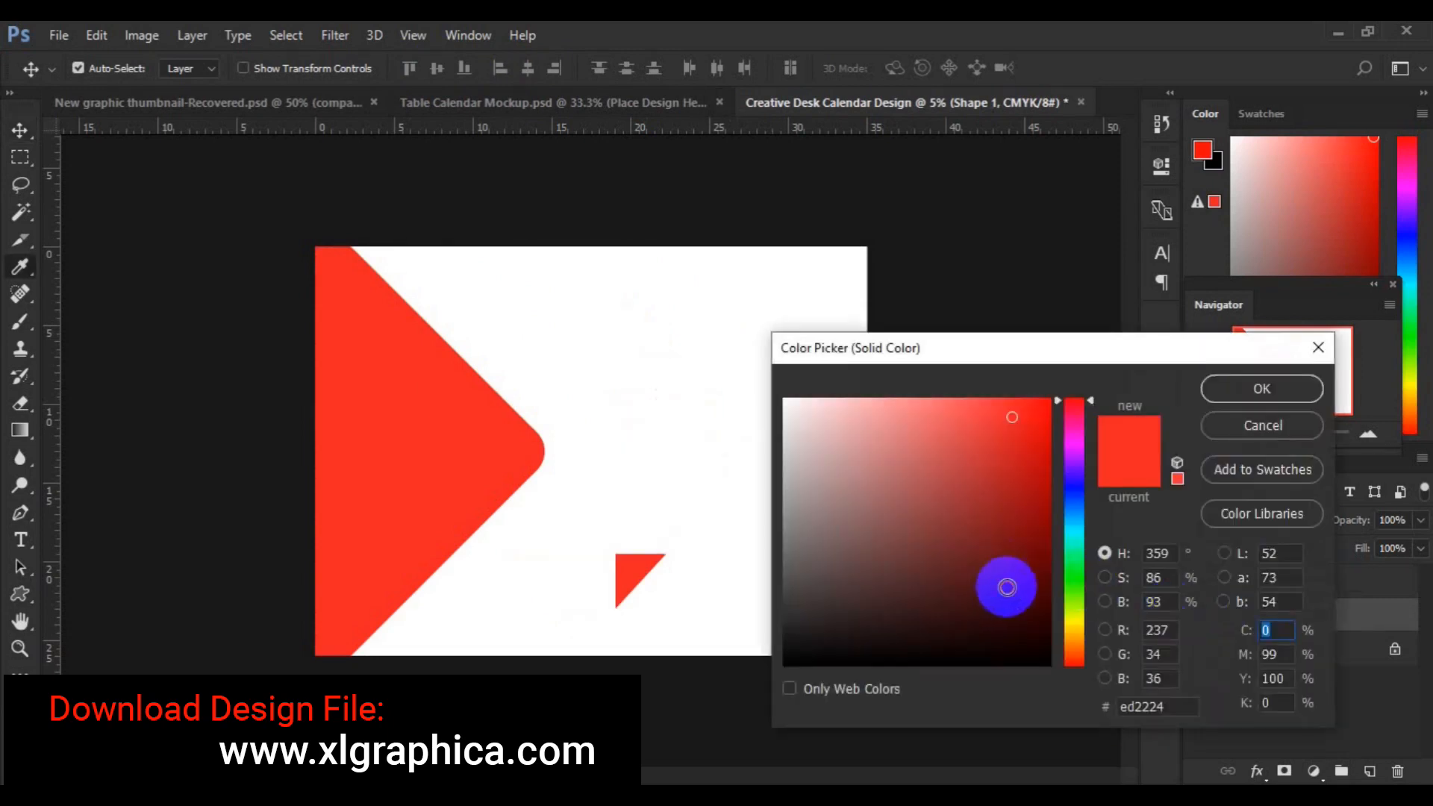
{"action": "left_click", "coordinate": [1243, 392]}
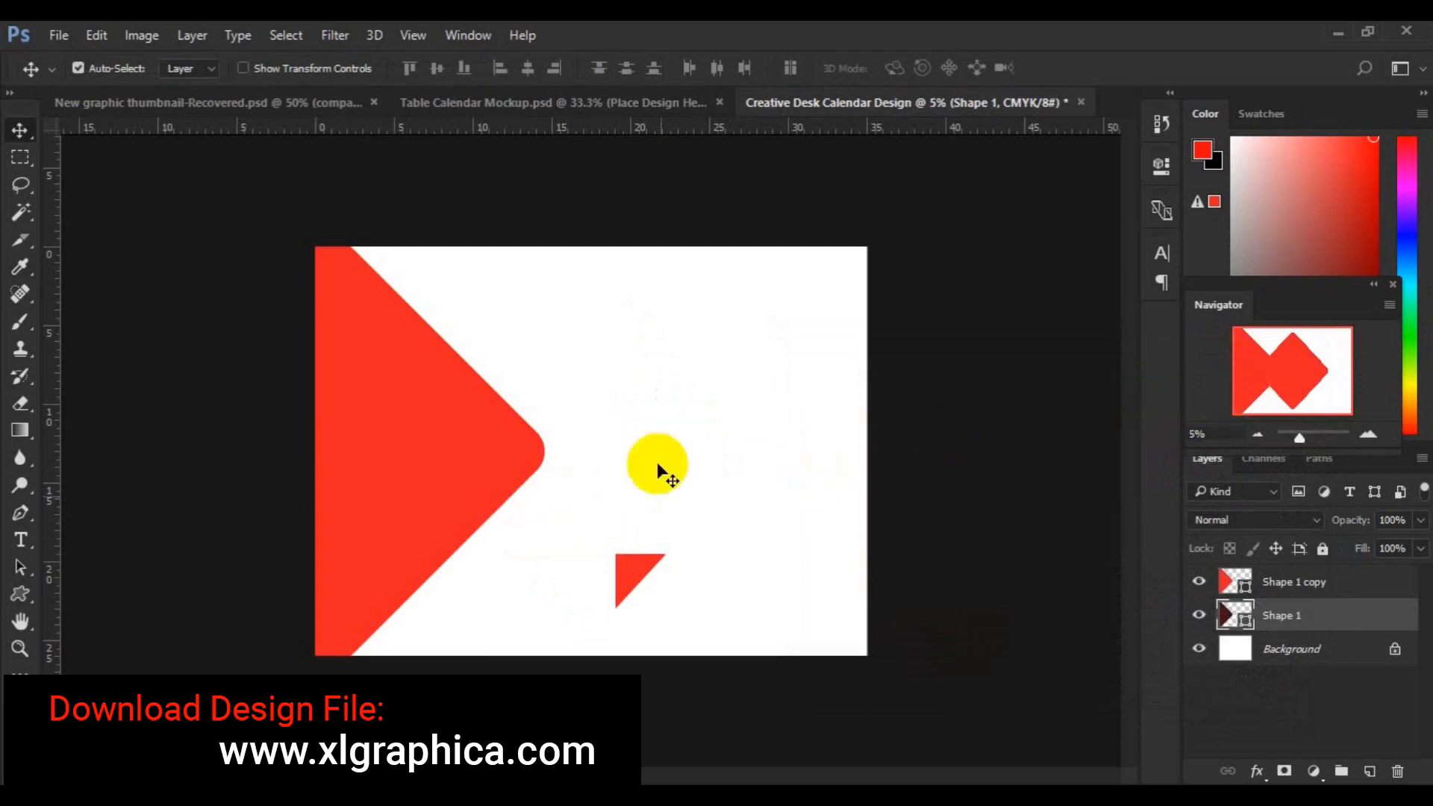
- Shift the front red diamond about 1 inch left, exposing a maroon border along its edges
{"action": "left_click", "coordinate": [409, 485]}
{"action": "left_click_drag", "start_coordinate": [409, 485], "coordinate": [392, 479]}
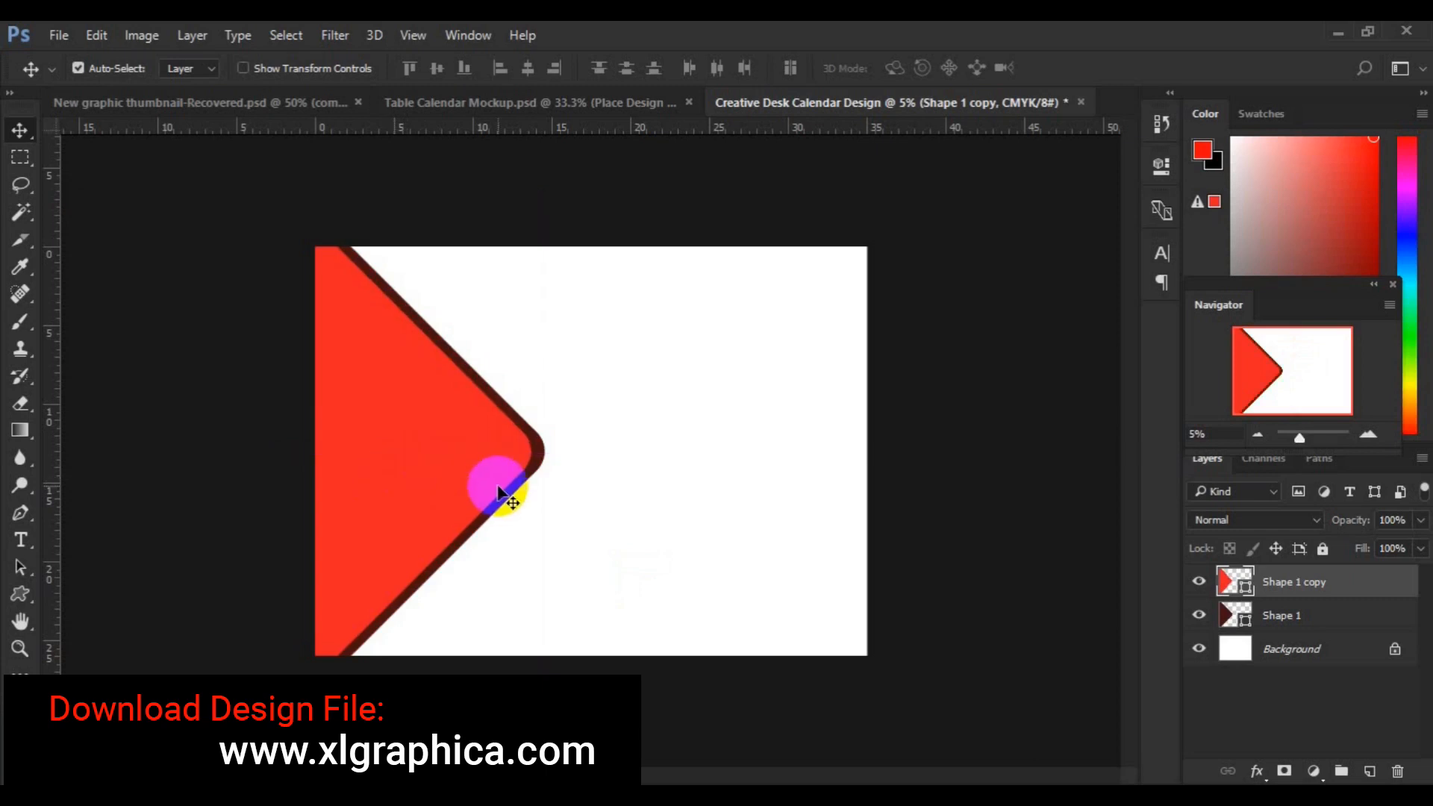
{"action": "key", "text": "shift+Left"}
{"action": "key", "text": "shift+Left"}
{"action": "key", "text": "shift+Left"}
{"action": "key", "text": "shift+Left"}
- Duplicate the maroon diamond, scale the lowest one to about 21.7 inches high and move its tip about 19 inches from the canvas's left edge
{"action": "left_click", "coordinate": [536, 464]}
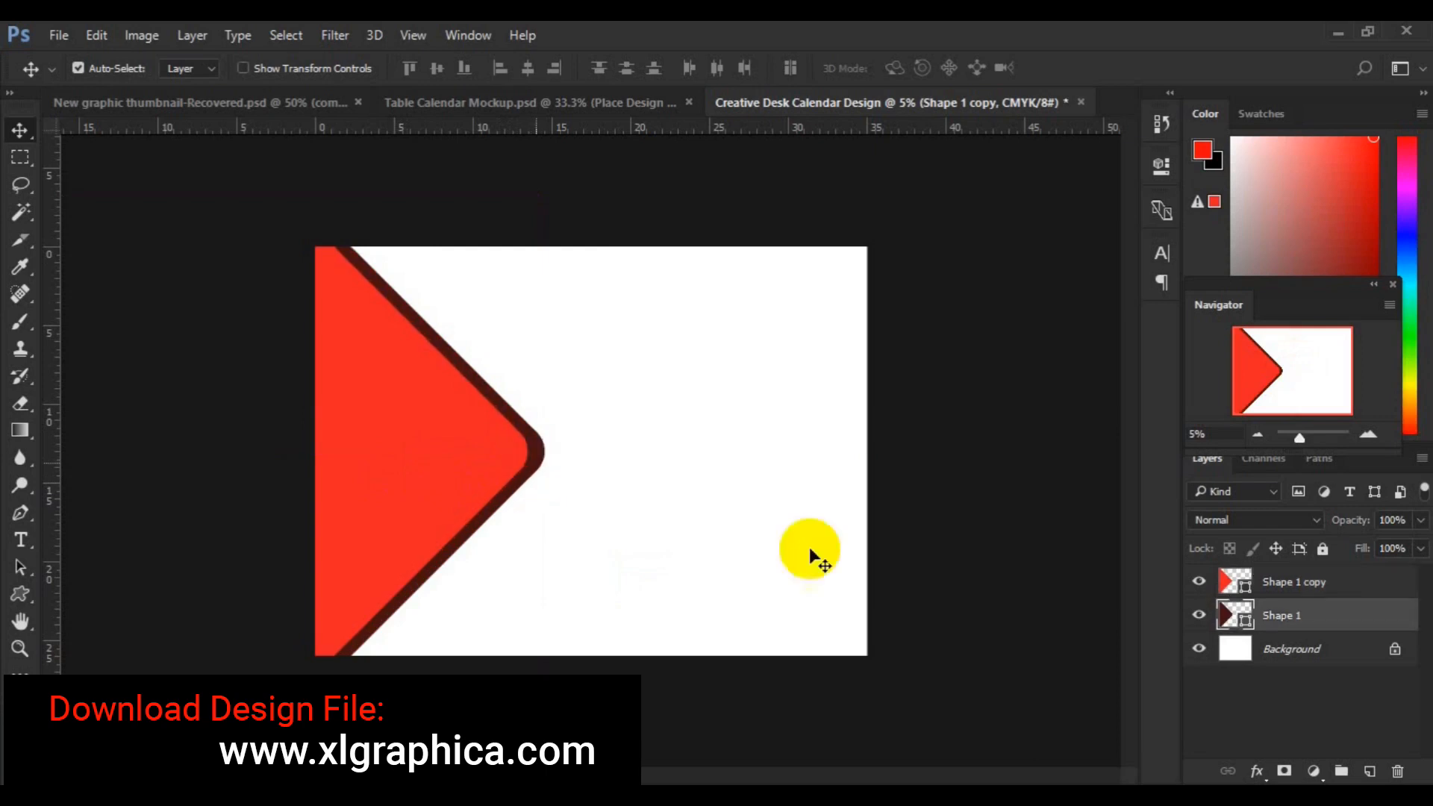
{"action": "key", "text": "ctrl+j"}
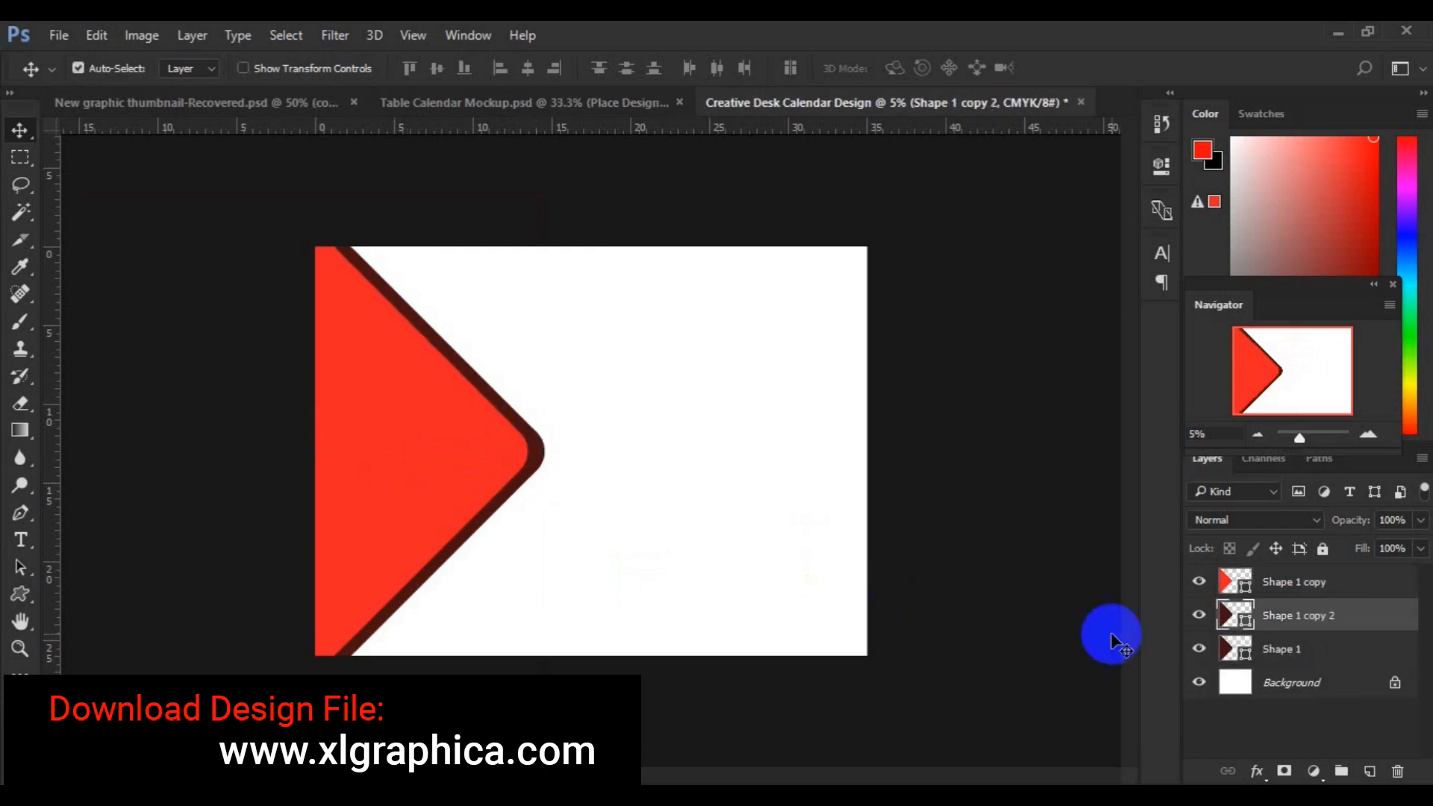
{"action": "left_click", "coordinate": [1325, 658]}
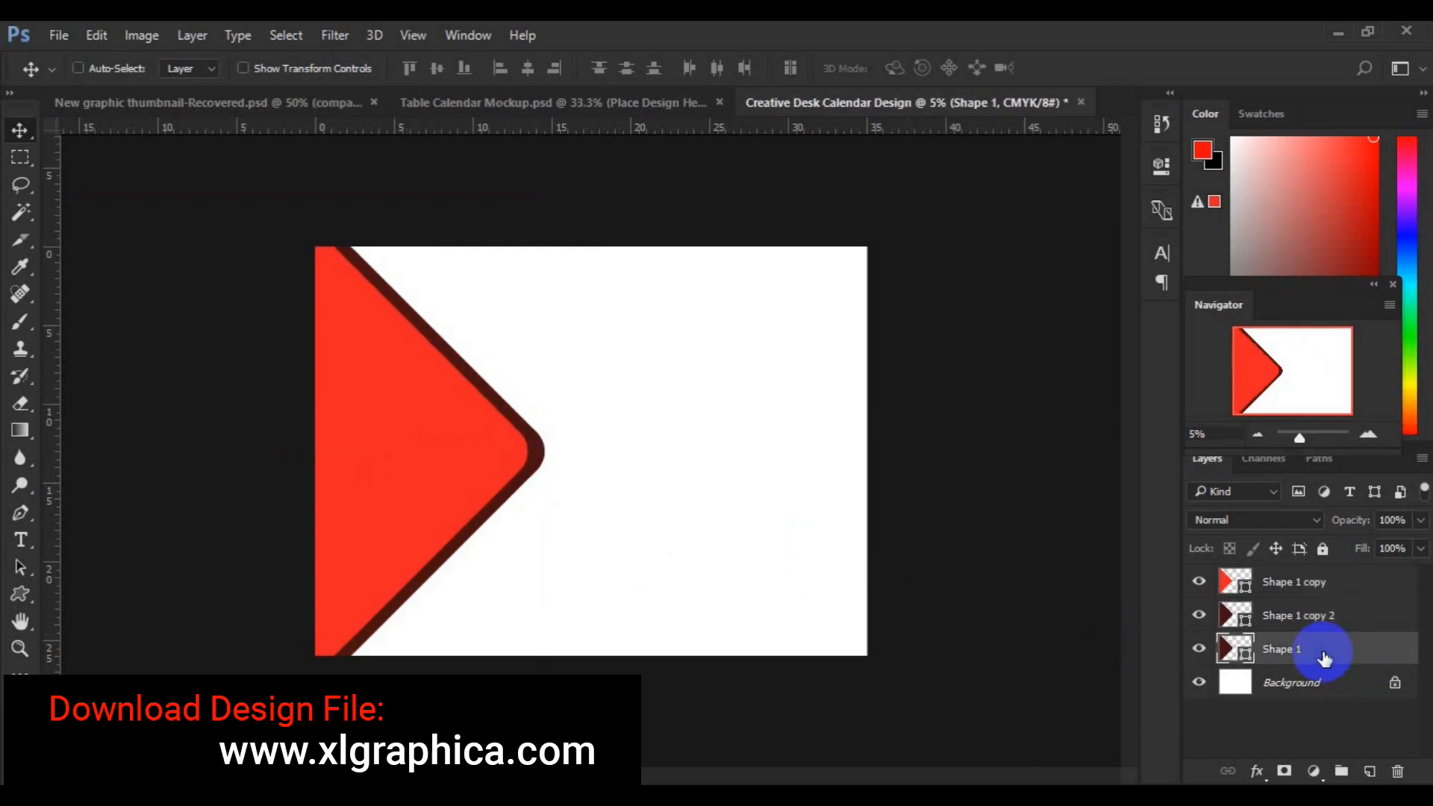
{"action": "key", "text": "ctrl+t"}
{"action": "left_click_drag", "start_coordinate": [543, 708], "coordinate": [453, 639]}
{"action": "left_click_drag", "start_coordinate": [334, 509], "coordinate": [445, 494]}
- Recolour the scaled diamond behind the others to a brownish near-black
{"action": "left_click", "coordinate": [1245, 655]}
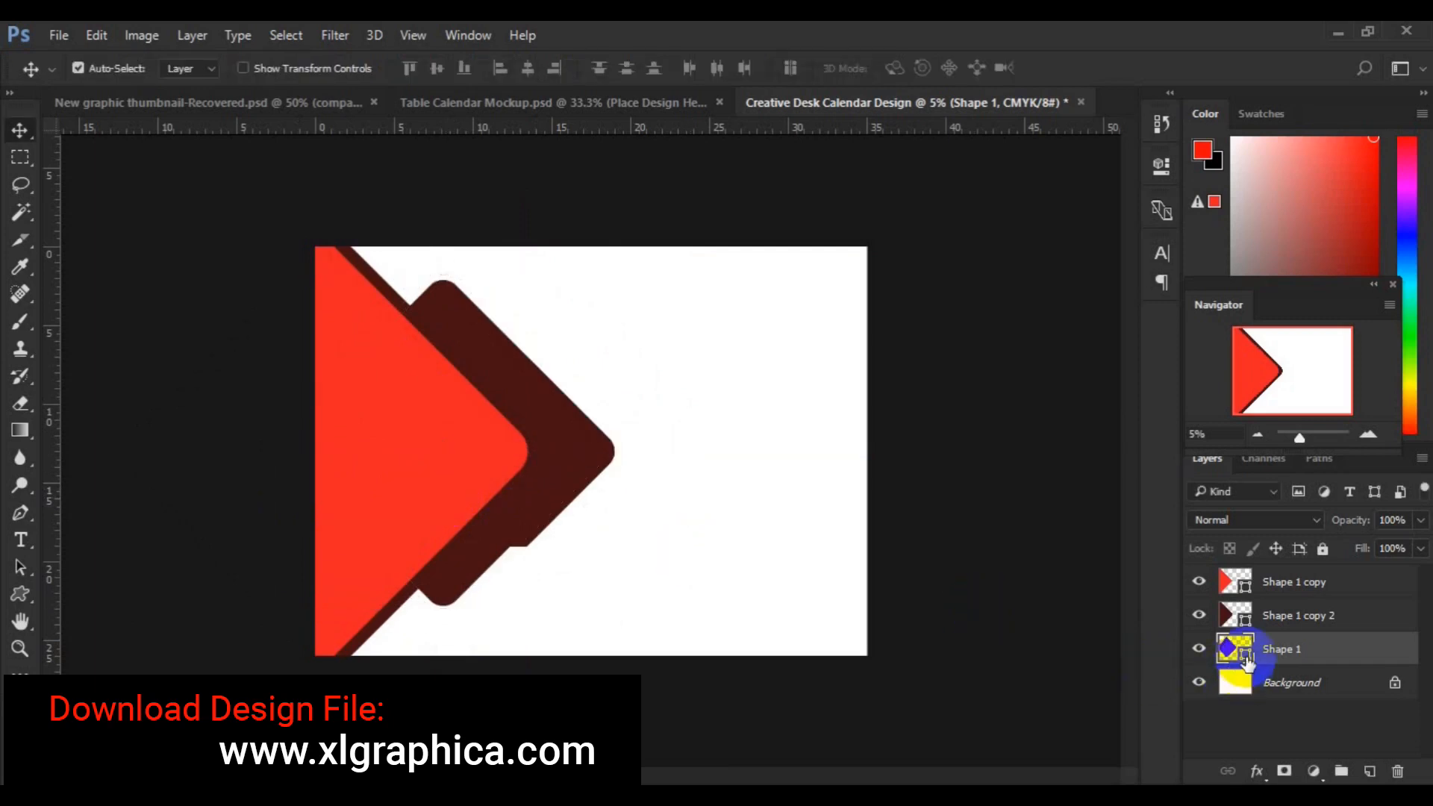
{"action": "double_click", "coordinate": [1245, 655]}
{"action": "left_click", "coordinate": [838, 621]}
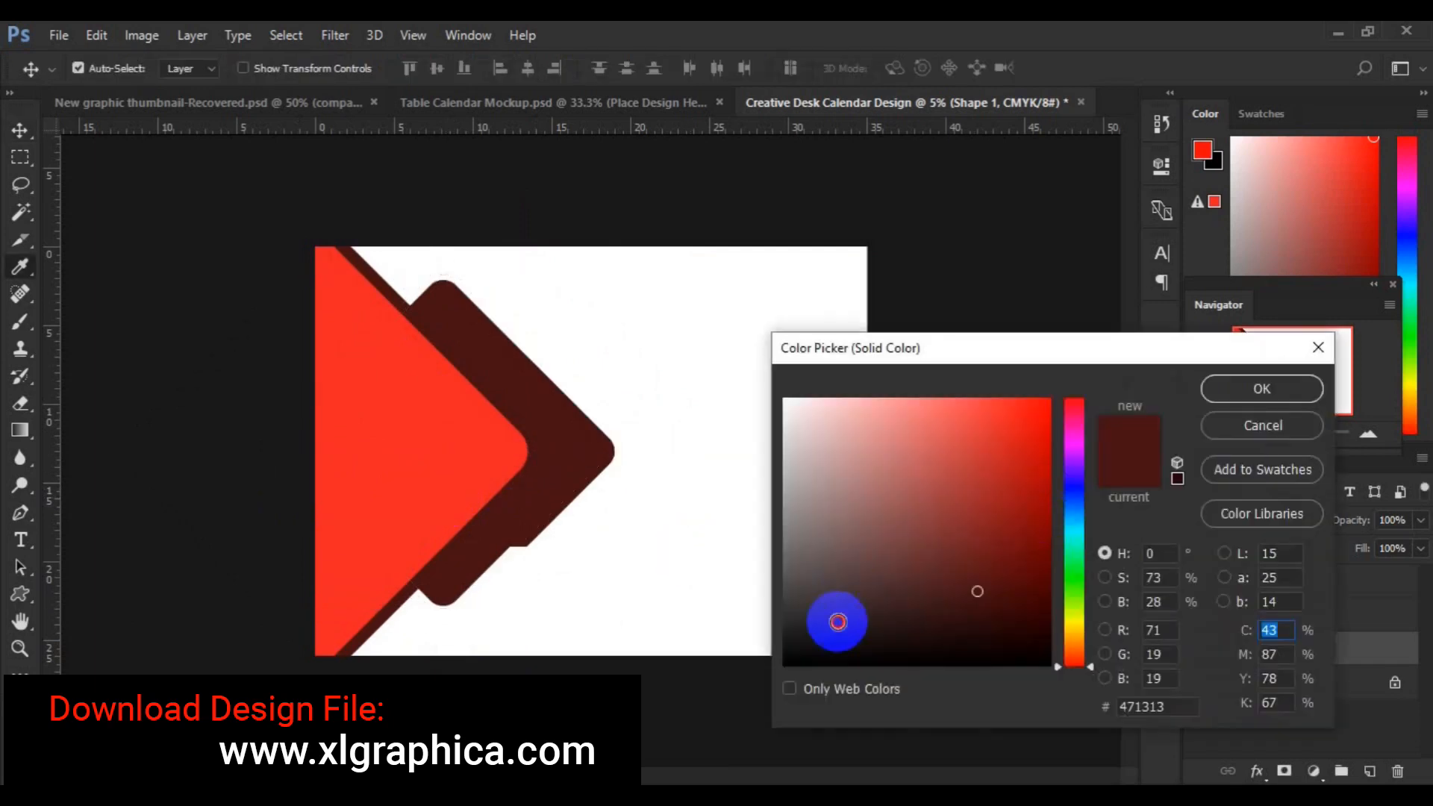
{"action": "left_click", "coordinate": [1245, 399]}
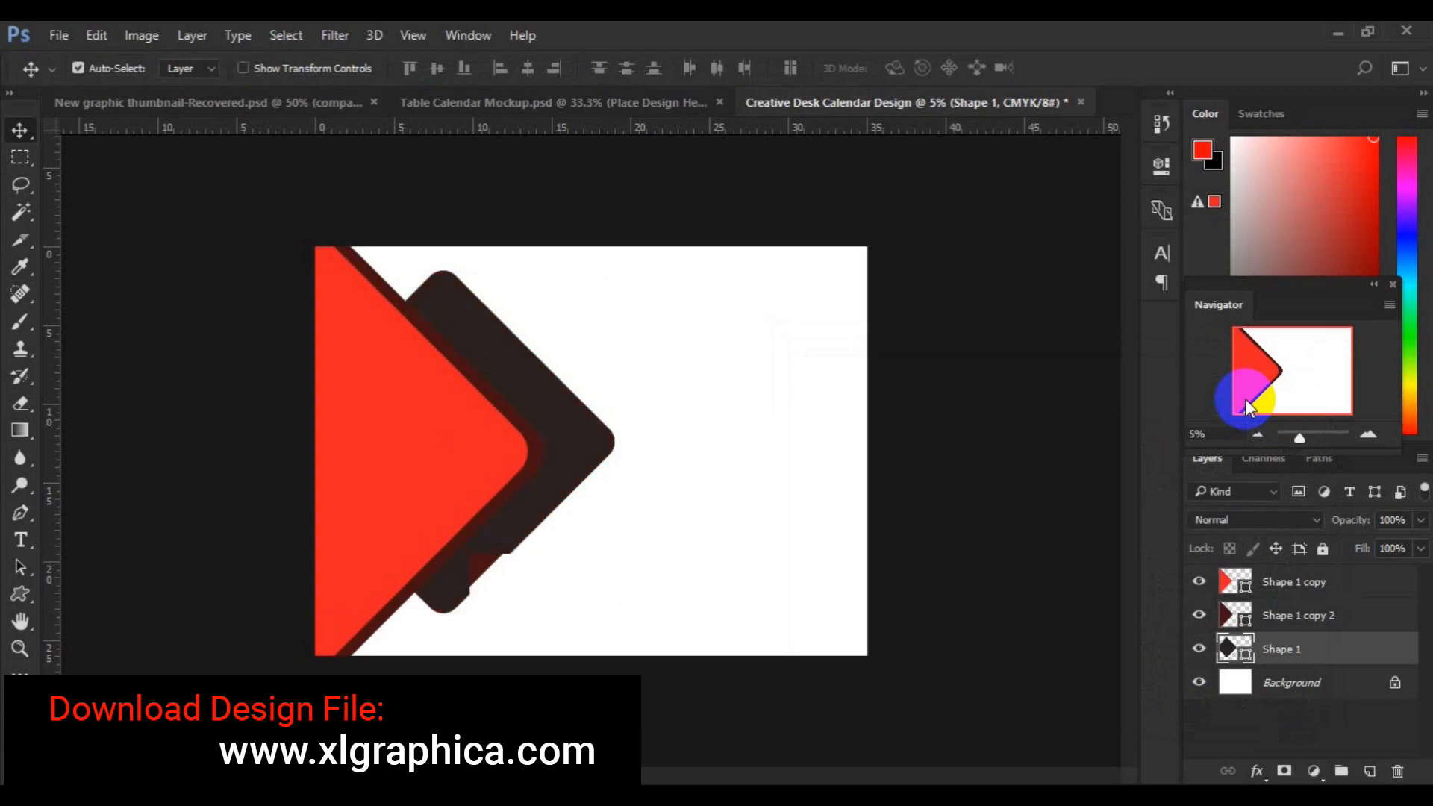
- Centre the near-black diamond vertically on the canvas and move its tip to about 16.5 inches from the left edge
{"action": "key", "text": "ctrl+a"}
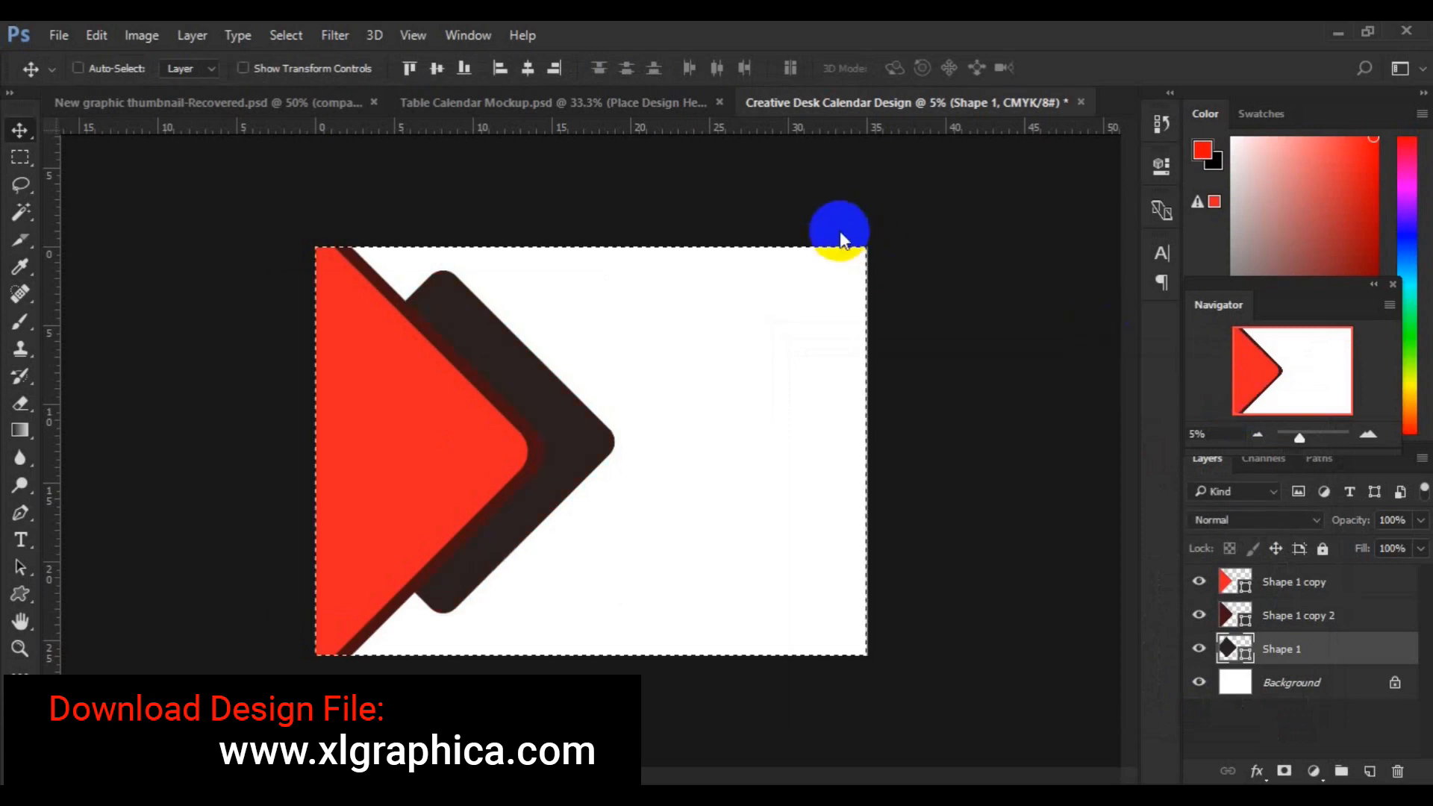
{"action": "left_click", "coordinate": [436, 69]}
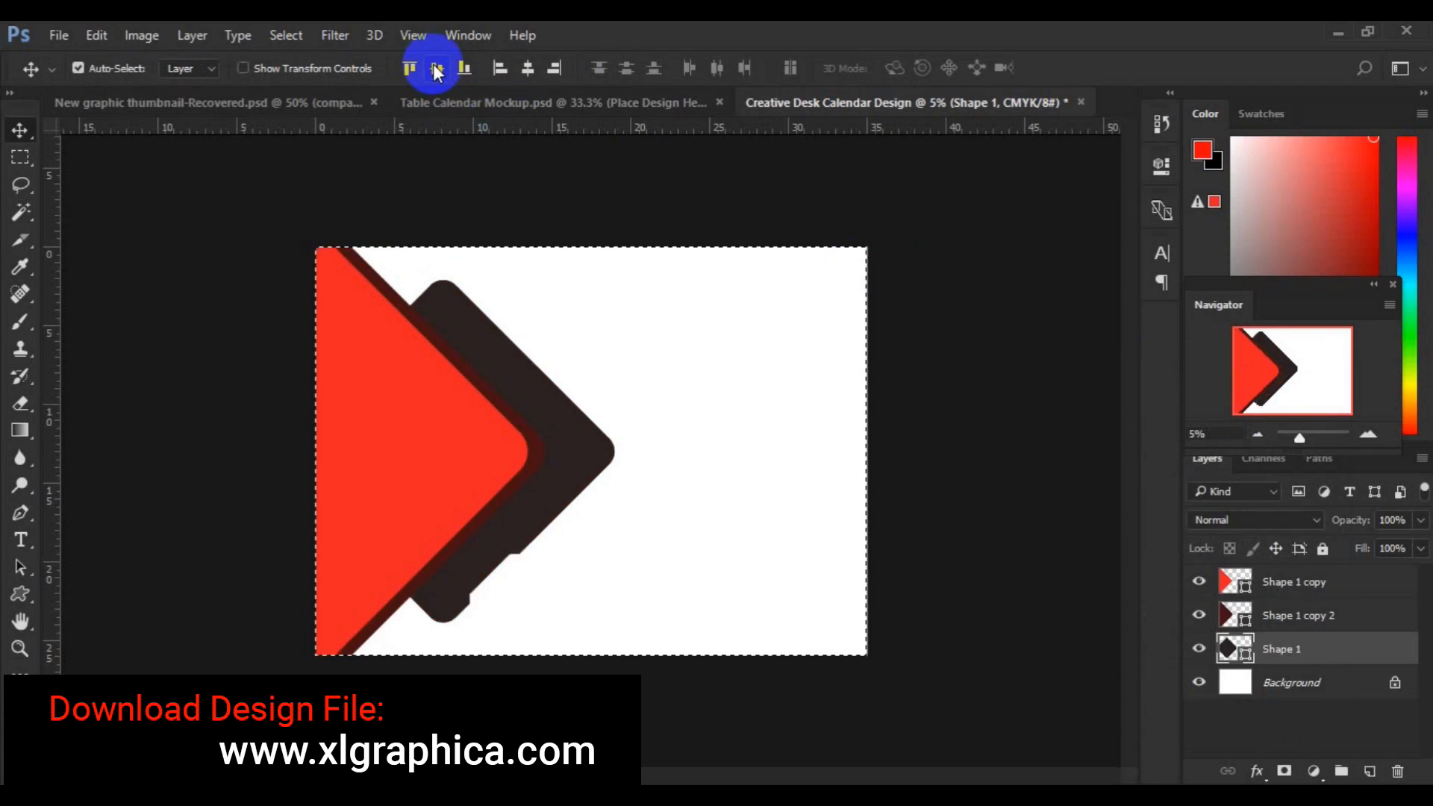
{"action": "key", "text": "ctrl+d"}
{"action": "left_click_drag", "start_coordinate": [574, 466], "coordinate": [535, 459]}
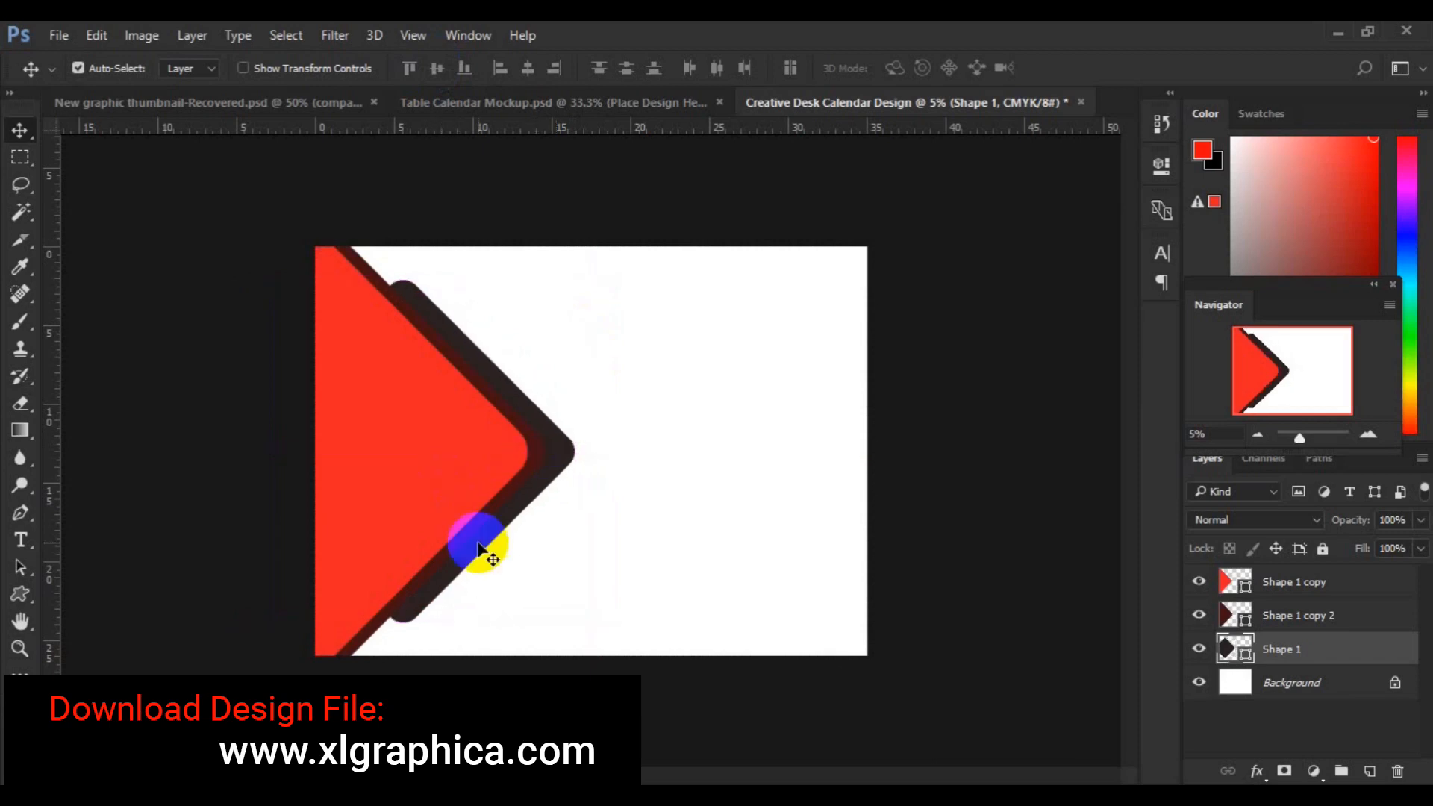
{"action": "key", "text": "ctrl+a"}
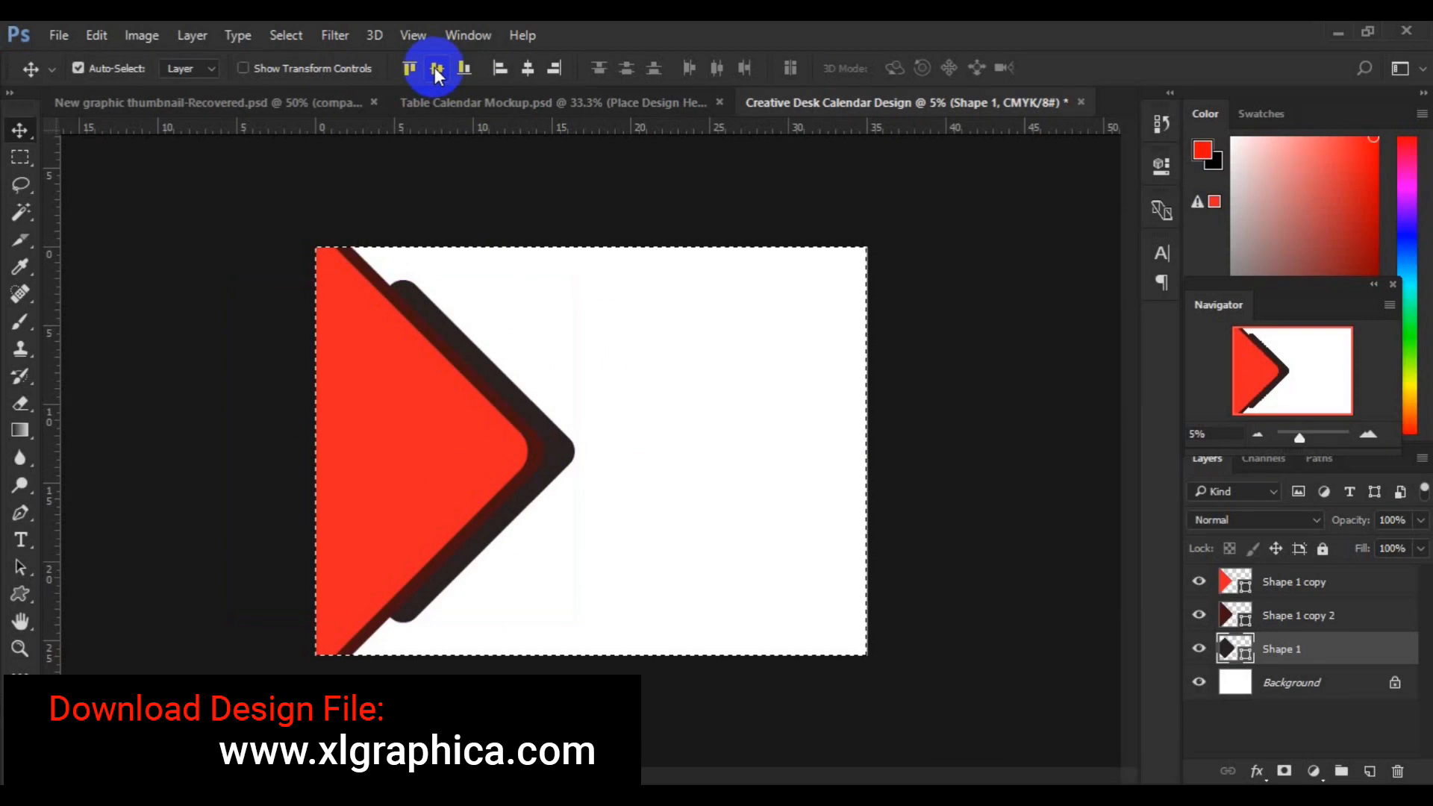
{"action": "key", "text": "ctrl+d"}
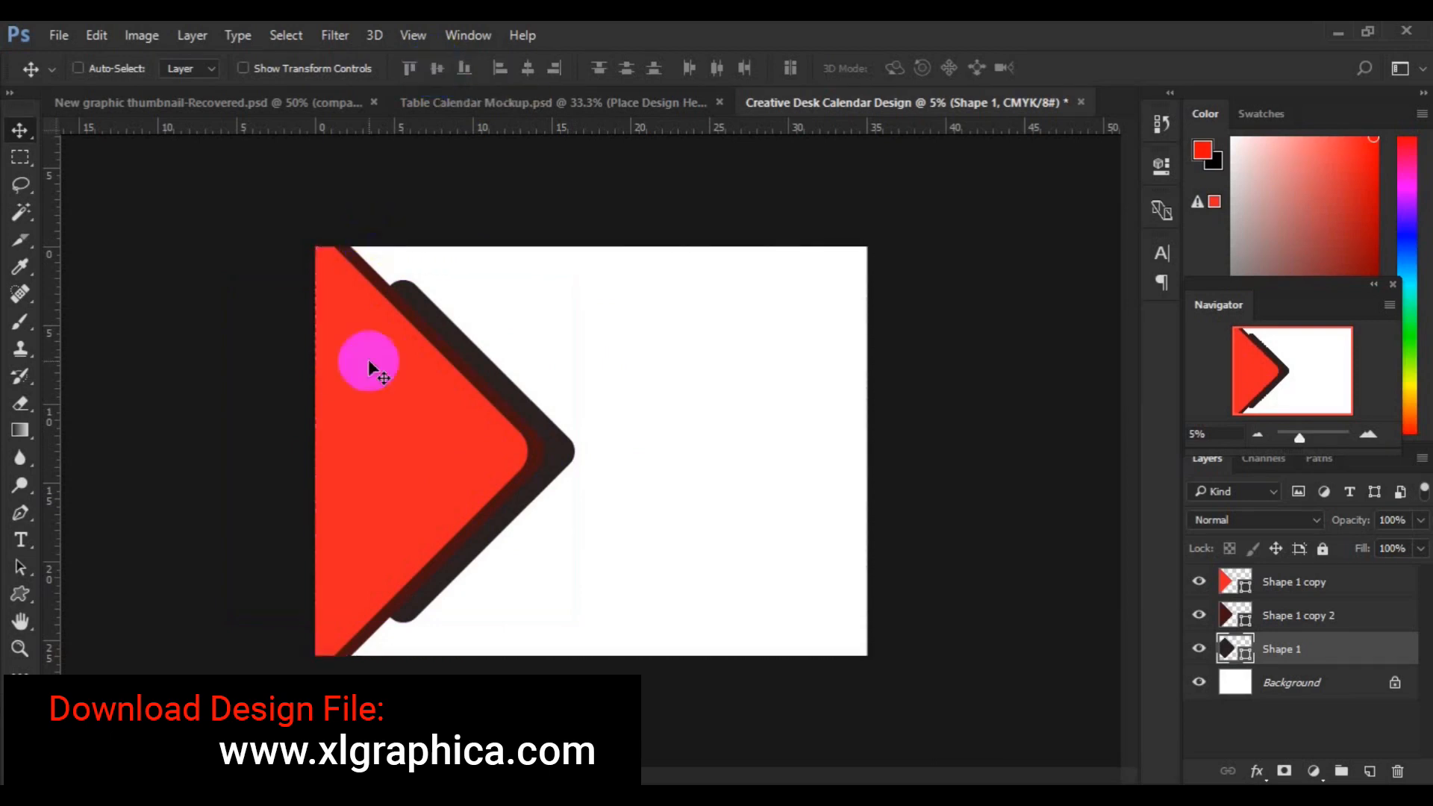
- Recolour the front red diamond to a dark neutral grey
{"action": "left_click", "coordinate": [512, 464], "text": "ctrl"}
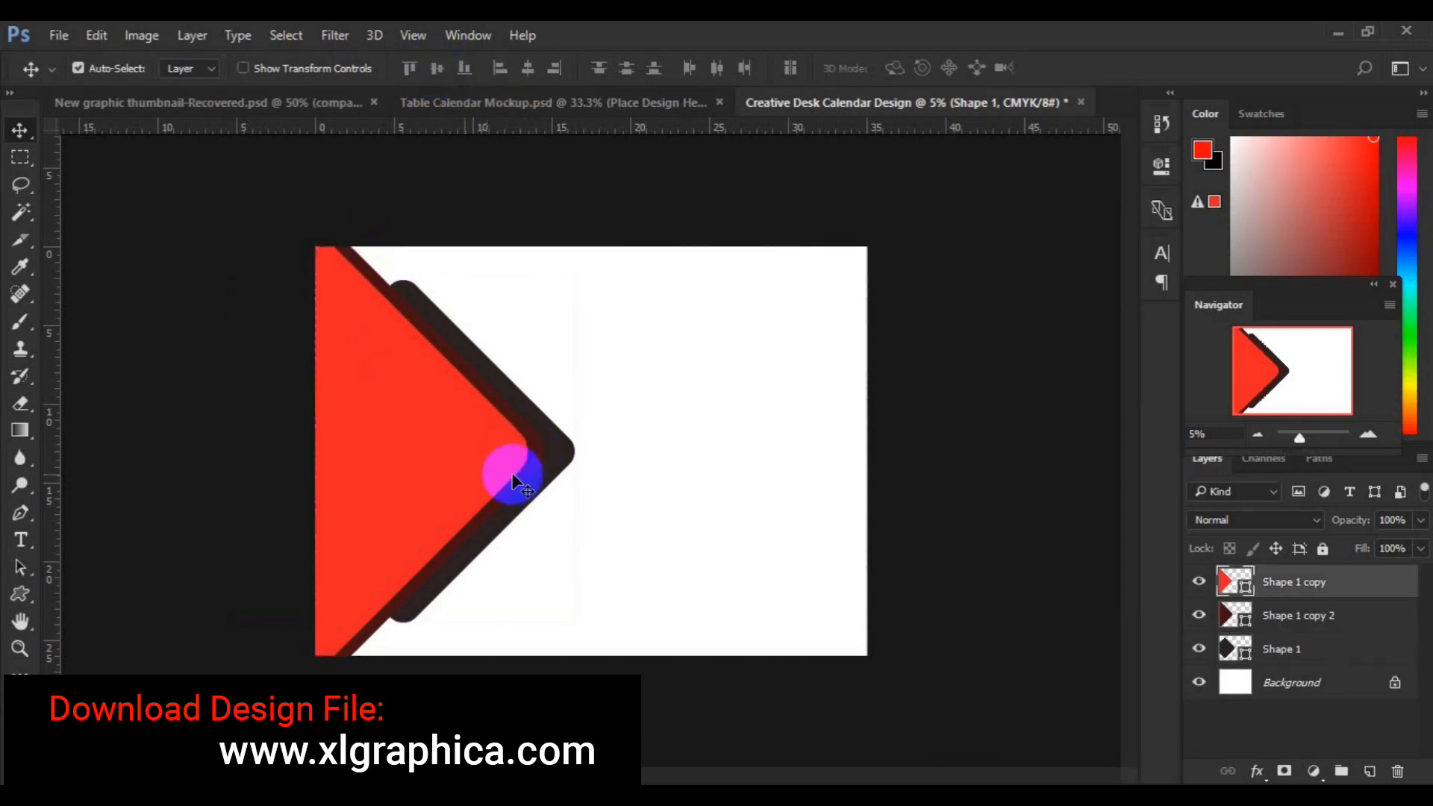
{"action": "double_click", "coordinate": [1242, 595]}
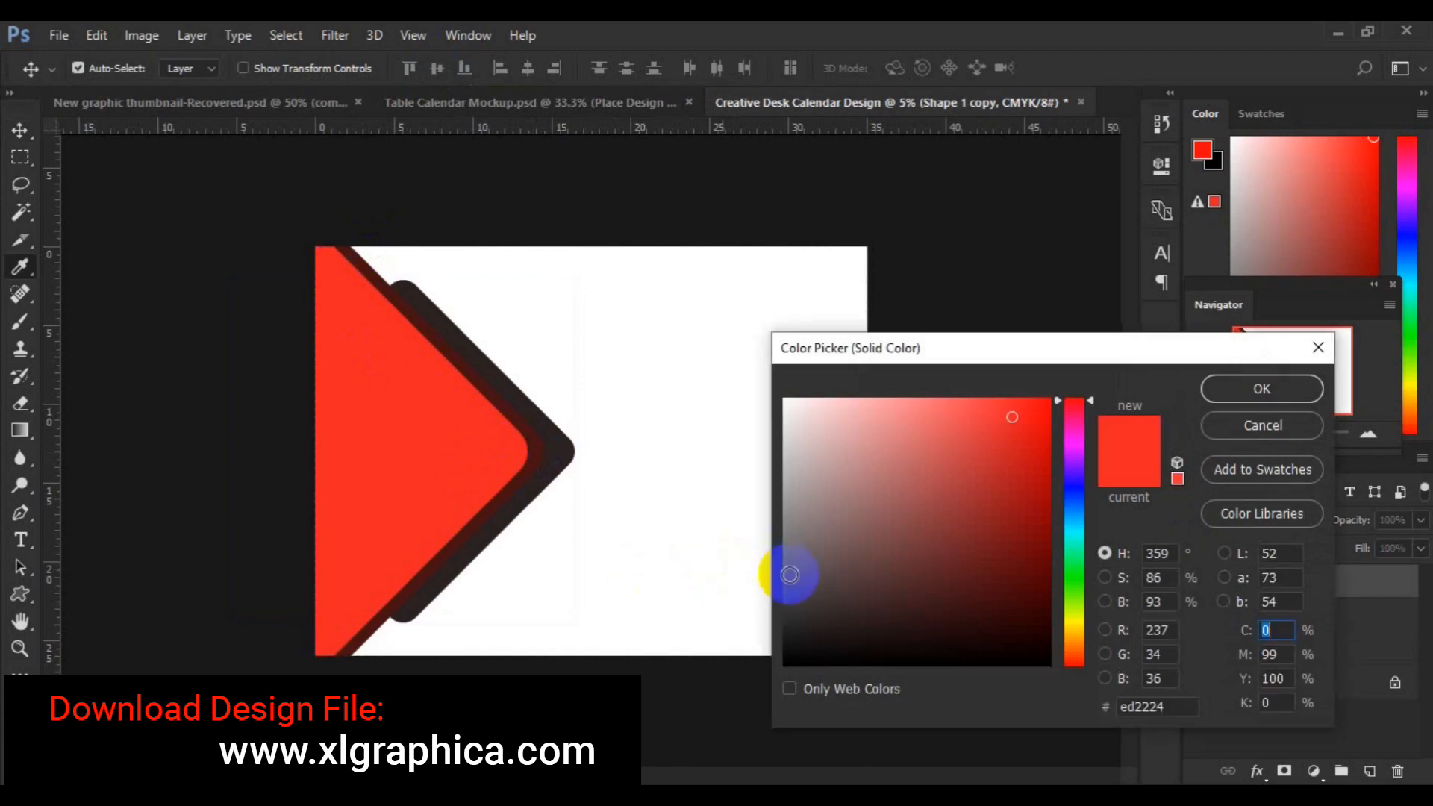
{"action": "left_click", "coordinate": [790, 574]}
{"action": "left_click", "coordinate": [1219, 394]}
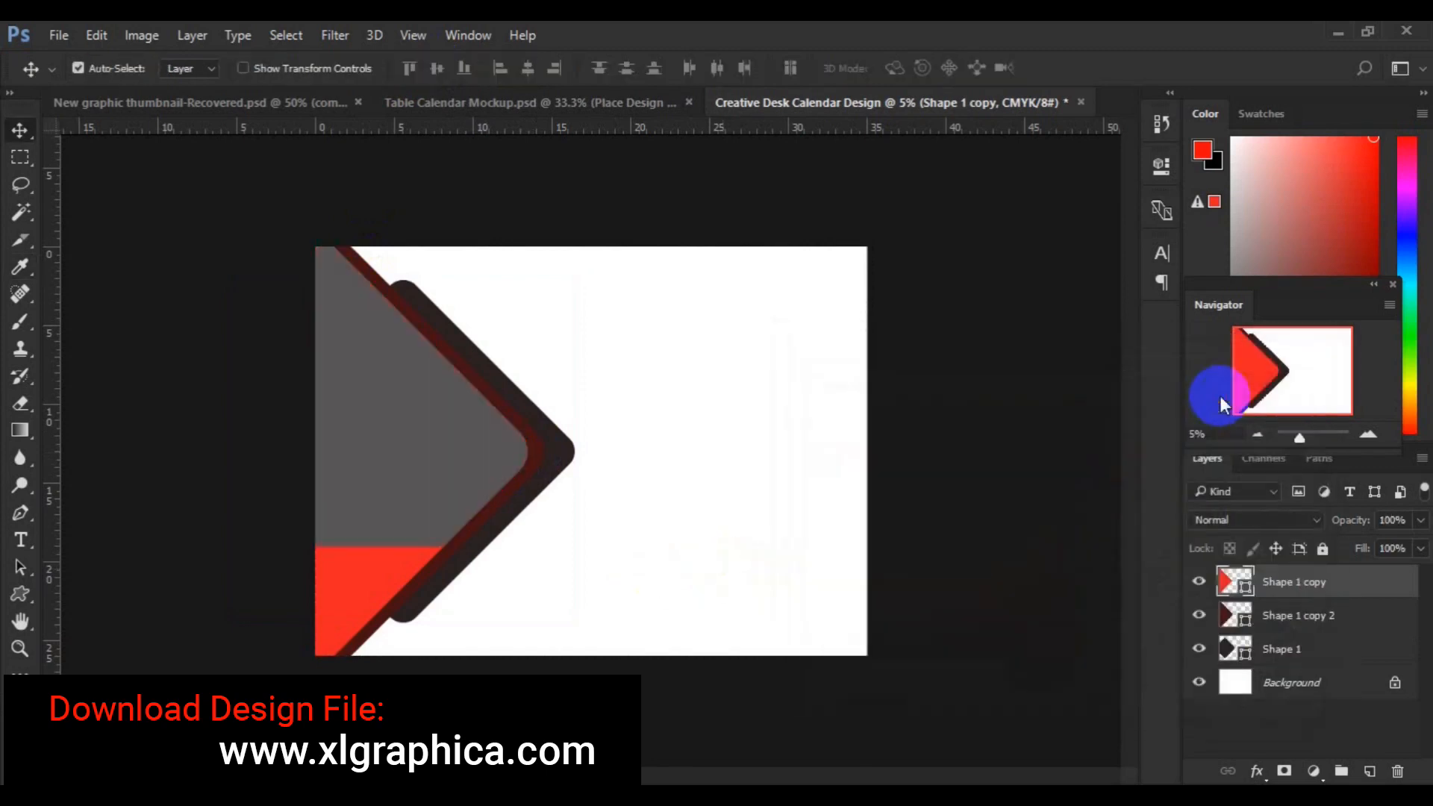
- Duplicate the near-black diamond and bring the copy to the front of the layer stack
{"action": "left_click", "coordinate": [1295, 649]}
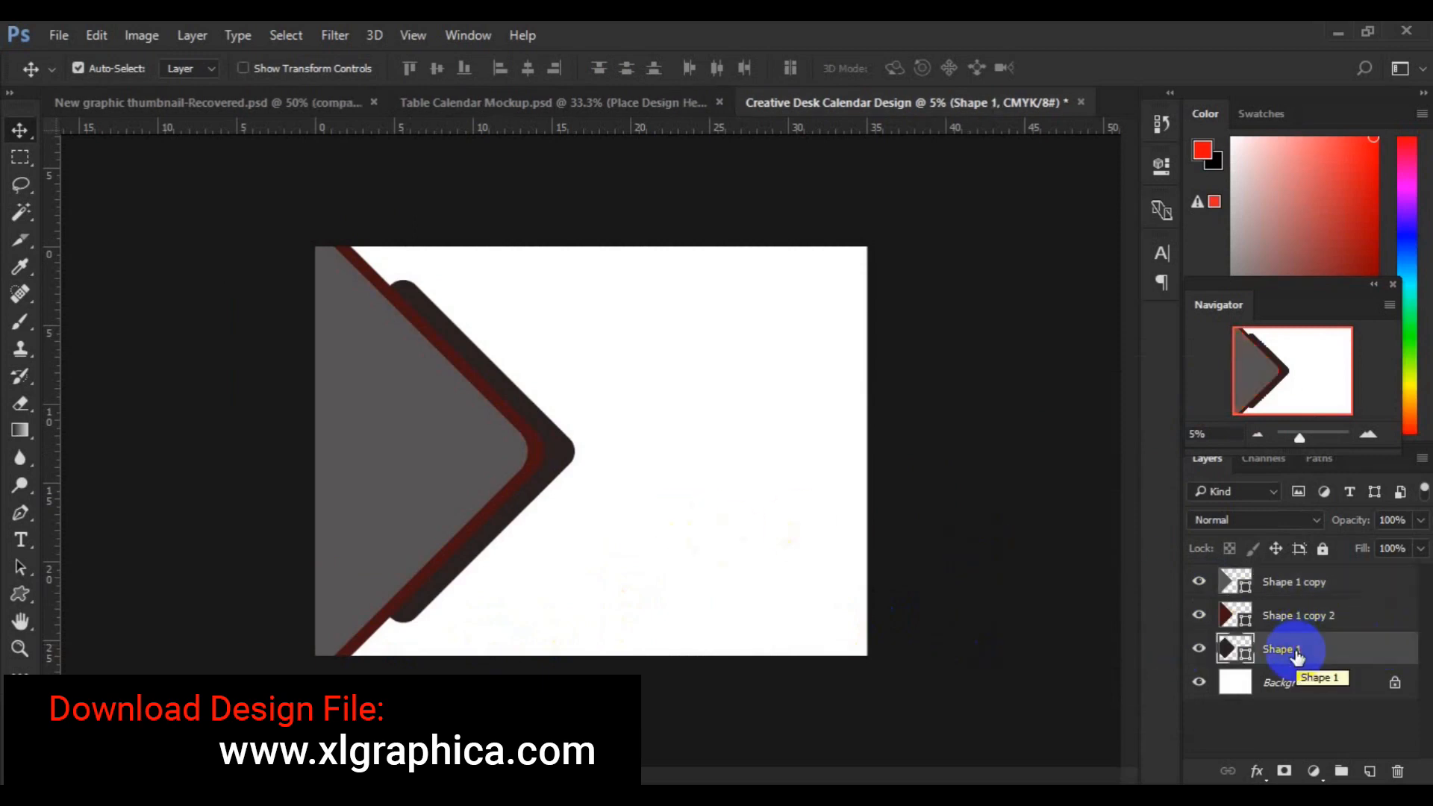
{"action": "key", "text": "ctrl+j"}
{"action": "left_click_drag", "start_coordinate": [1293, 658], "coordinate": [1292, 573]}
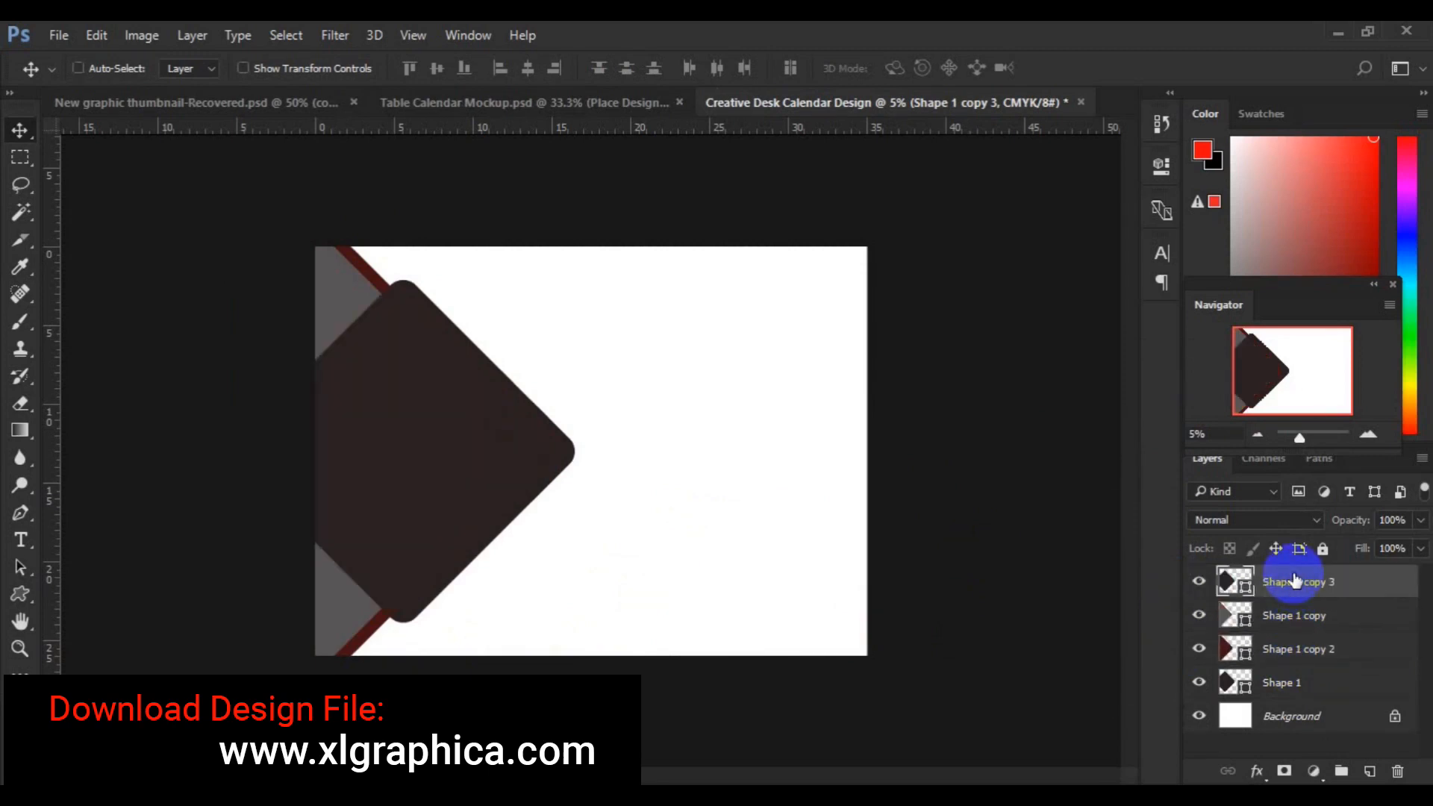
- Scale the front near-black copy down to a small diamond and place it over the canvas's lower-left corner
{"action": "key", "text": "ctrl+t"}
{"action": "left_click_drag", "start_coordinate": [573, 621], "coordinate": [395, 681]}
{"action": "key", "text": "Return"}
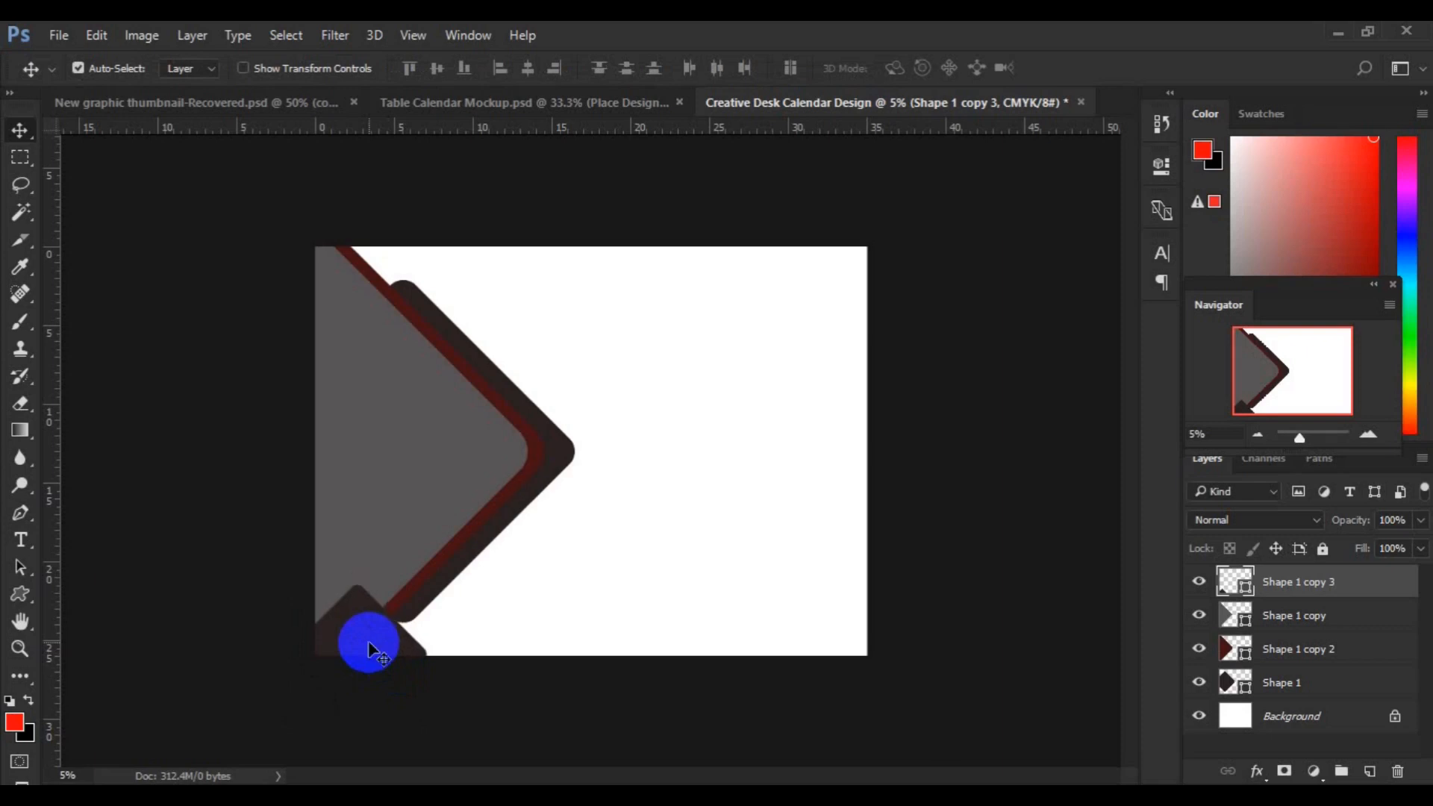
- Copy the small corner diamond to the canvas's upper-left corner, align both diamonds' horizontal centres and nudge them slightly right
{"action": "left_click_drag", "start_coordinate": [370, 641], "coordinate": [368, 245]}
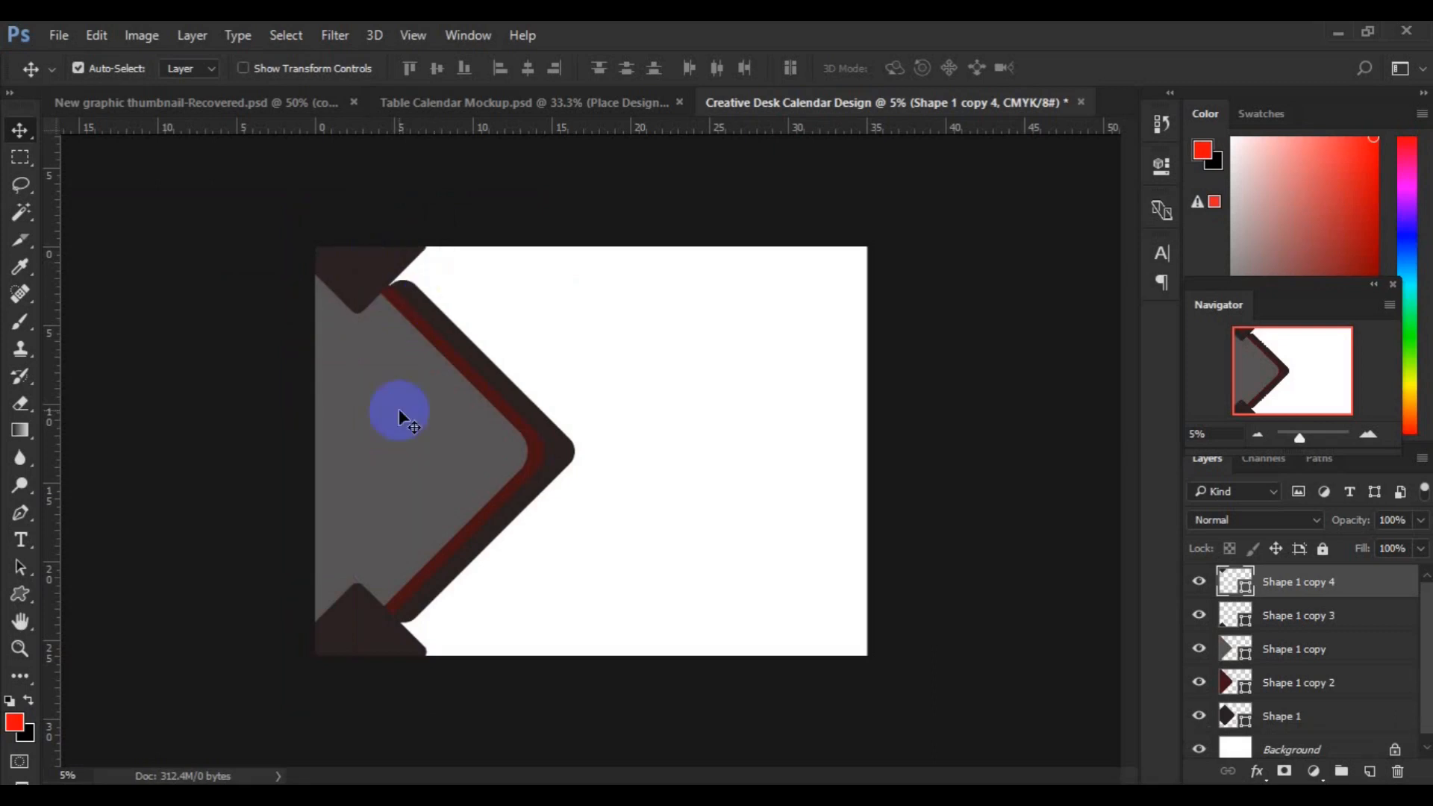
{"action": "left_click", "coordinate": [369, 620]}
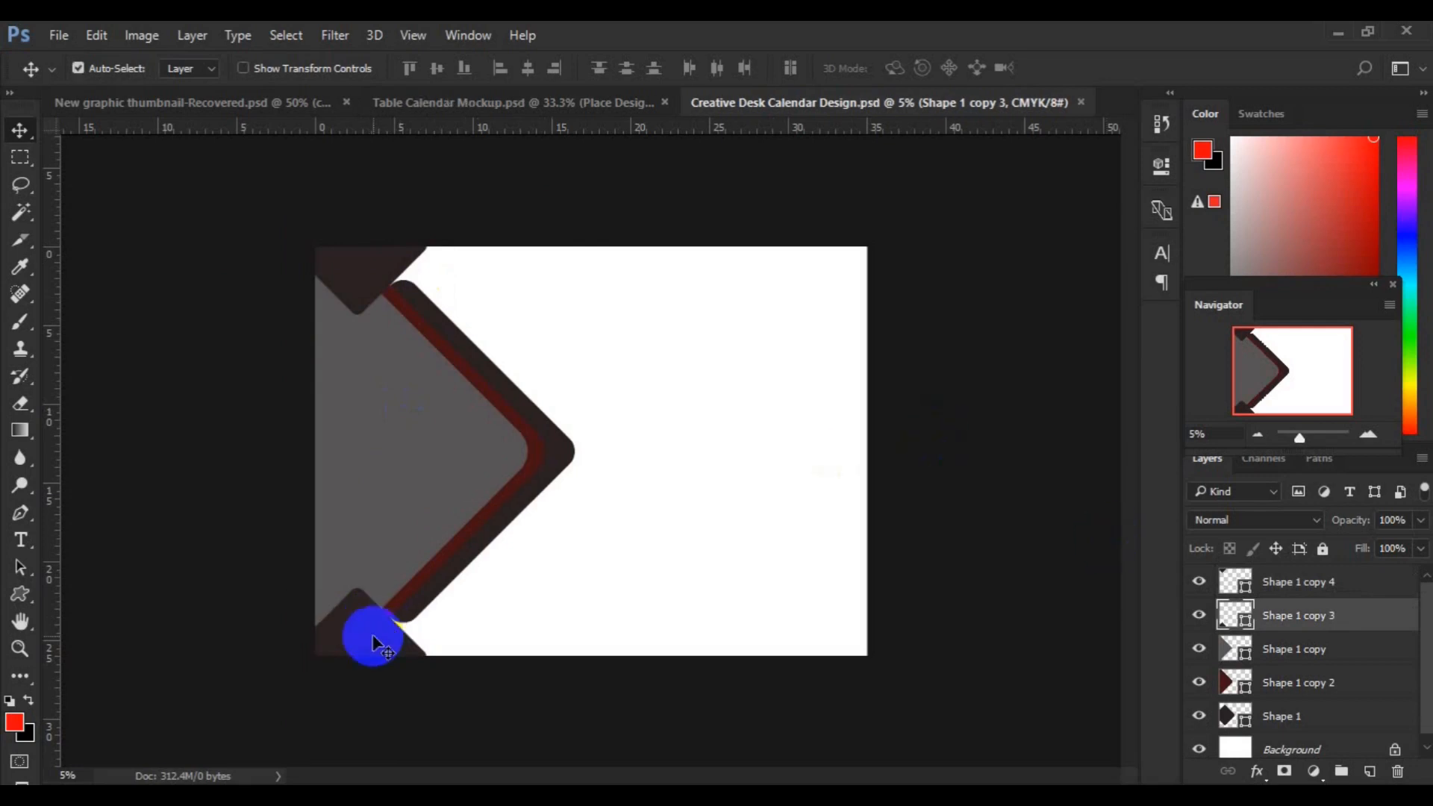
{"action": "left_click", "coordinate": [529, 73]}
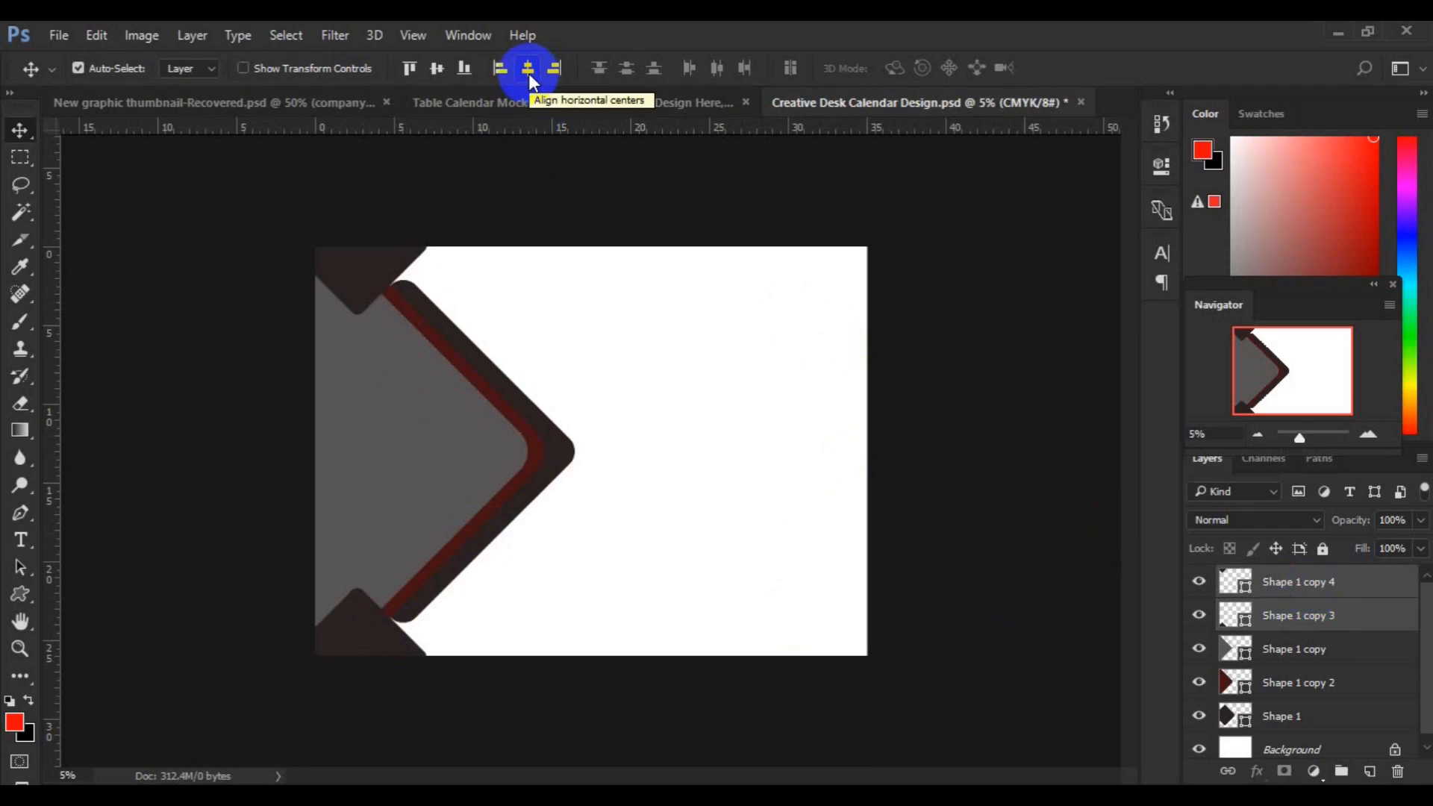
{"action": "key", "text": "Right"}
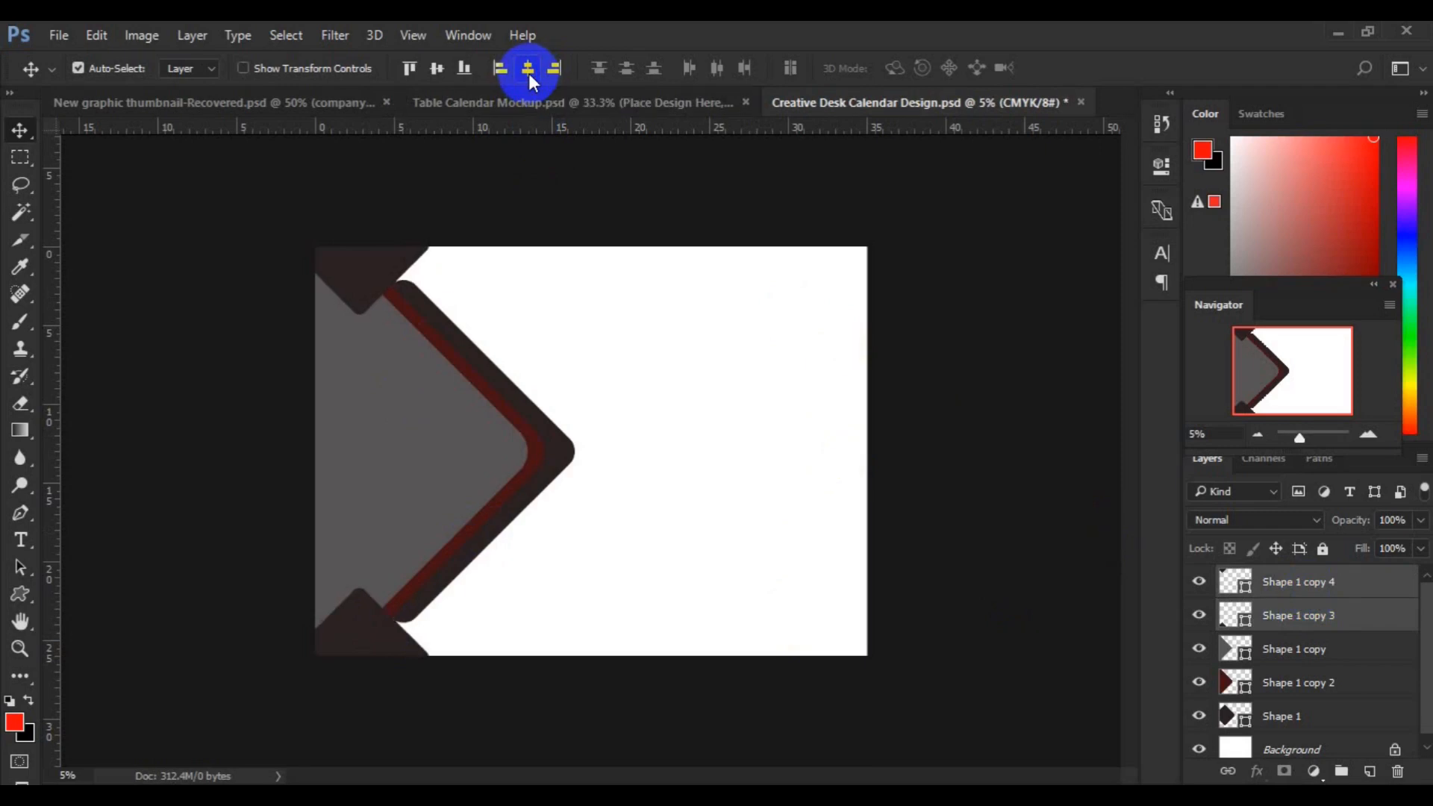
- Hide and reshow the upper corner diamond to check it, and select the large grey diamond
{"action": "left_click", "coordinate": [1286, 582]}
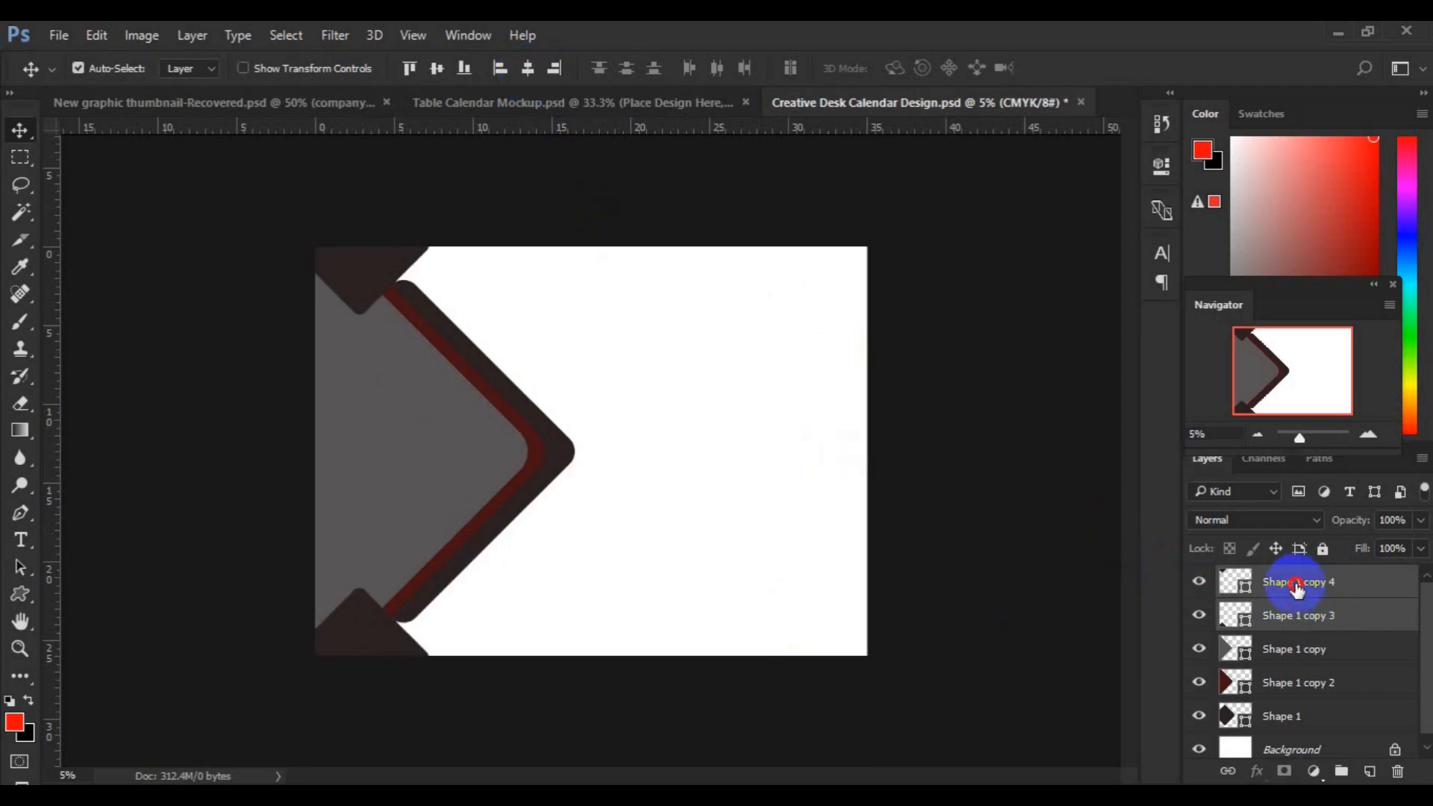
{"action": "left_click", "coordinate": [1201, 583]}
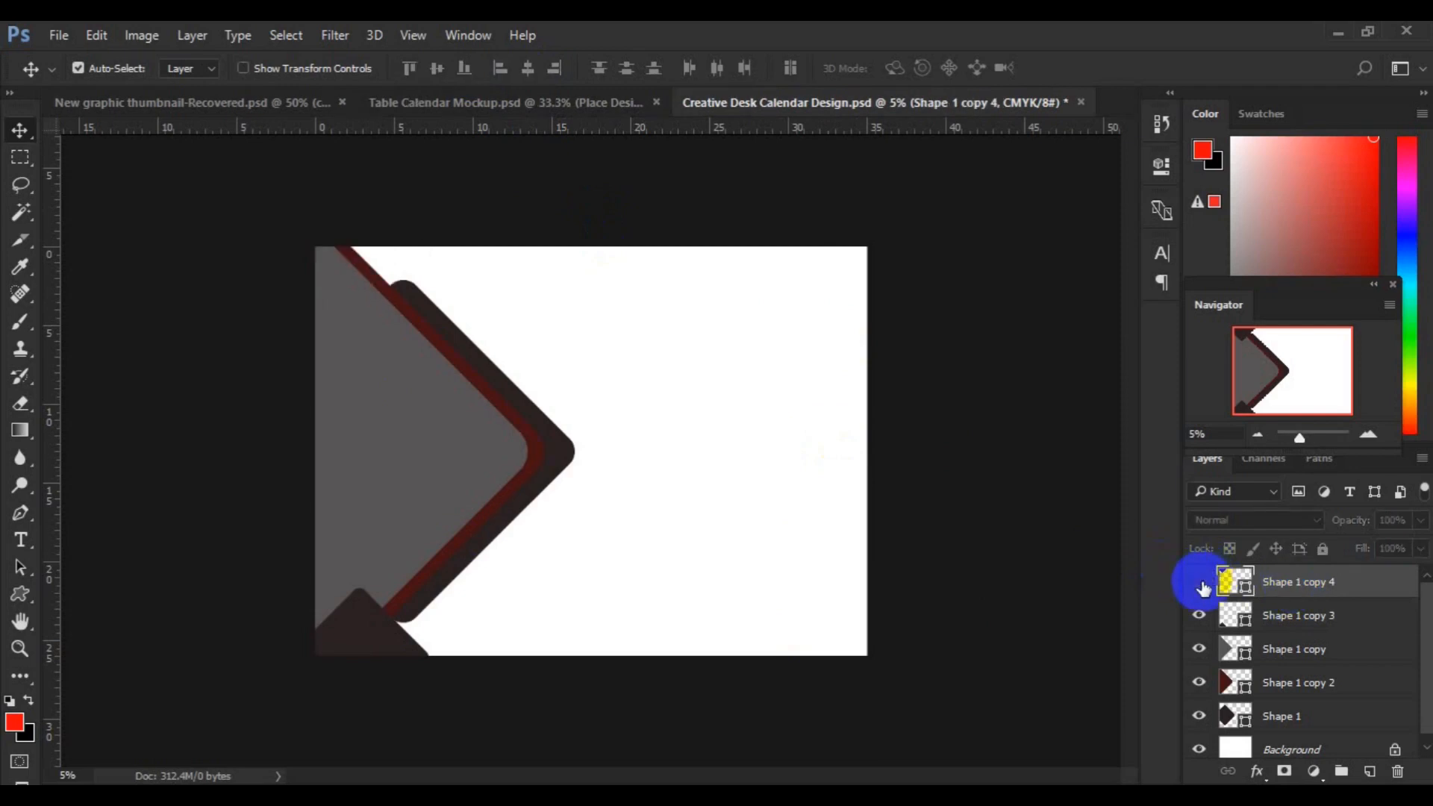
{"action": "left_click", "coordinate": [1200, 585]}
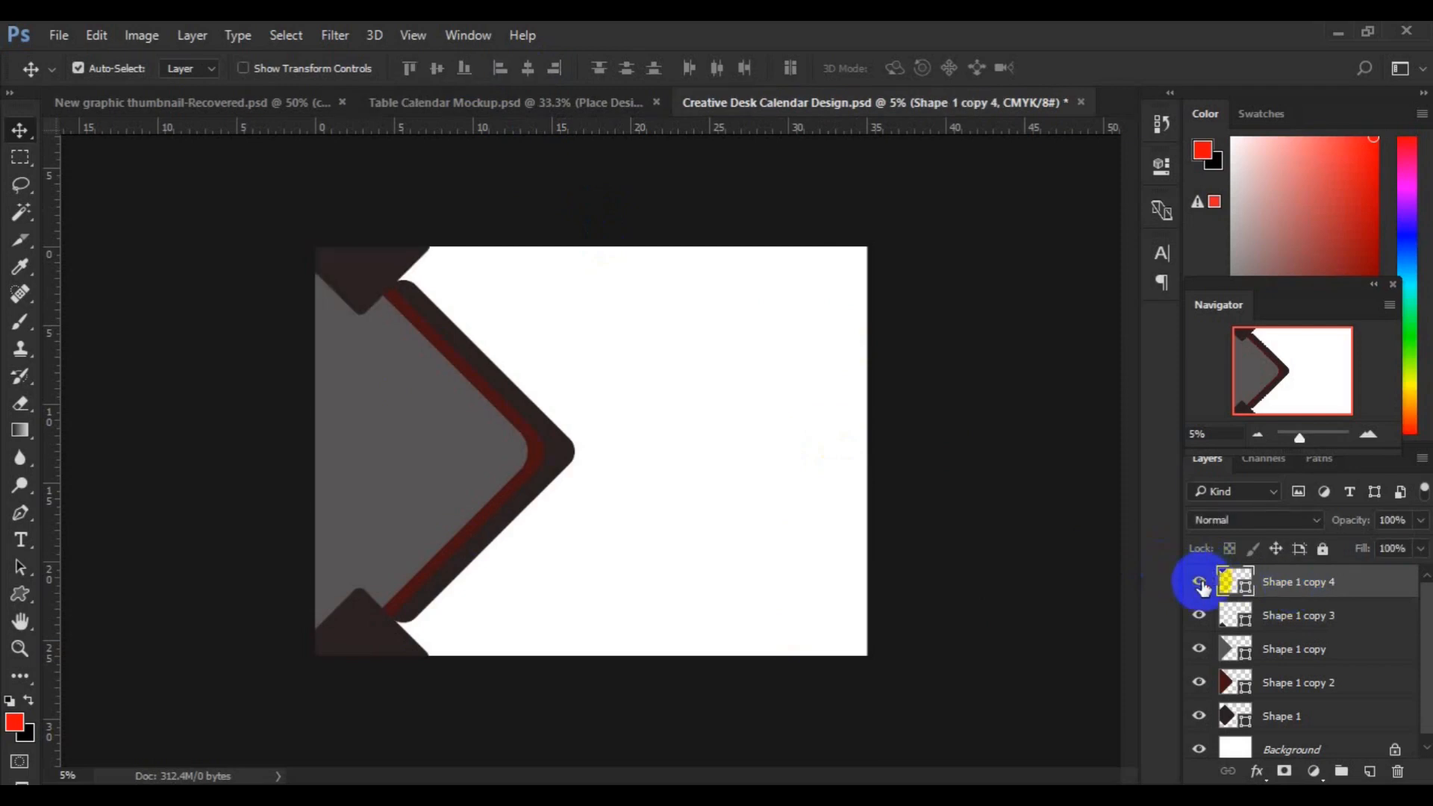
{"action": "left_click", "coordinate": [403, 457]}
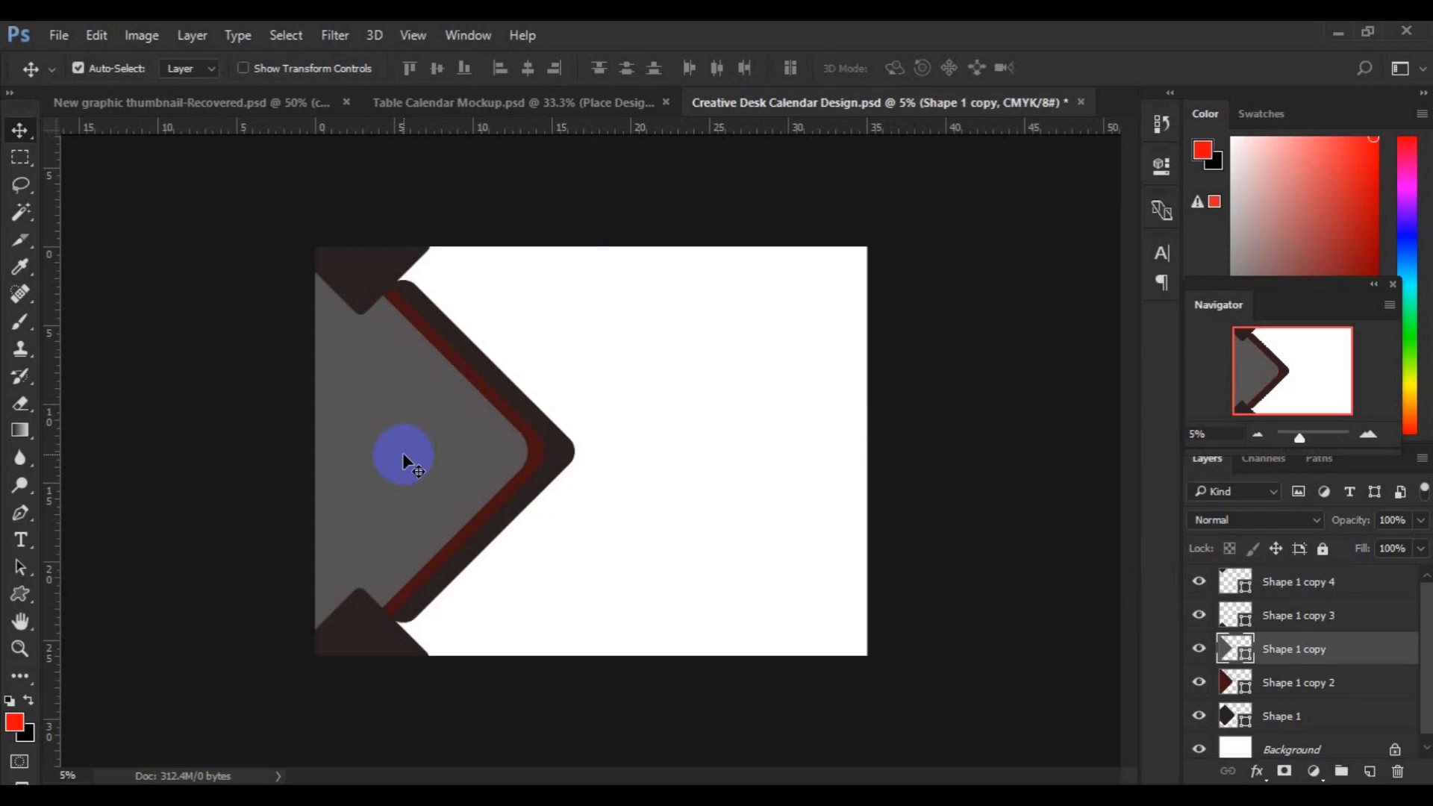
- Place the blue car photo 5078 from the Desktop's freepik stockpoto folder as an embedded image above the large grey diamond
{"action": "left_click", "coordinate": [48, 37]}
{"action": "left_click", "coordinate": [123, 432]}
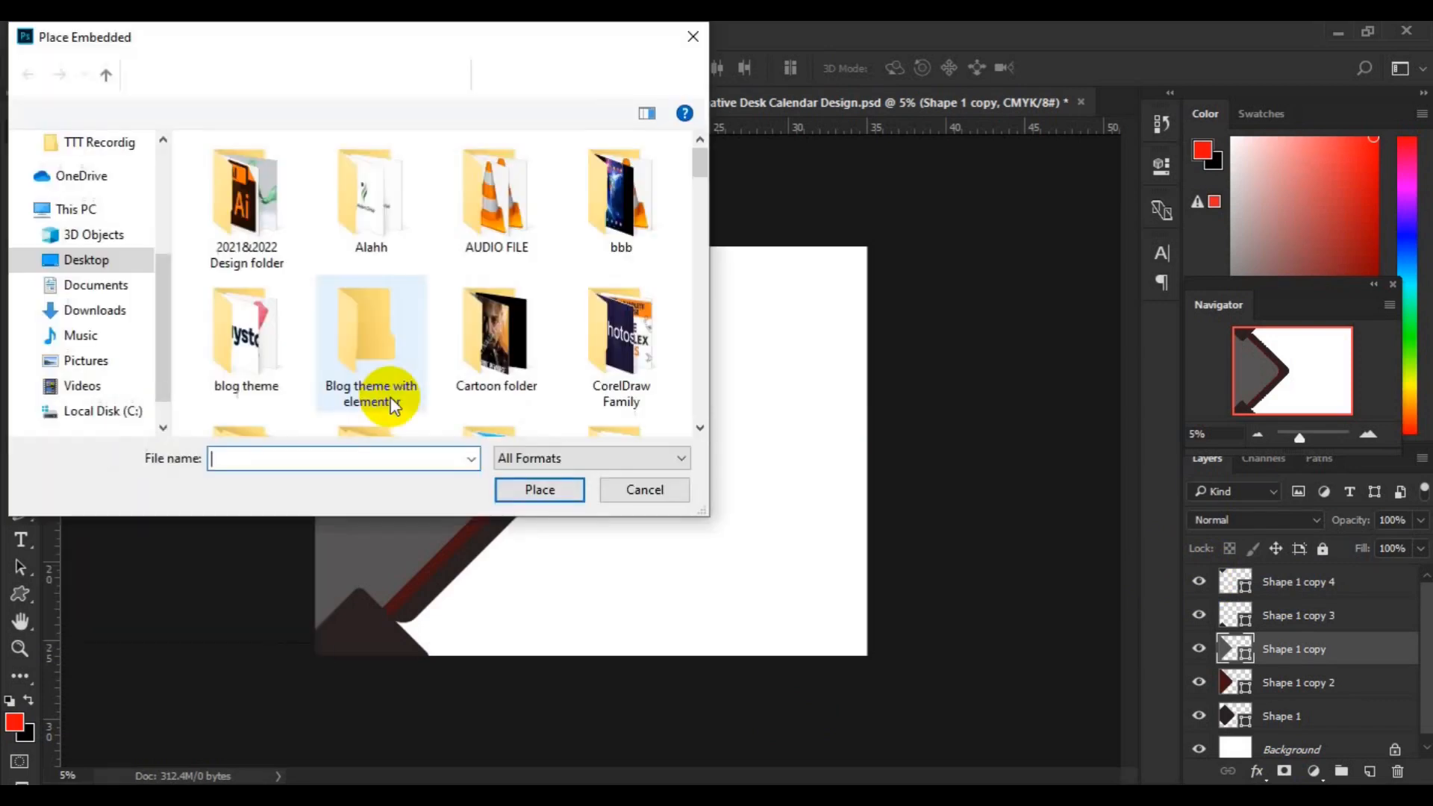
{"action": "scroll", "coordinate": [698, 416], "scroll_direction": "down", "scroll_amount": 3}
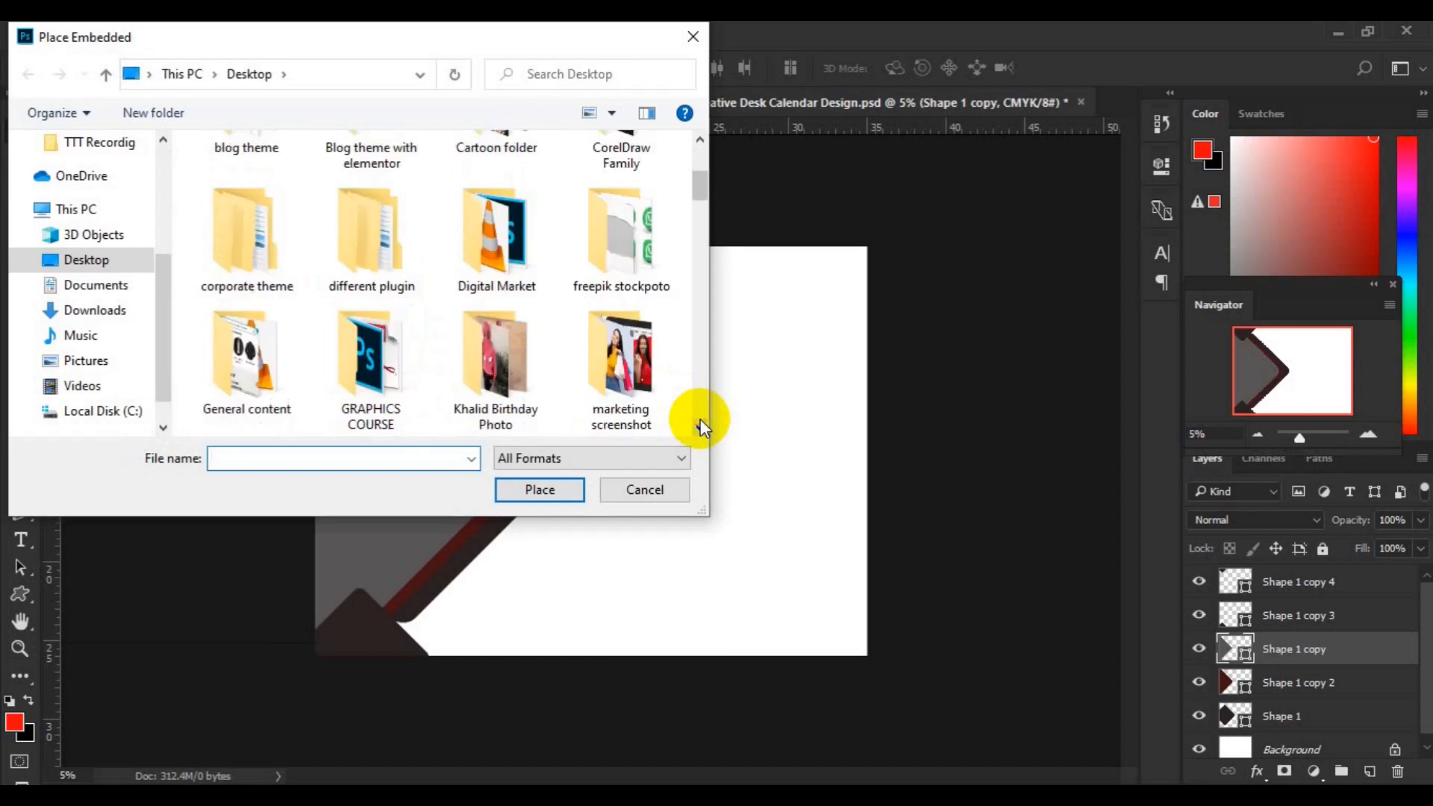
{"action": "double_click", "coordinate": [640, 258]}
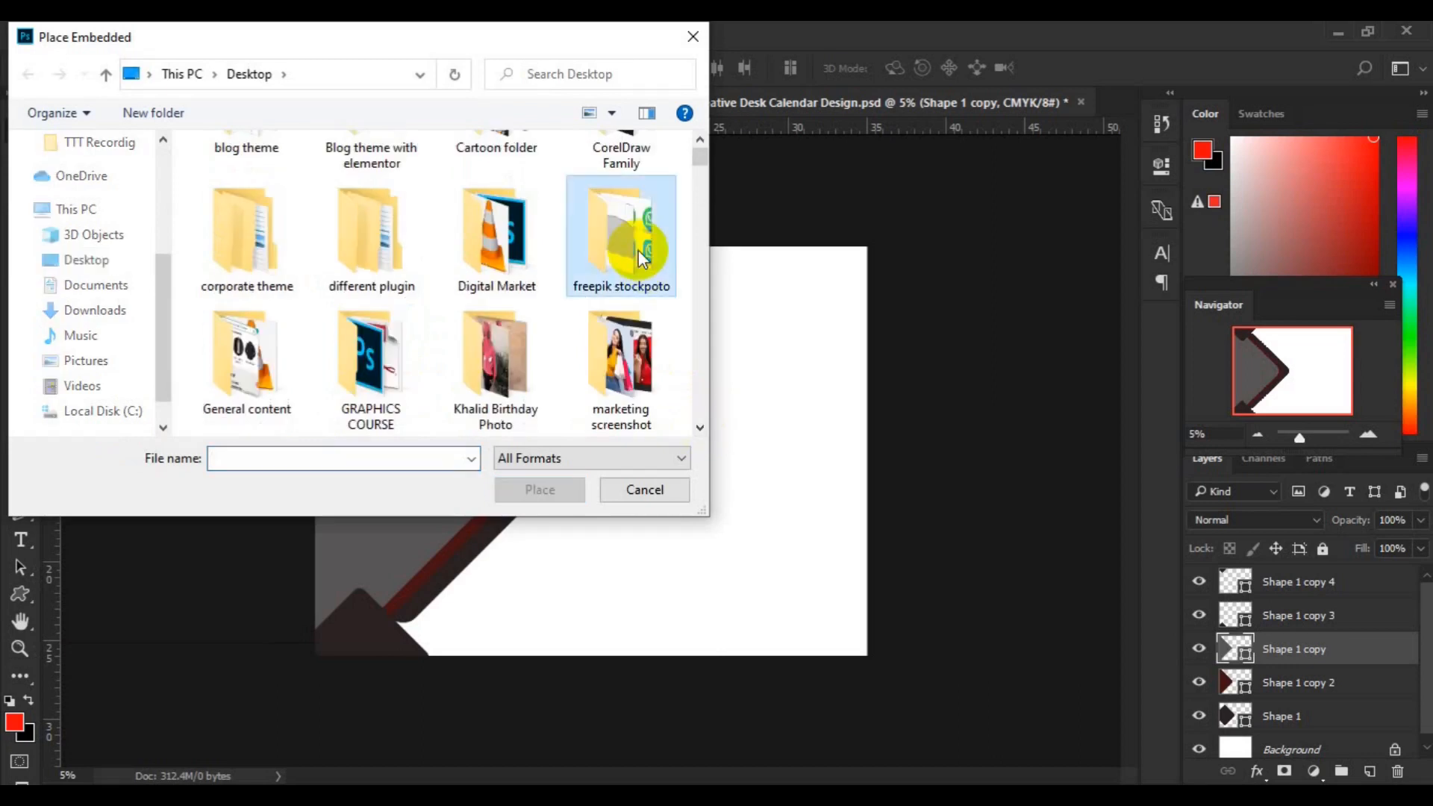
{"action": "scroll", "coordinate": [698, 428], "scroll_direction": "down", "scroll_amount": 10}
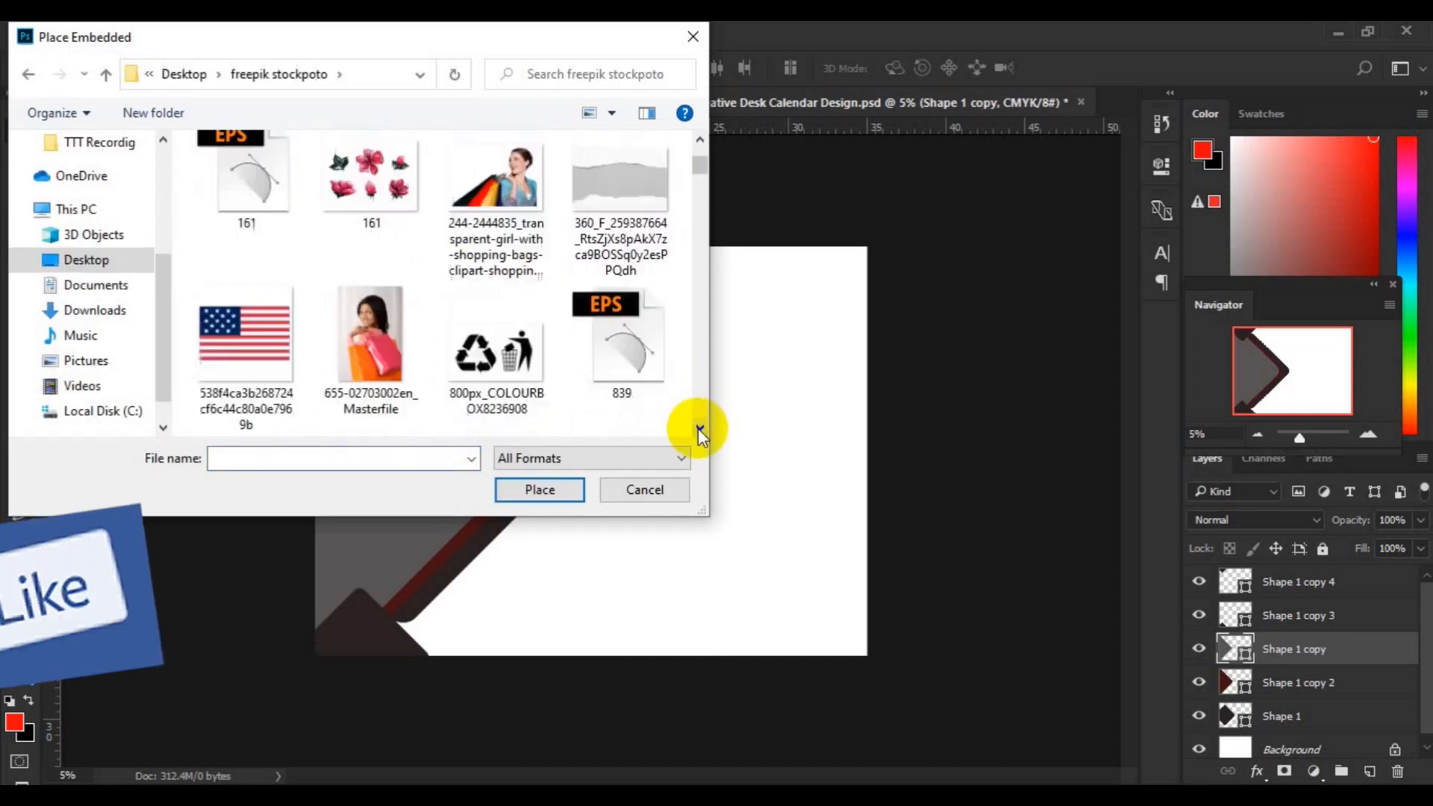
{"action": "left_click", "coordinate": [700, 429]}
{"action": "left_click", "coordinate": [700, 429]}
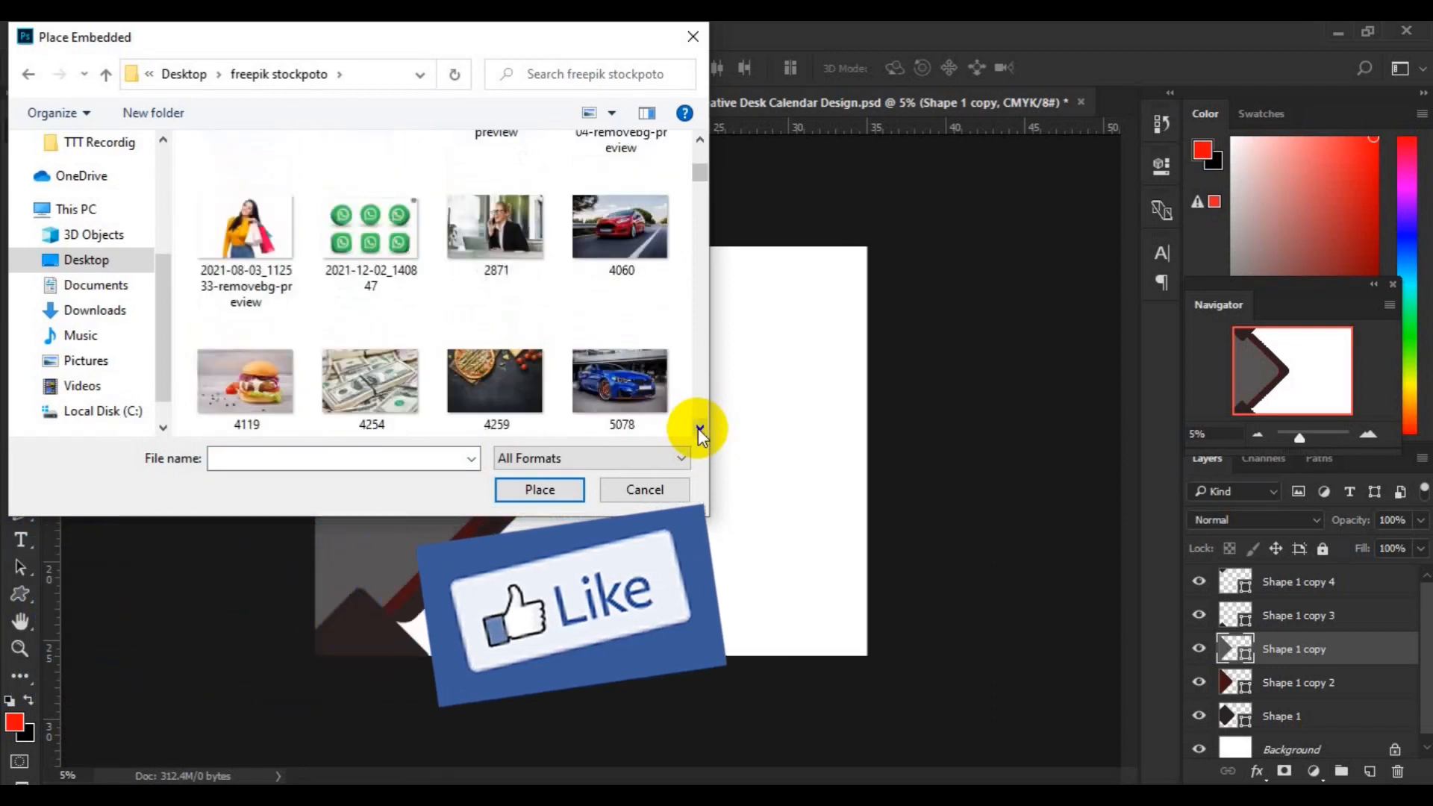
{"action": "left_click", "coordinate": [699, 429]}
{"action": "left_click", "coordinate": [630, 276]}
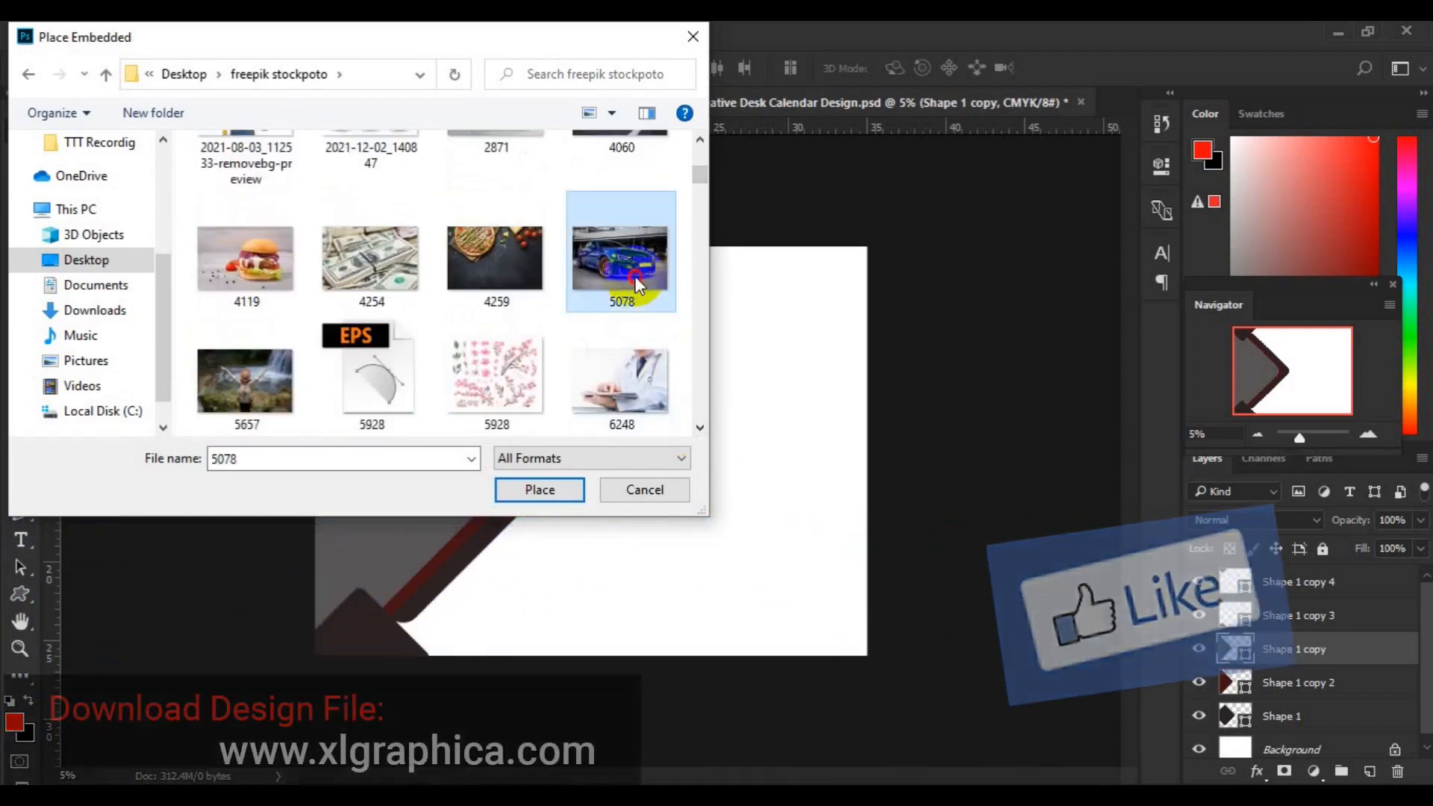
{"action": "left_click", "coordinate": [553, 494]}
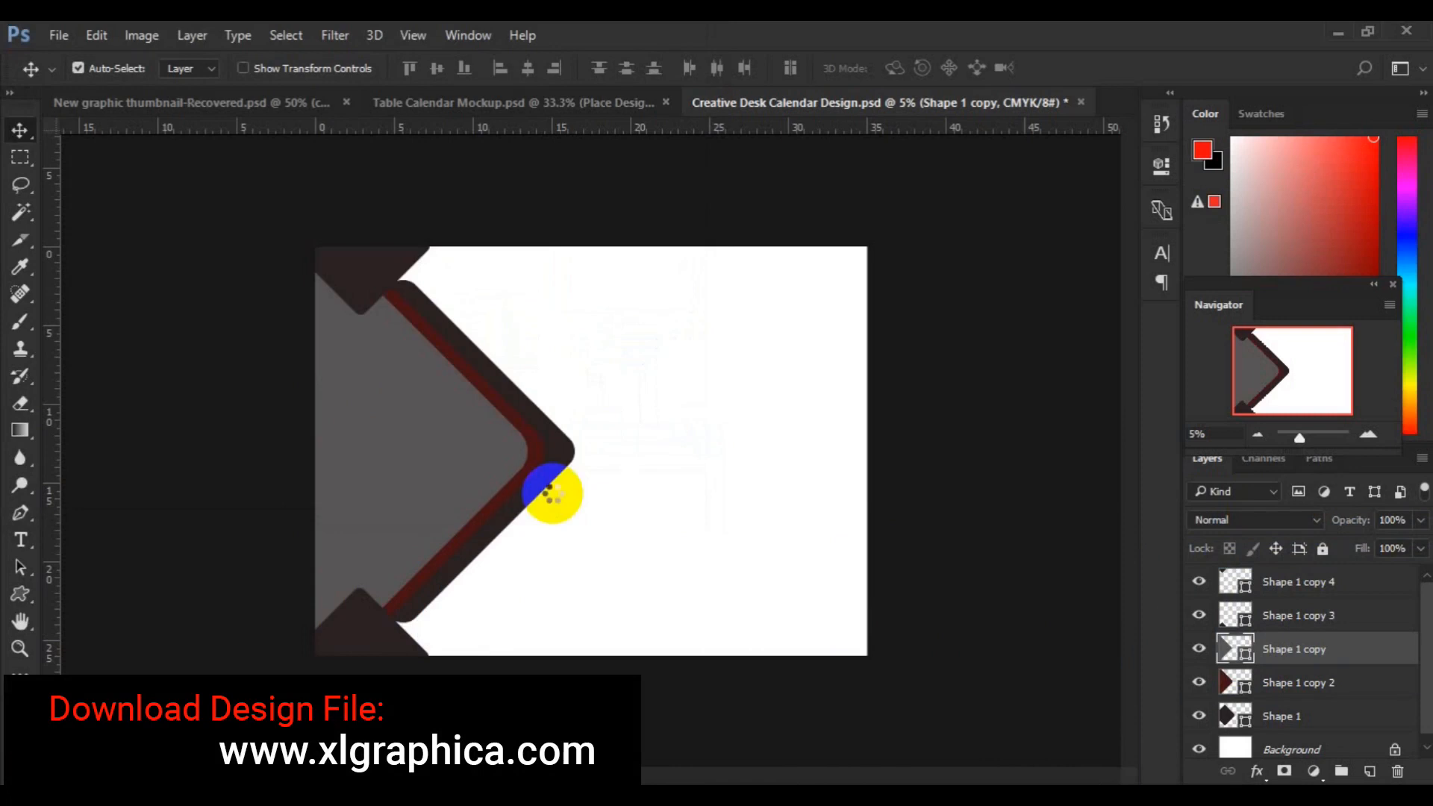
- Flip the placed car photo horizontally and position it over the grey diamond at the canvas's left side
{"action": "right_click", "coordinate": [606, 535]}
{"action": "left_click", "coordinate": [704, 500]}
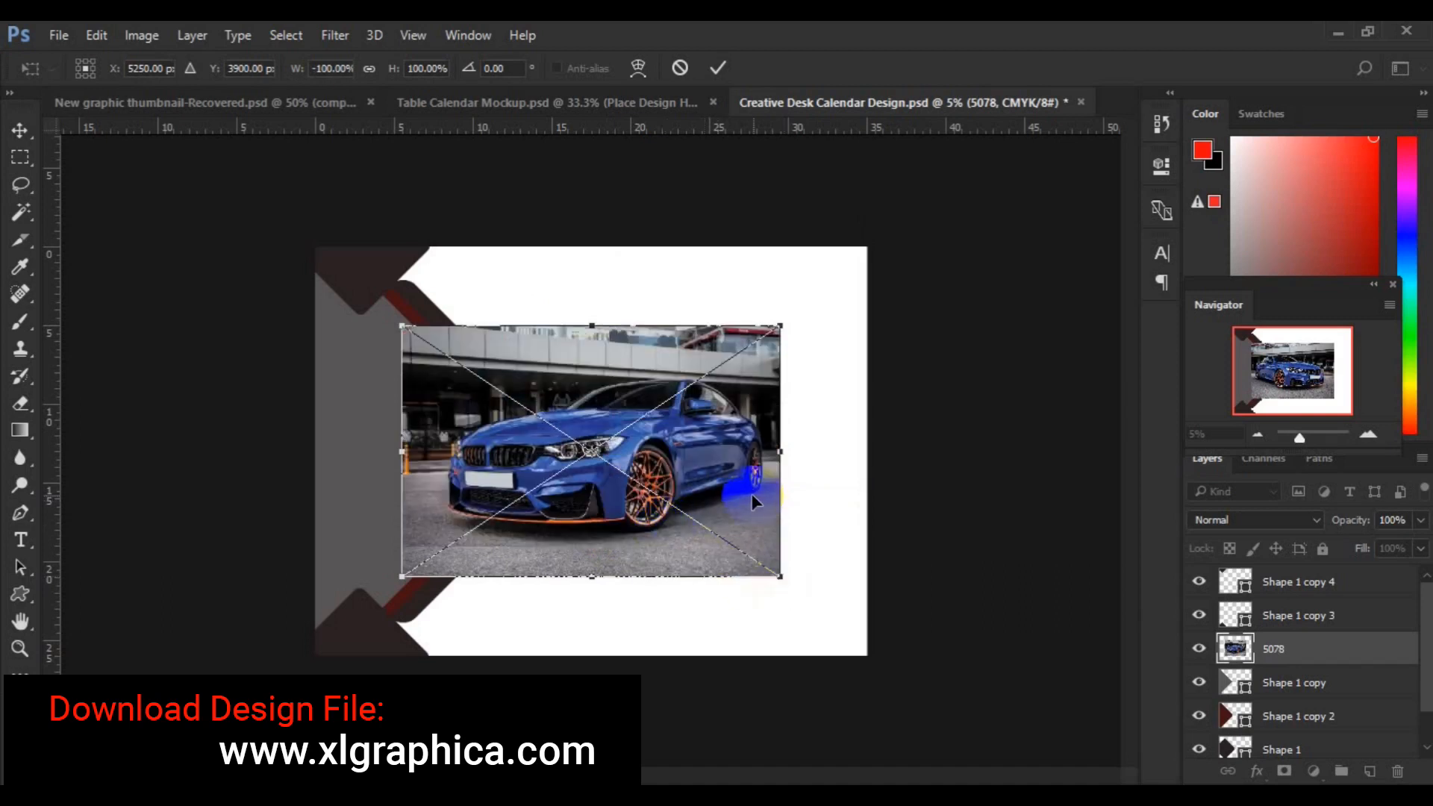
{"action": "left_click_drag", "start_coordinate": [752, 489], "coordinate": [561, 517]}
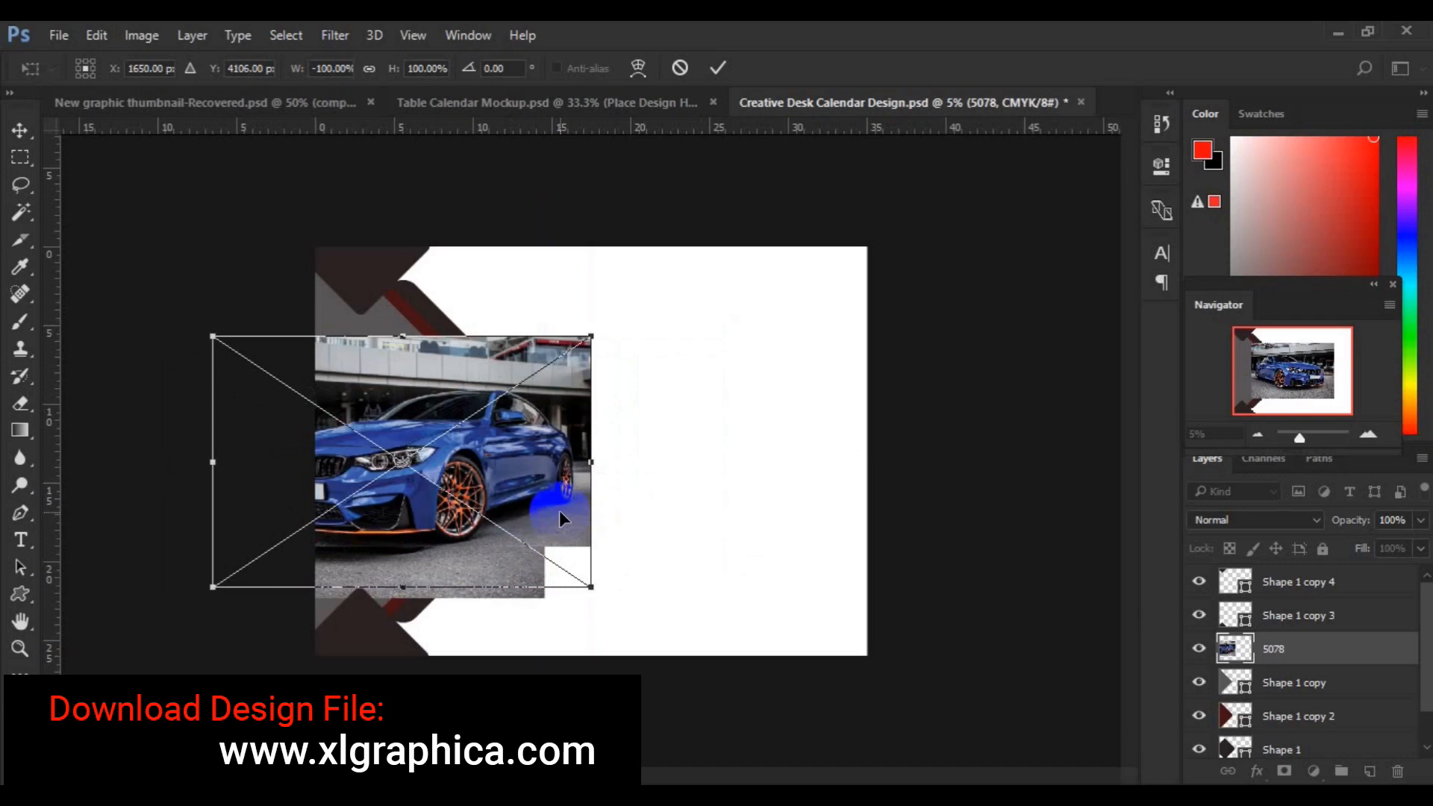
{"action": "key", "text": "Return"}
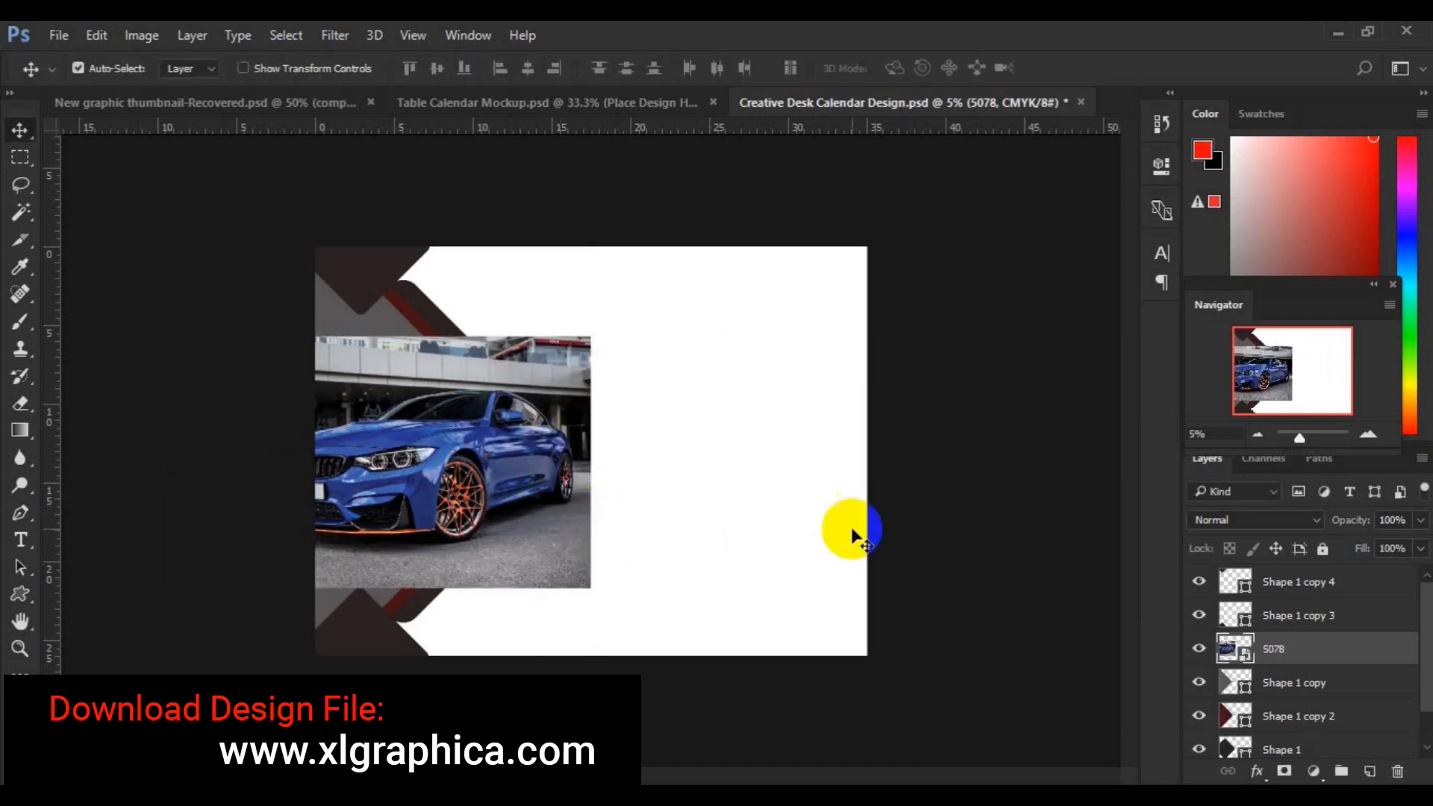
- Clip the car photo to the large grey diamond with a clipping mask and move it slightly upward inside the shape
{"action": "right_click", "coordinate": [1306, 643]}
{"action": "left_click", "coordinate": [1016, 580]}
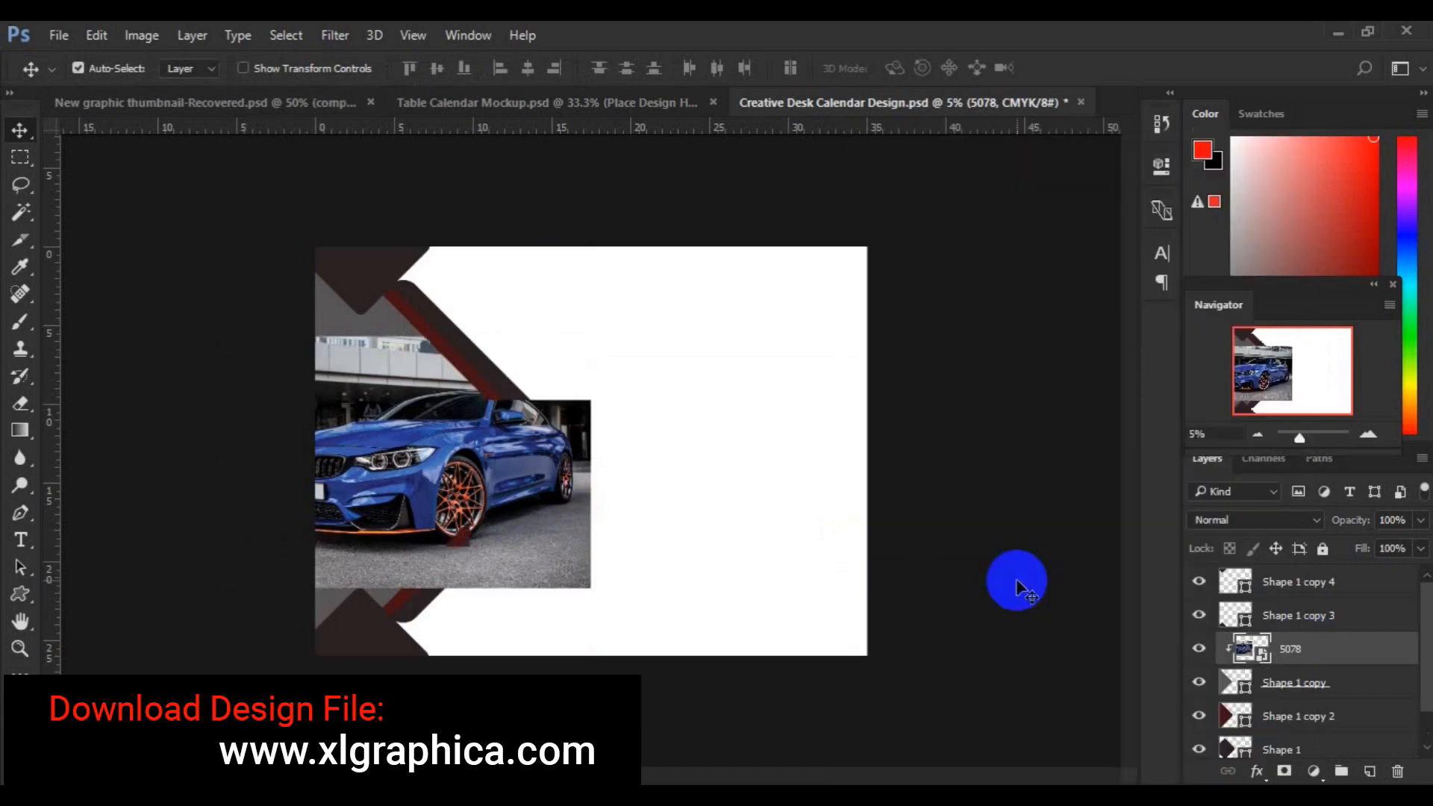
{"action": "left_click", "coordinate": [401, 509]}
{"action": "left_click", "coordinate": [401, 499]}
{"action": "left_click_drag", "start_coordinate": [400, 501], "coordinate": [401, 500]}
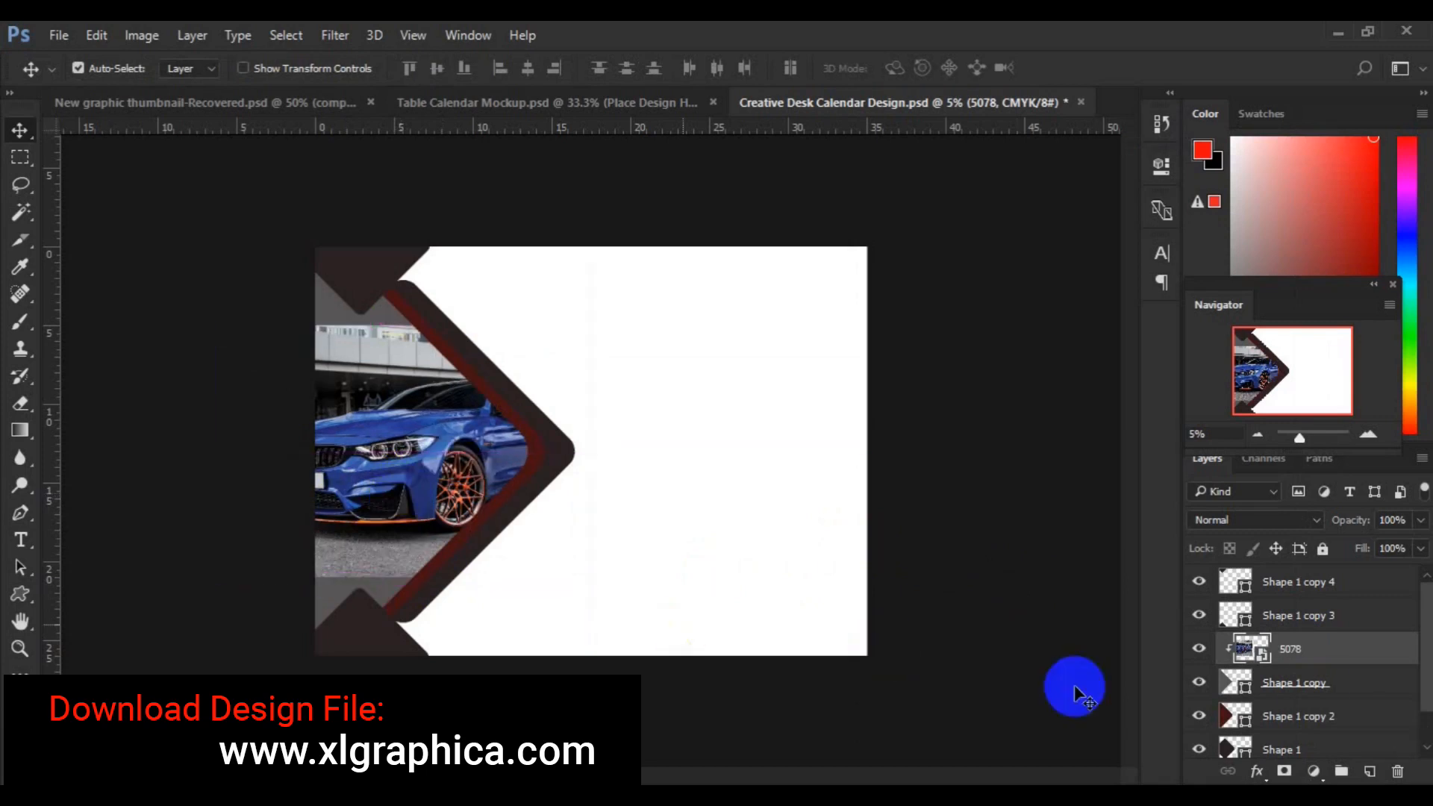
- Rasterize the car layer and stretch its lower road strip downward with Content-Aware Scale to about 231% height, covering the grey gap
{"action": "right_click", "coordinate": [1311, 660]}
{"action": "left_click", "coordinate": [948, 485]}
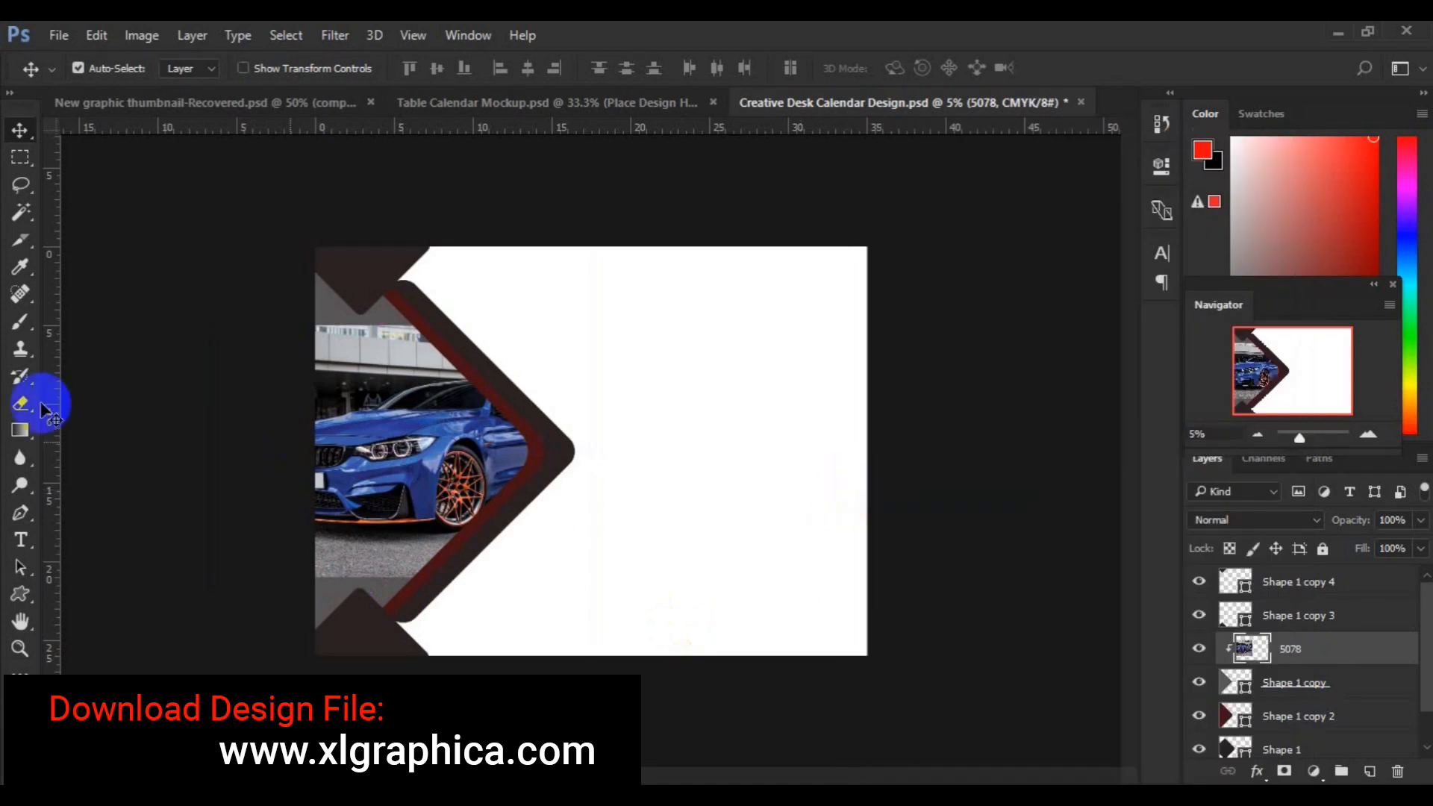
{"action": "left_click", "coordinate": [18, 159]}
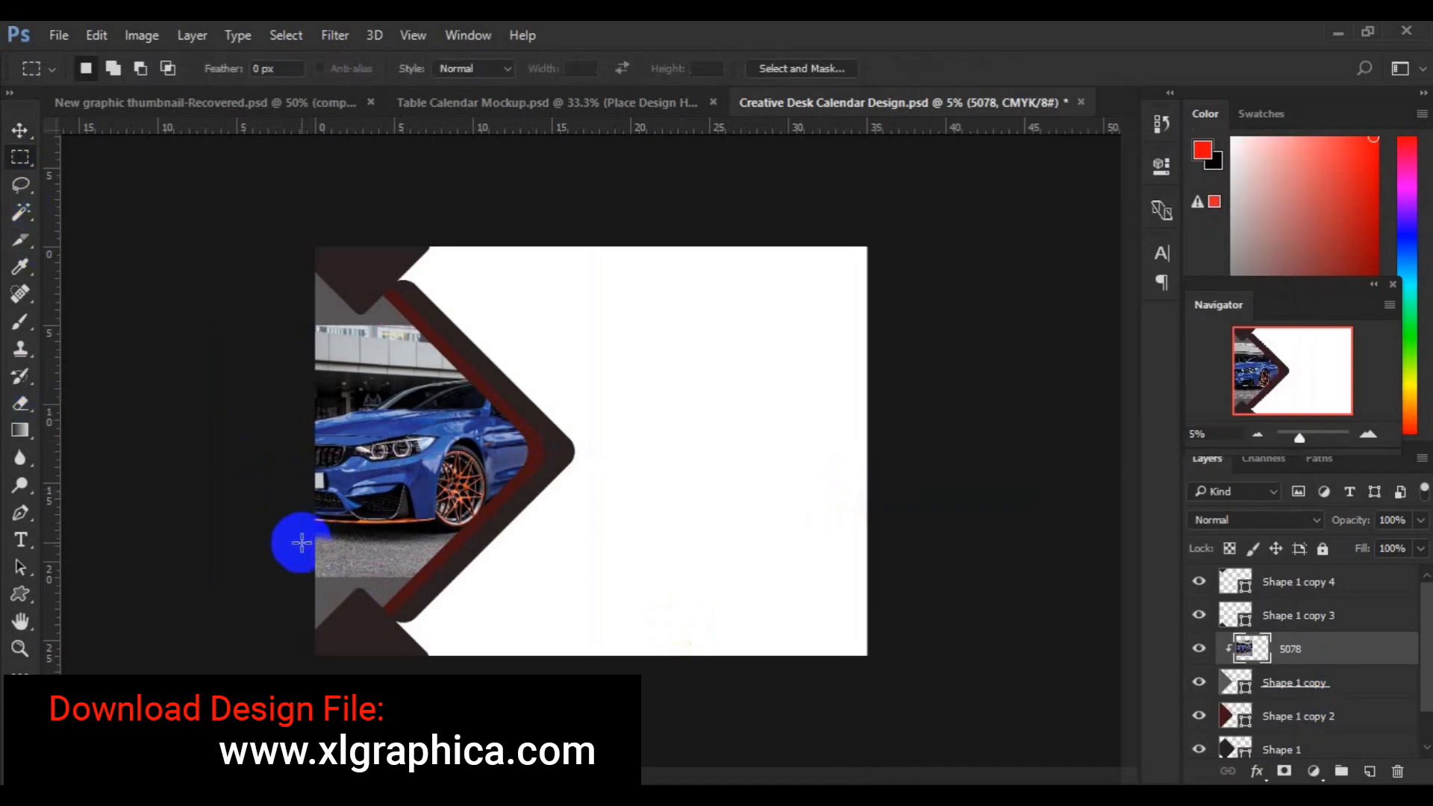
{"action": "left_click_drag", "start_coordinate": [452, 632], "coordinate": [479, 661]}
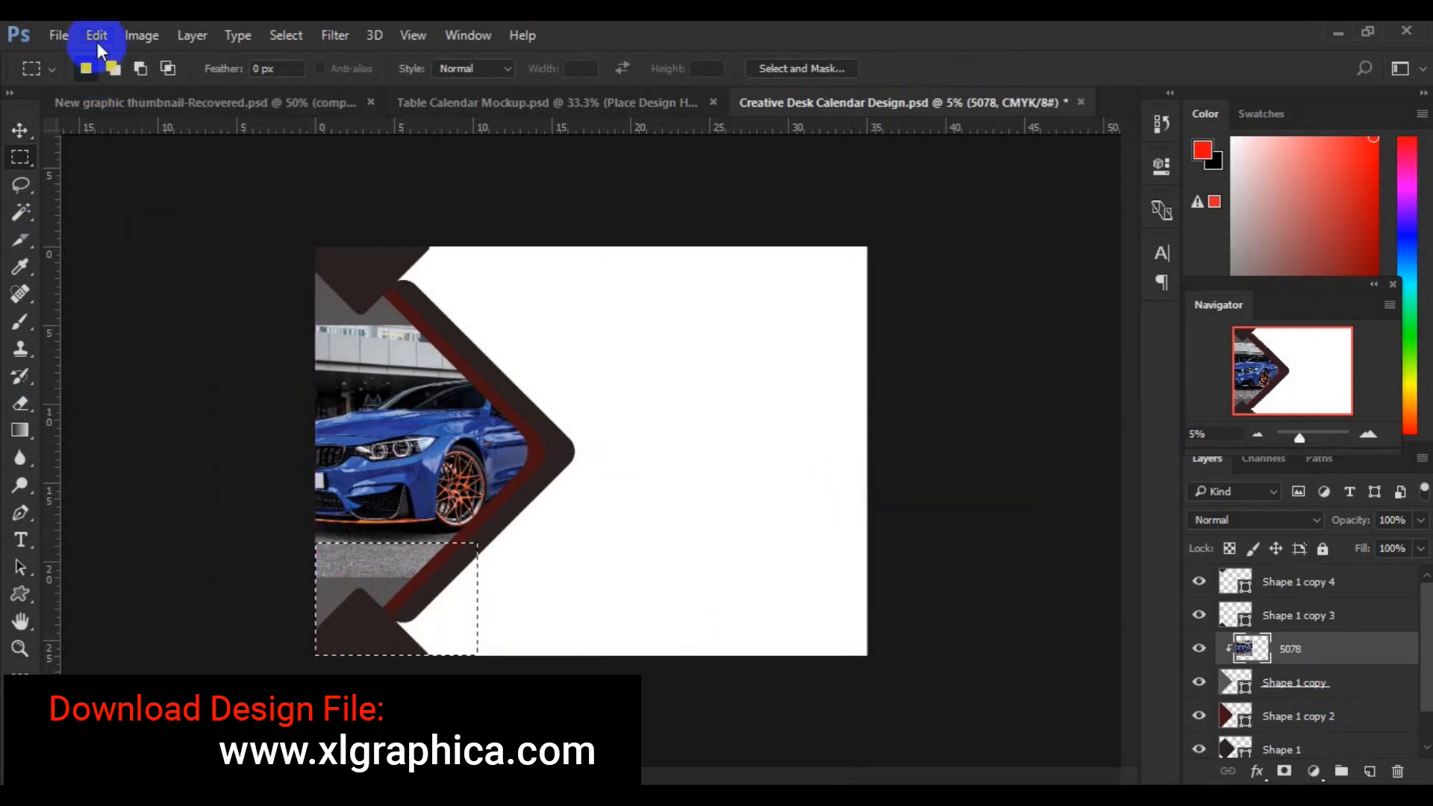
{"action": "left_click", "coordinate": [98, 38]}
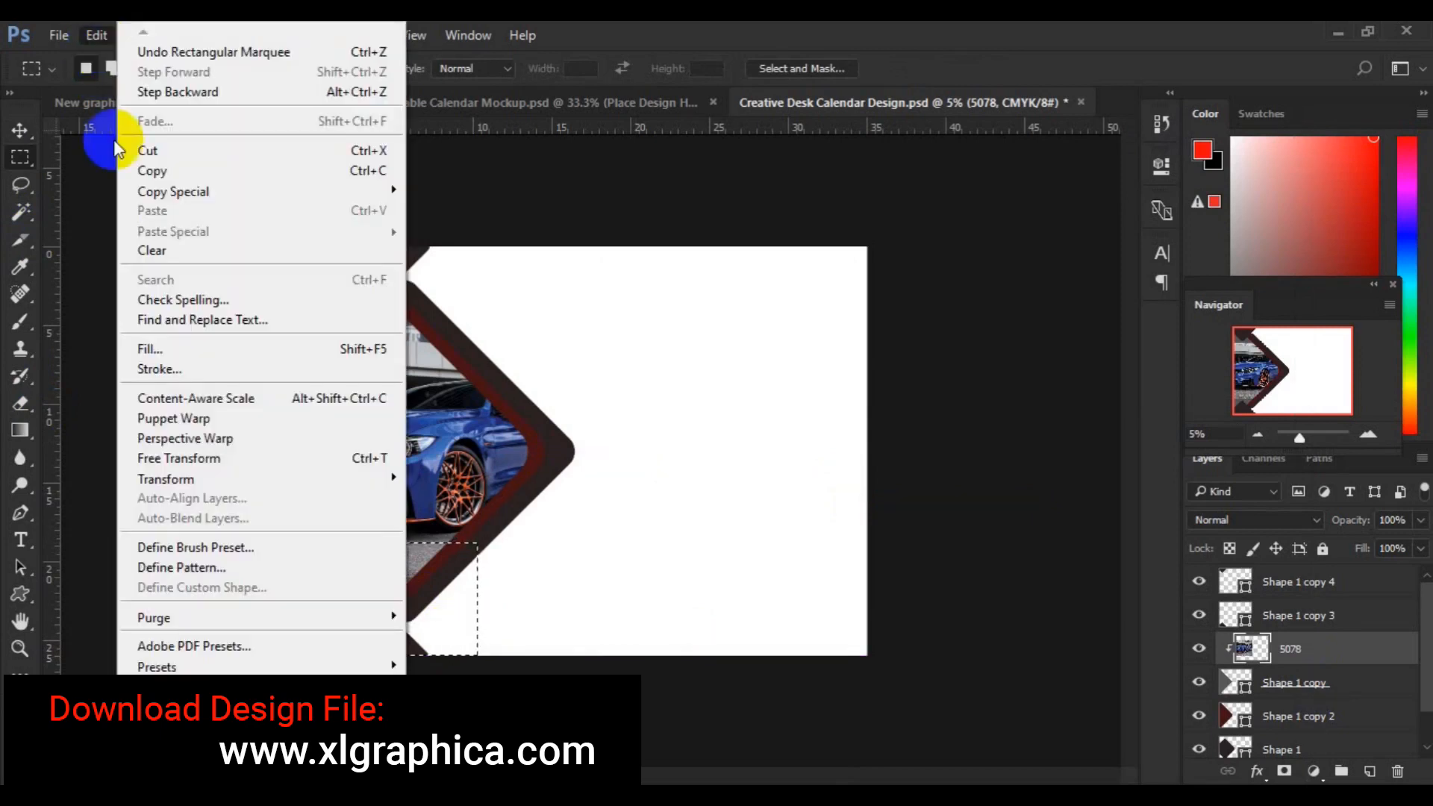
{"action": "left_click", "coordinate": [198, 399]}
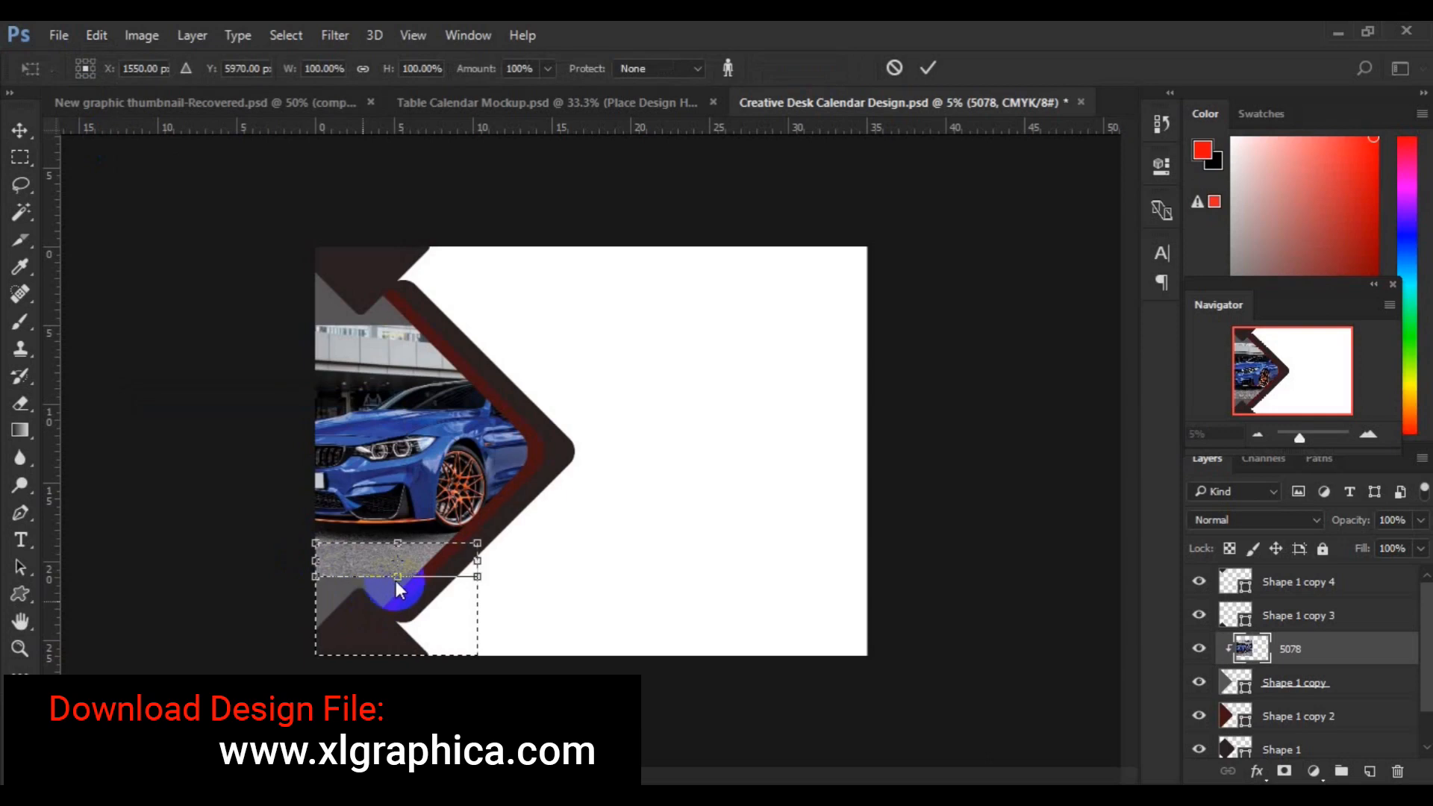
{"action": "left_click_drag", "start_coordinate": [398, 576], "coordinate": [386, 650]}
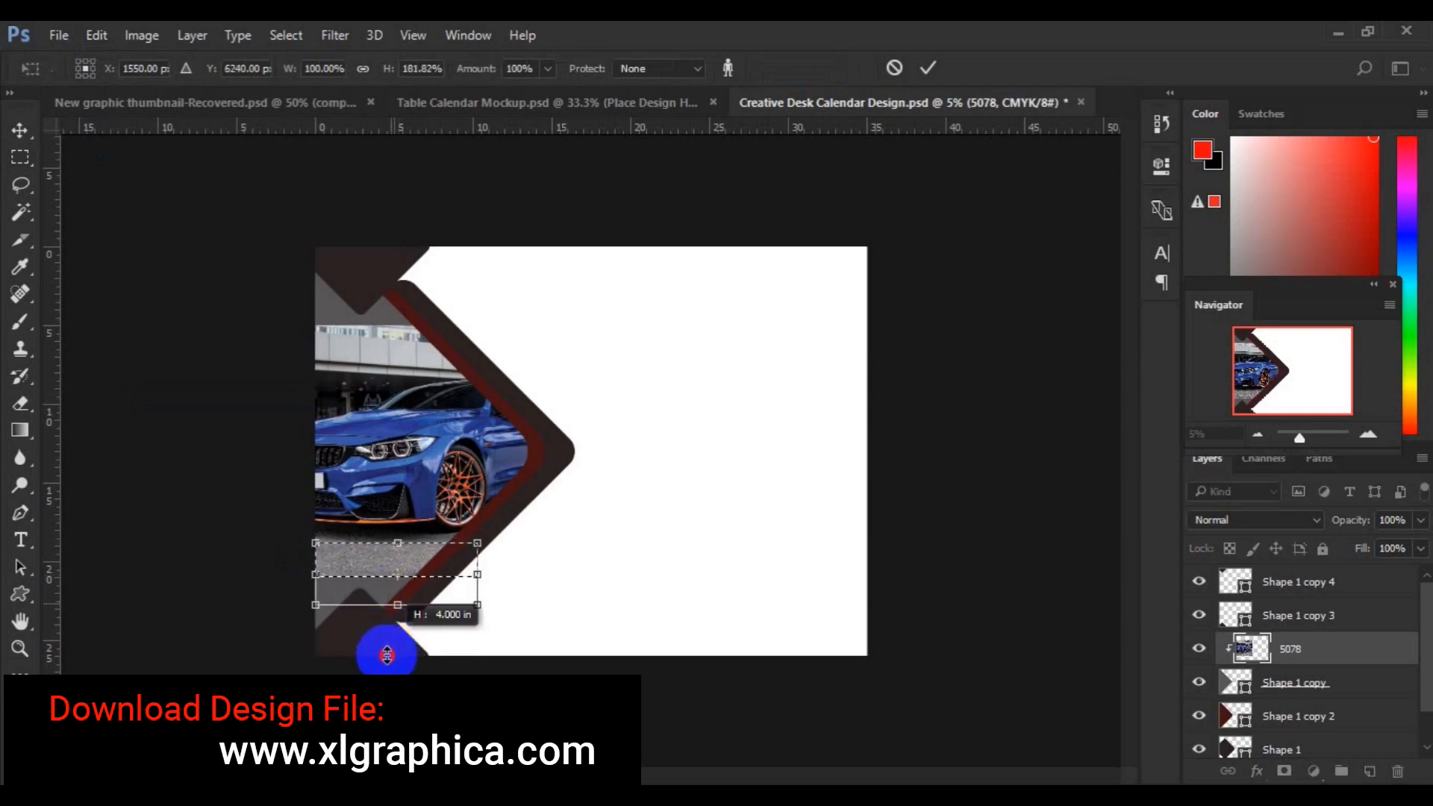
{"action": "left_click_drag", "start_coordinate": [386, 655], "coordinate": [387, 632]}
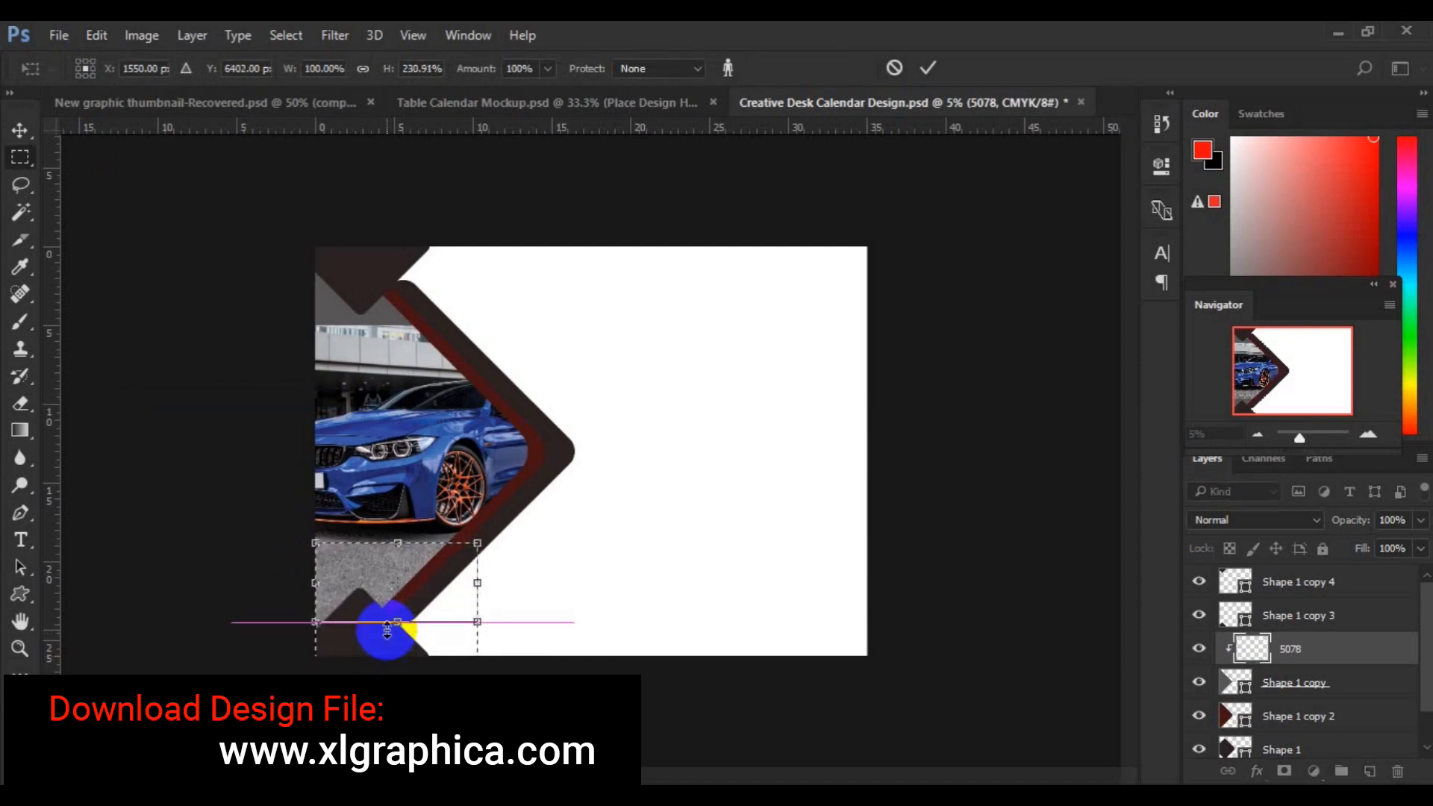
{"action": "key", "text": "Return"}
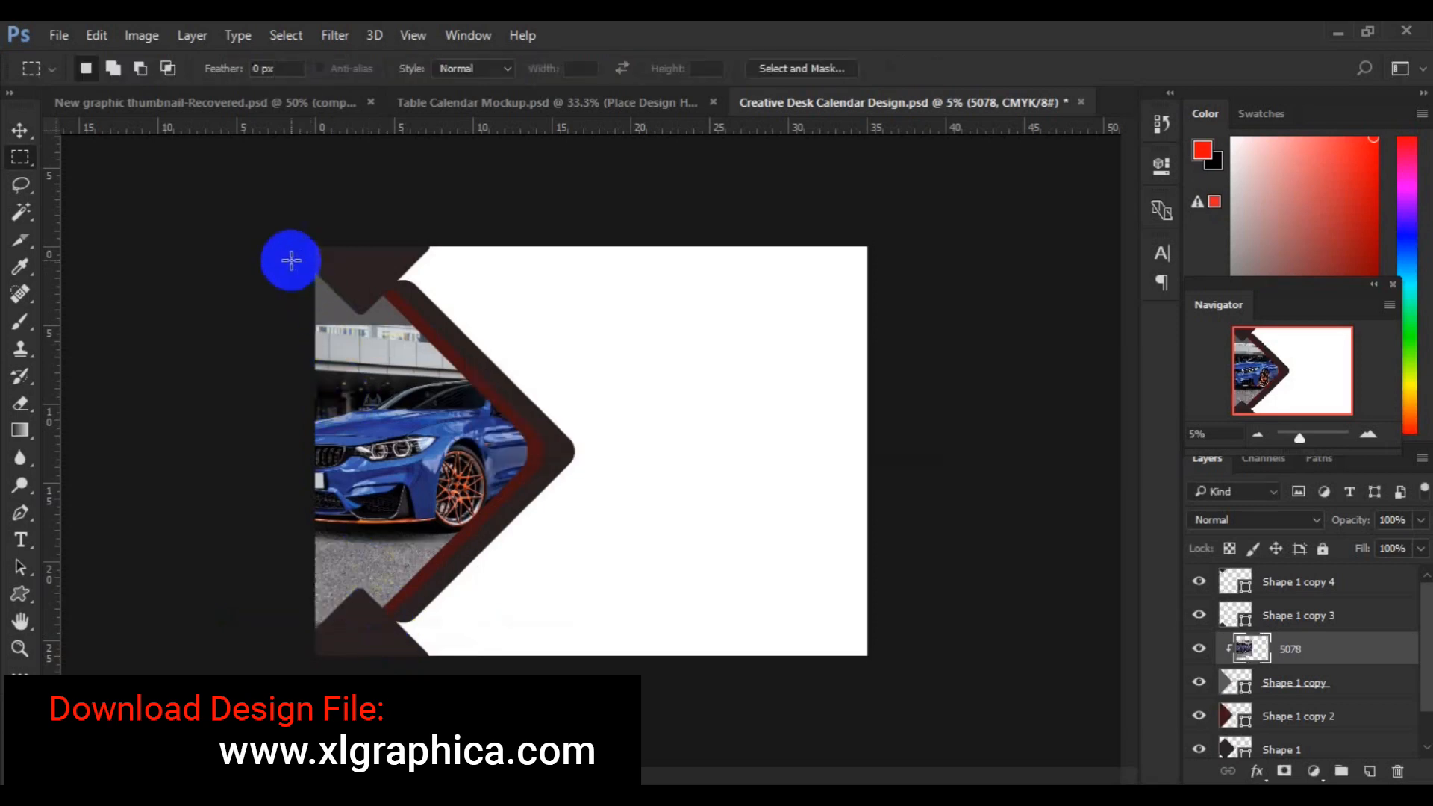
- Stretch the car photo's upper building strip upward with Content-Aware Scale to about 756% height, filling the diamond's upper grey gap
{"action": "left_click_drag", "start_coordinate": [424, 349], "coordinate": [447, 333]}
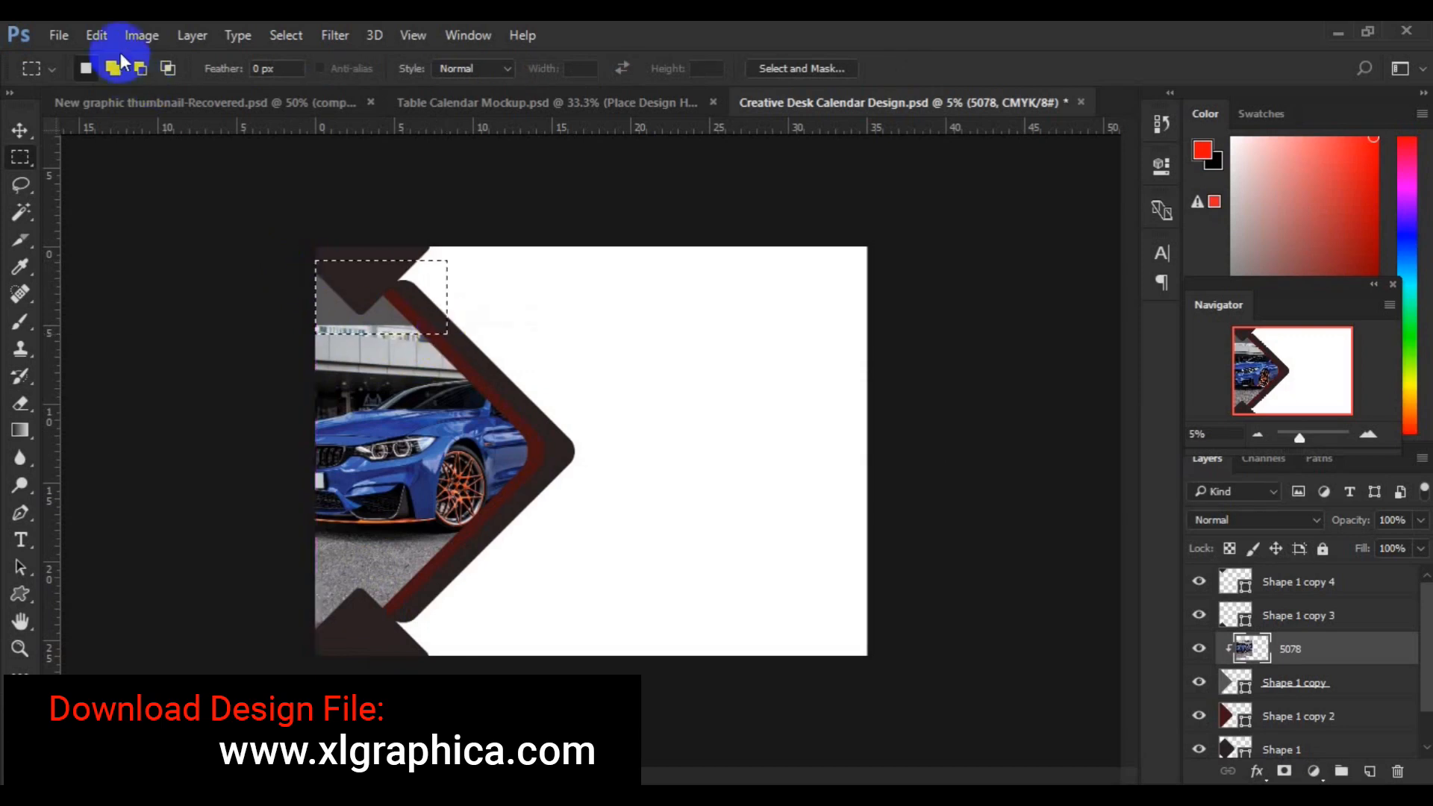
{"action": "left_click", "coordinate": [98, 36]}
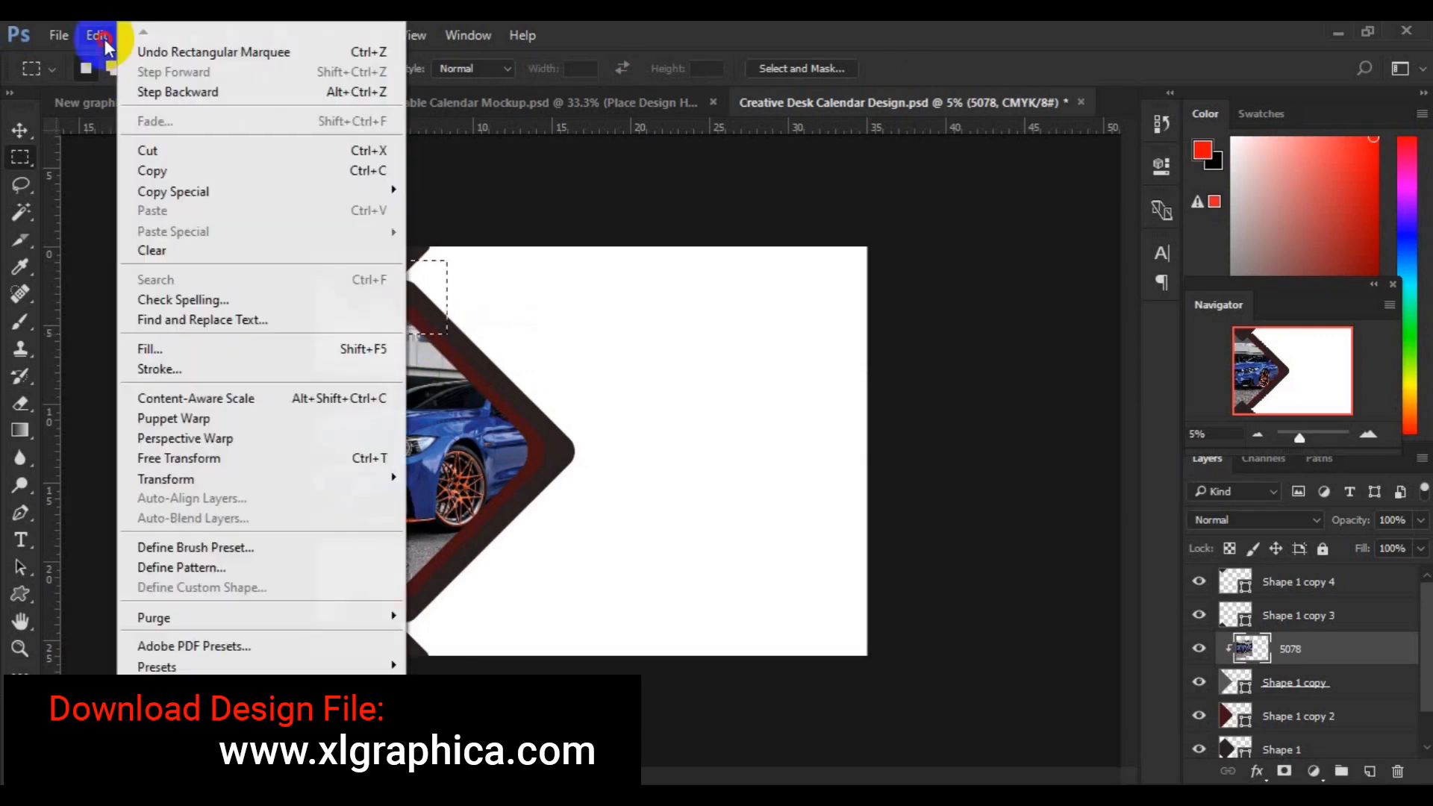
{"action": "left_click", "coordinate": [213, 397]}
{"action": "left_click_drag", "start_coordinate": [382, 328], "coordinate": [379, 265]}
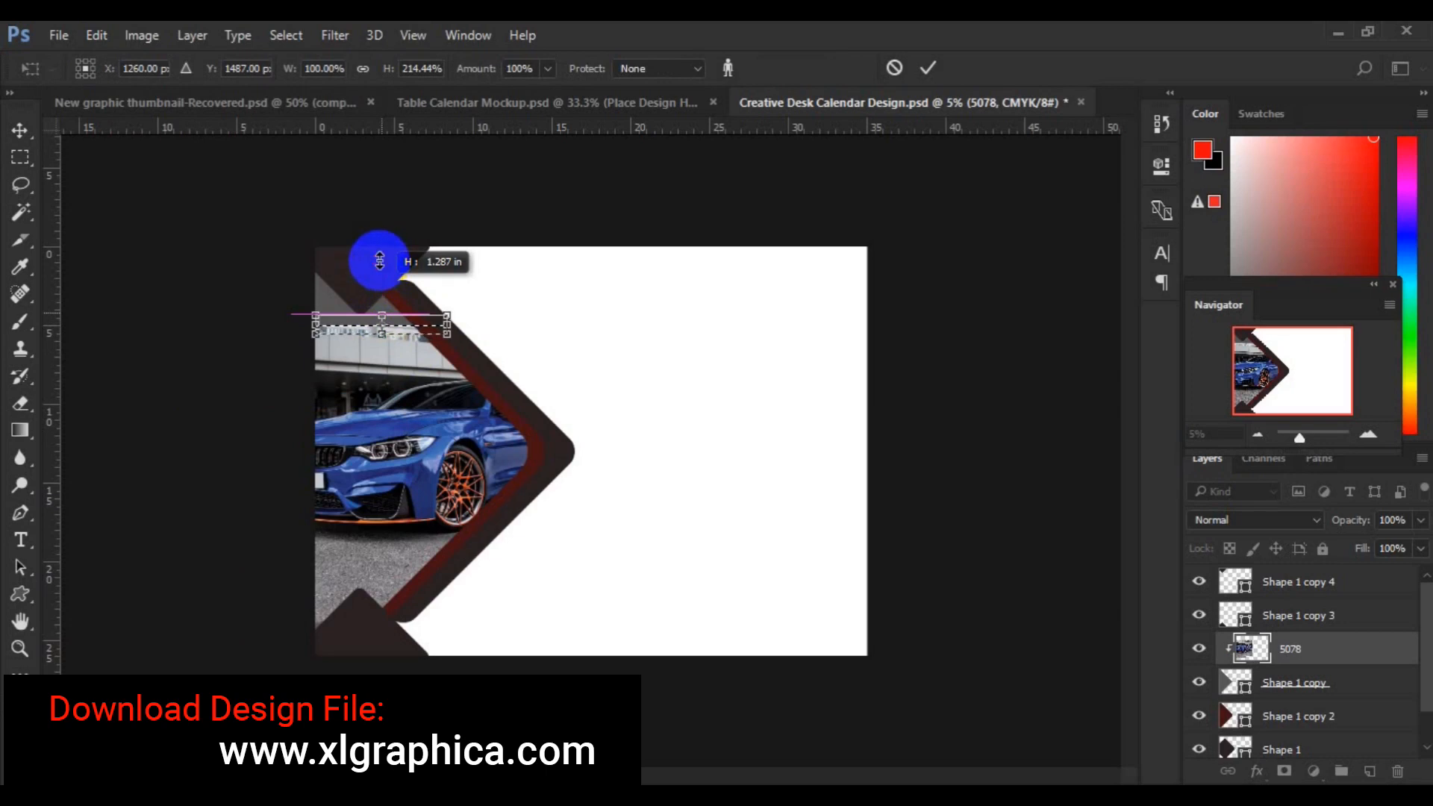
{"action": "left_click_drag", "start_coordinate": [379, 261], "coordinate": [379, 261]}
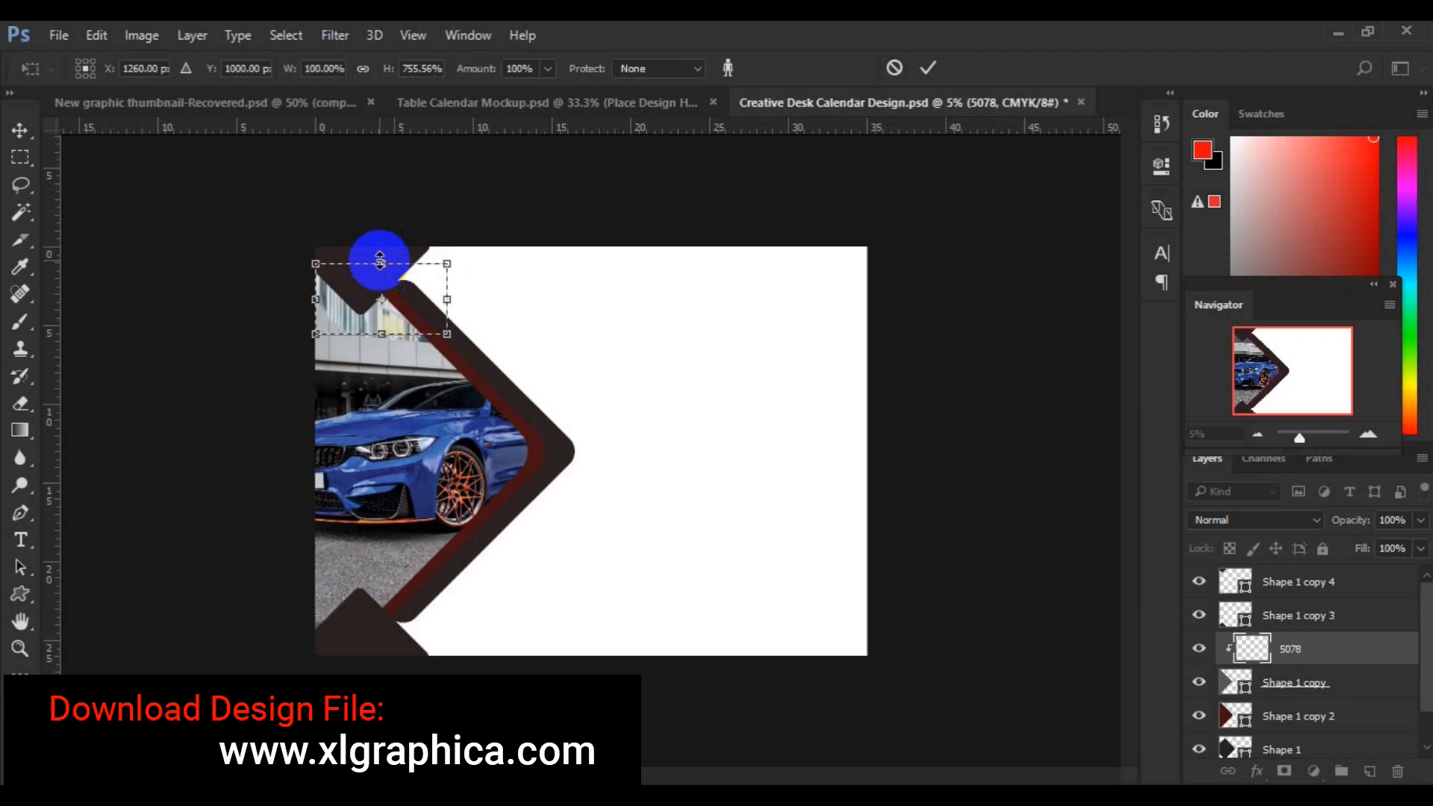
{"action": "key", "text": "Return"}
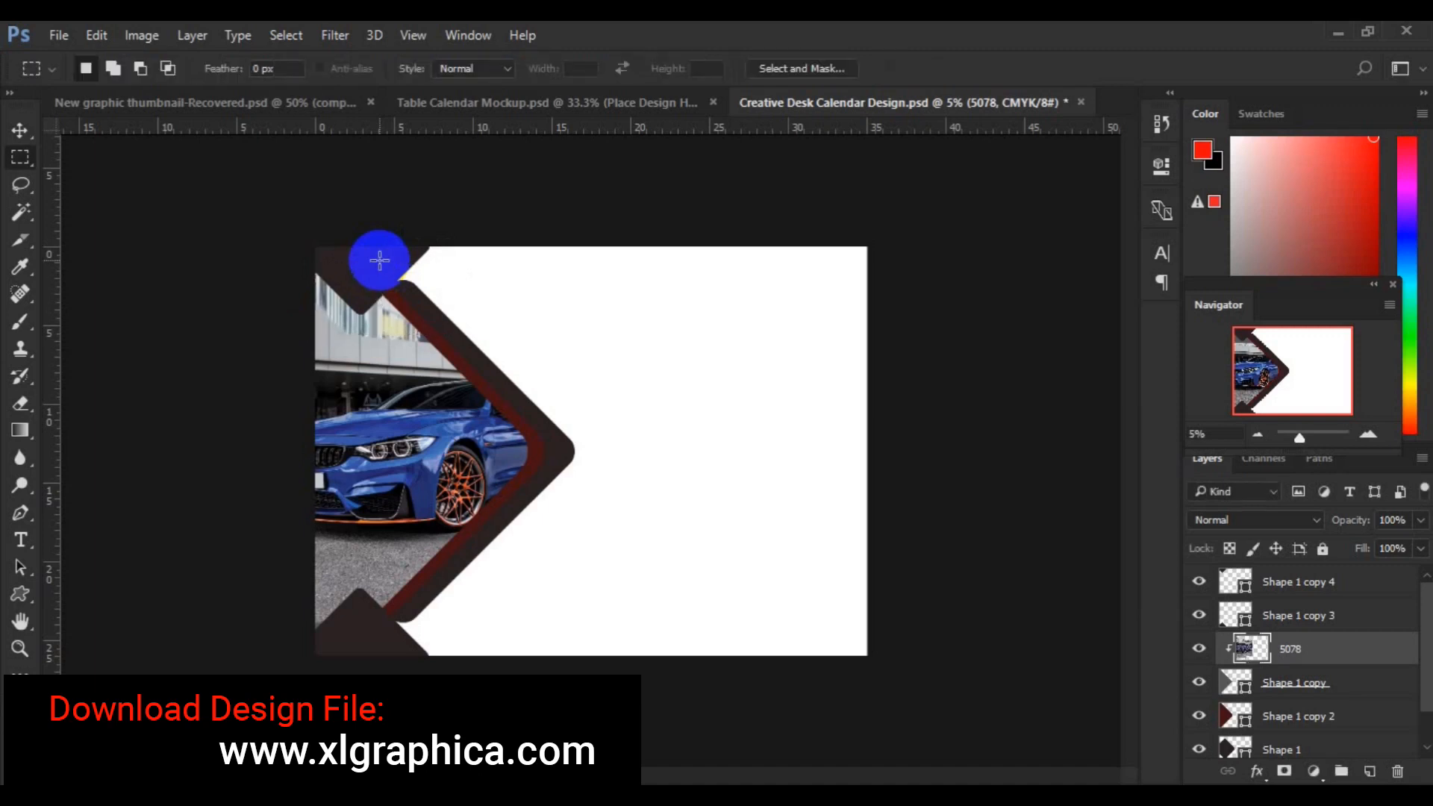
{"action": "key", "text": "v"}
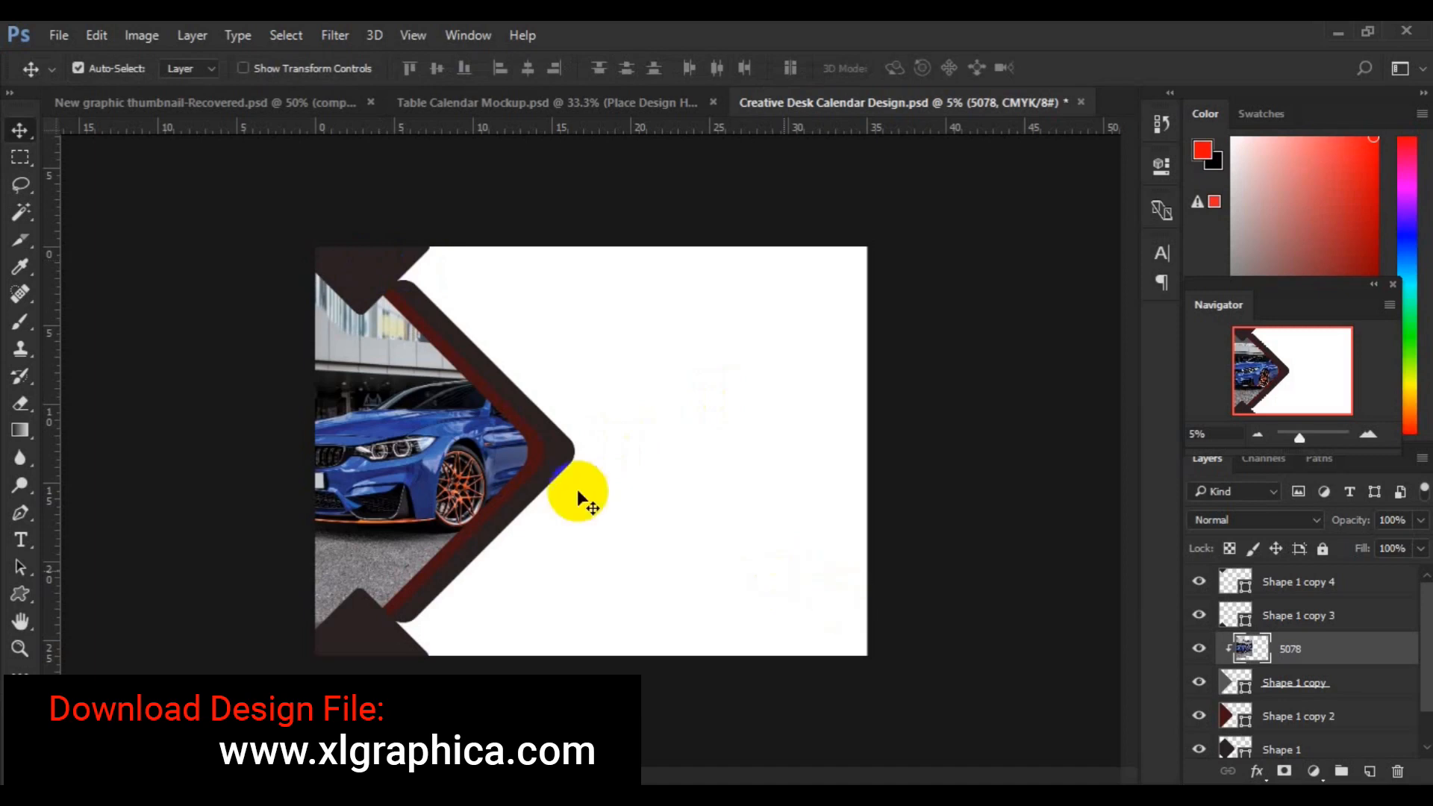
- Recolour the maroon diamond orange, sampling the car's trim and refining the colour to f46207
{"action": "left_click", "coordinate": [545, 449]}
{"action": "left_click", "coordinate": [1245, 724]}
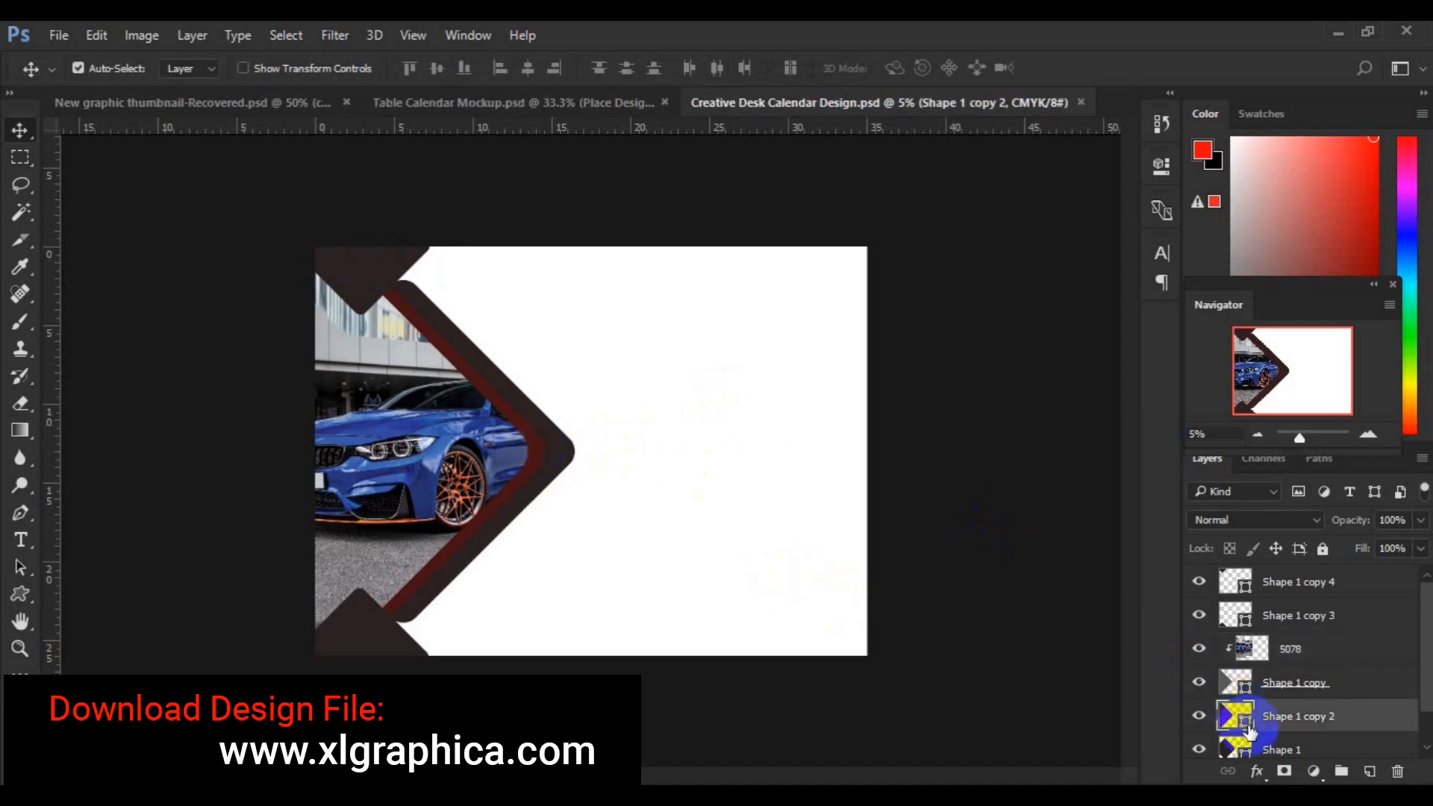
{"action": "double_click", "coordinate": [1246, 727]}
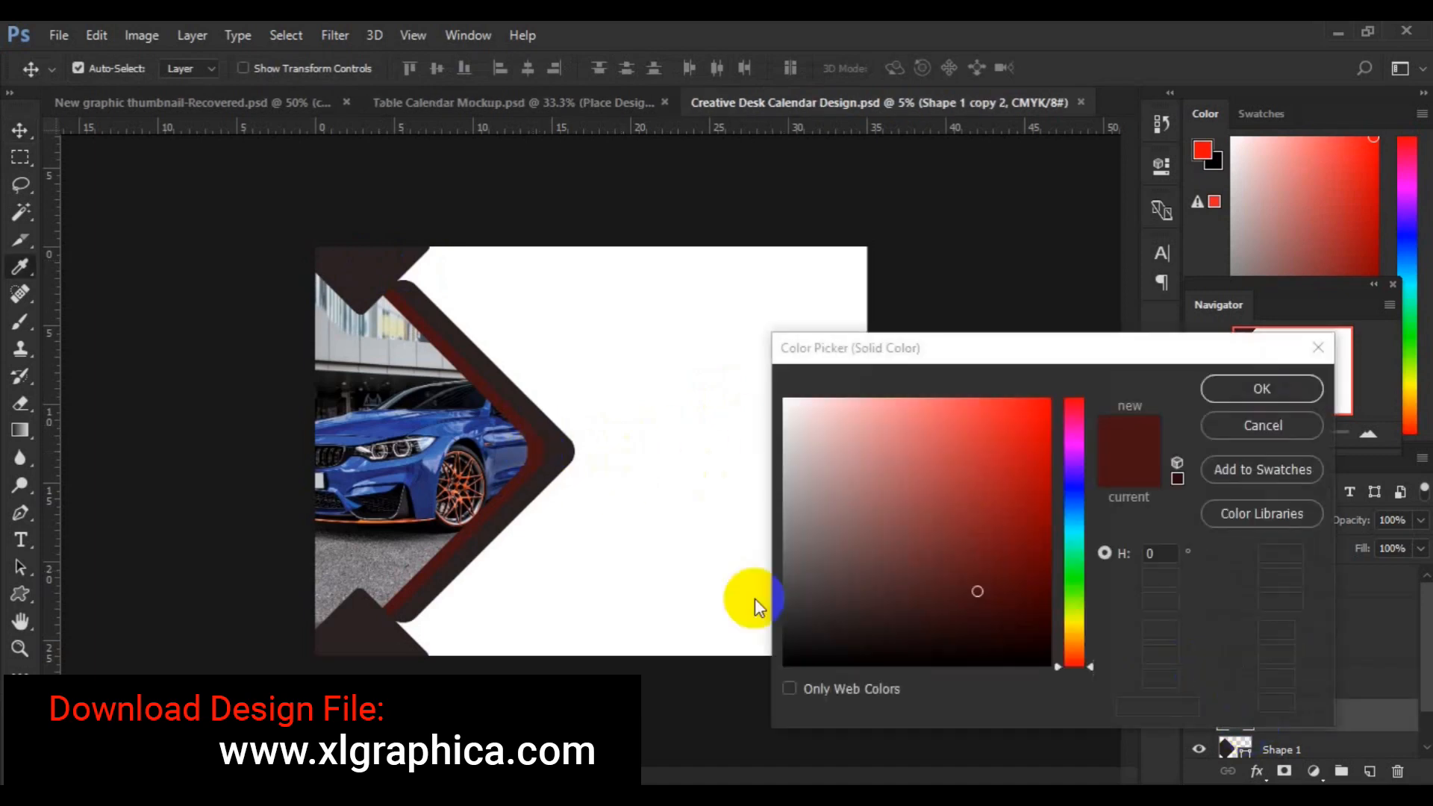
{"action": "left_click", "coordinate": [389, 517]}
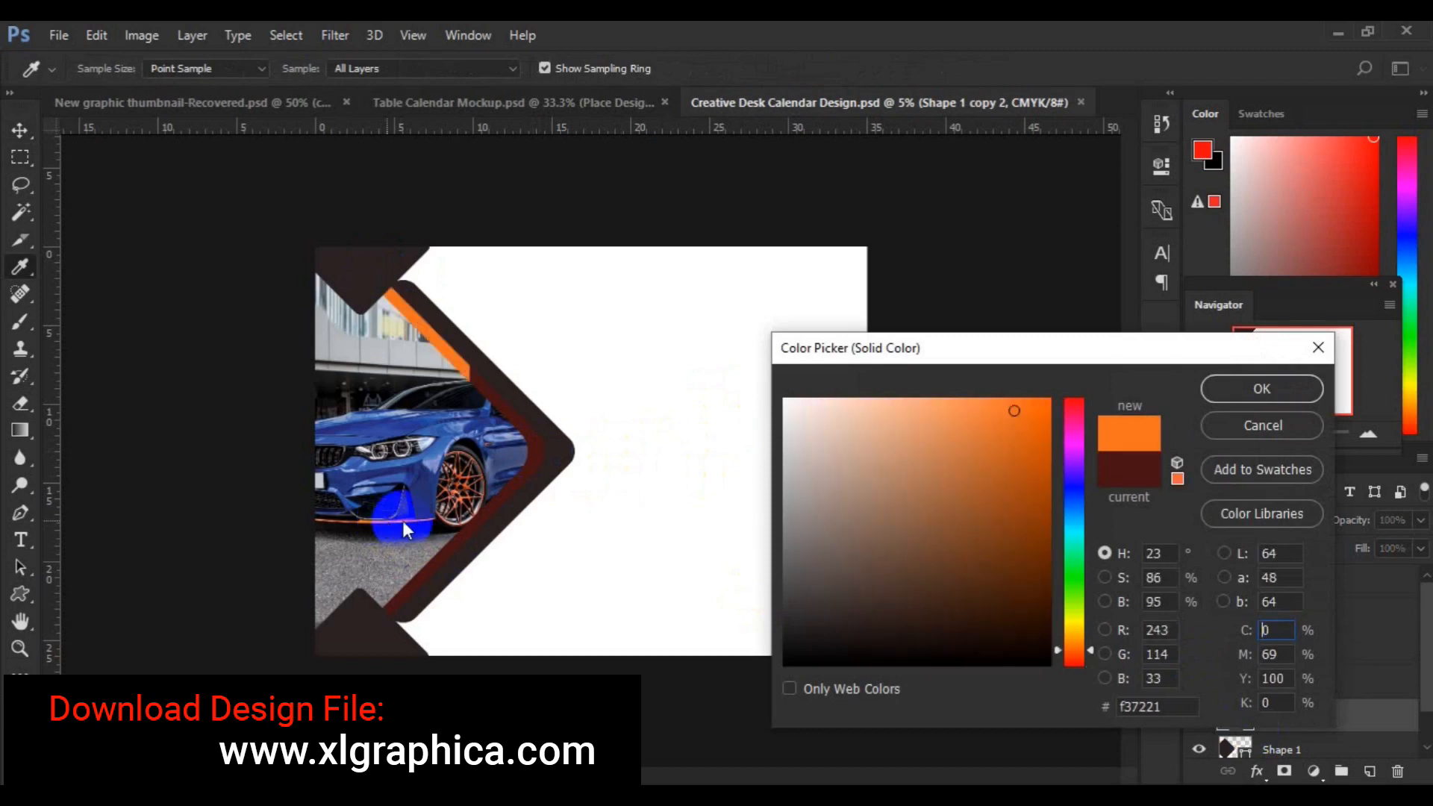
{"action": "left_click", "coordinate": [1043, 410]}
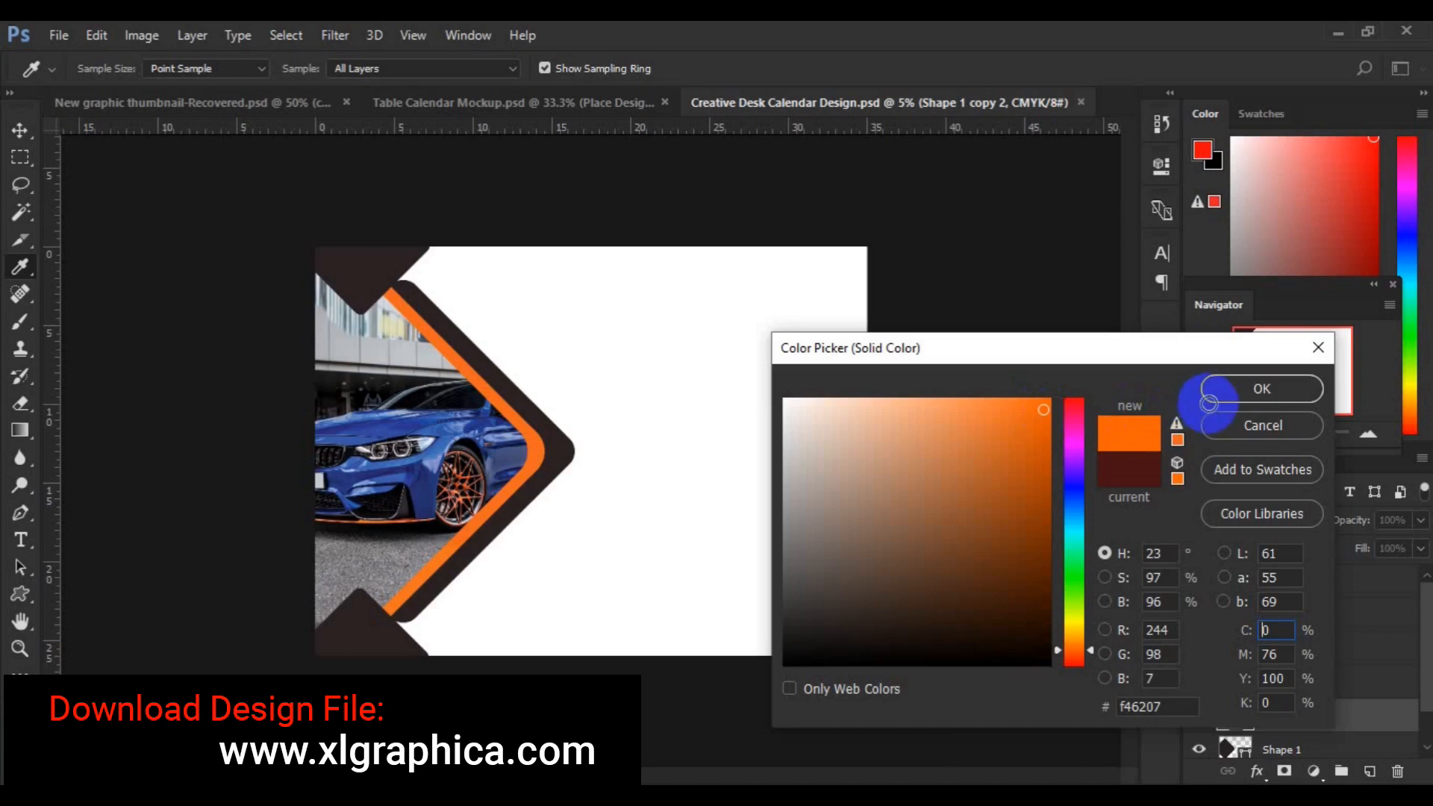
{"action": "left_click", "coordinate": [1216, 395]}
- Recolour the large near-black diamond blue, sampling from the car photo and refining the colour to 011787
{"action": "left_click", "coordinate": [1268, 752]}
{"action": "double_click", "coordinate": [1244, 746]}
{"action": "left_click", "coordinate": [424, 504]}
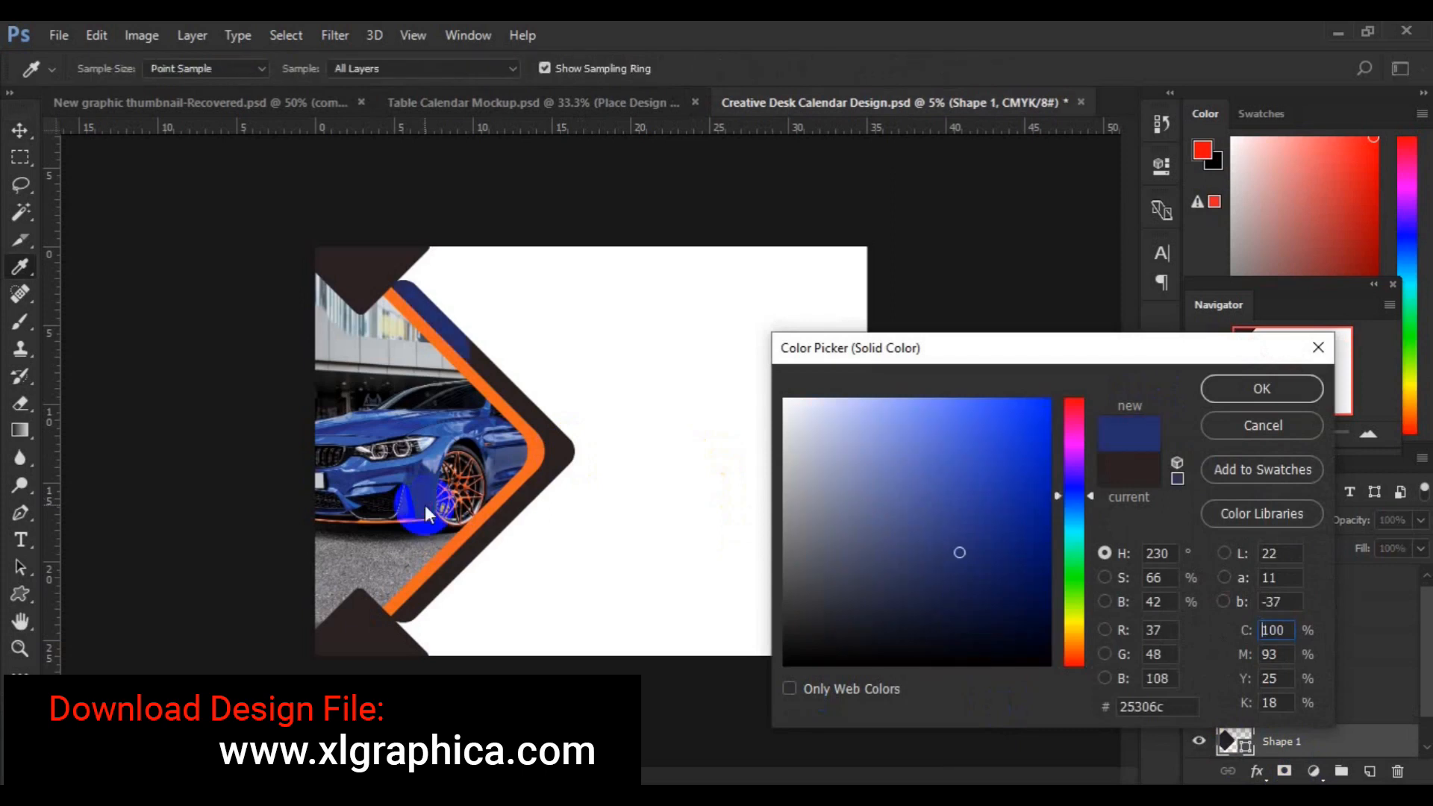
{"action": "left_click", "coordinate": [1044, 556]}
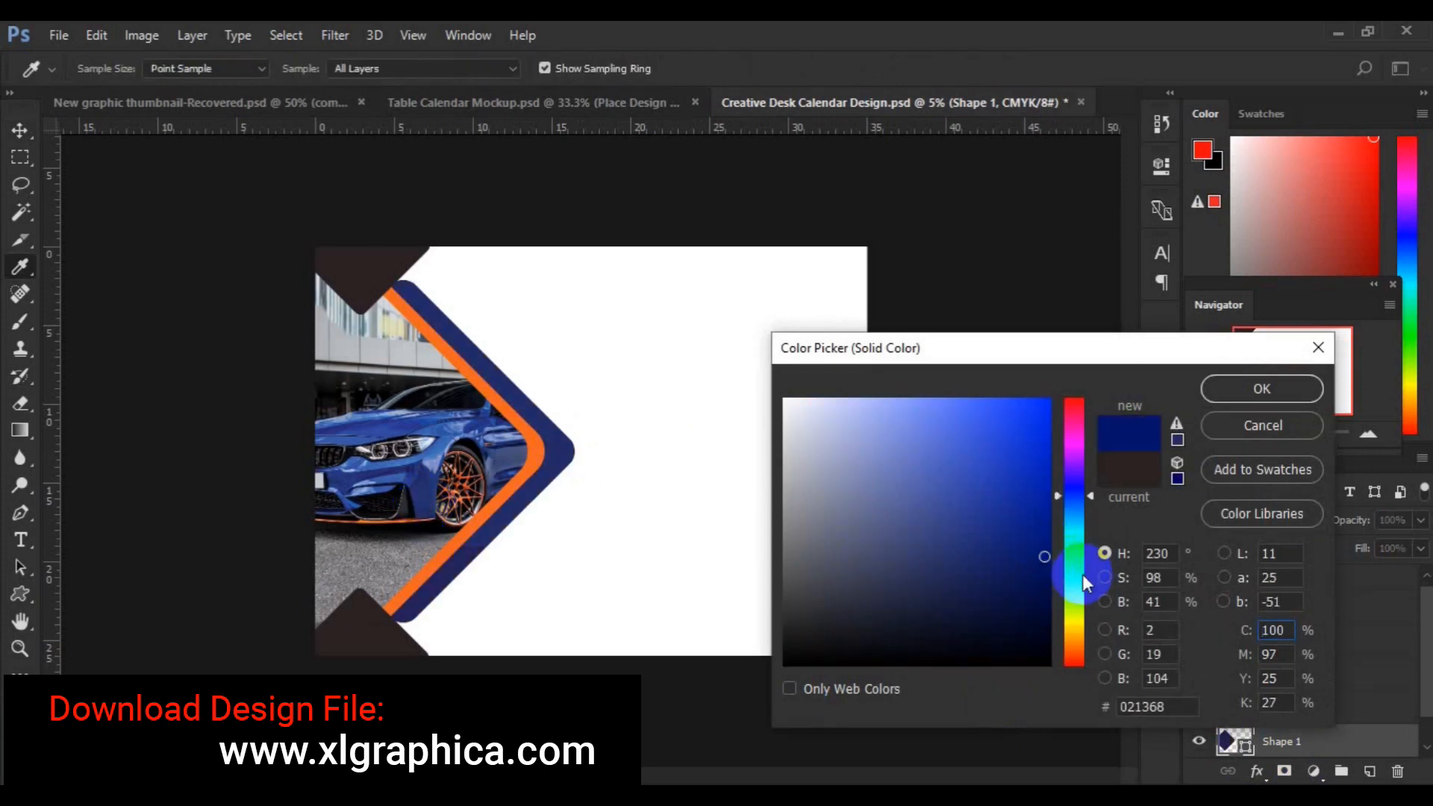
{"action": "left_click", "coordinate": [1049, 525]}
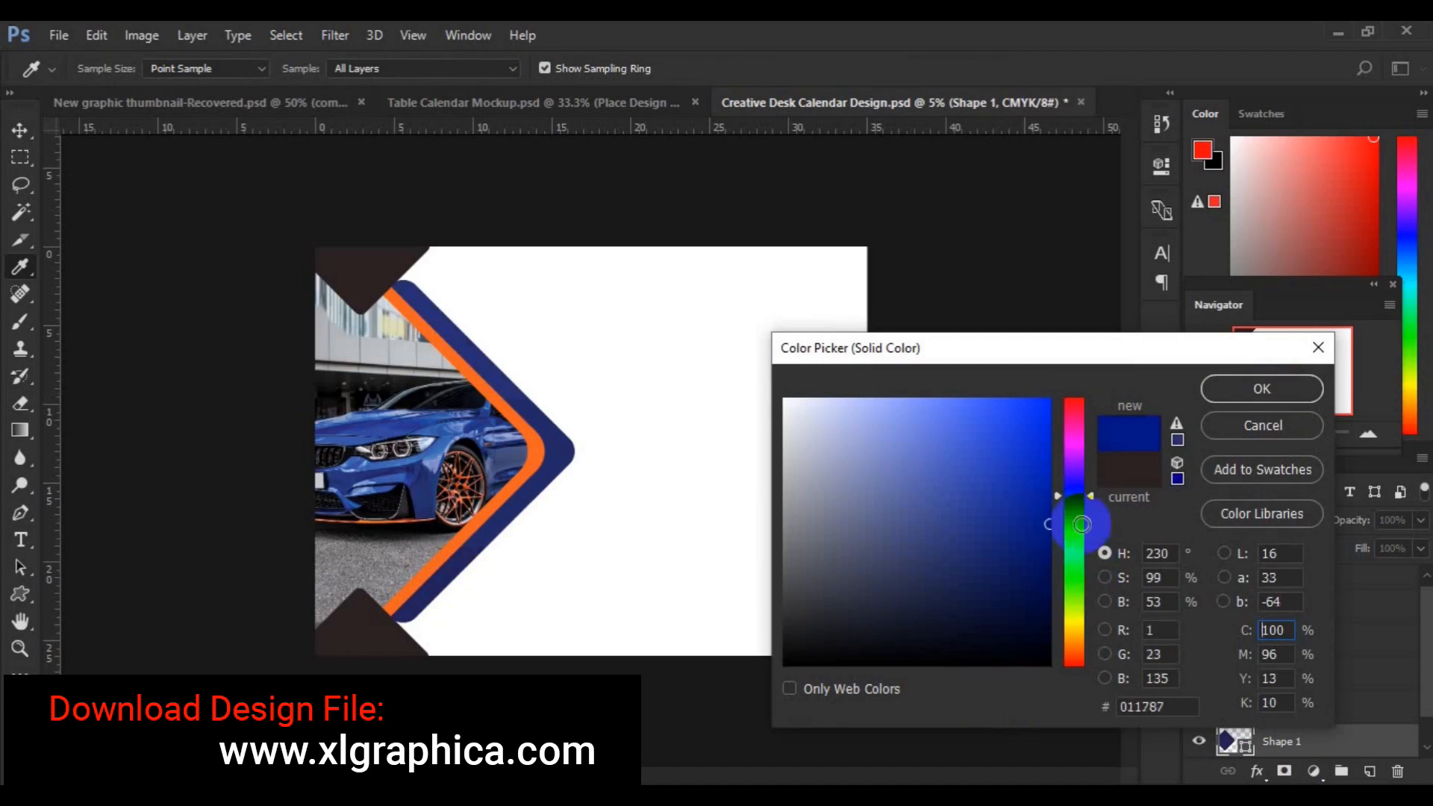
{"action": "left_click", "coordinate": [1237, 391]}
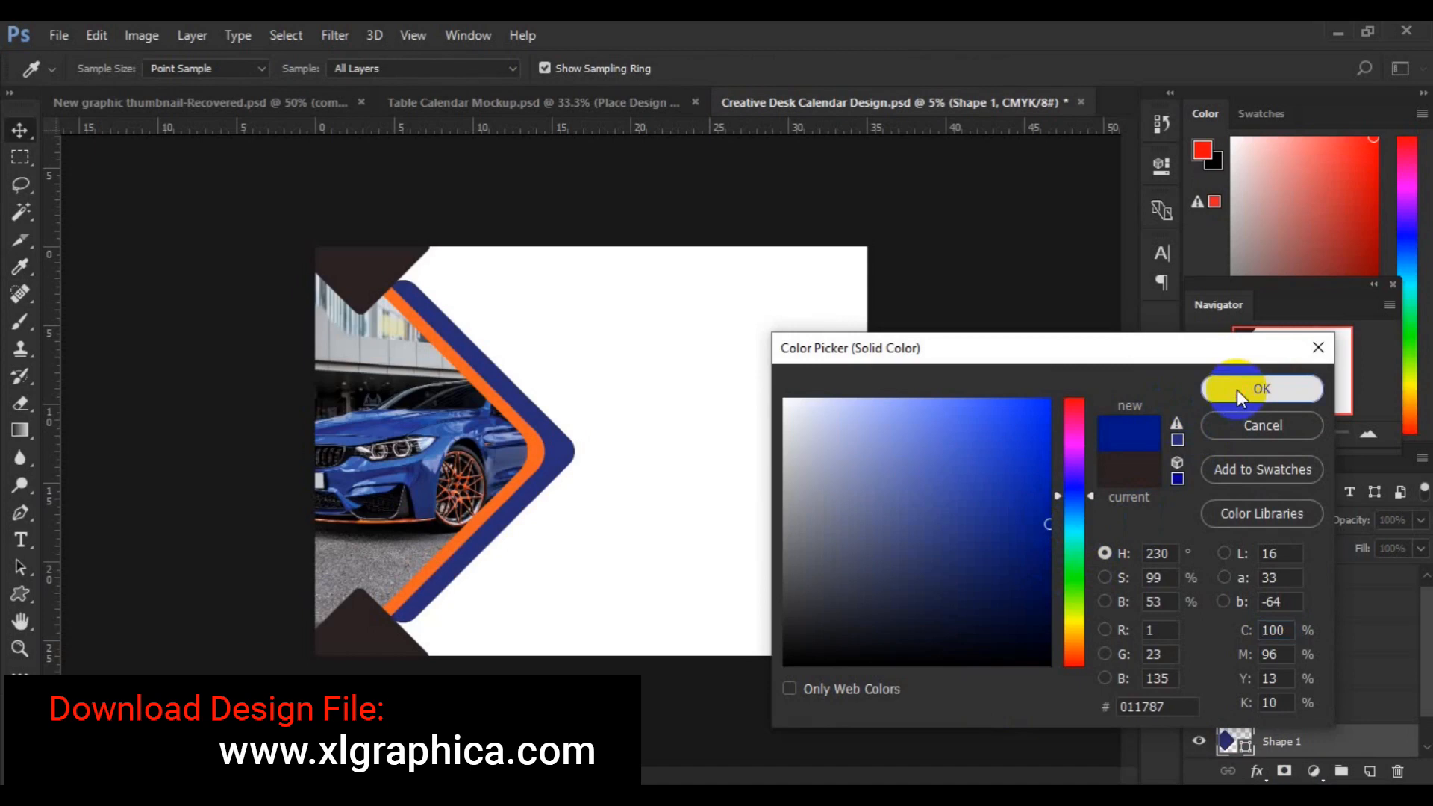
- Recolour the near-black diamond in the page's lower-left corner red, refining the colour to c52a27
{"action": "left_click", "coordinate": [389, 634]}
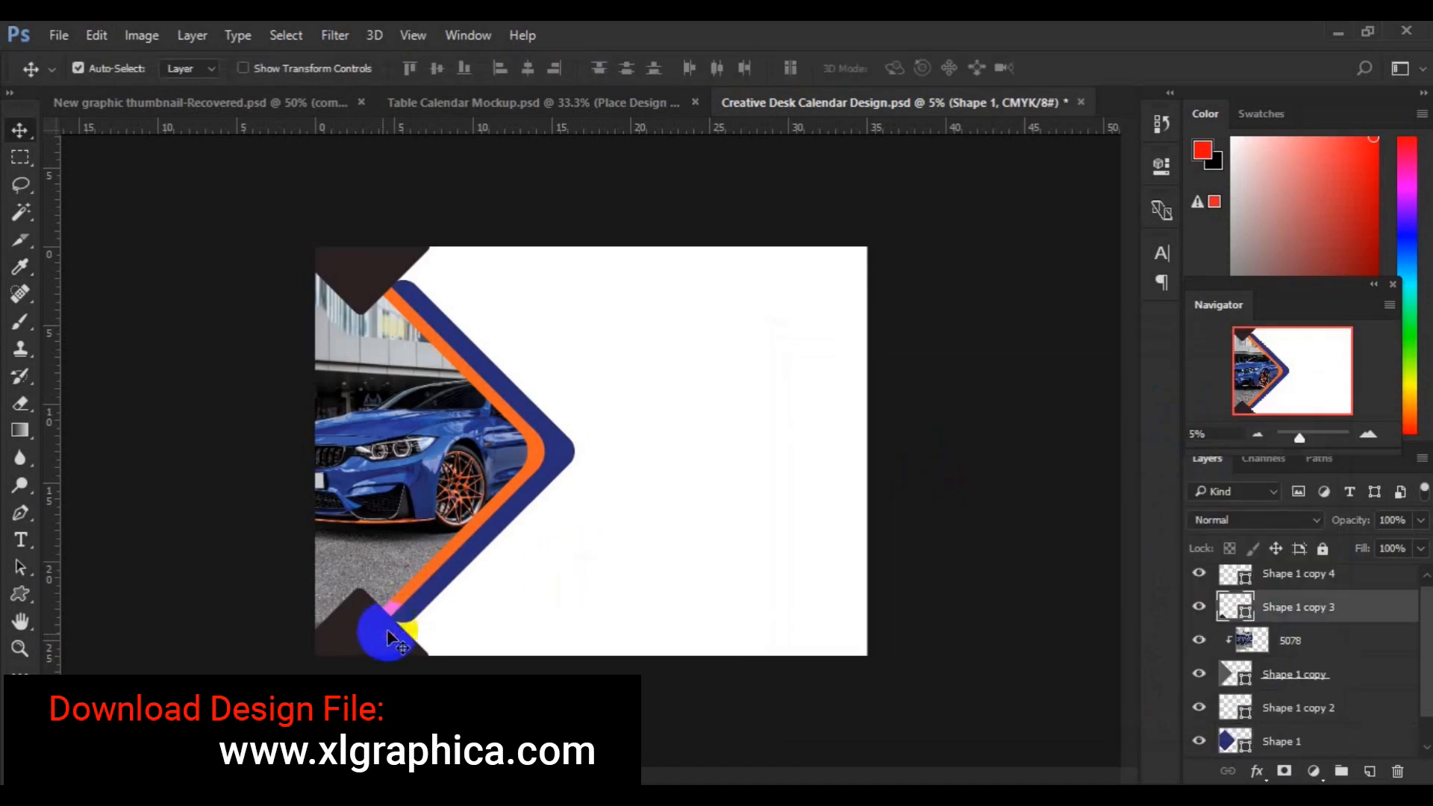
{"action": "double_click", "coordinate": [1243, 616]}
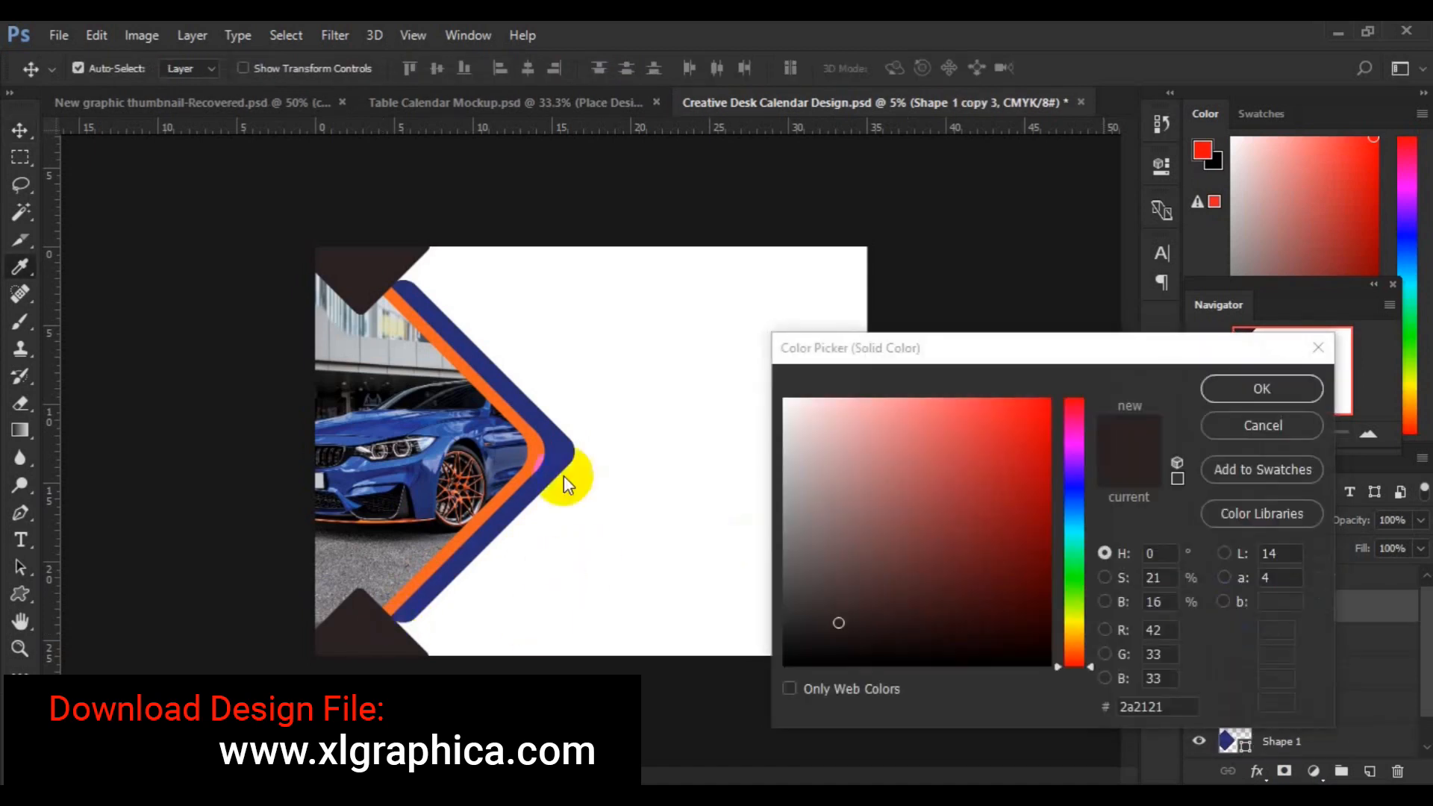
{"action": "left_click", "coordinate": [535, 478]}
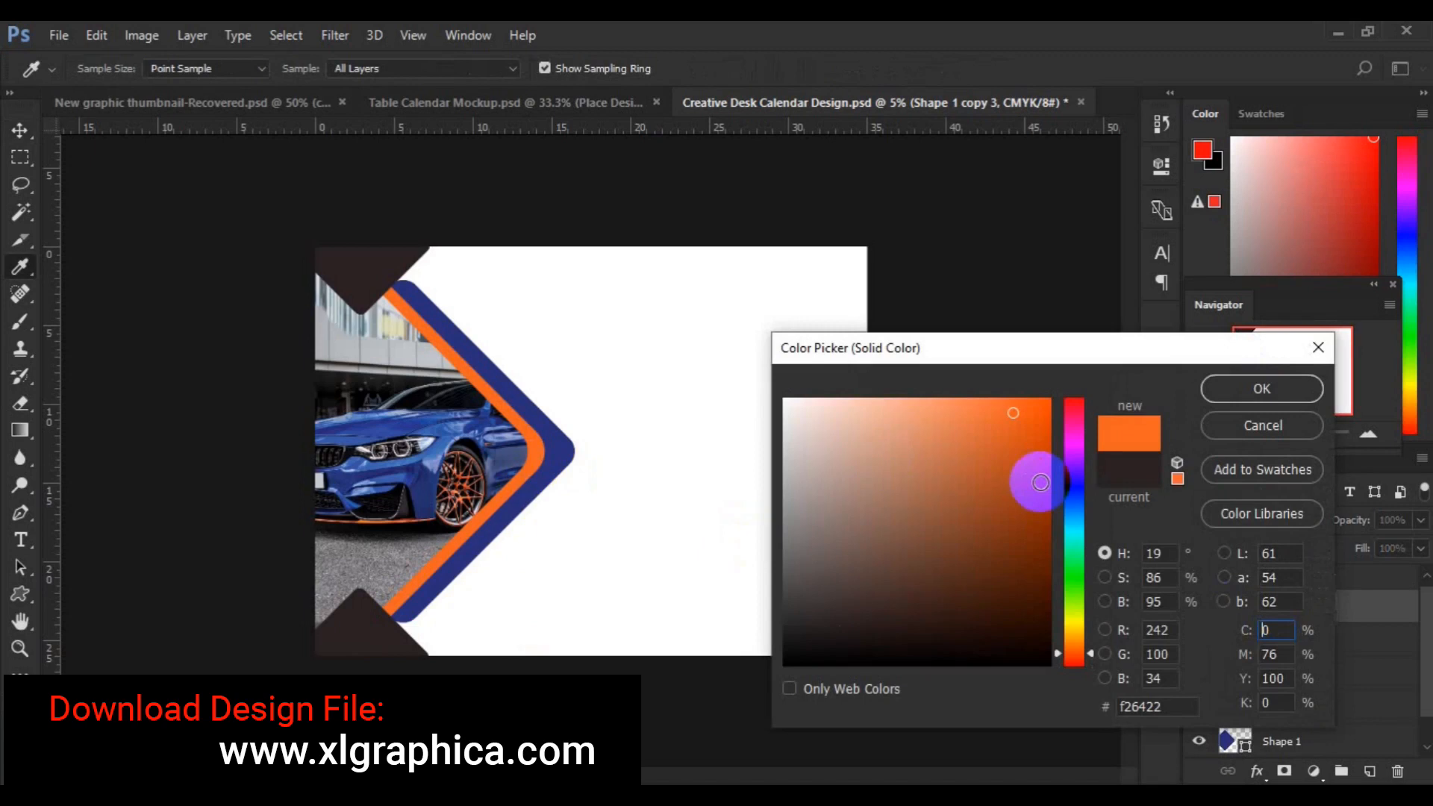
{"action": "left_click", "coordinate": [1046, 490]}
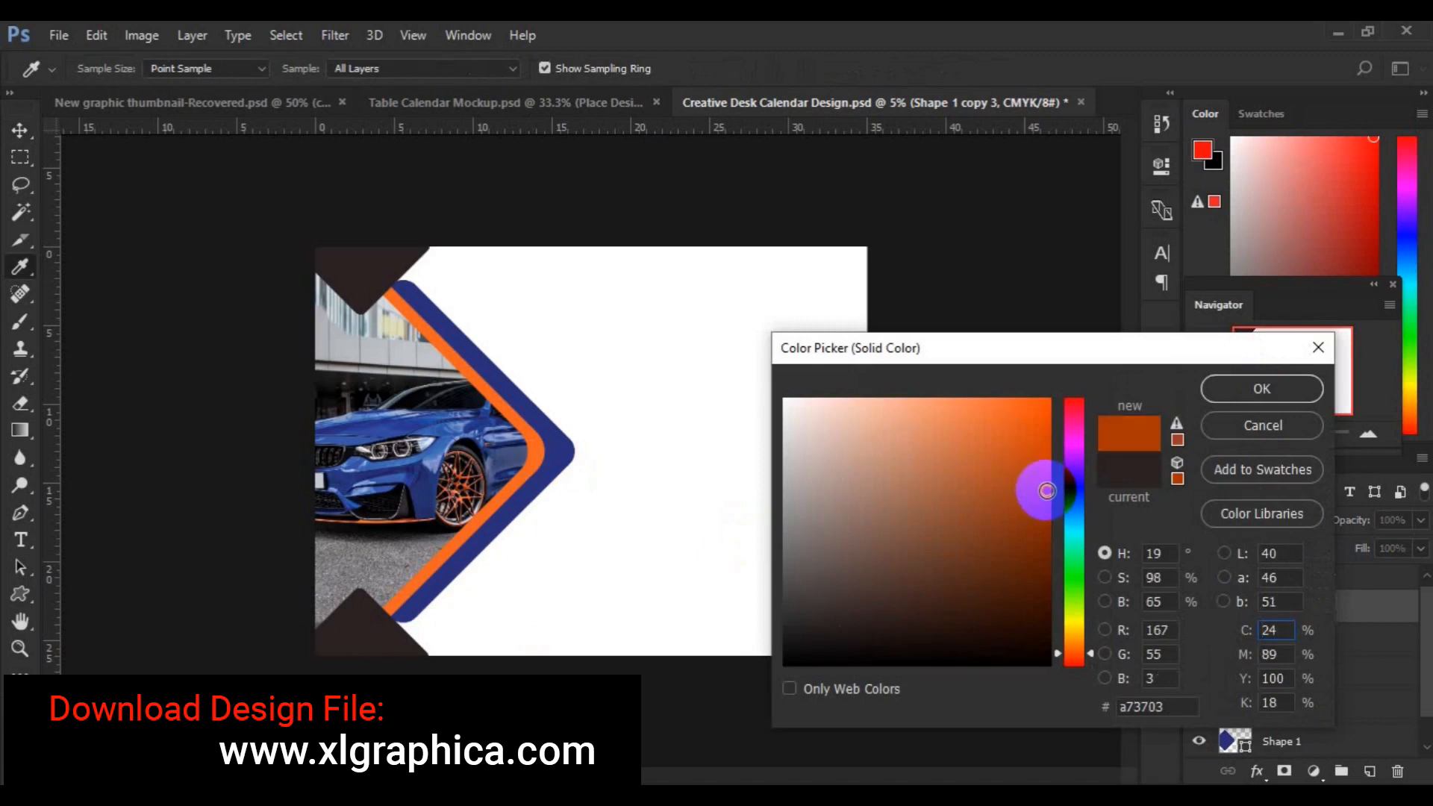
{"action": "left_click", "coordinate": [1179, 433]}
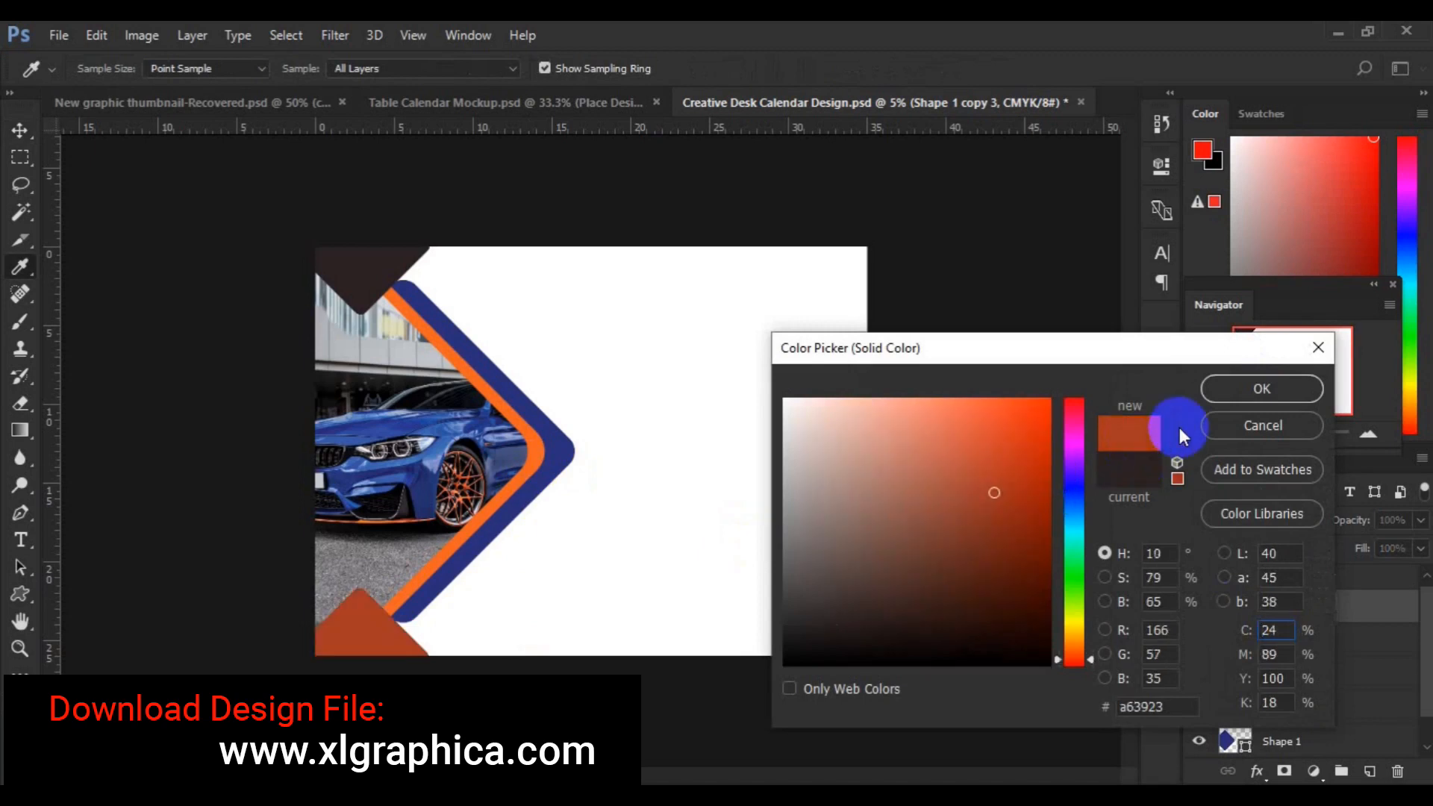
{"action": "left_click_drag", "start_coordinate": [1050, 415], "coordinate": [1048, 457]}
{"action": "left_click", "coordinate": [1176, 426]}
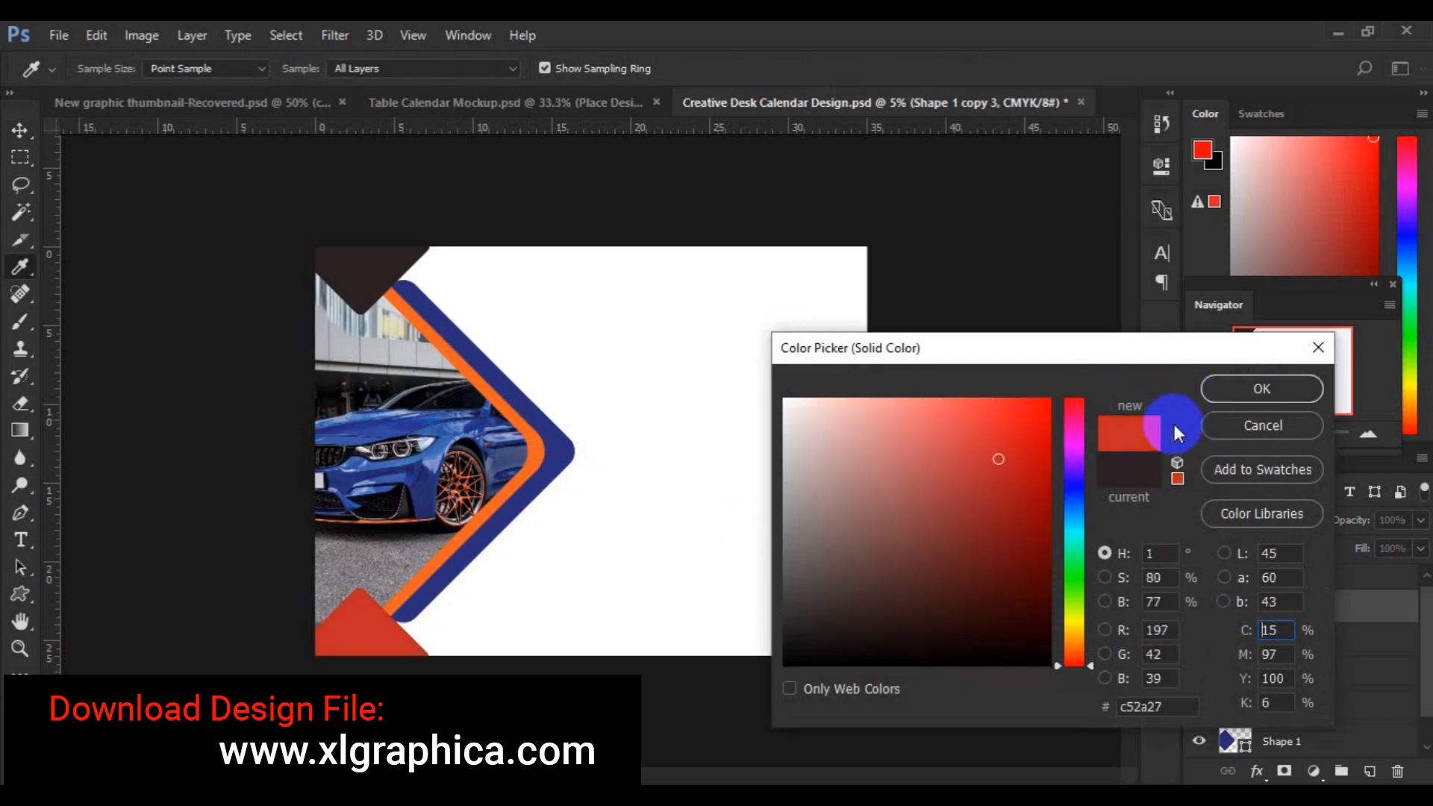
{"action": "left_click", "coordinate": [1231, 397]}
- Recolour the near-black diamond in the page's upper-left corner red by sampling the lower corner diamond
{"action": "left_click", "coordinate": [356, 273]}
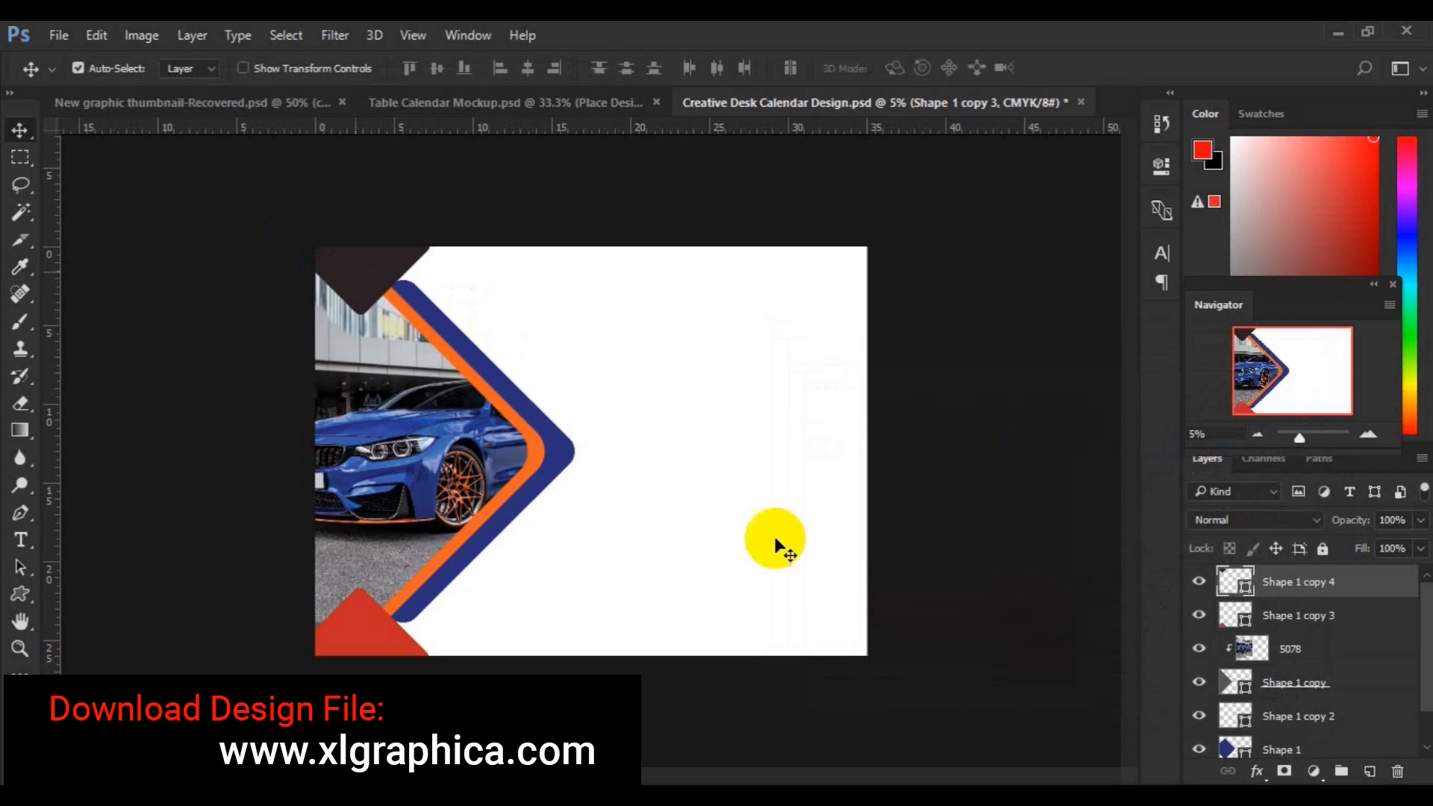
{"action": "left_click", "coordinate": [1244, 590]}
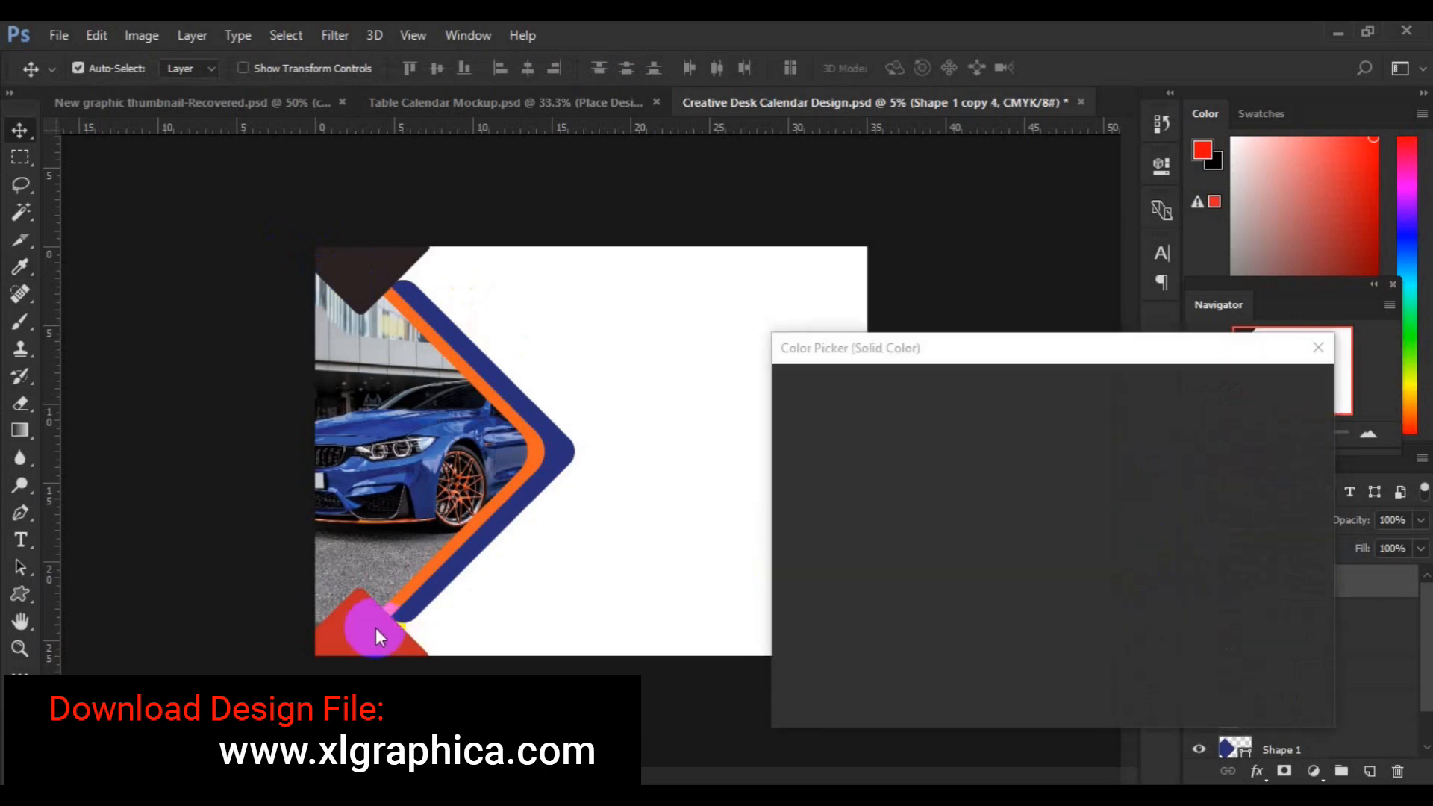
{"action": "left_click", "coordinate": [373, 629]}
{"action": "left_click", "coordinate": [1256, 388]}
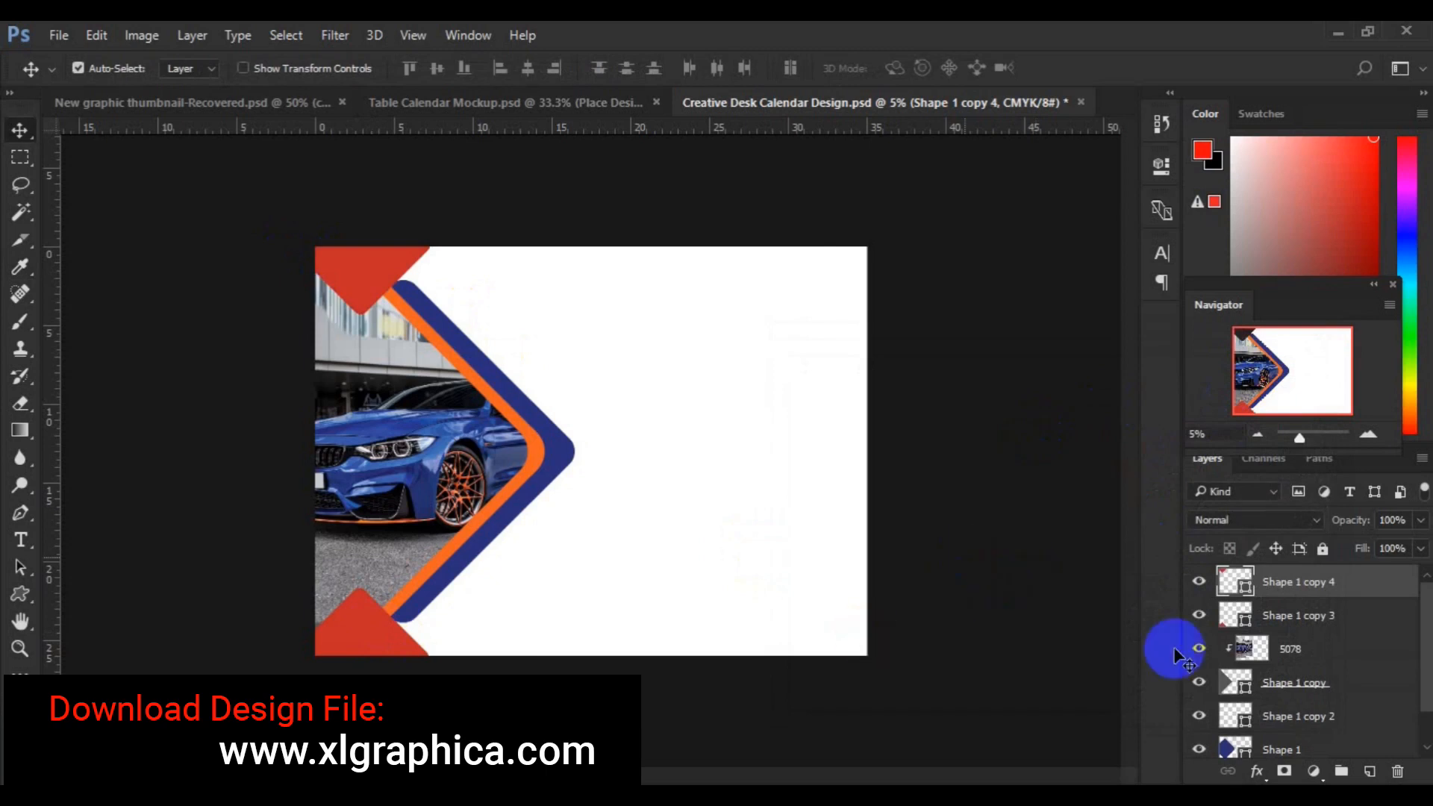
- Draw a red rectangle about 4460 × 960 px directly above the Background layer, in the upper white area beside the diamonds
{"action": "scroll", "coordinate": [1416, 726], "scroll_direction": "down", "scroll_amount": 1}
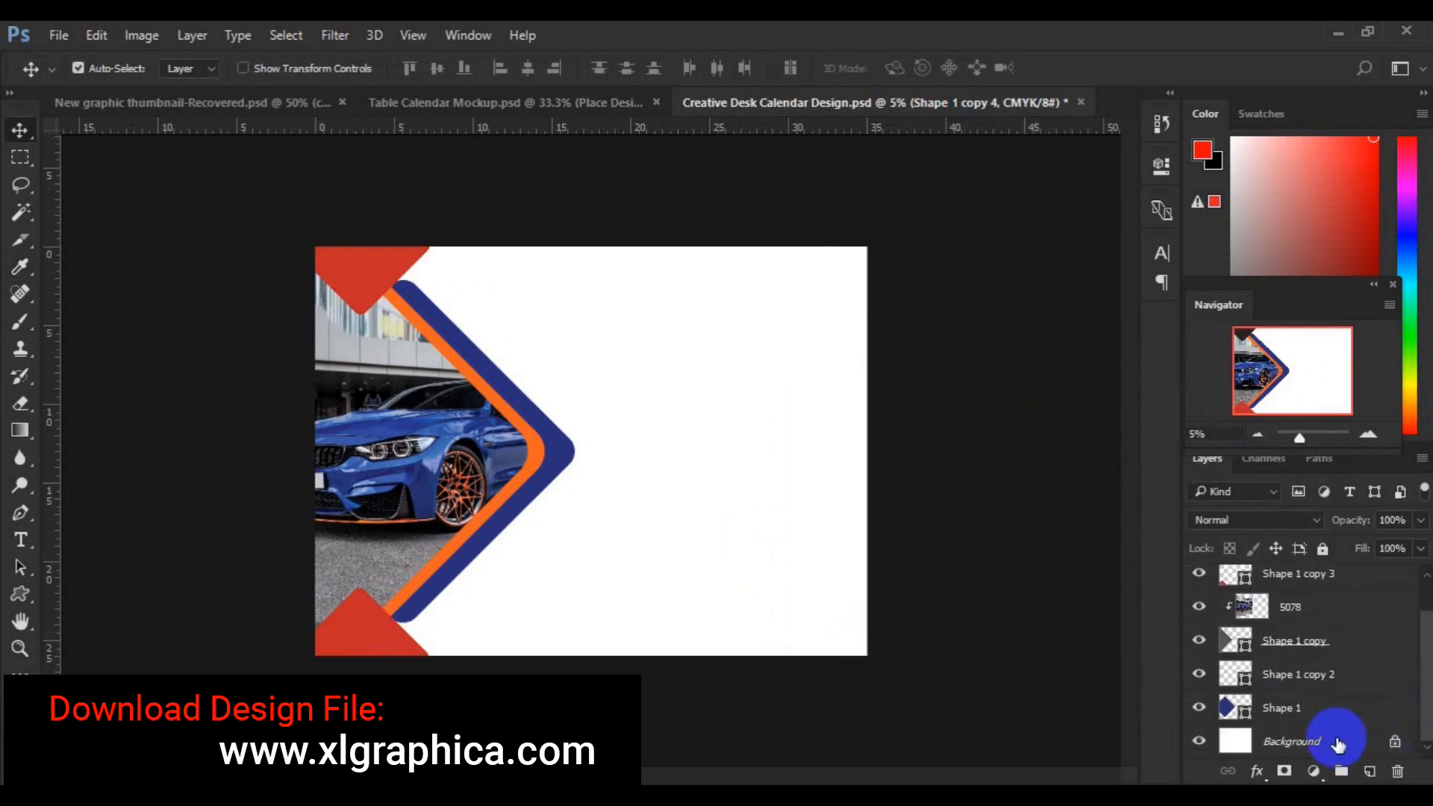
{"action": "left_click", "coordinate": [1338, 743]}
{"action": "left_click", "coordinate": [21, 595]}
{"action": "left_click_drag", "start_coordinate": [24, 599], "coordinate": [69, 595]}
{"action": "left_click_drag", "start_coordinate": [559, 296], "coordinate": [794, 346]}
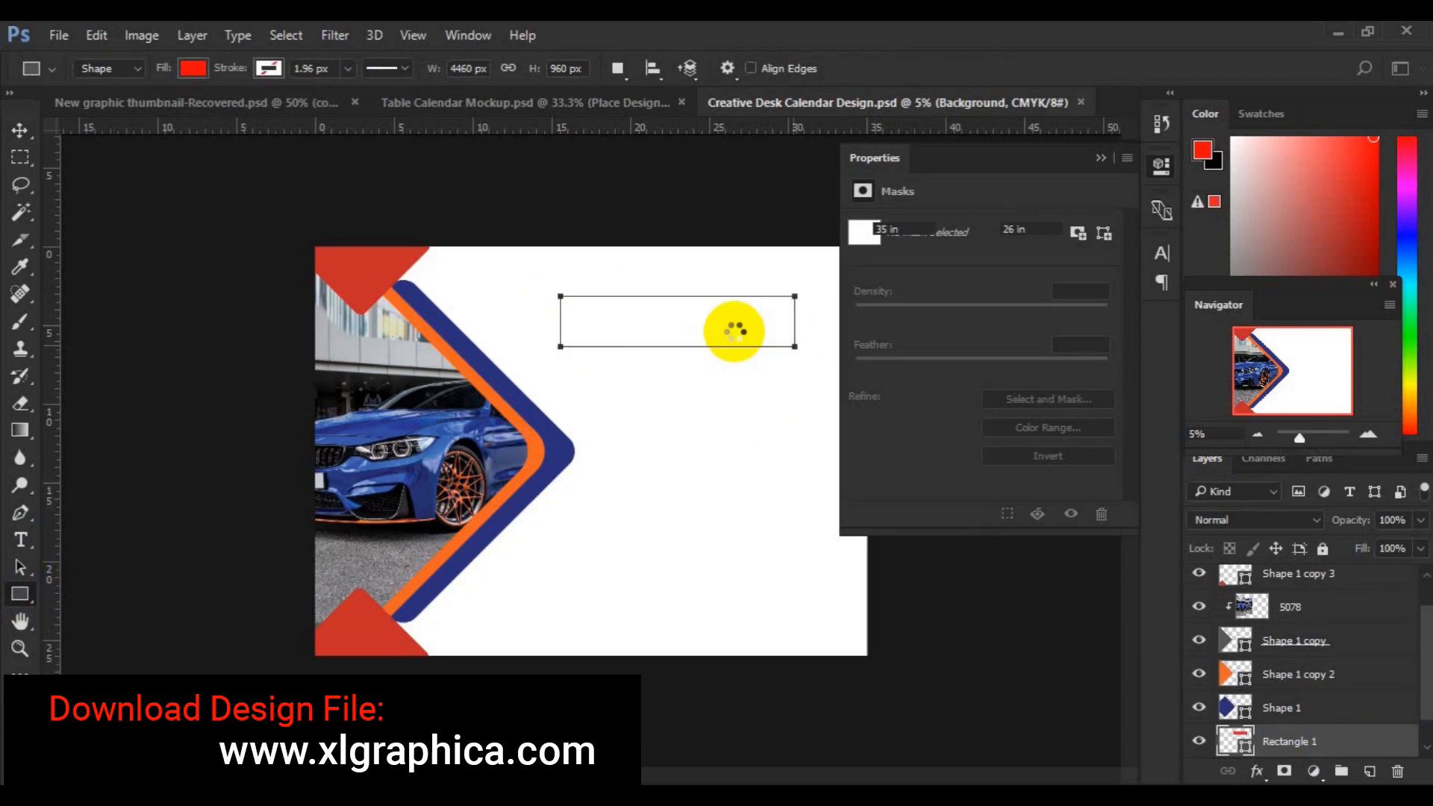
{"action": "key", "text": "v"}
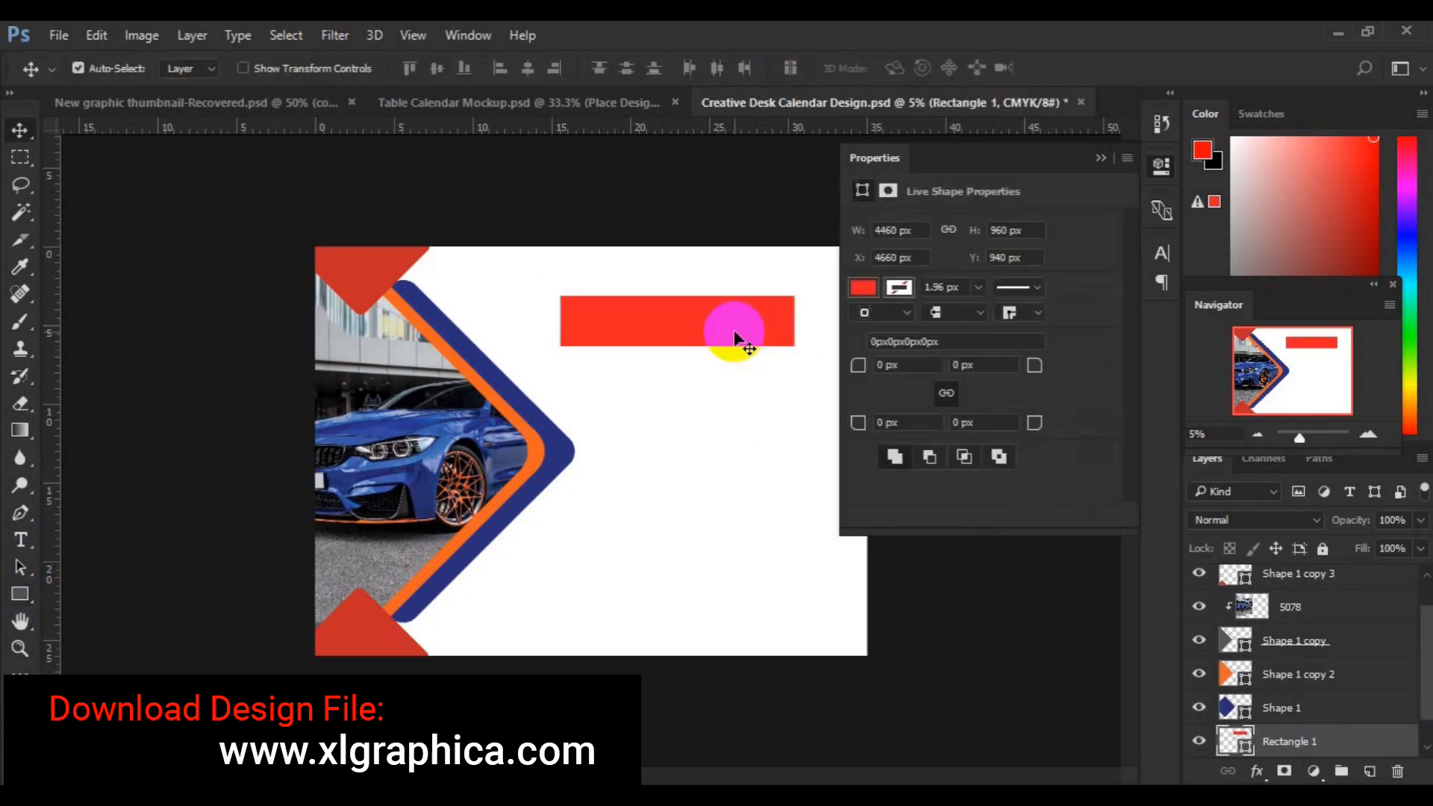
{"action": "left_click", "coordinate": [1101, 158]}
- Slant the red rectangle's right end by pulling its lower-right corner inward
{"action": "key", "text": "ctrl+t"}
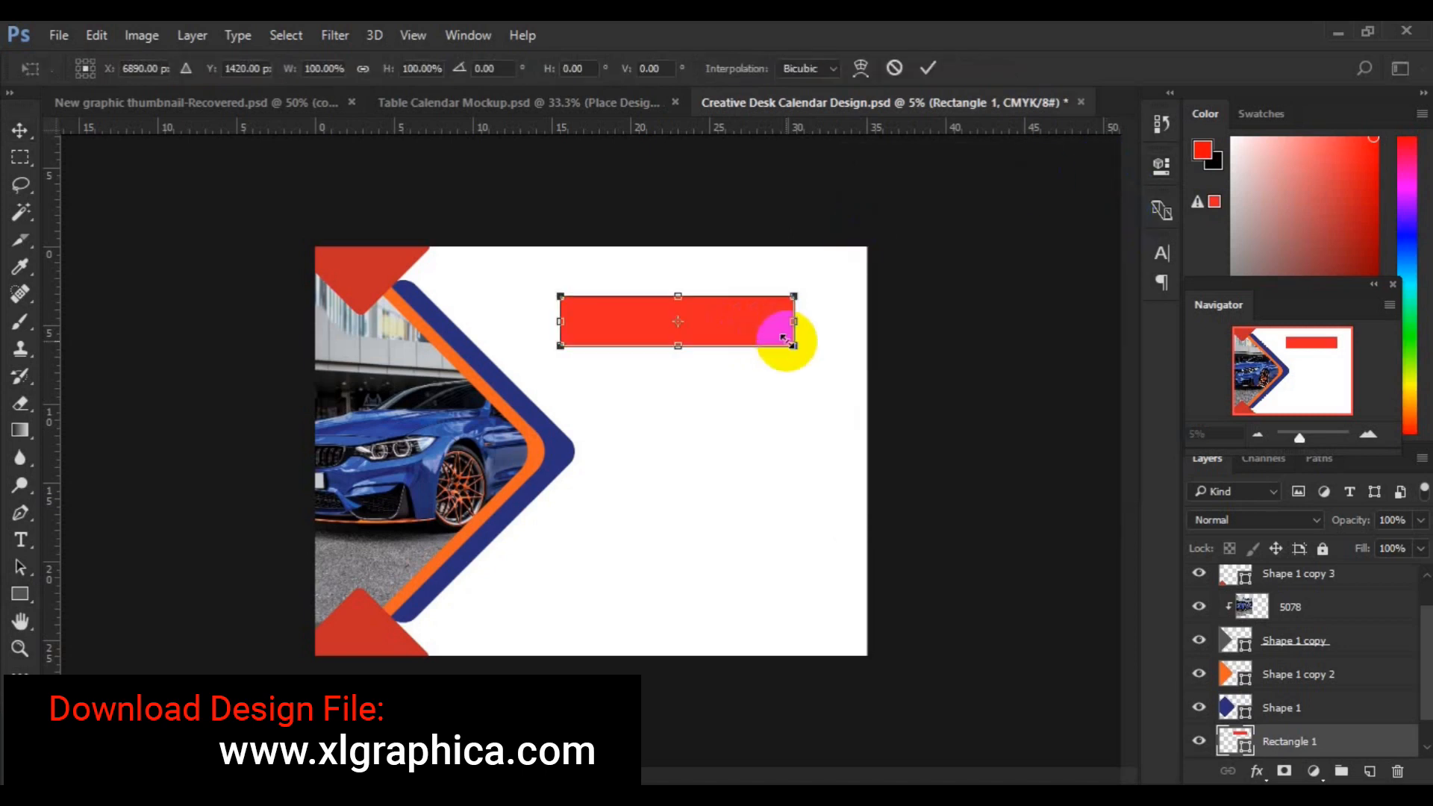
{"action": "right_click", "coordinate": [791, 345]}
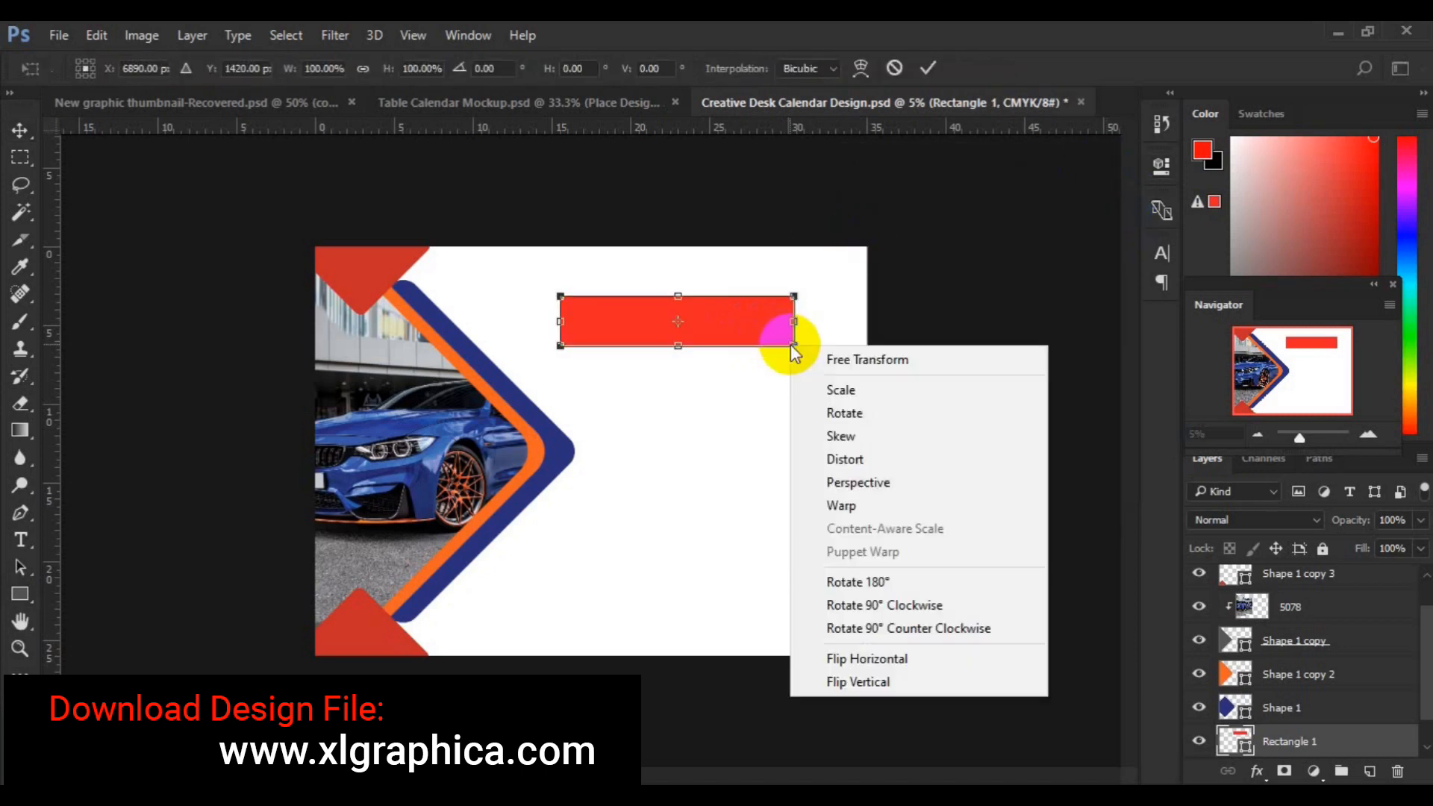
{"action": "left_click", "coordinate": [866, 447]}
{"action": "left_click_drag", "start_coordinate": [793, 346], "coordinate": [767, 348]}
{"action": "key", "text": "Return"}
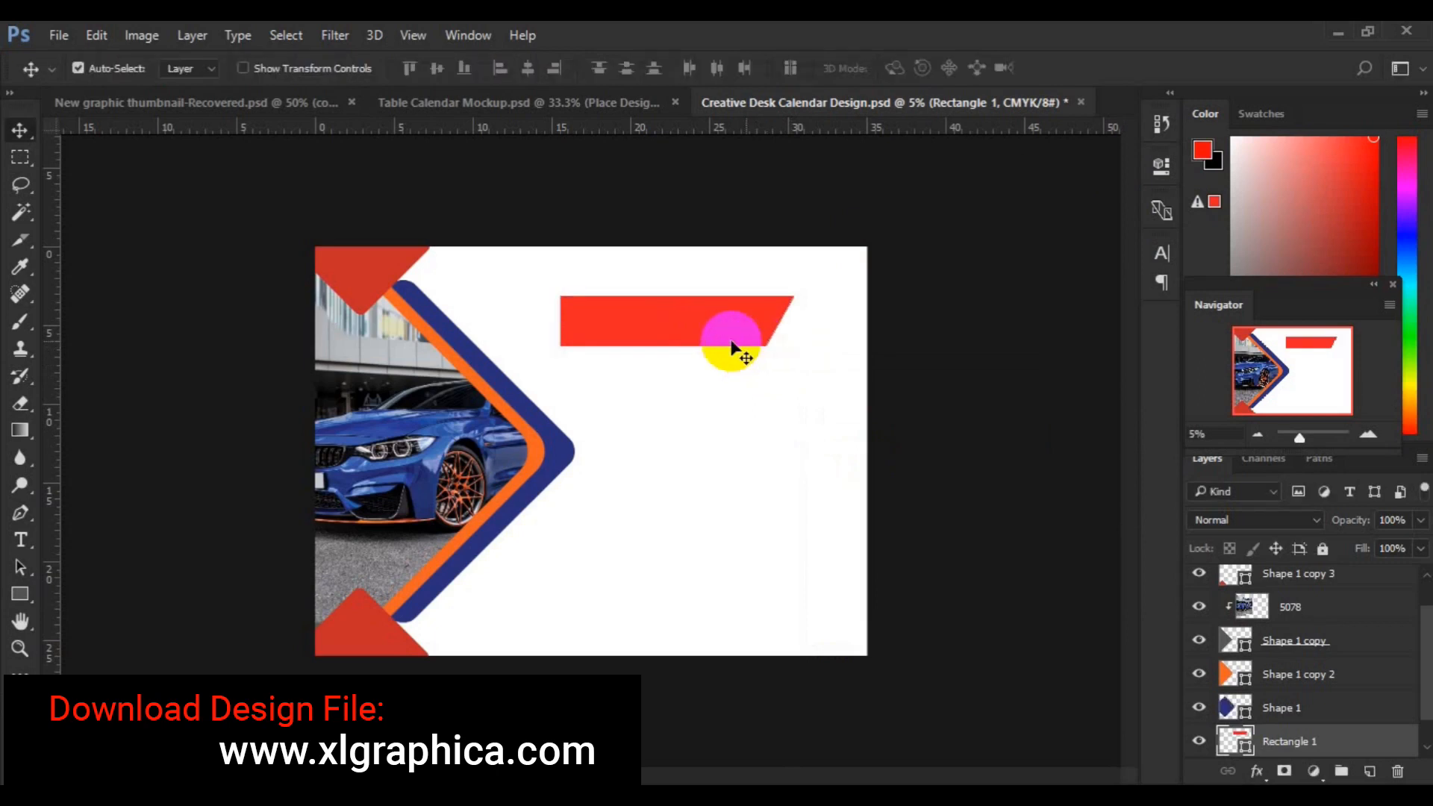
- Move the slanted red bar slightly up and to the right, and make a copy narrowed from its left side
{"action": "mouse_move", "coordinate": [723, 323]}
{"action": "left_mouse_down"}
{"action": "mouse_move", "coordinate": [672, 320]}
{"action": "mouse_move", "coordinate": [745, 315]}
{"action": "left_mouse_up"}
{"action": "key", "text": "ctrl"}
{"action": "key", "text": "ctrl+t"}
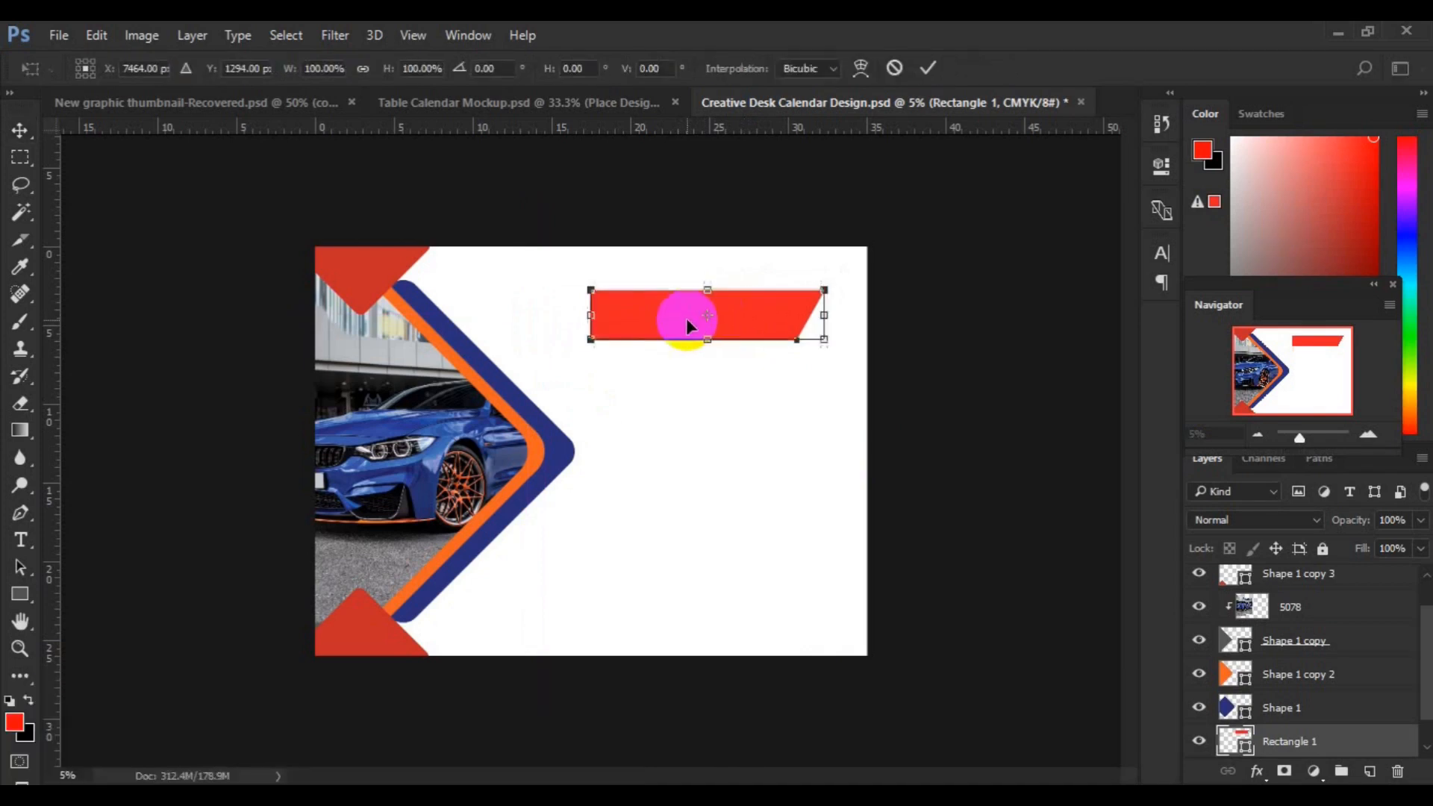
{"action": "left_click_drag", "start_coordinate": [589, 315], "coordinate": [688, 316]}
{"action": "key", "text": "Return"}
- Recolour the copied bar blue (2a307c) by sampling the large blue diamond
{"action": "left_click", "coordinate": [1246, 746]}
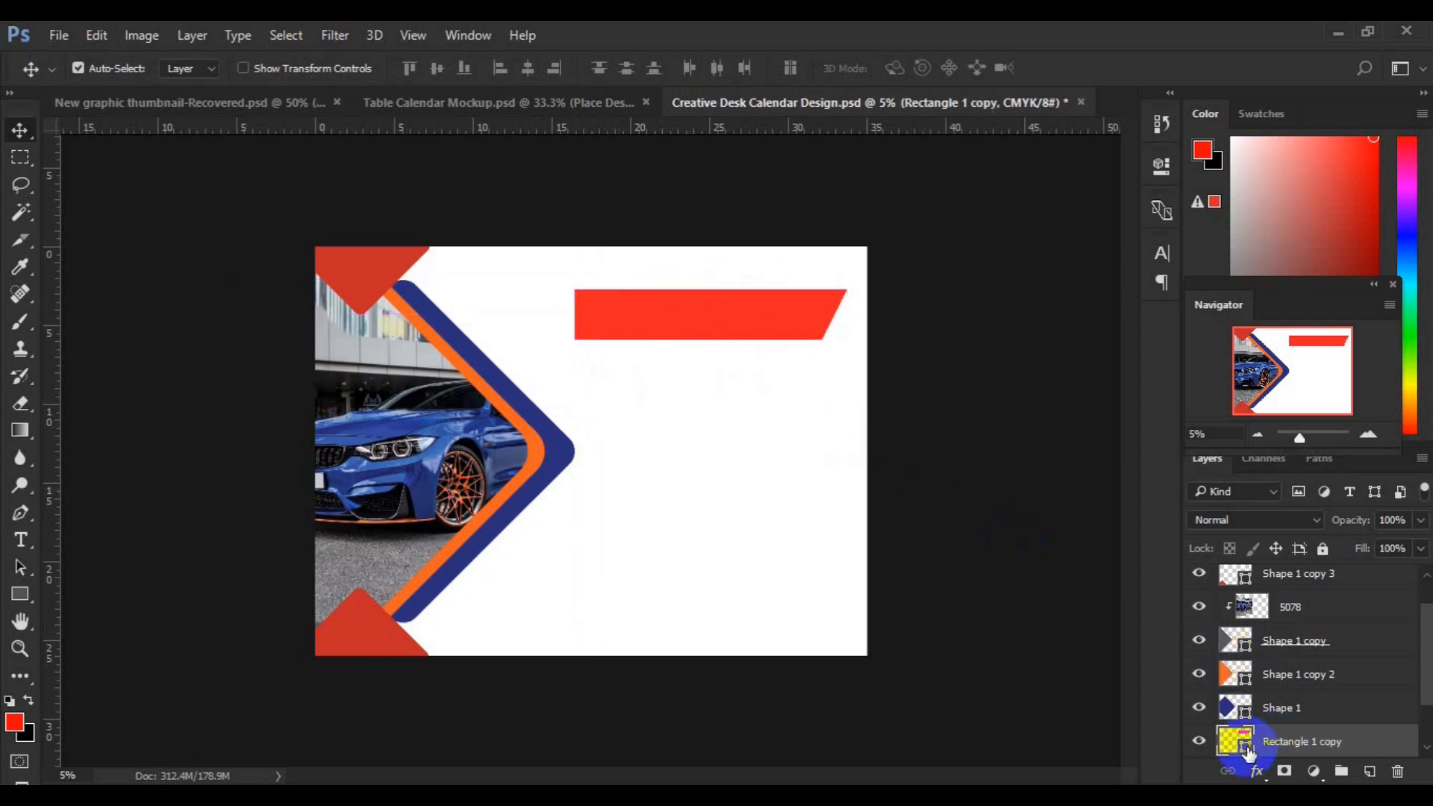
{"action": "double_click", "coordinate": [1248, 748]}
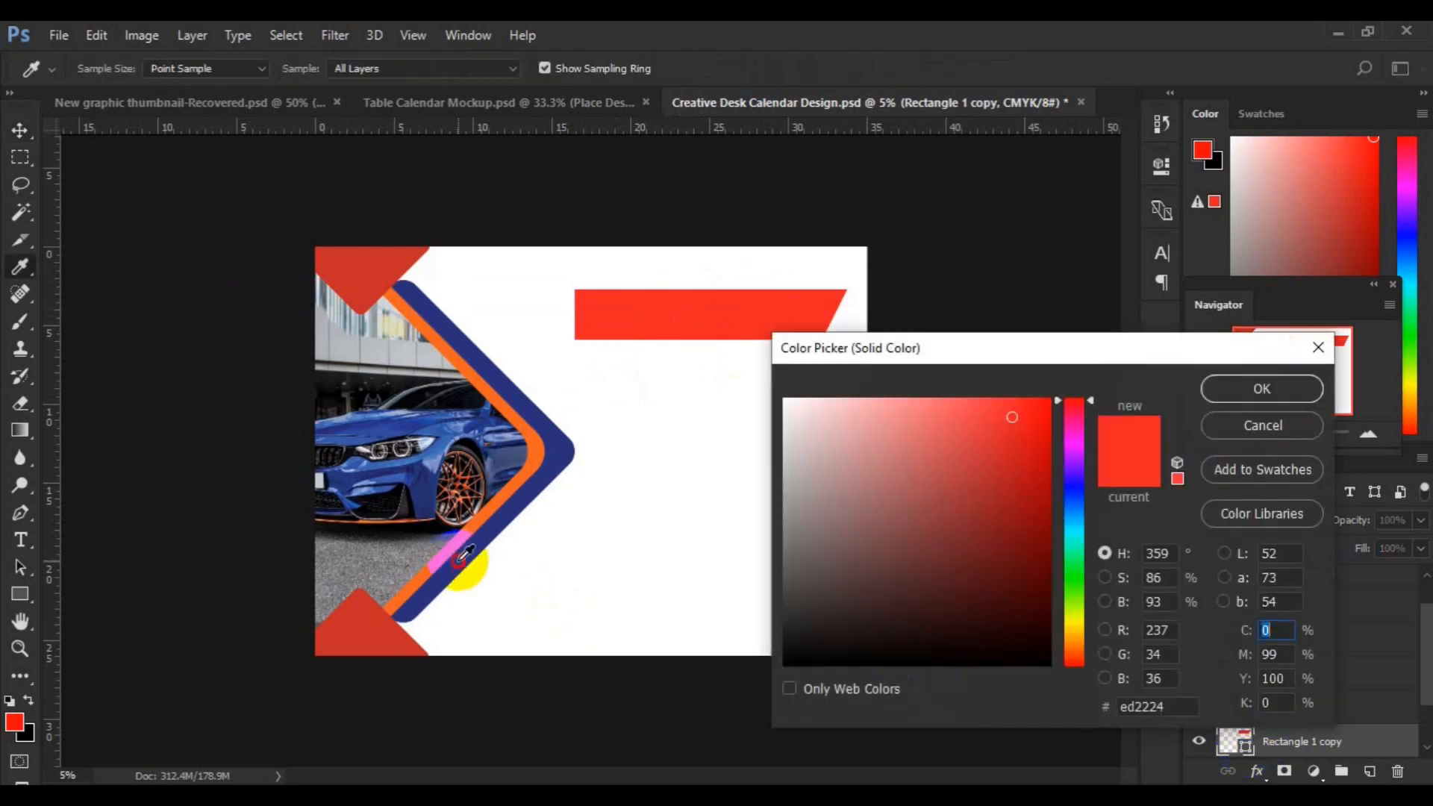
{"action": "left_click", "coordinate": [462, 569]}
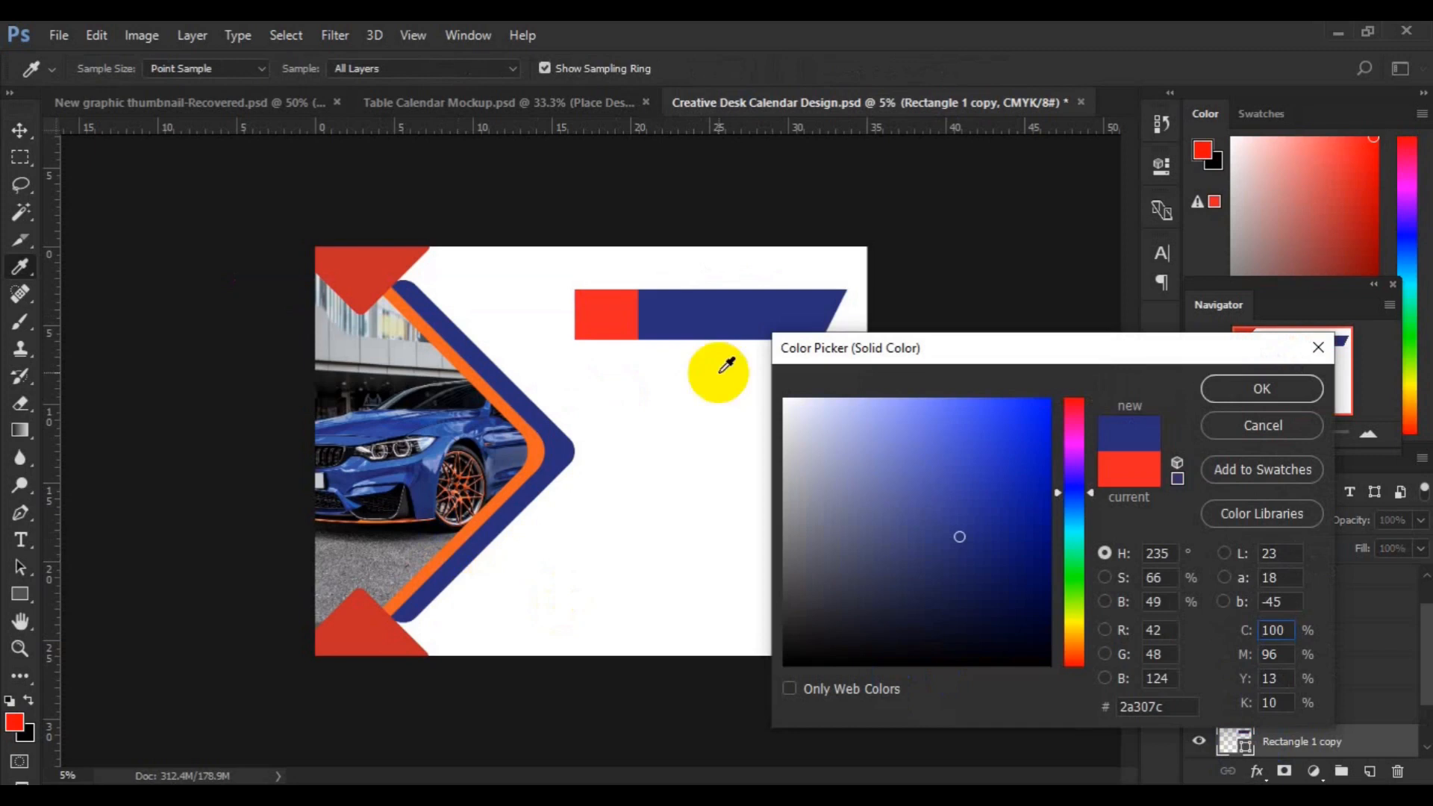
{"action": "left_click", "coordinate": [1305, 391]}
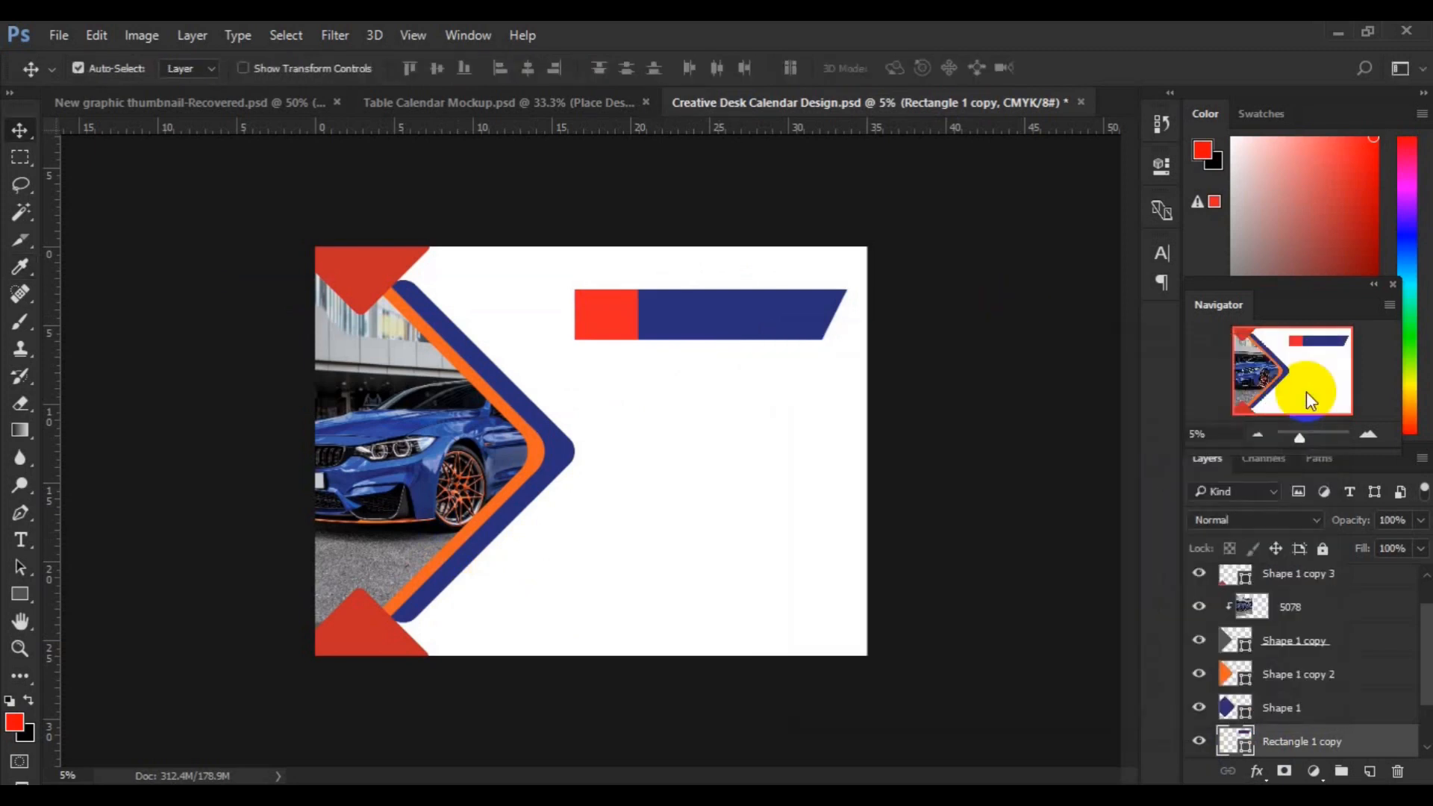
- Flip the blue bar horizontally and move it right so it runs past the page's right edge beside the red bar
{"action": "key", "text": "ctrl+t"}
{"action": "right_click", "coordinate": [776, 318]}
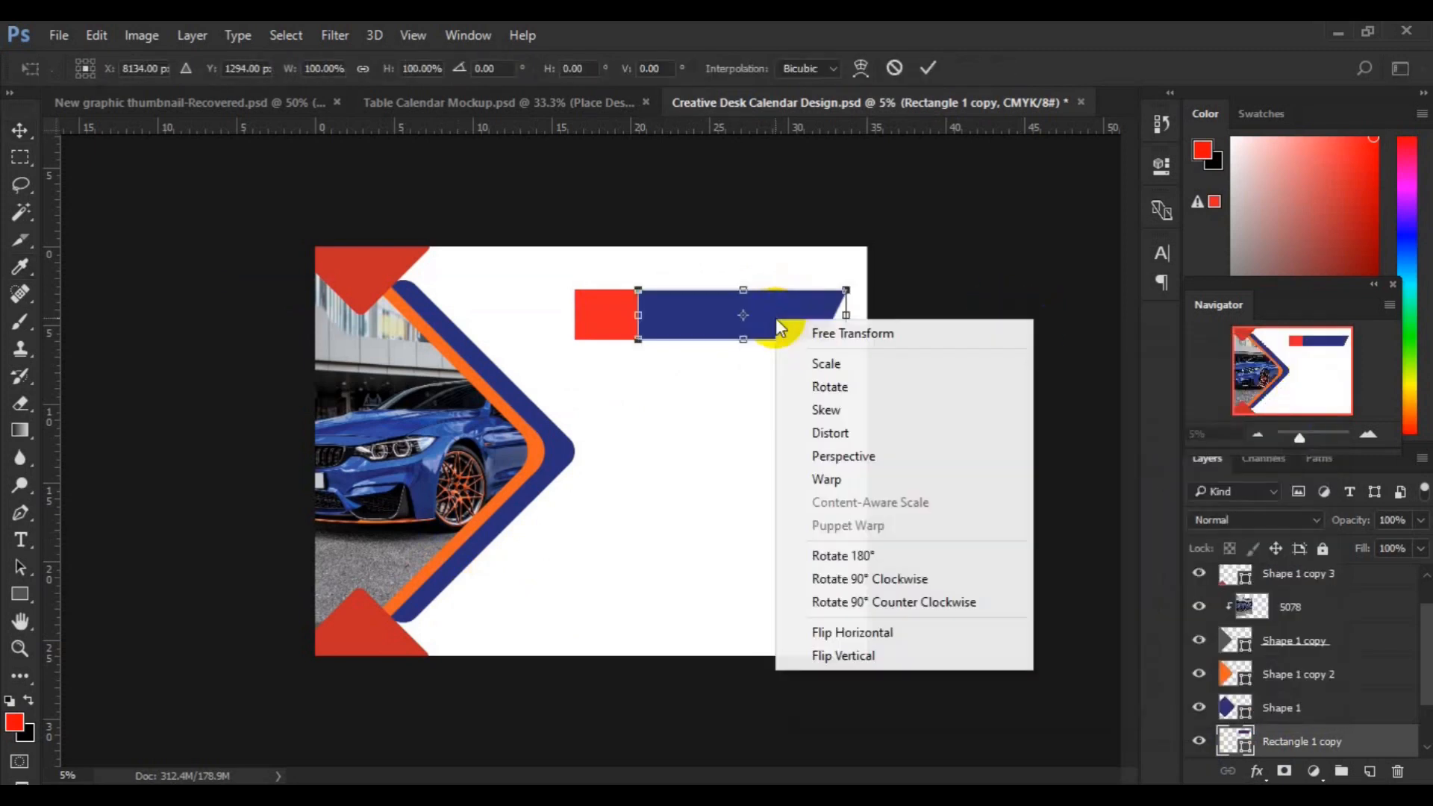
{"action": "left_click", "coordinate": [861, 631]}
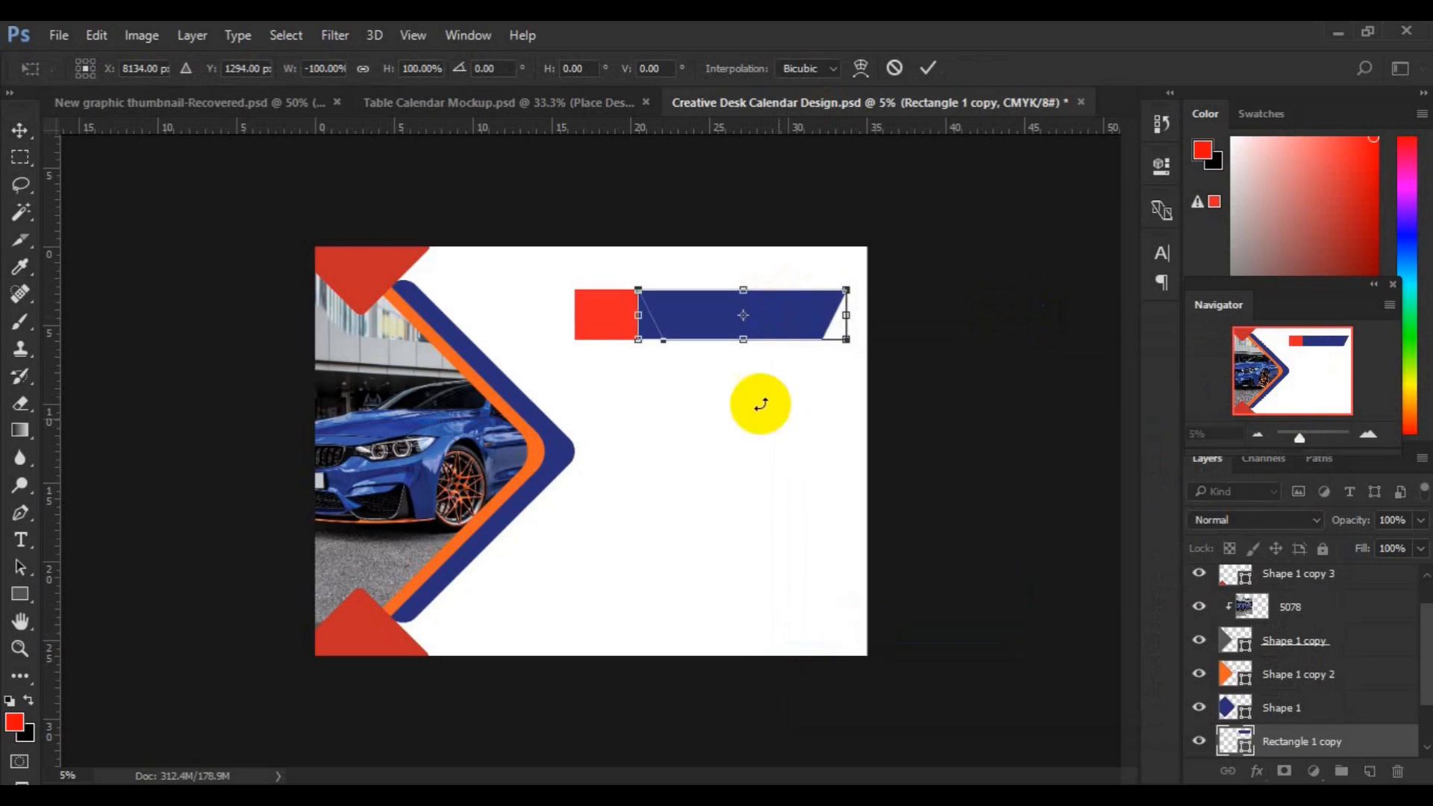
{"action": "left_click_drag", "start_coordinate": [847, 317], "coordinate": [784, 320]}
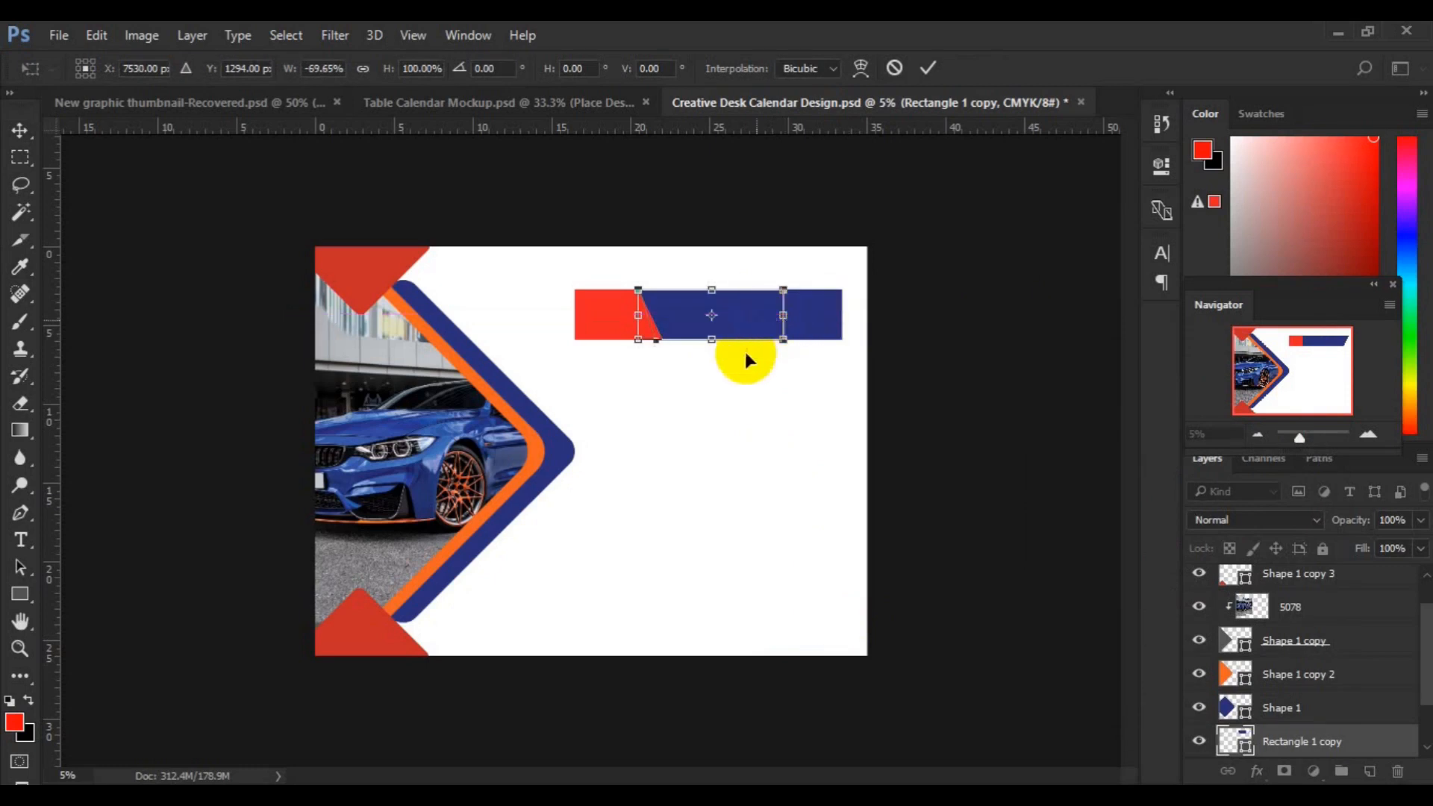
{"action": "key", "text": "ctrl+z"}
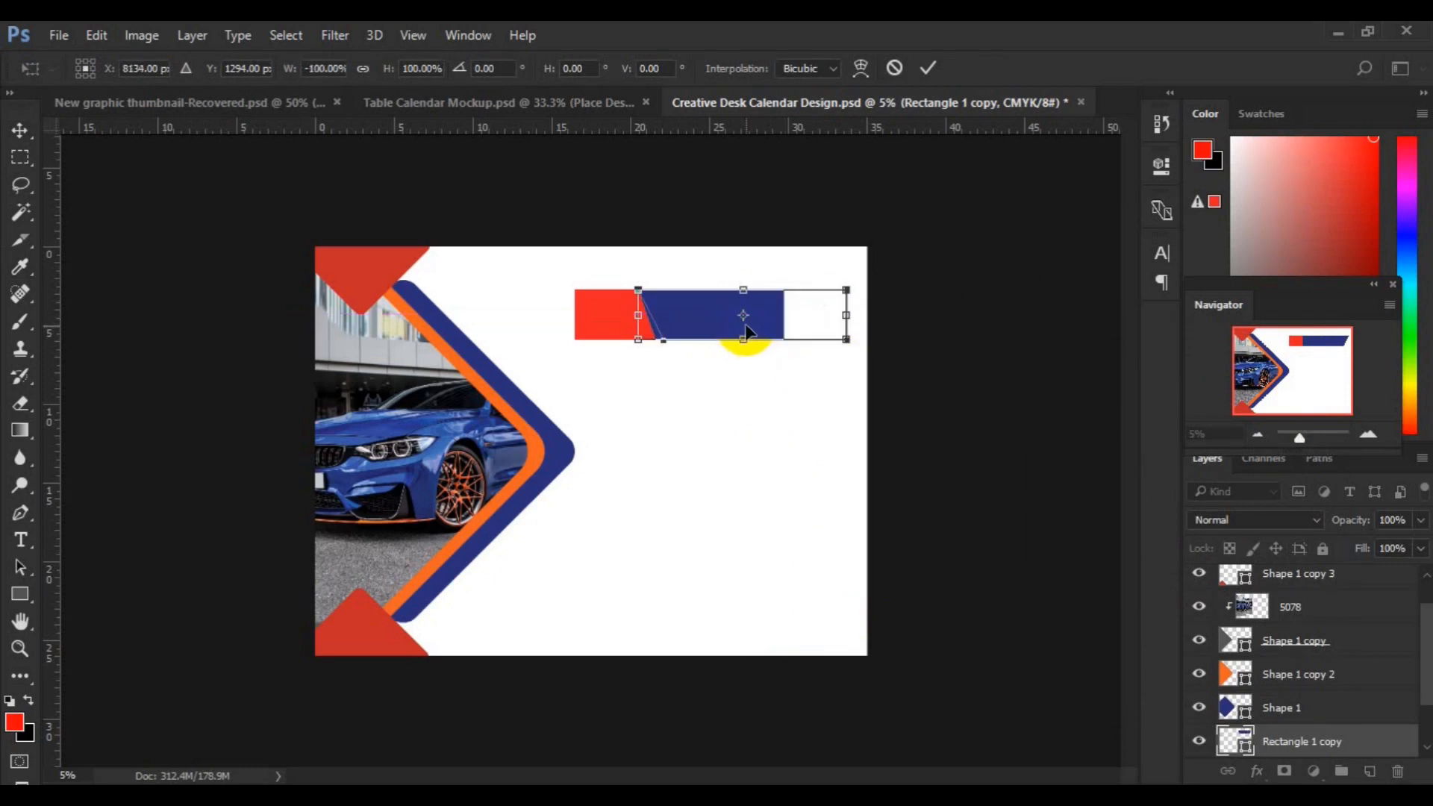
{"action": "left_click_drag", "start_coordinate": [750, 333], "coordinate": [900, 319]}
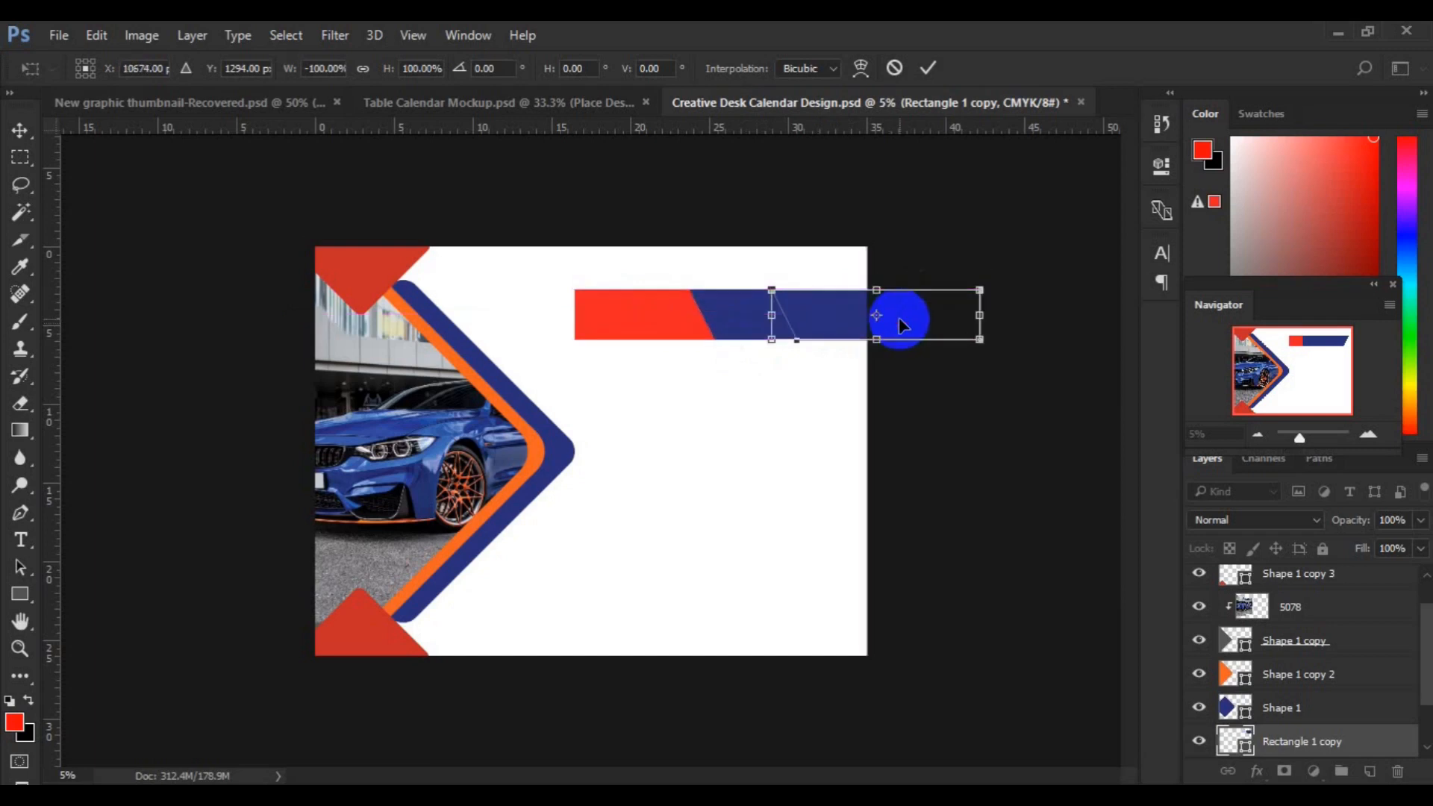
{"action": "key", "text": "Return"}
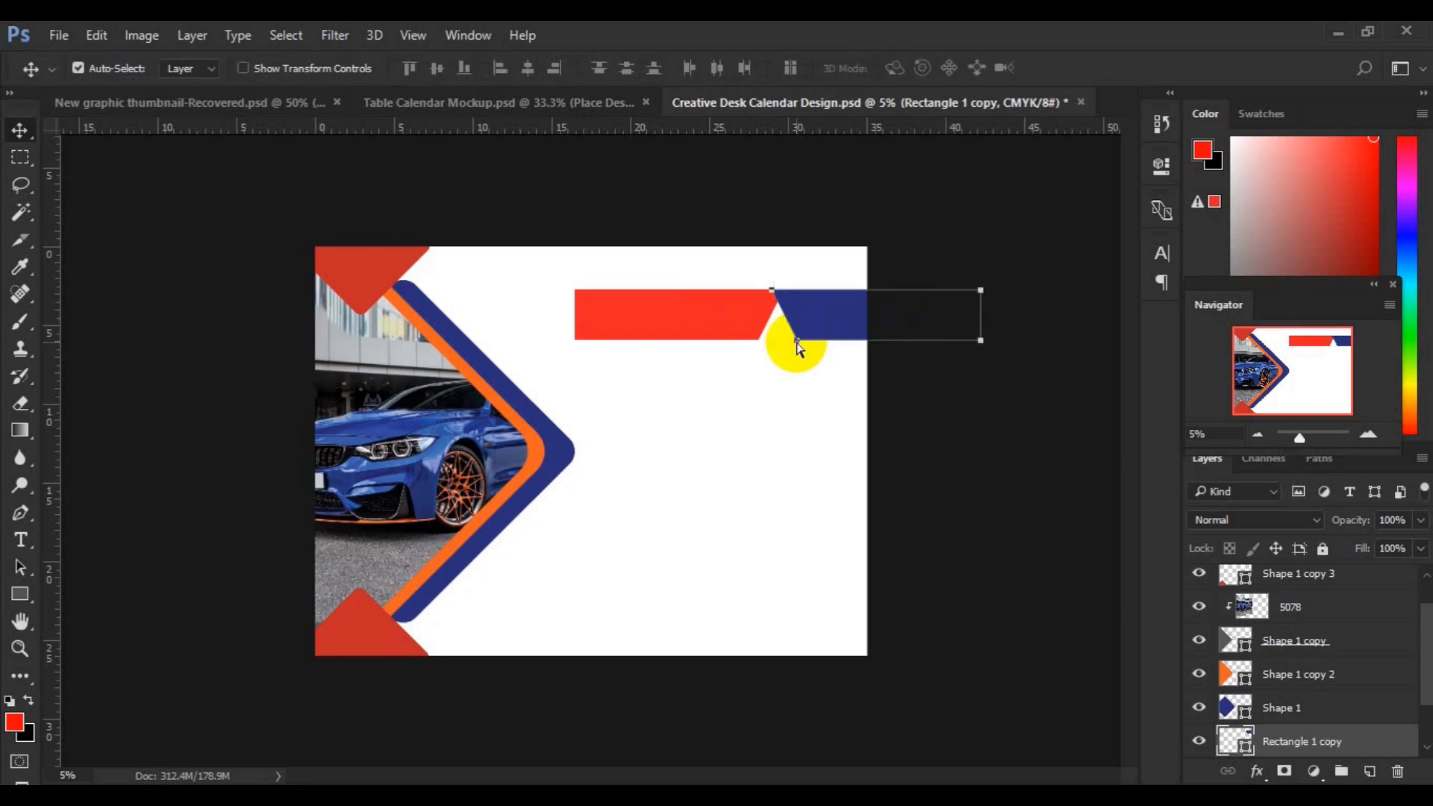
- Flip the blue bar vertically so its slanted end runs parallel to the red bar's end
{"action": "key", "text": "ctrl+t"}
{"action": "right_click", "coordinate": [818, 334]}
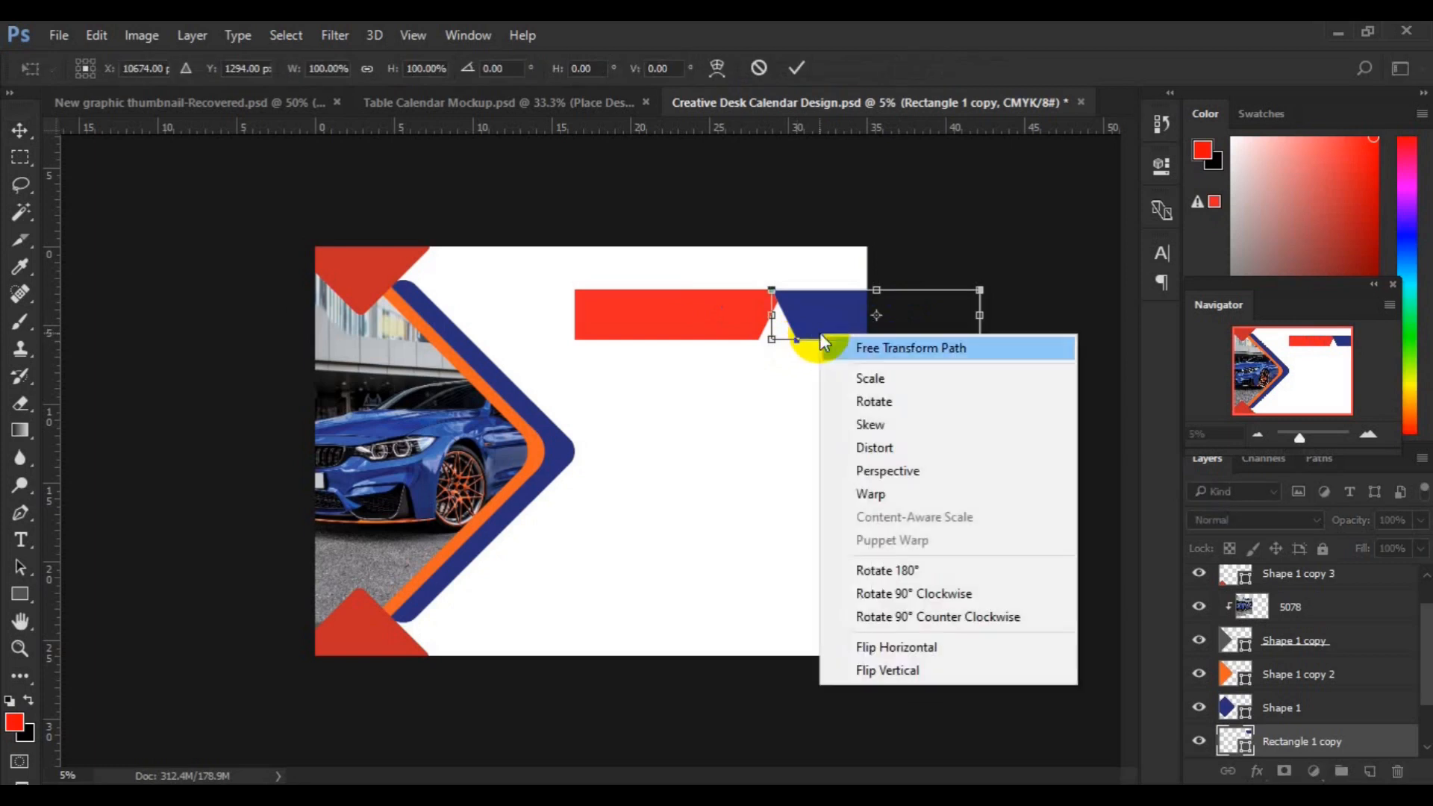
{"action": "left_click", "coordinate": [896, 672]}
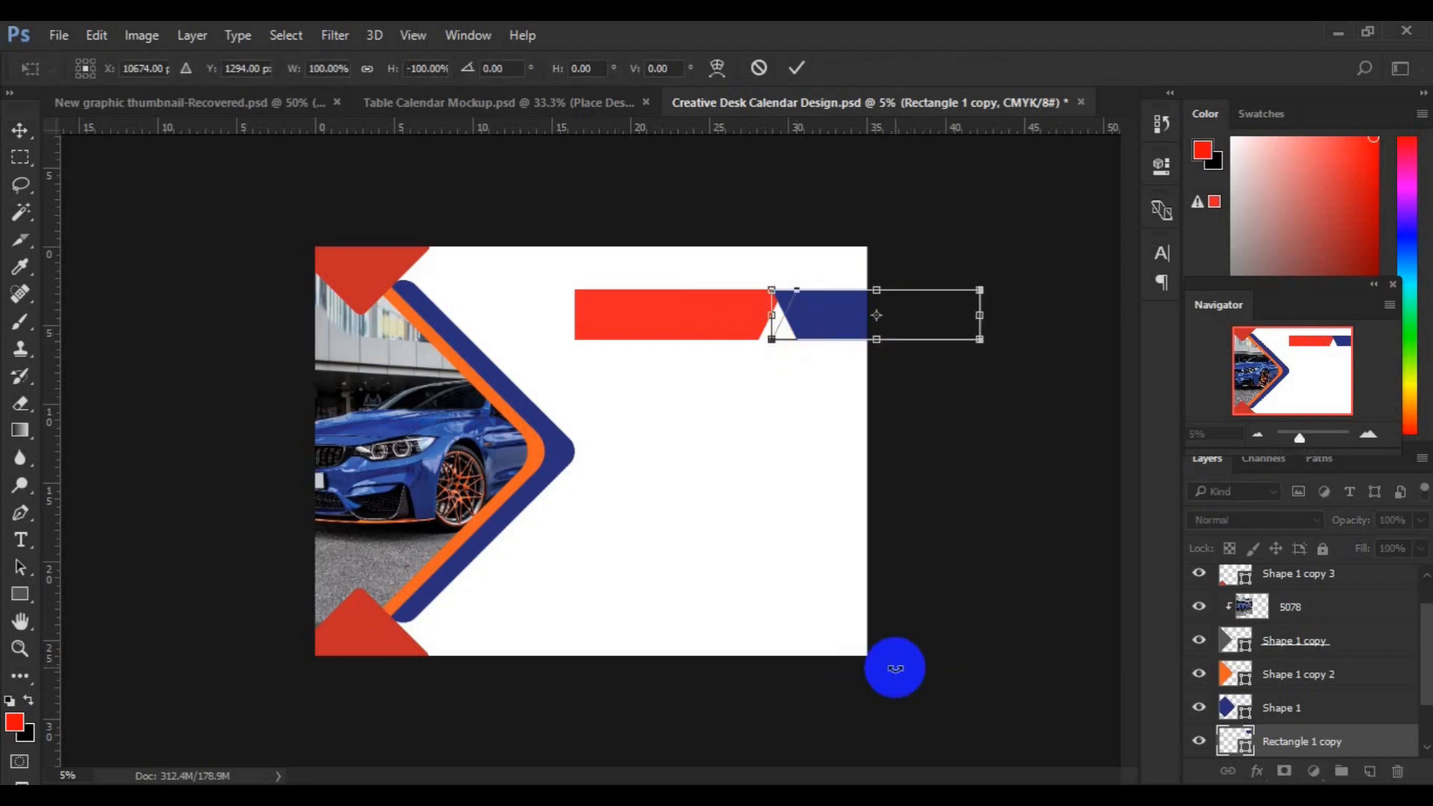
{"action": "key", "text": "Return"}
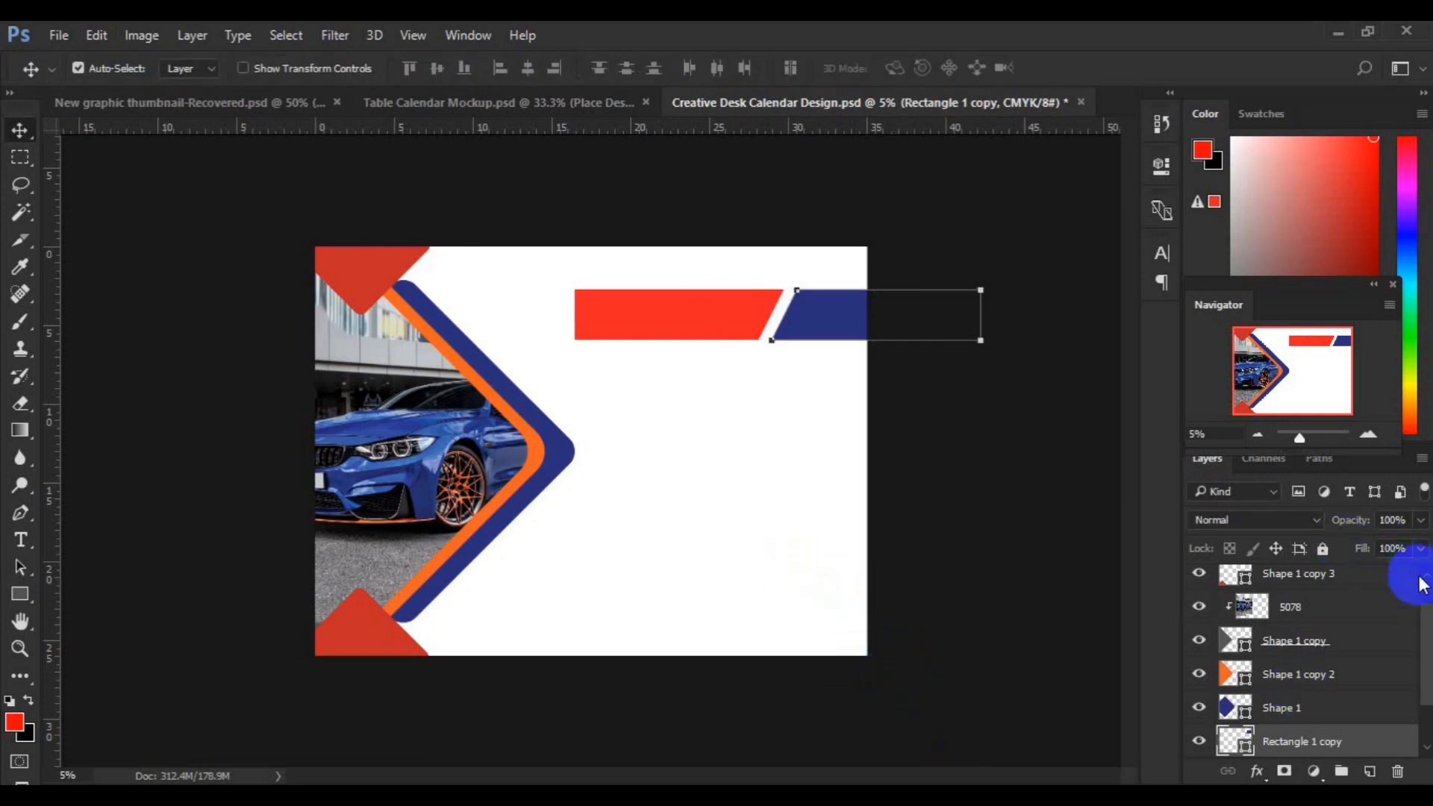
- Select both header bars, try aligning their horizontal centres, undo the alignment, and shift the pair about 20 px right
{"action": "scroll", "coordinate": [1403, 582], "scroll_direction": "up", "scroll_amount": 1}
{"action": "scroll", "coordinate": [1425, 601], "scroll_direction": "down", "scroll_amount": 3}
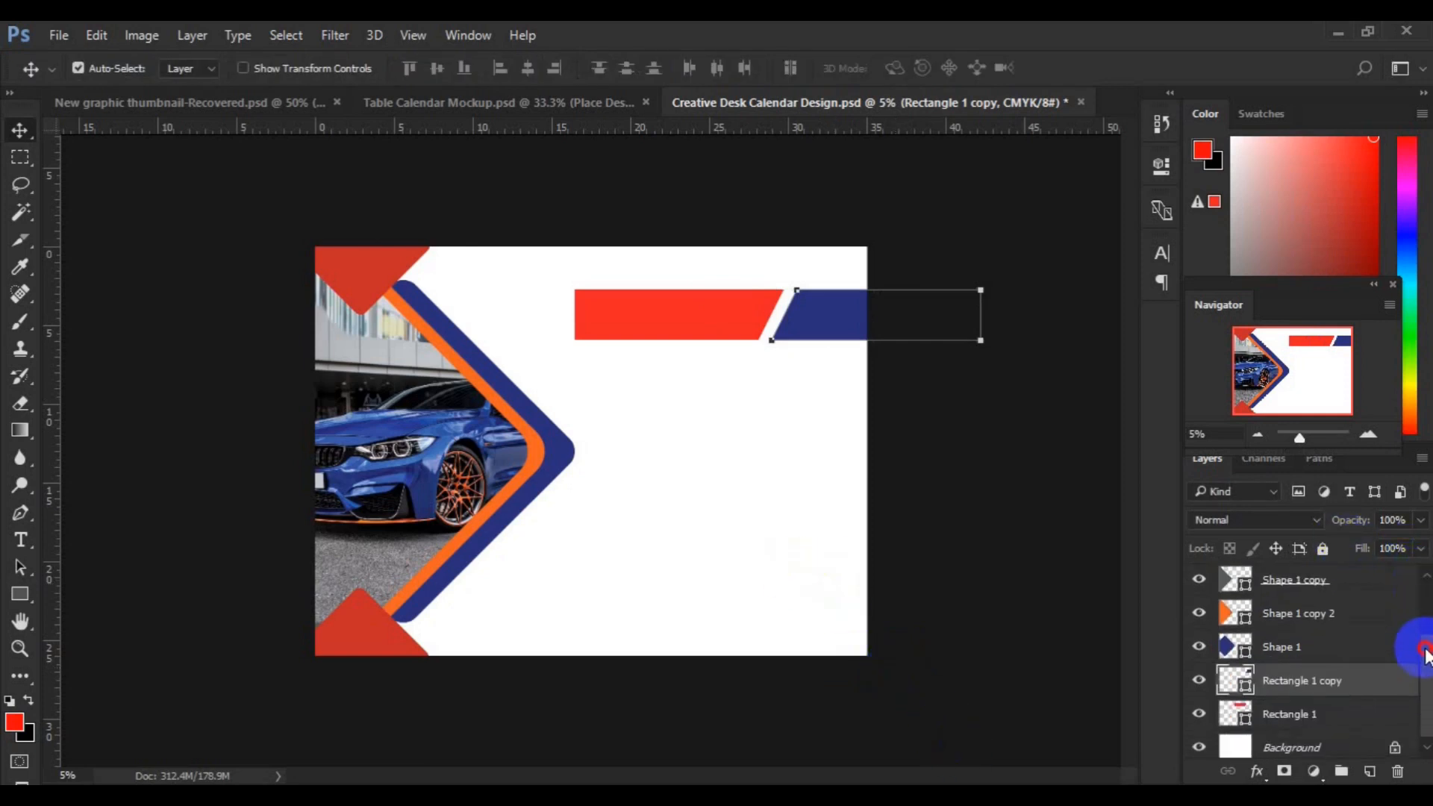
{"action": "left_click", "coordinate": [1323, 718], "text": "ctrl"}
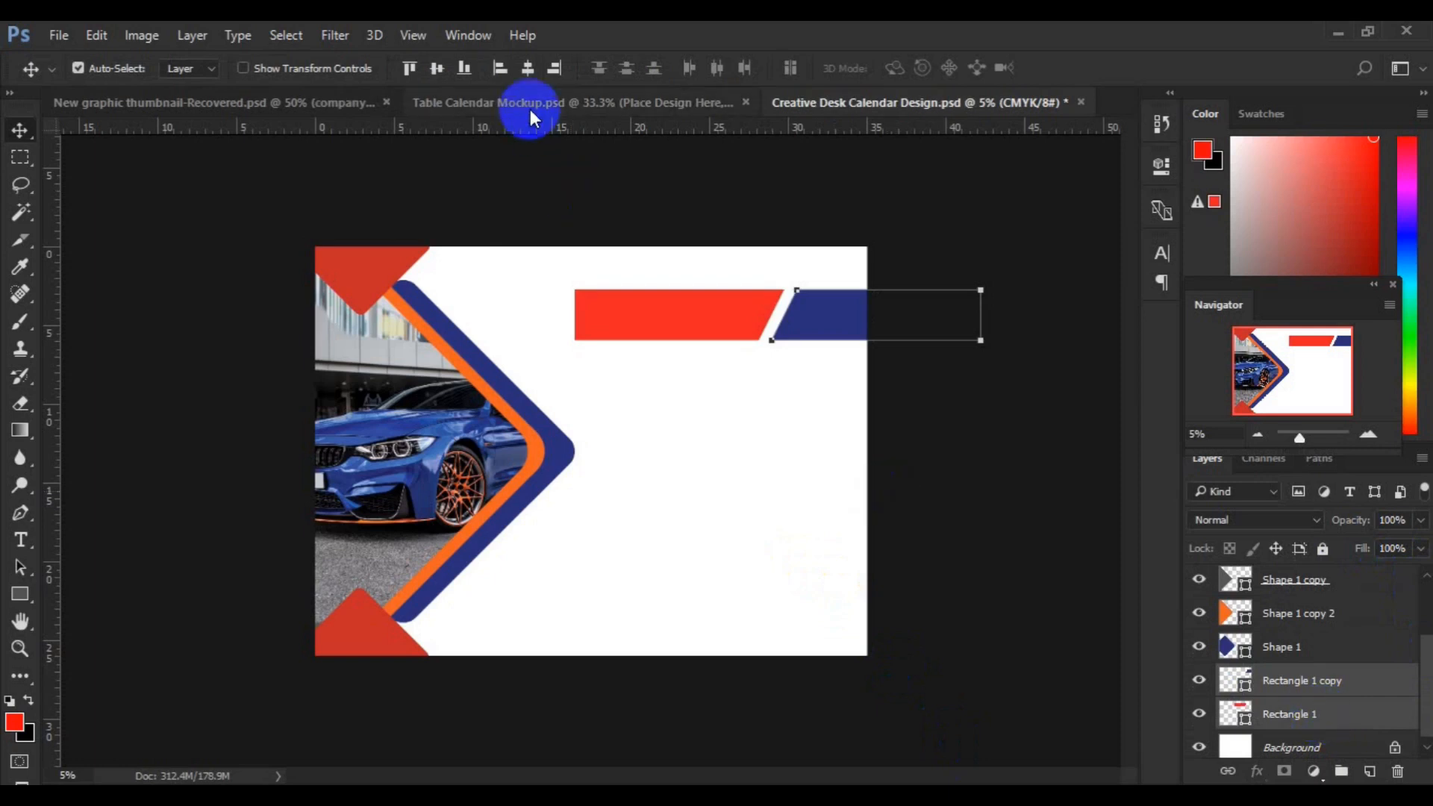
{"action": "left_click", "coordinate": [527, 69]}
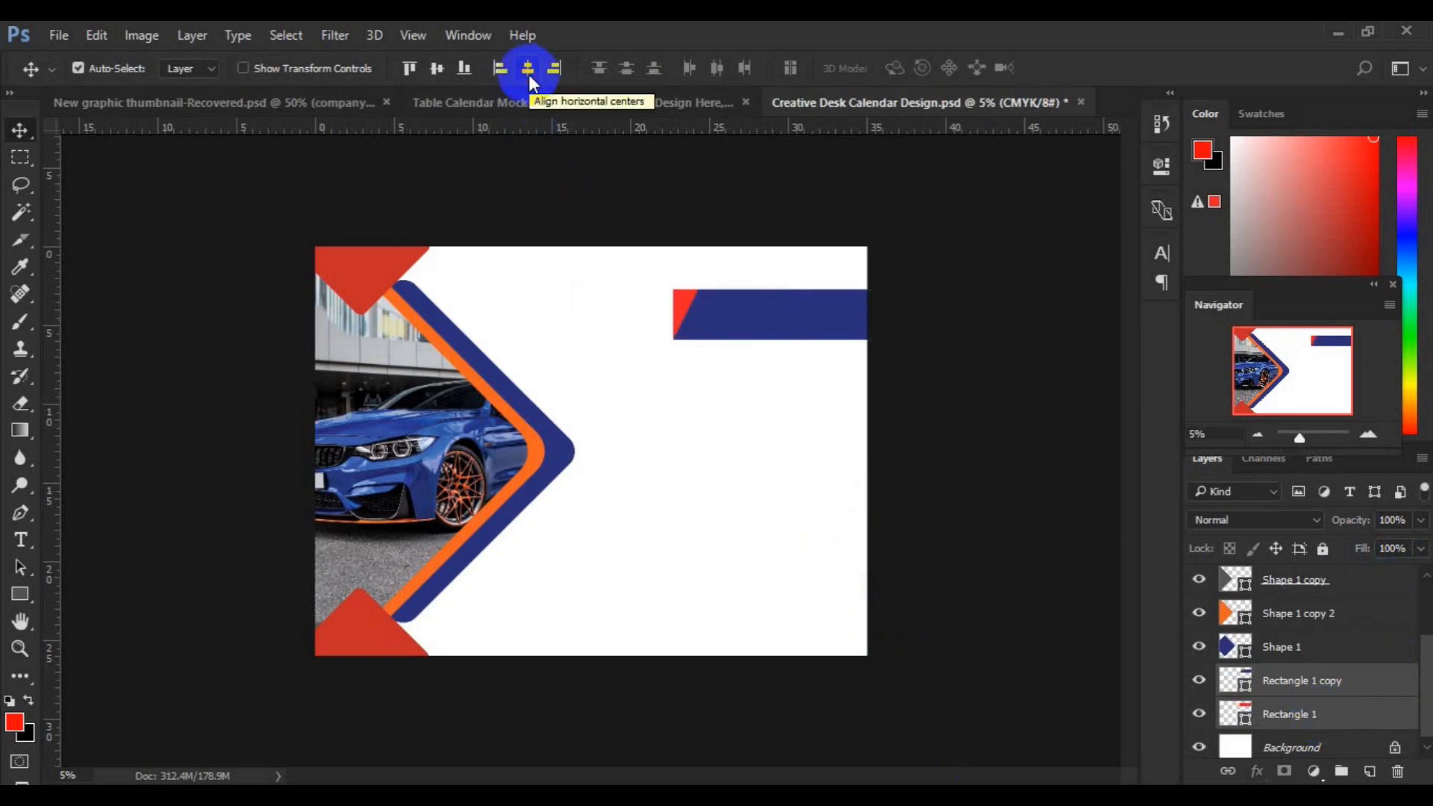
{"action": "key", "text": "ctrl+z"}
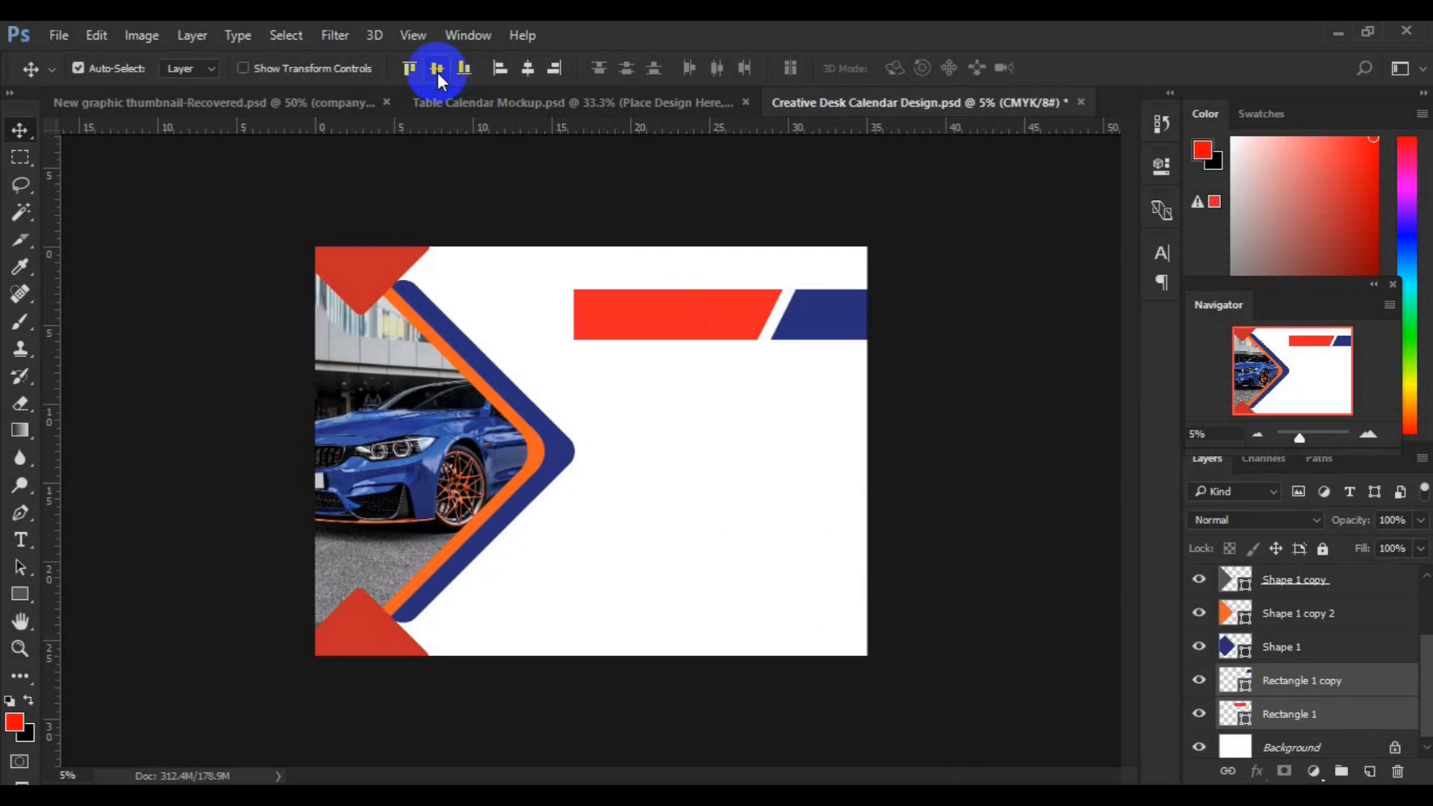
{"action": "key", "text": "ctrl+t"}
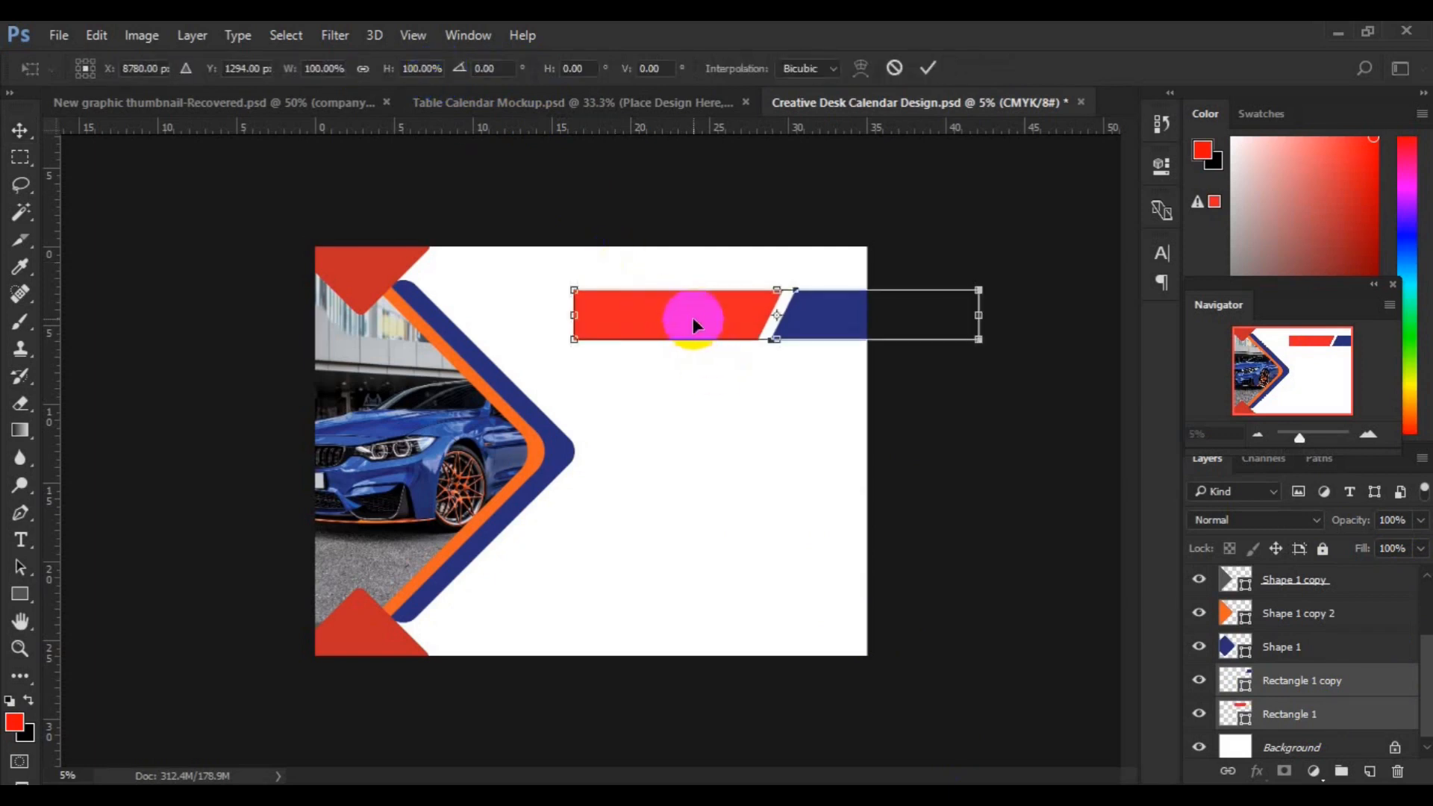
{"action": "left_click_drag", "start_coordinate": [696, 316], "coordinate": [697, 316]}
{"action": "key", "text": "Return"}
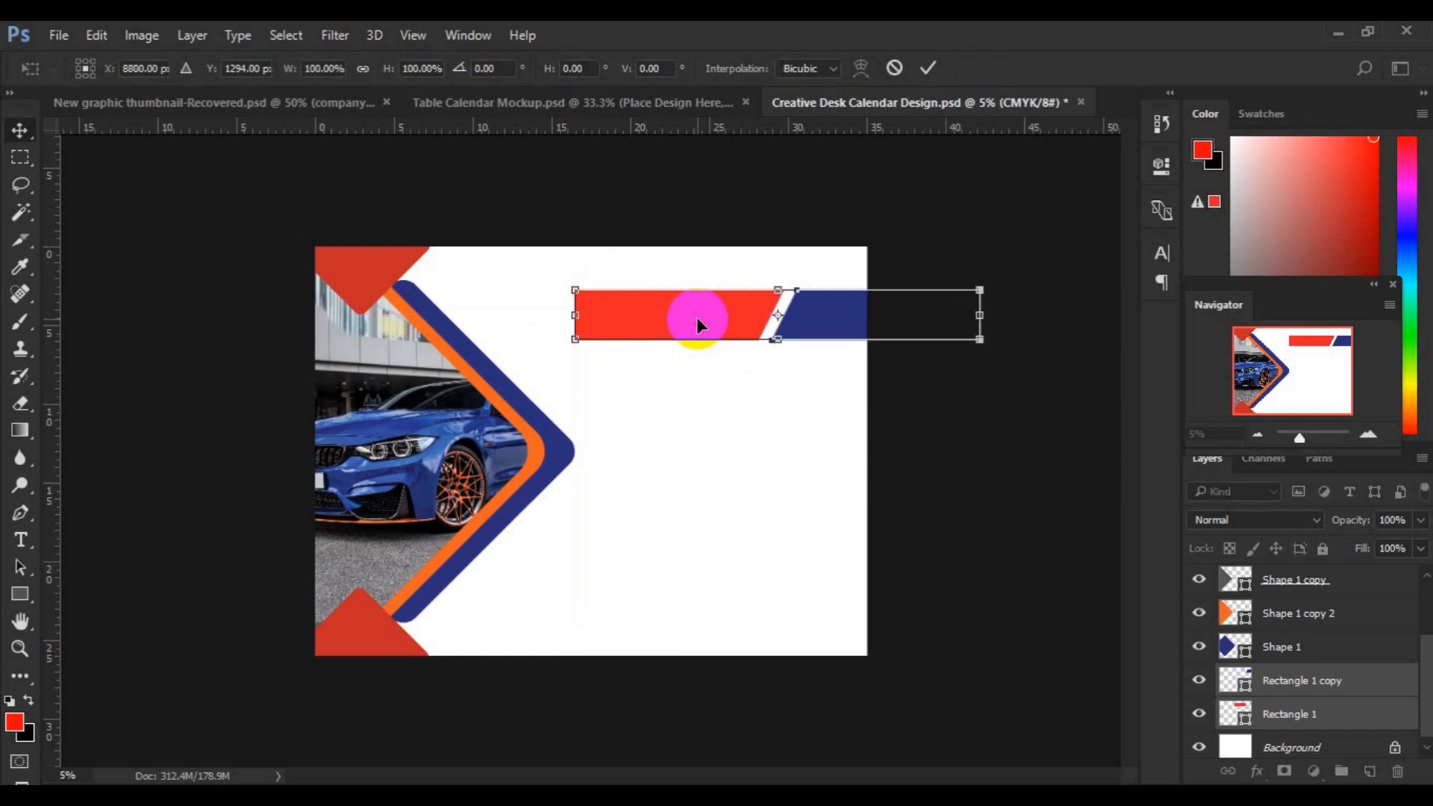
- Rasterize the blue header bar and copy only the part inside the page onto a new layer
{"action": "left_click", "coordinate": [1334, 693]}
{"action": "right_click", "coordinate": [1332, 692]}
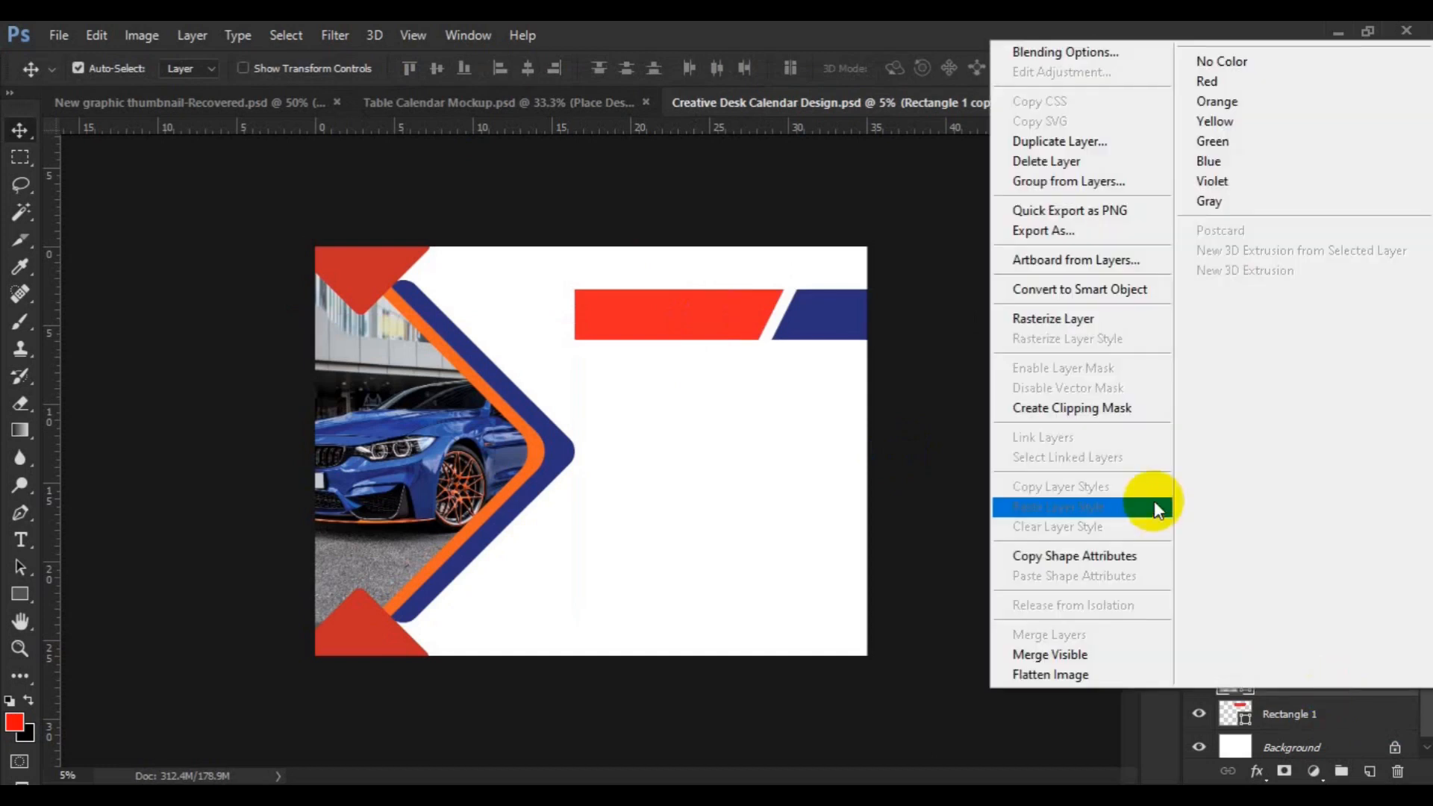
{"action": "left_click", "coordinate": [1096, 321]}
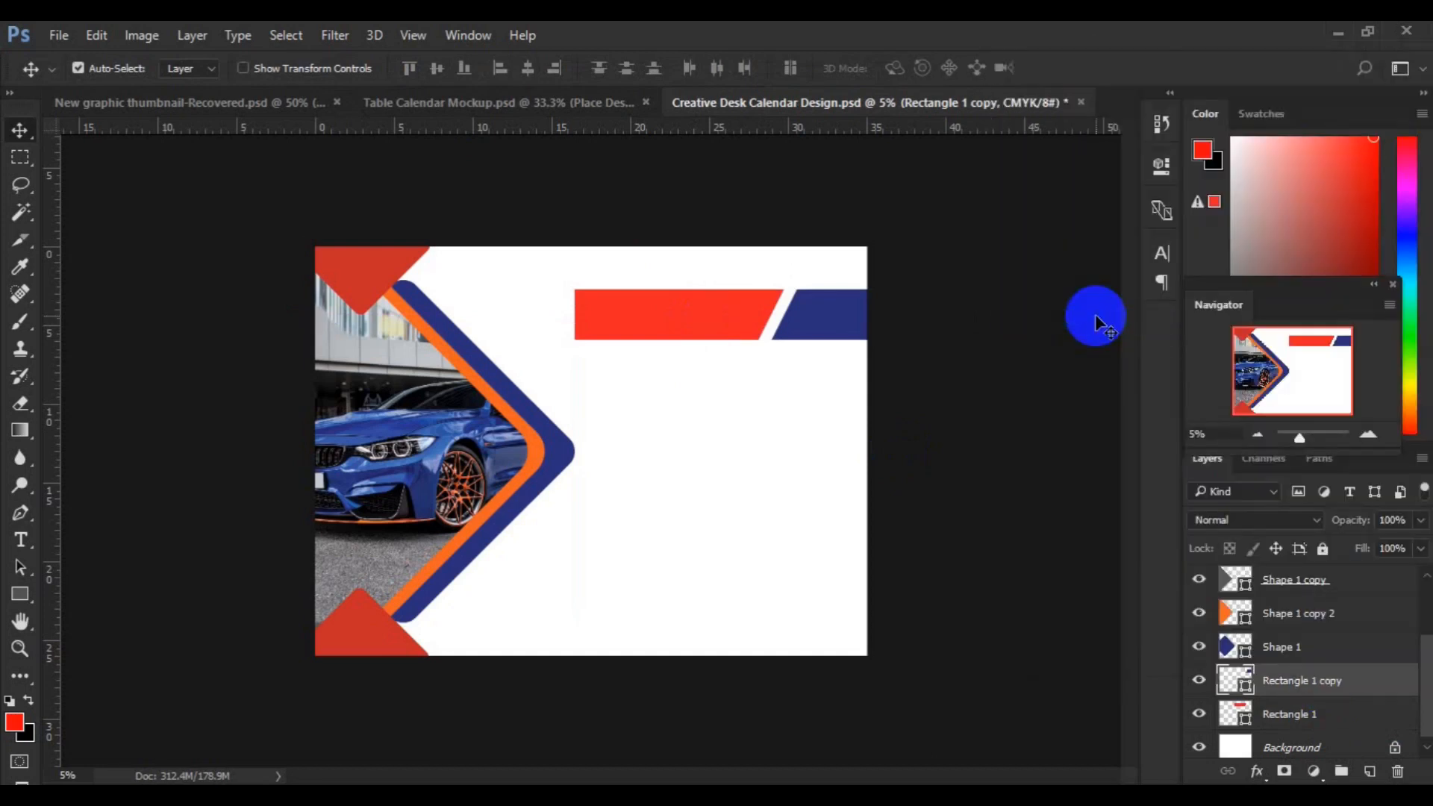
{"action": "left_click", "coordinate": [19, 158]}
{"action": "left_click_drag", "start_coordinate": [740, 259], "coordinate": [865, 400]}
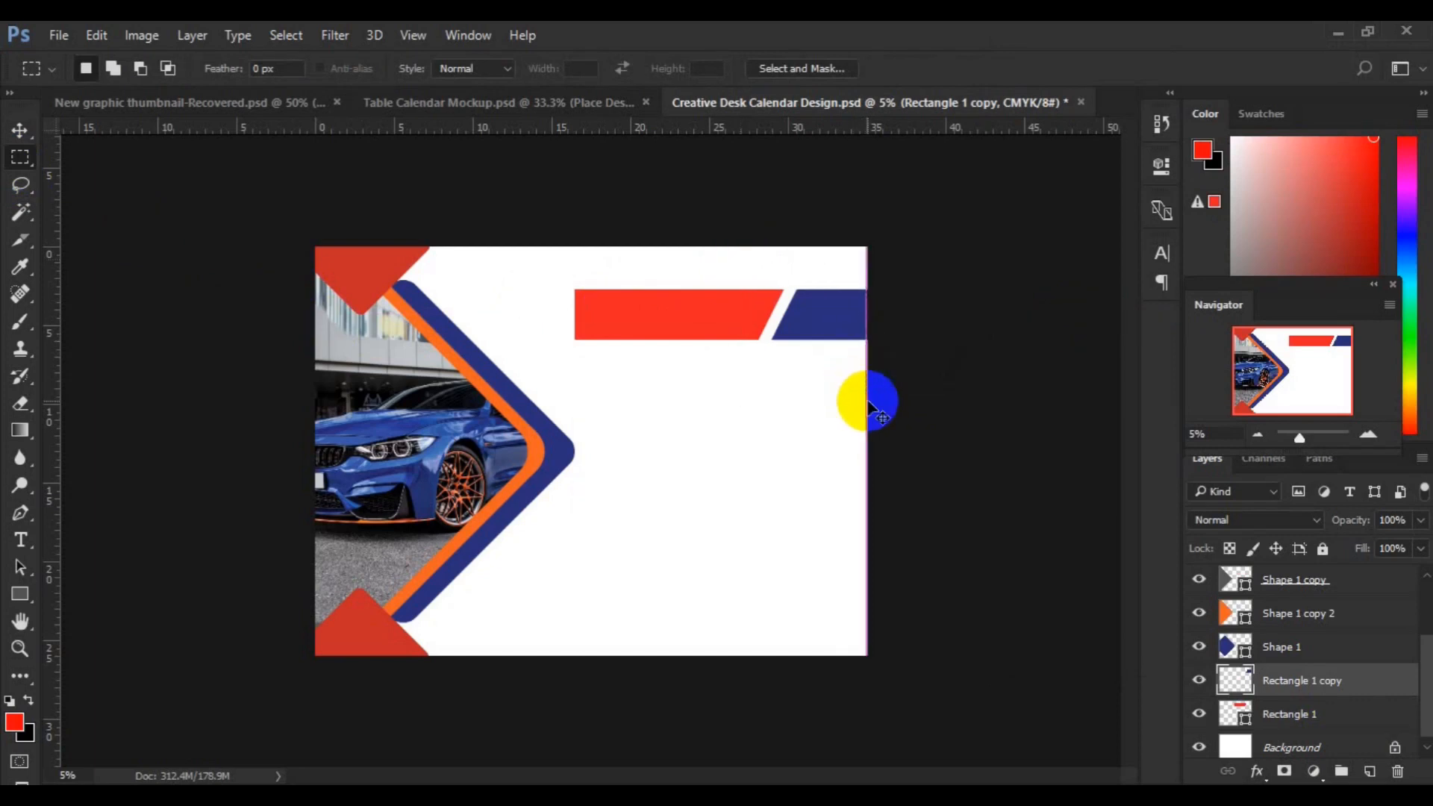
{"action": "key", "text": "ctrl+j"}
{"action": "key", "text": "v"}
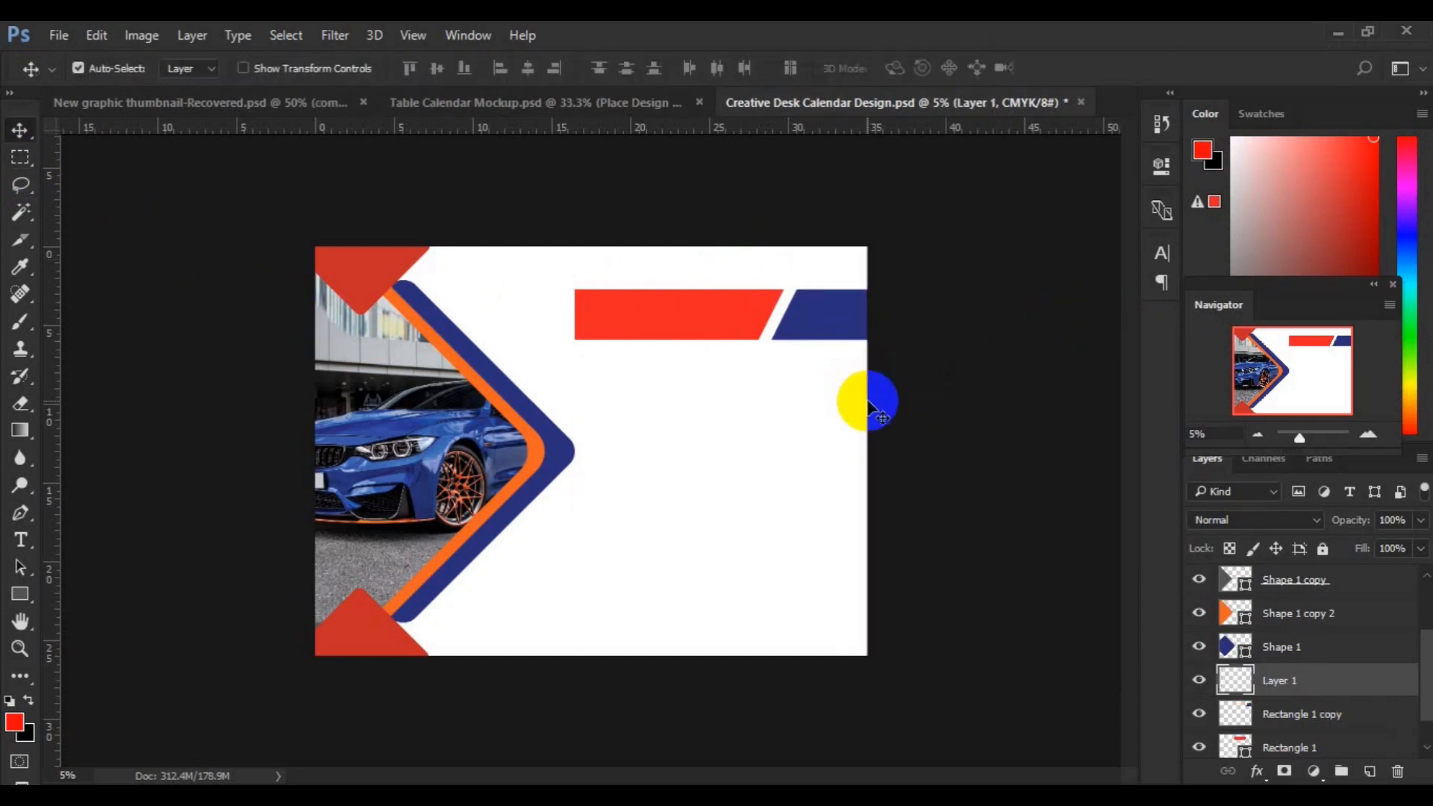
- Delete the original blue bar layer and group the trimmed blue bar with the red bar
{"action": "left_click", "coordinate": [1315, 723]}
{"action": "key", "text": "Delete"}
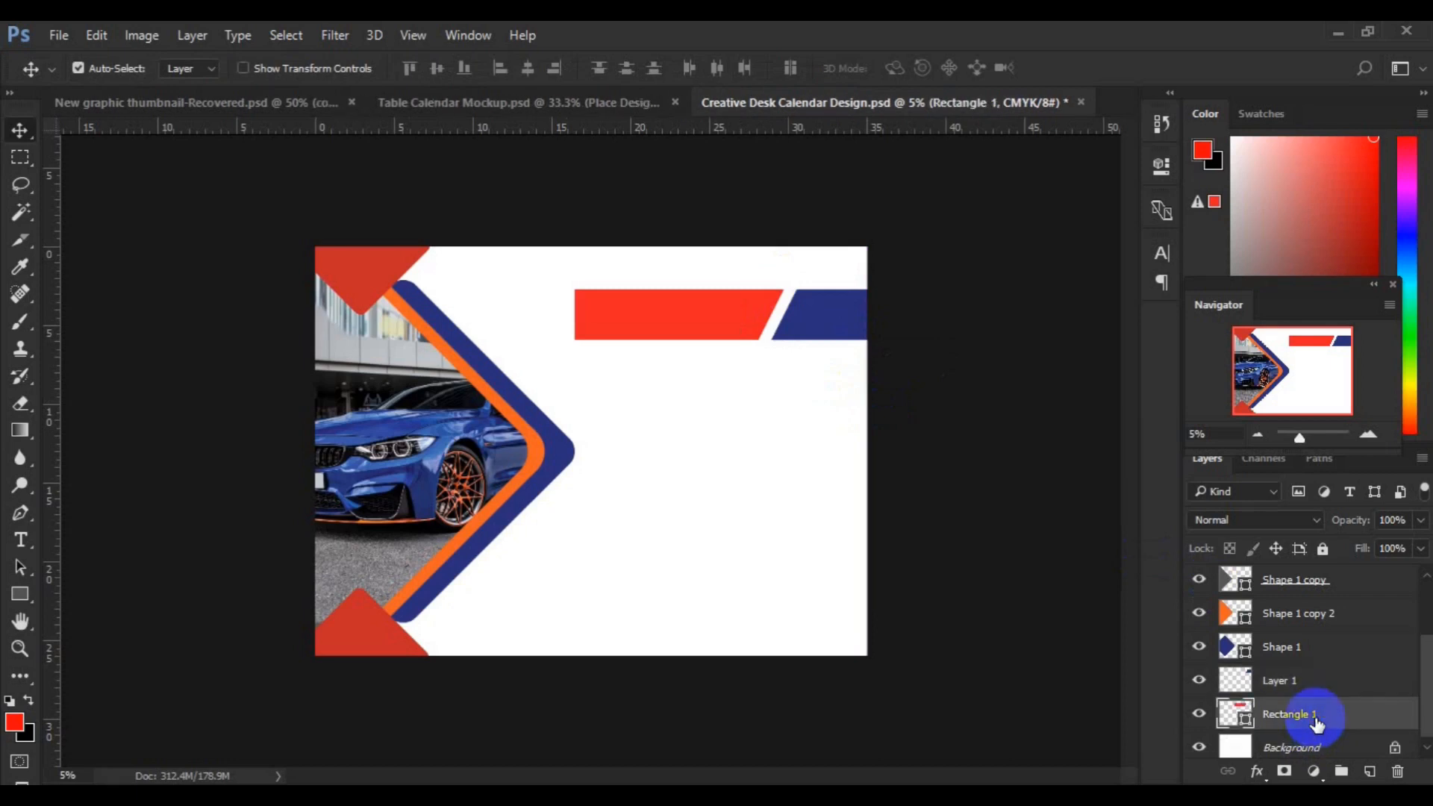
{"action": "left_click", "coordinate": [1283, 680], "text": "ctrl"}
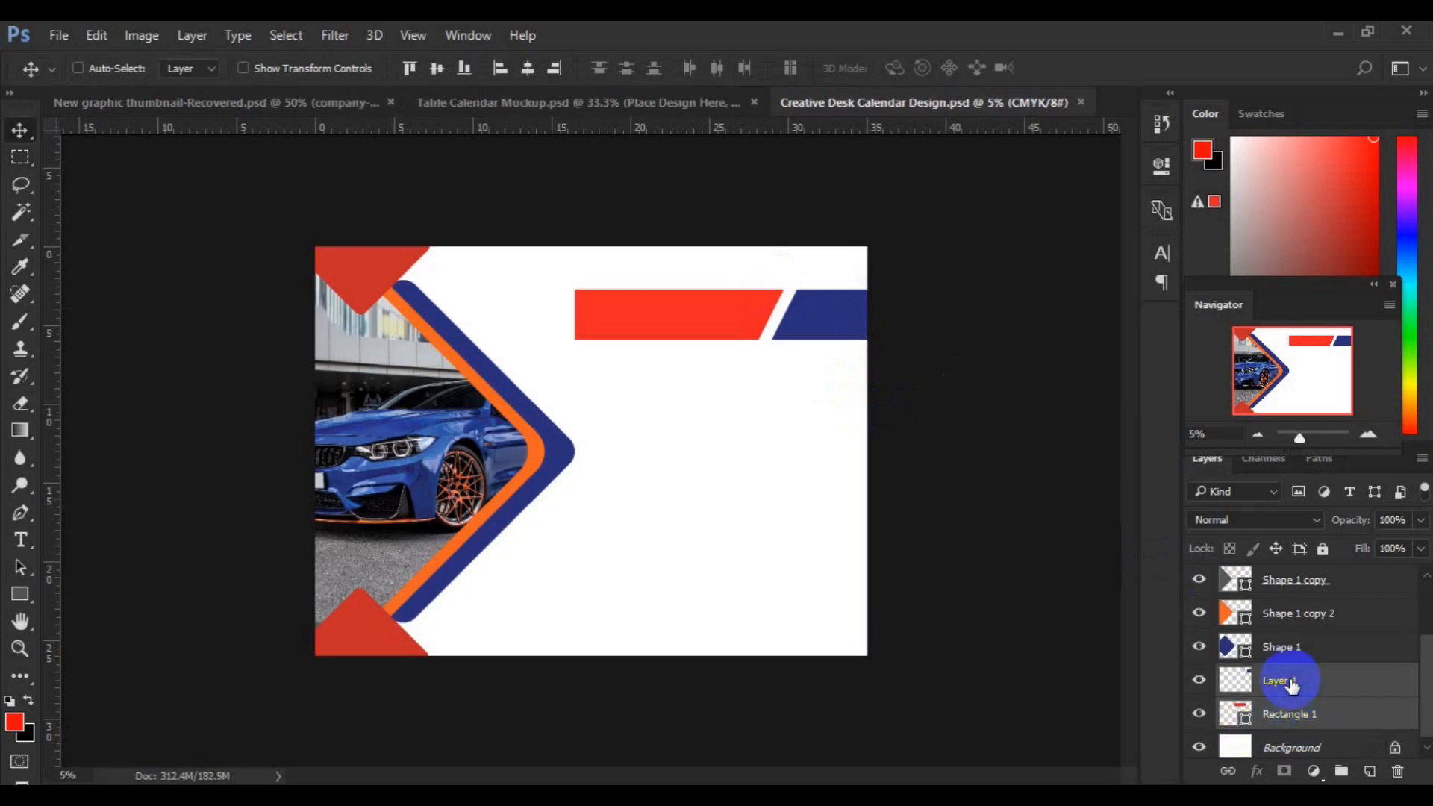
{"action": "key", "text": "ctrl+g"}
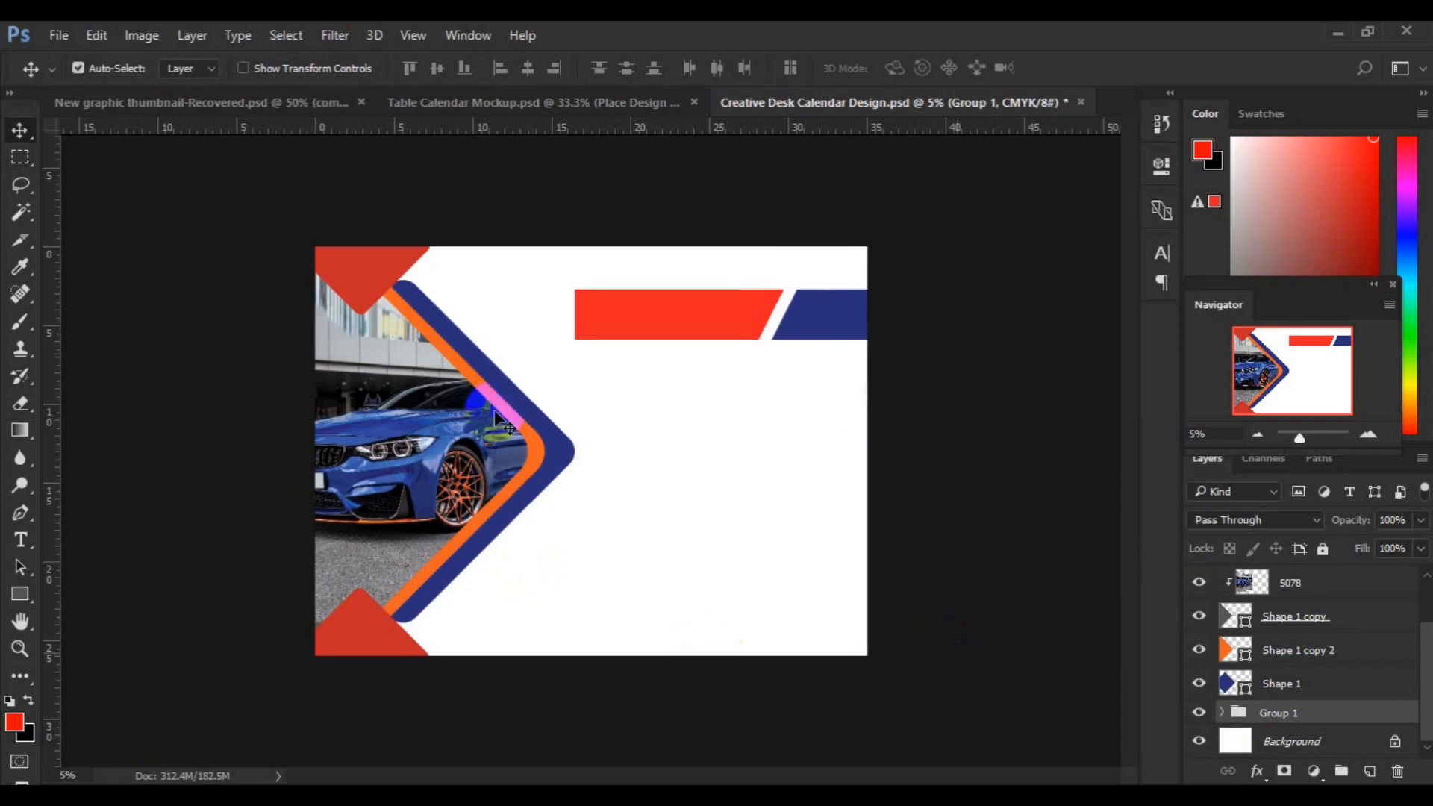
- Bring the January date grid from Untitled-1.psd into the design, scale it to about 175%, and place it below the header bars
{"action": "left_click_drag", "start_coordinate": [870, 478], "coordinate": [937, 107]}
{"action": "left_click_drag", "start_coordinate": [756, 342], "coordinate": [662, 415]}
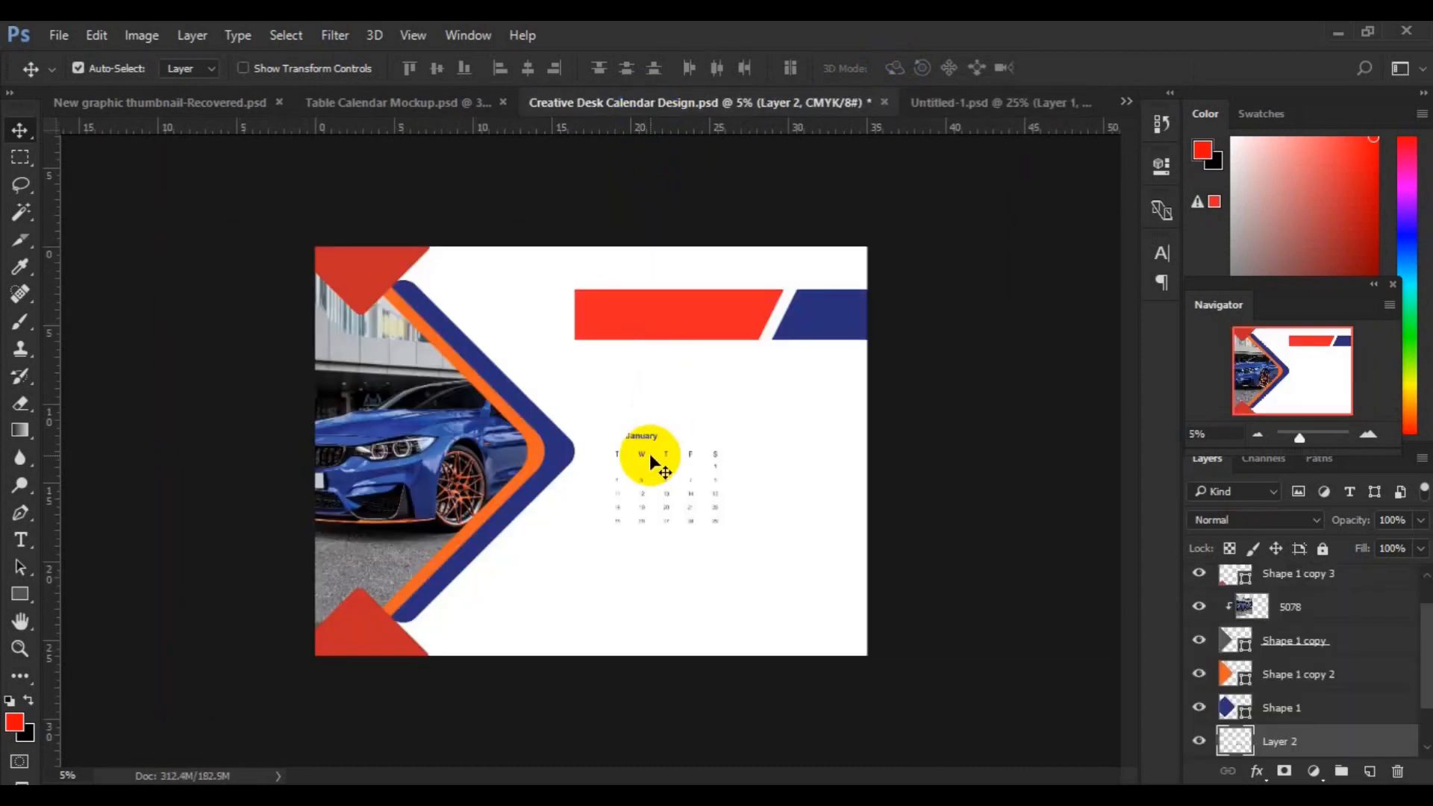
{"action": "key", "text": "ctrl+t"}
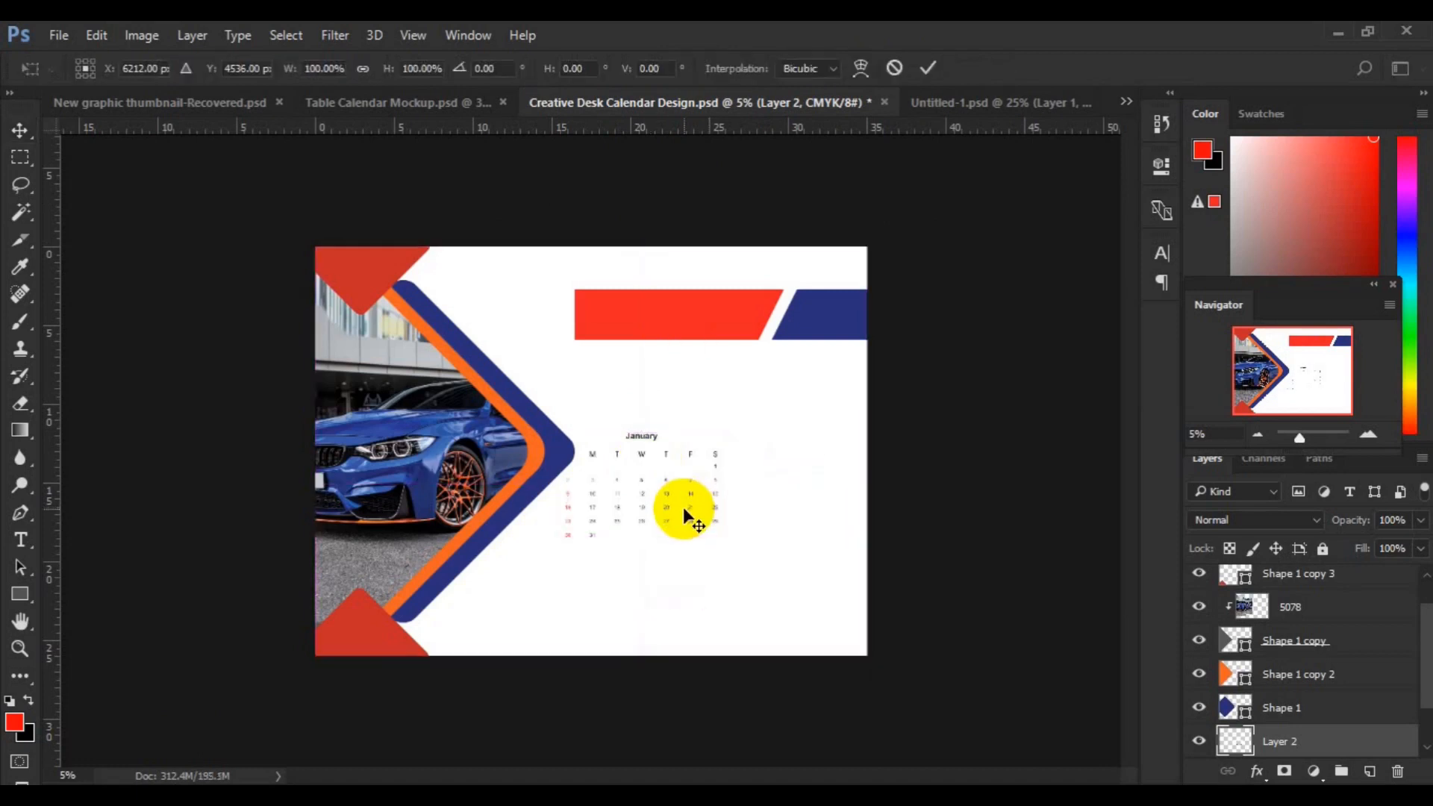
{"action": "left_click_drag", "start_coordinate": [726, 537], "coordinate": [794, 587]}
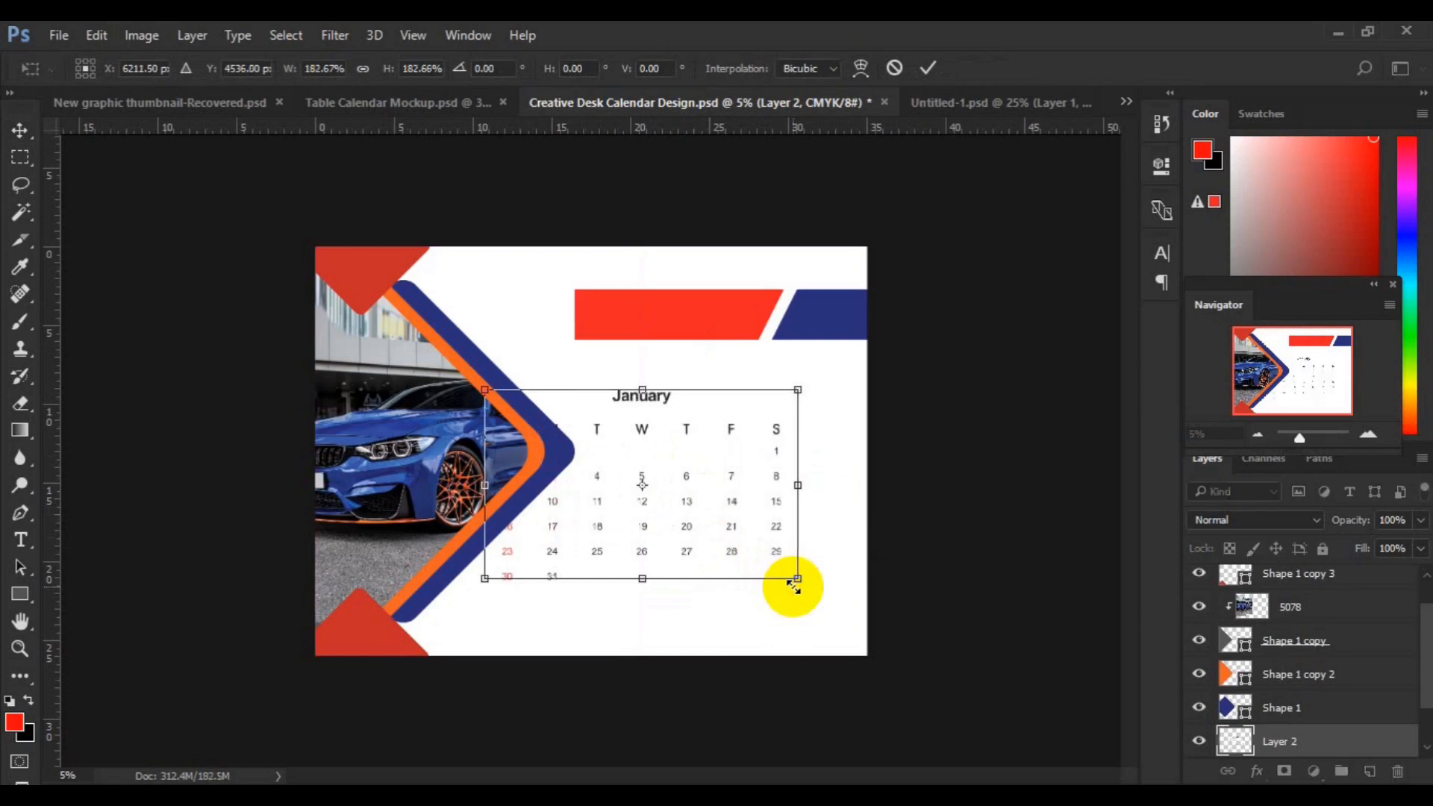
{"action": "mouse_move", "coordinate": [742, 526]}
{"action": "left_mouse_down"}
{"action": "mouse_move", "coordinate": [797, 518]}
{"action": "mouse_move", "coordinate": [759, 515]}
{"action": "left_mouse_up"}
{"action": "left_click_drag", "start_coordinate": [864, 565], "coordinate": [858, 561]}
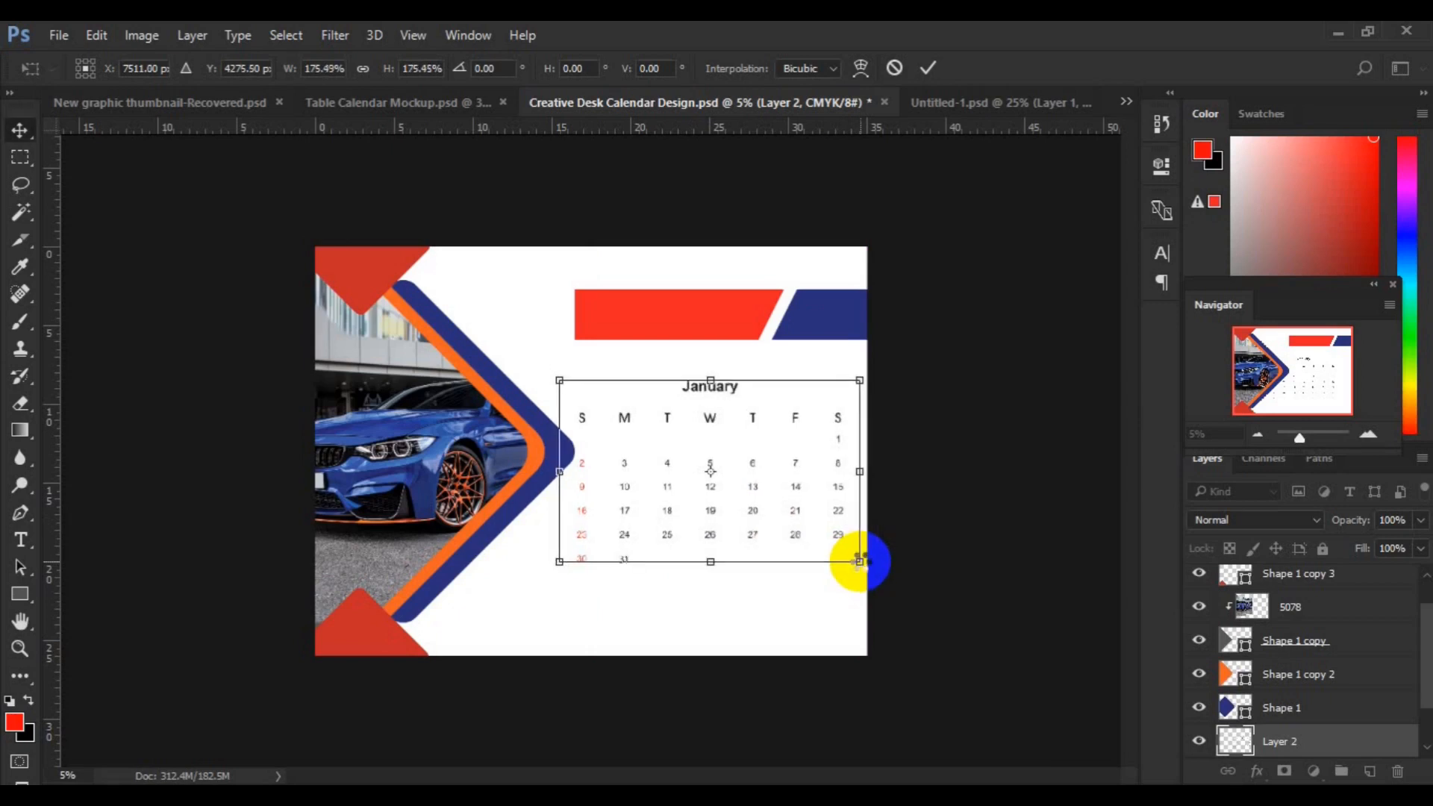
{"action": "key", "text": "Return"}
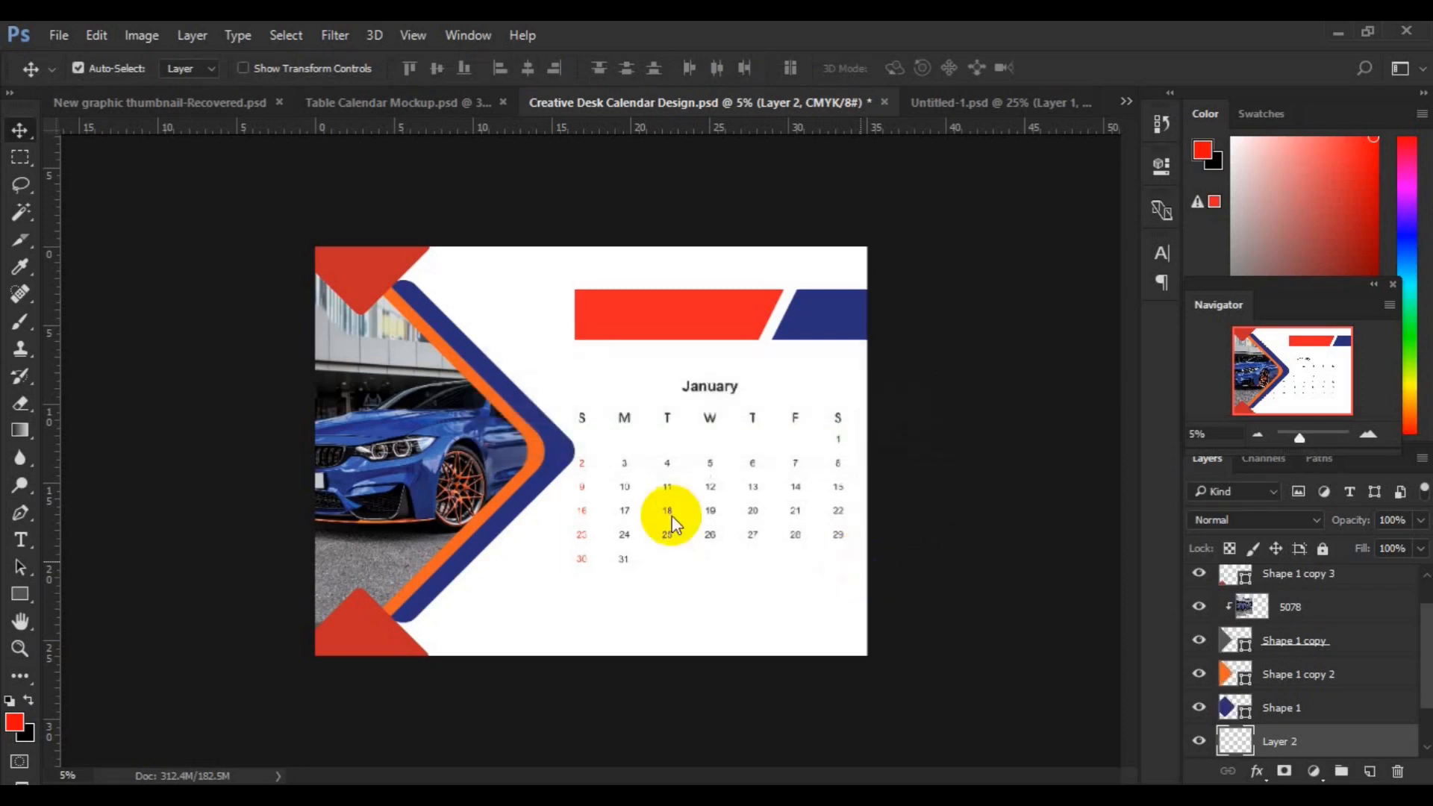
{"action": "left_click_drag", "start_coordinate": [667, 514], "coordinate": [671, 502]}
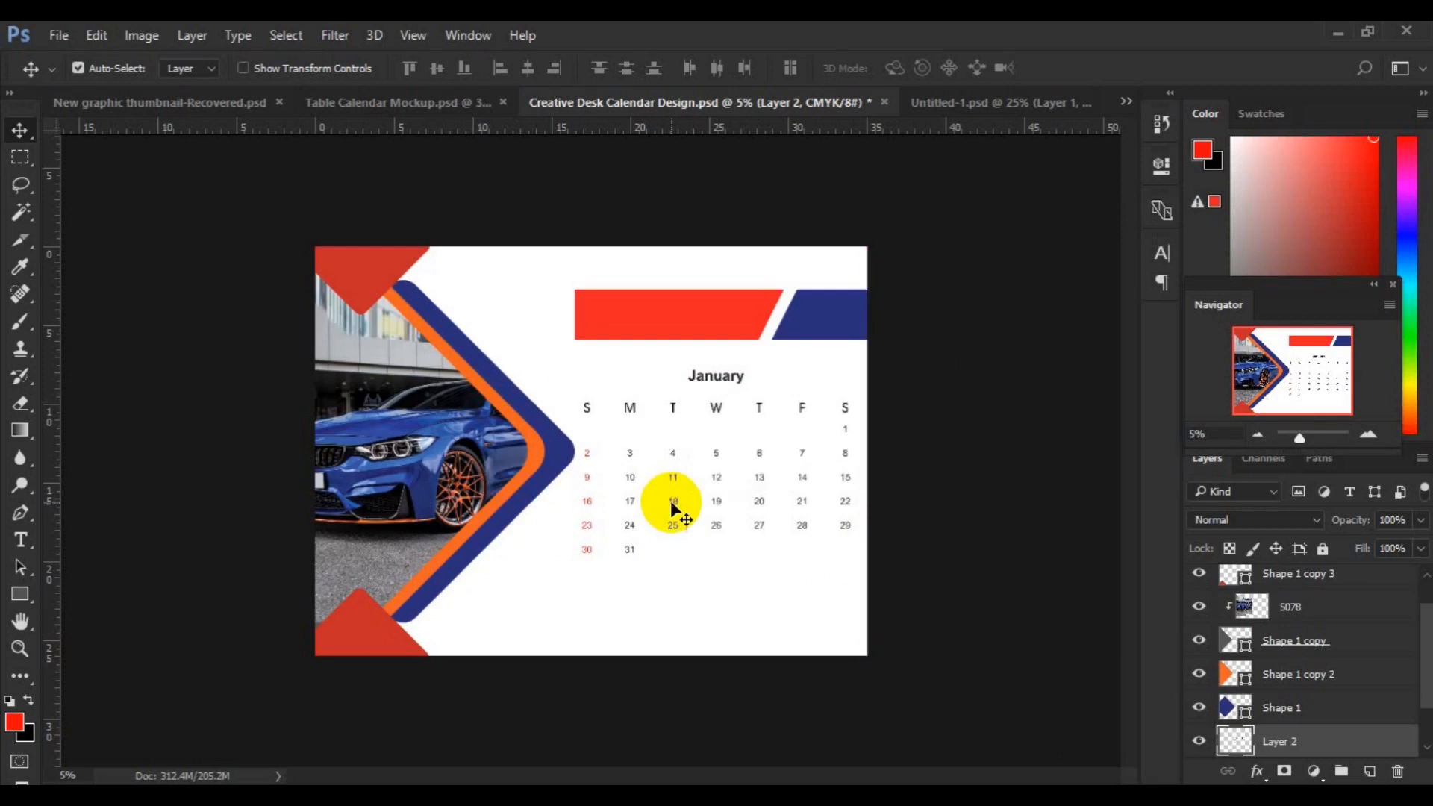
- Cut the "January" heading out of the date grid layer
{"action": "left_click", "coordinate": [21, 157]}
{"action": "left_click_drag", "start_coordinate": [656, 358], "coordinate": [782, 396]}
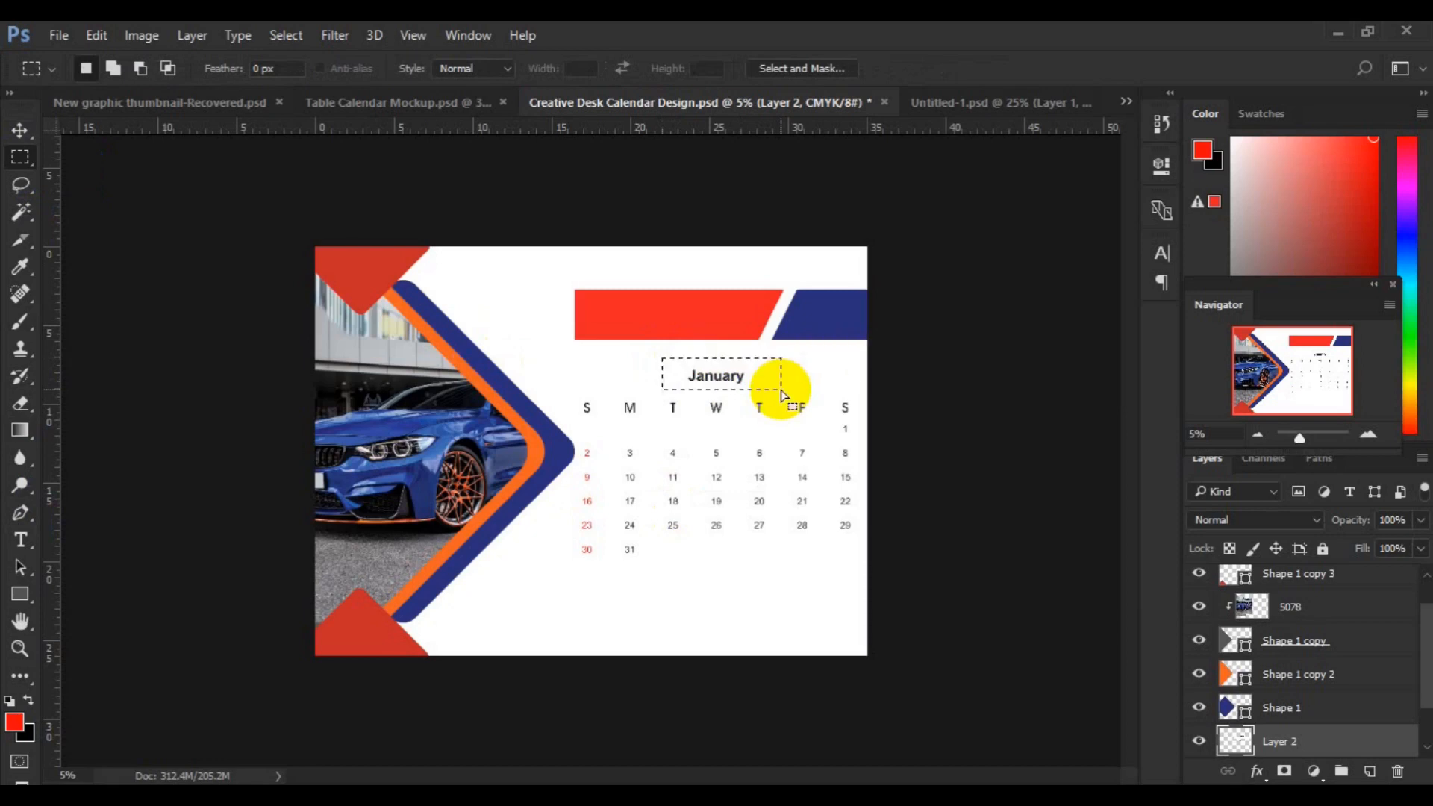
{"action": "key", "text": "ctrl+x"}
{"action": "key", "text": "v"}
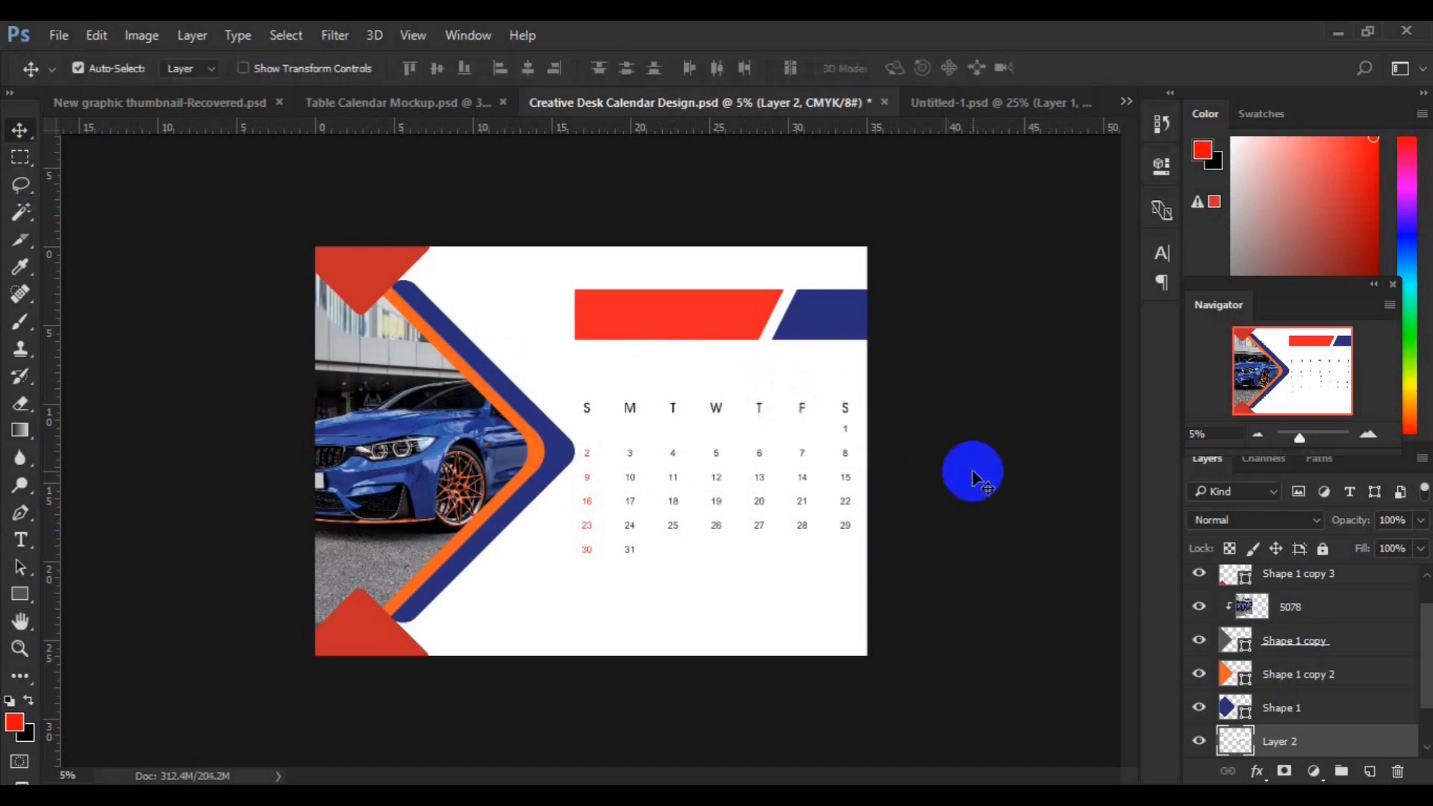
- Add the text "January" in white (ffffff) over the red bar, on a new layer above it
{"action": "left_click", "coordinate": [655, 306]}
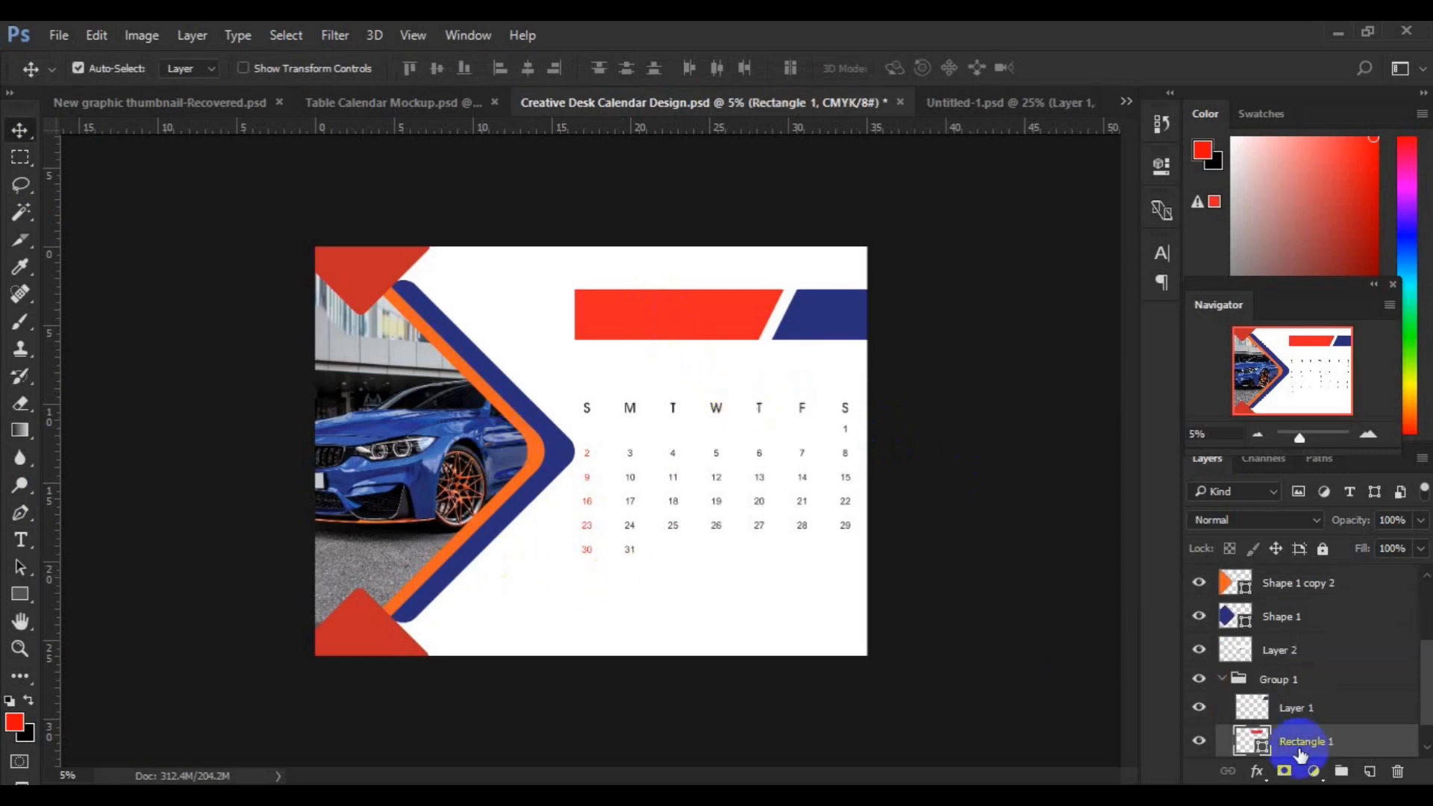
{"action": "left_click", "coordinate": [1370, 773]}
{"action": "left_click", "coordinate": [20, 538]}
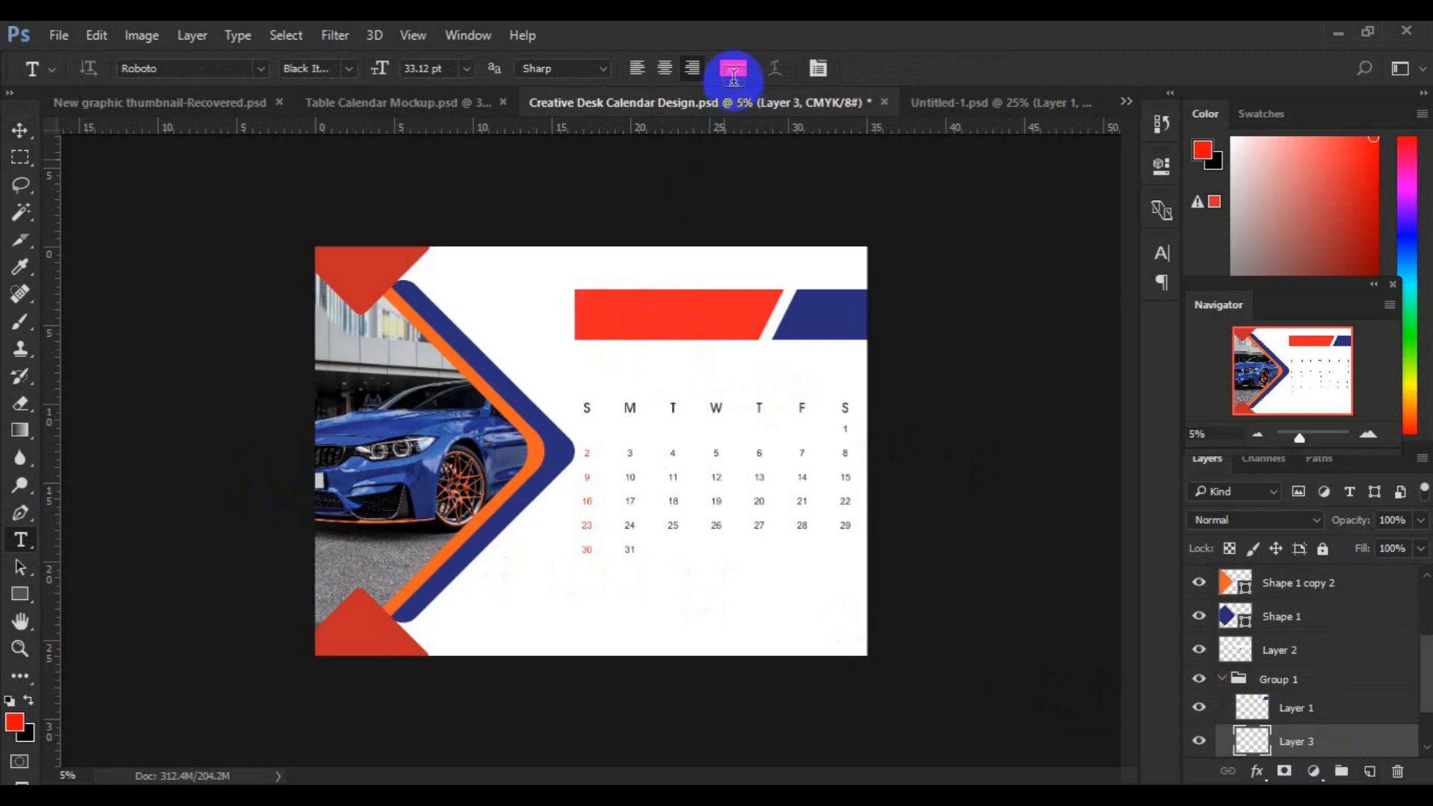
{"action": "left_click", "coordinate": [733, 69]}
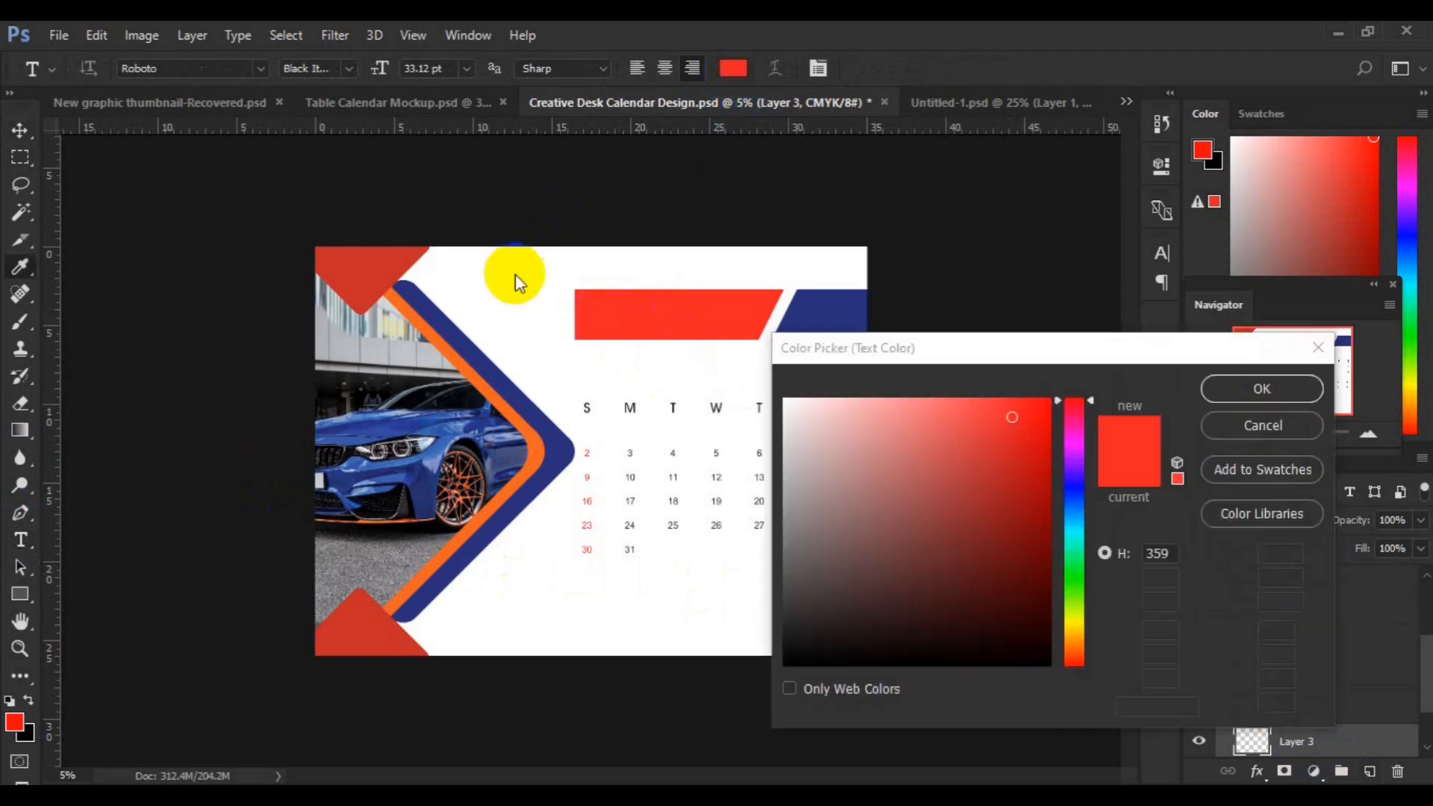
{"action": "left_click", "coordinate": [522, 284]}
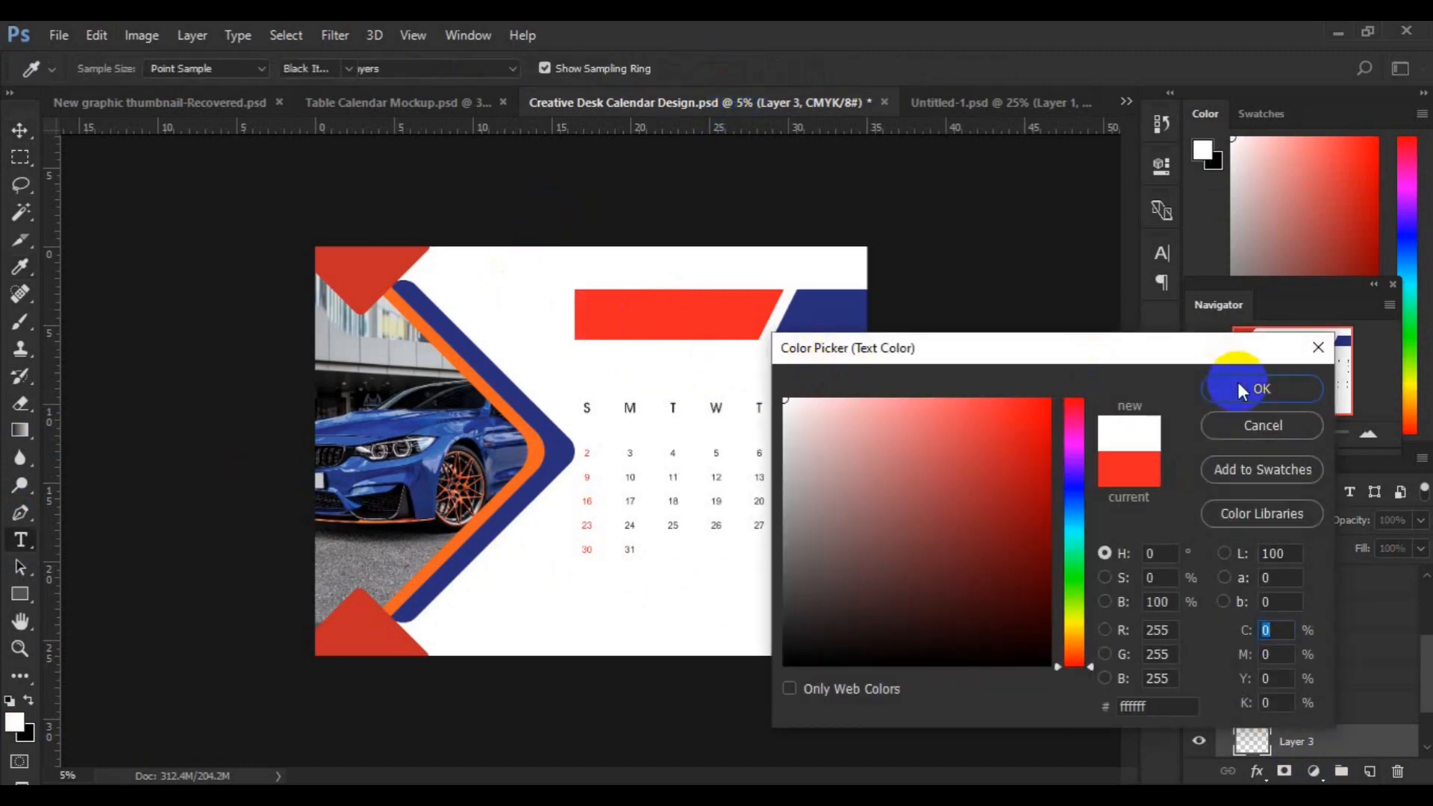
{"action": "left_click", "coordinate": [1261, 388]}
{"action": "left_click", "coordinate": [610, 317]}
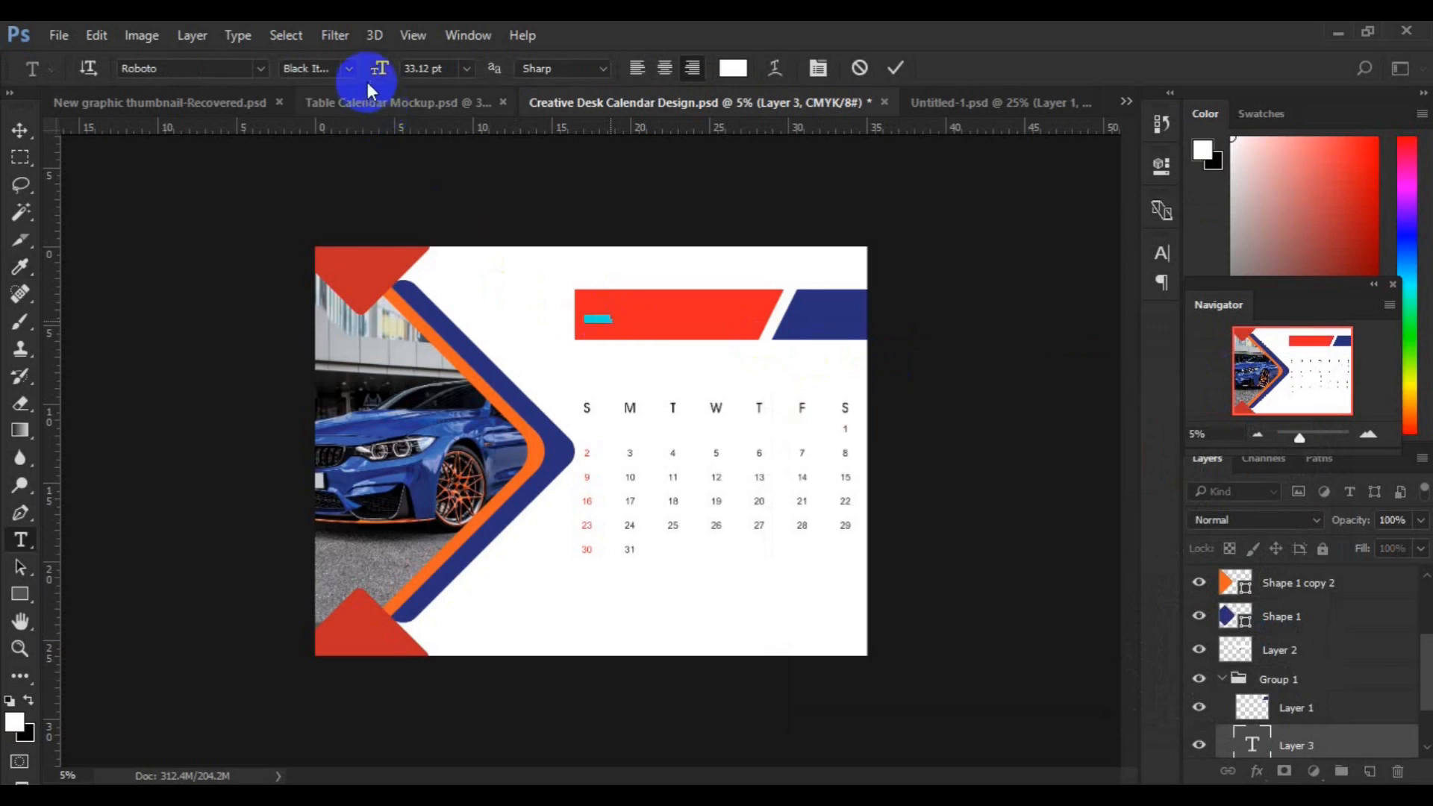
- Change the January text to the Maudlyn font at 115.12 pt
{"action": "left_click", "coordinate": [348, 68]}
{"action": "left_click", "coordinate": [383, 68]}
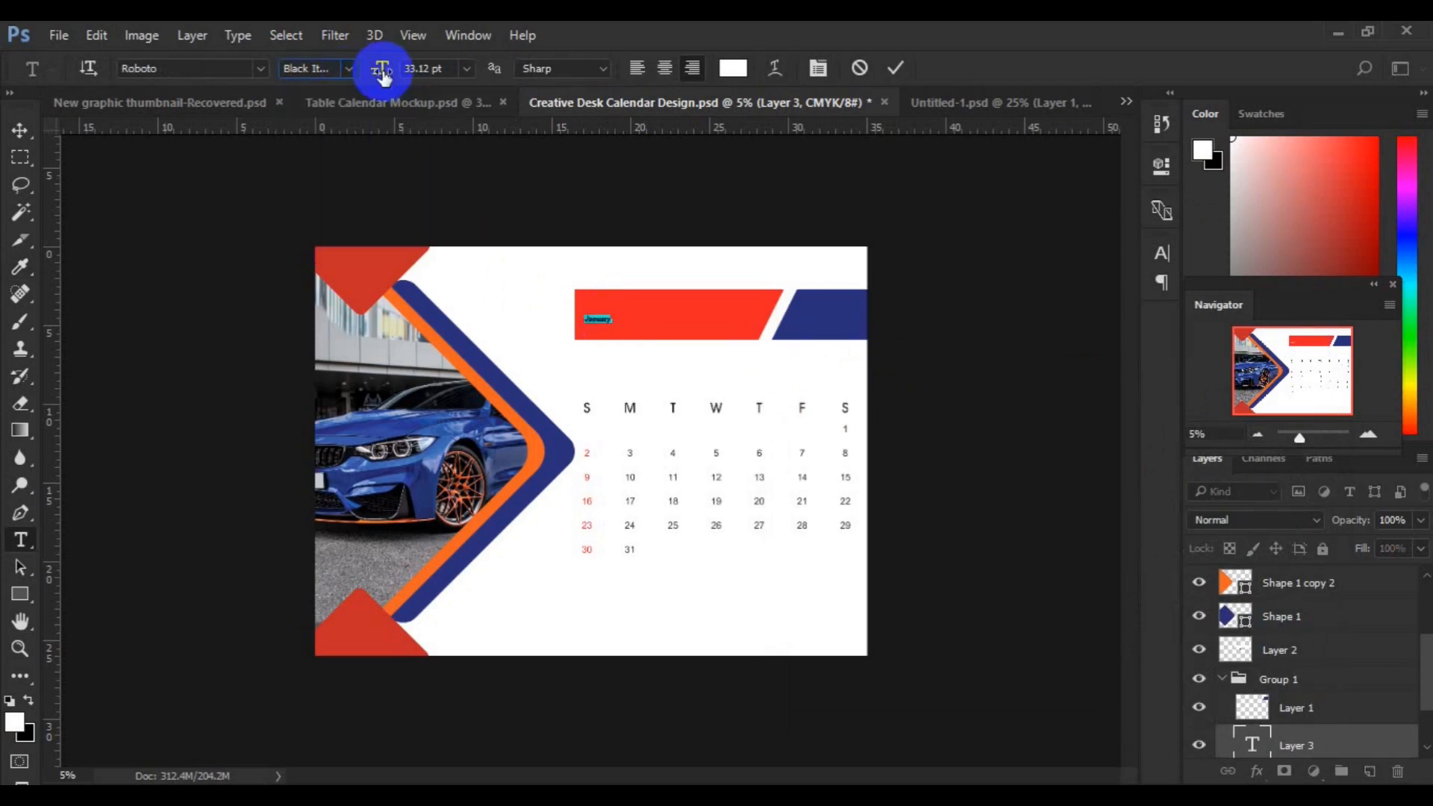
{"action": "left_click_drag", "start_coordinate": [384, 68], "coordinate": [452, 78]}
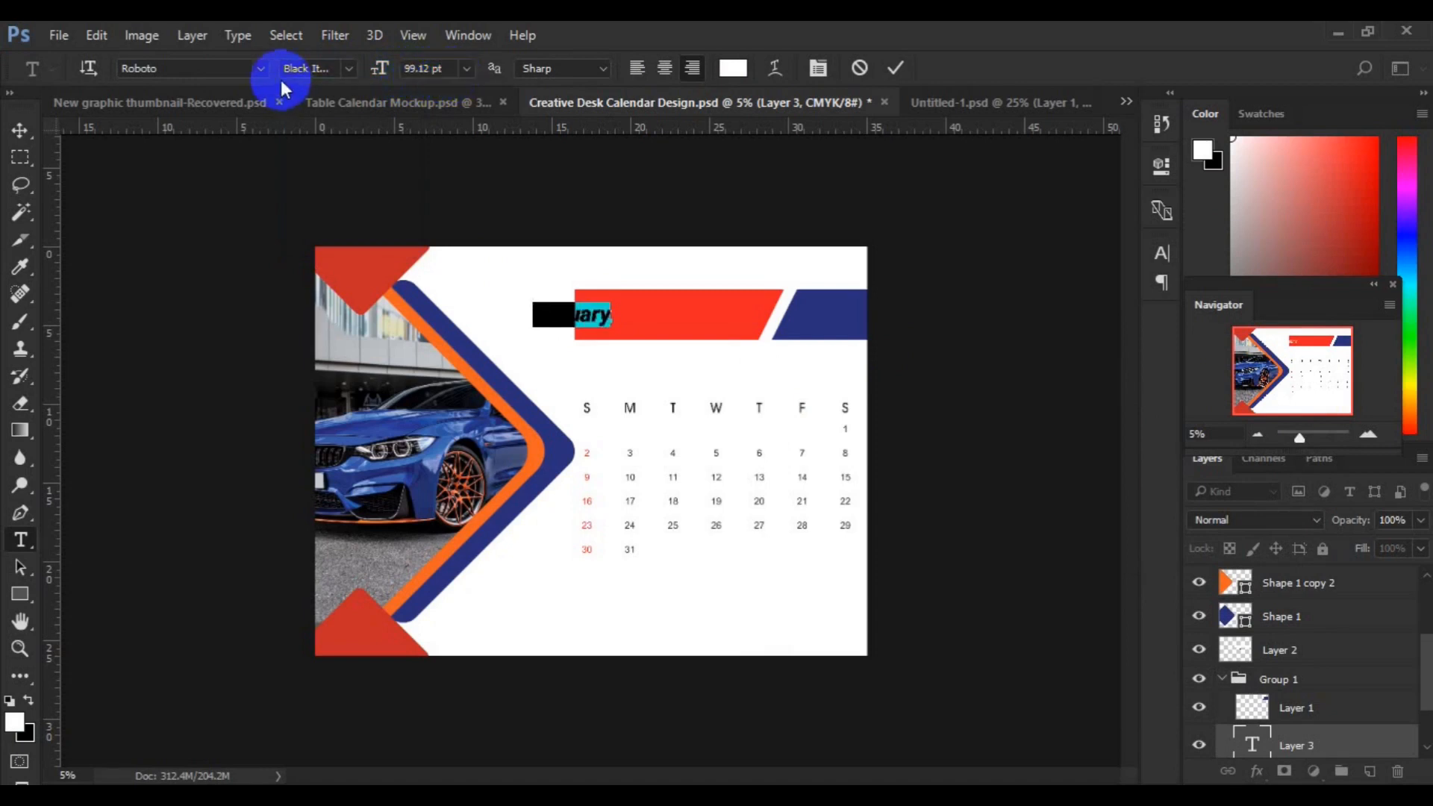
{"action": "left_click", "coordinate": [262, 68]}
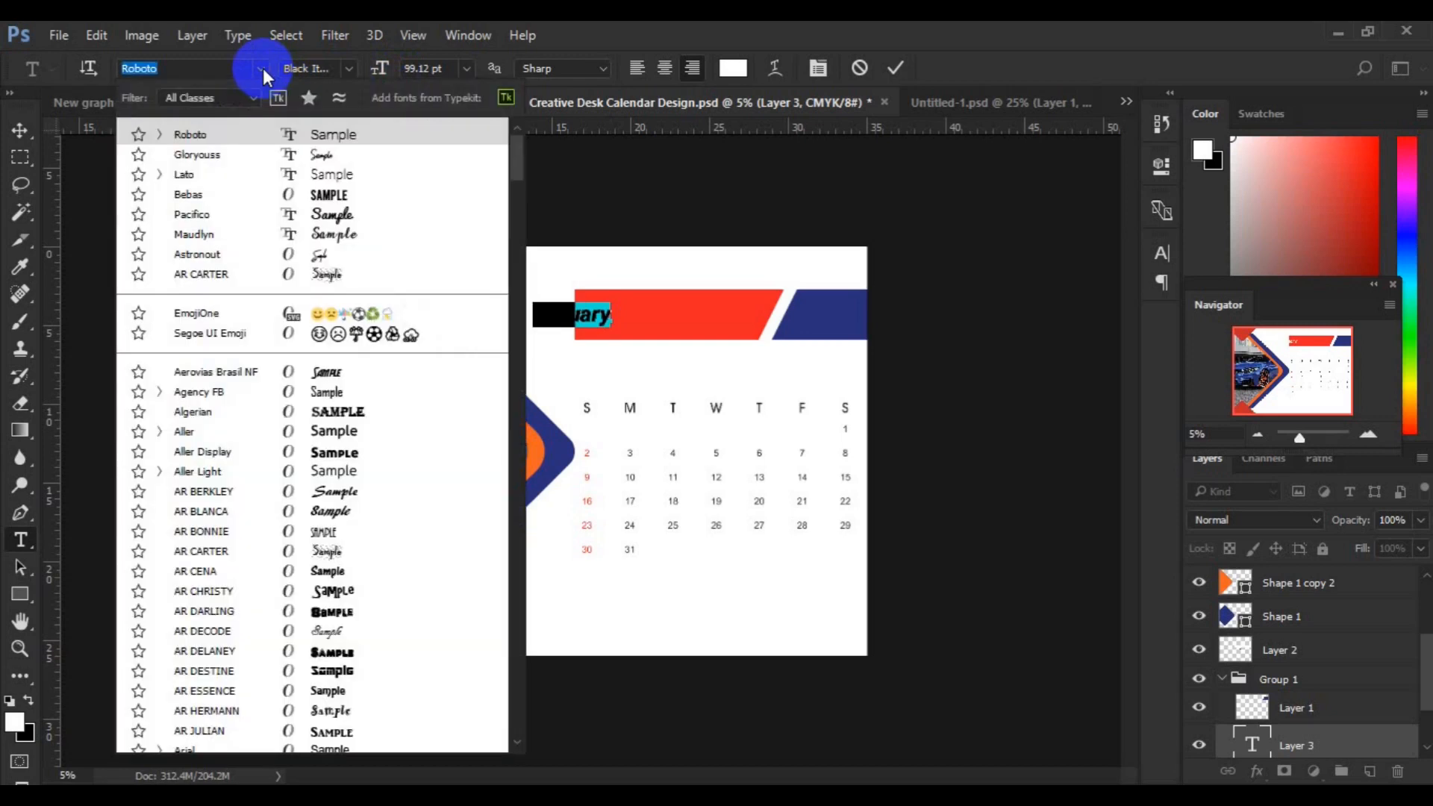
{"action": "left_click", "coordinate": [295, 237]}
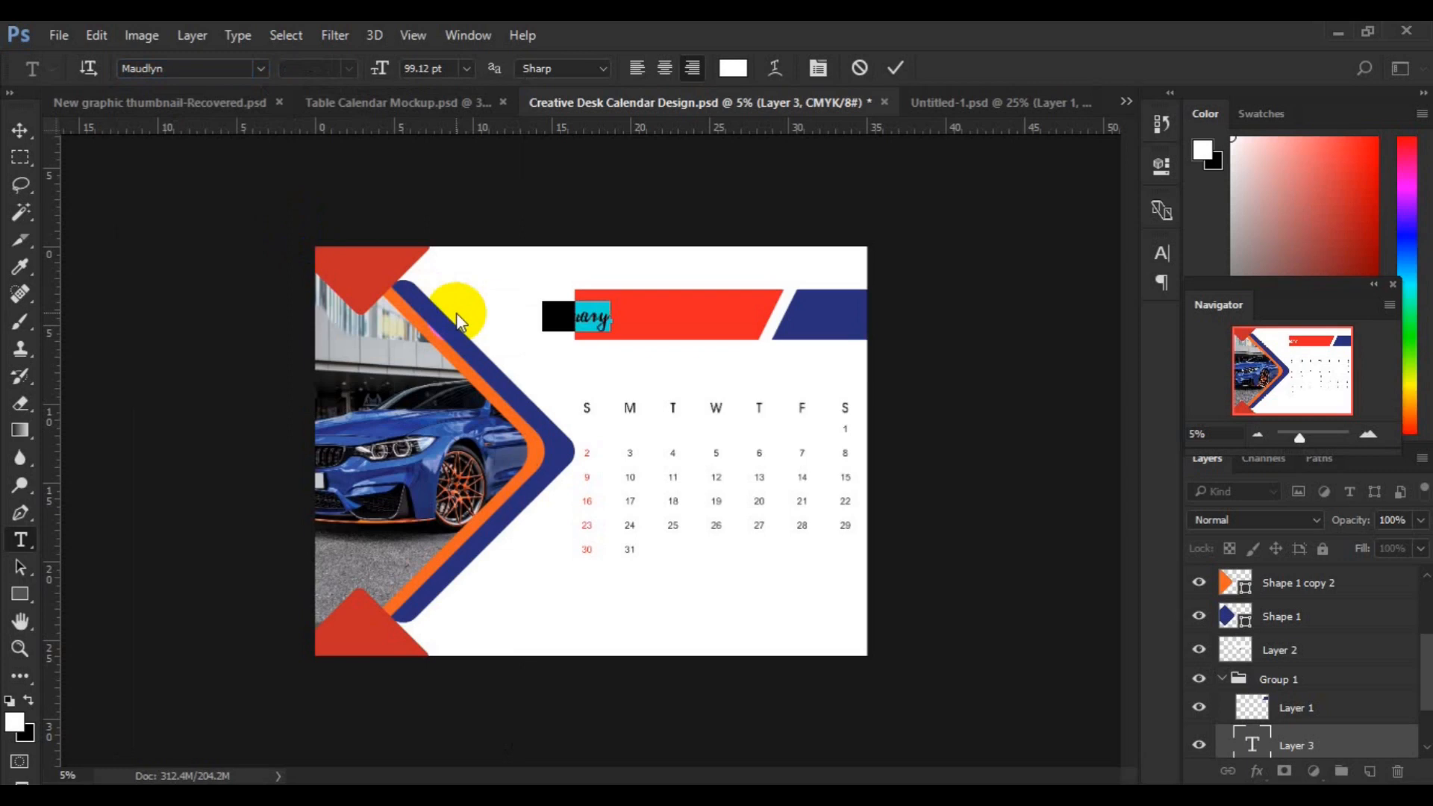
{"action": "key", "text": "Right"}
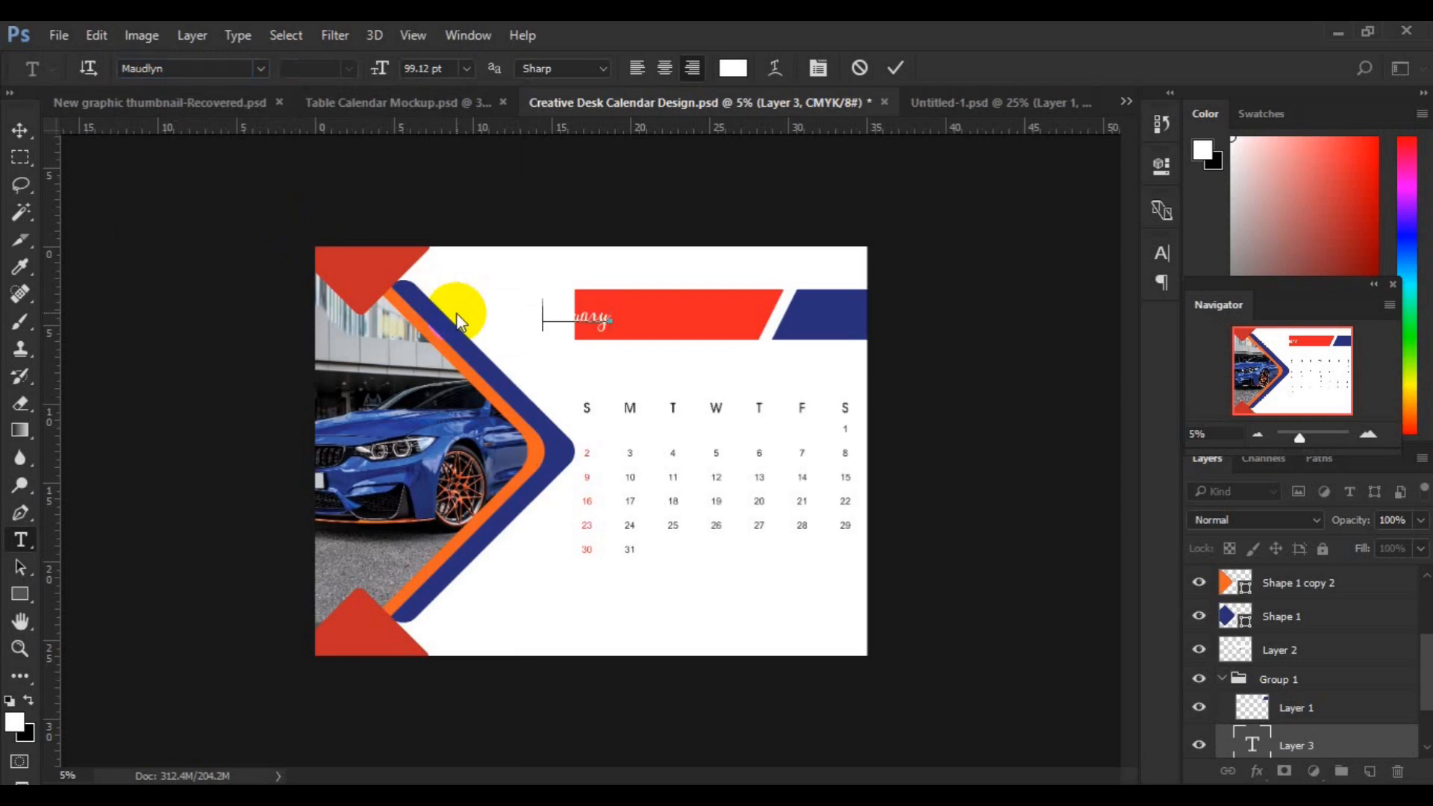
{"action": "key", "text": "ctrl+a"}
{"action": "left_click_drag", "start_coordinate": [379, 67], "coordinate": [401, 70]}
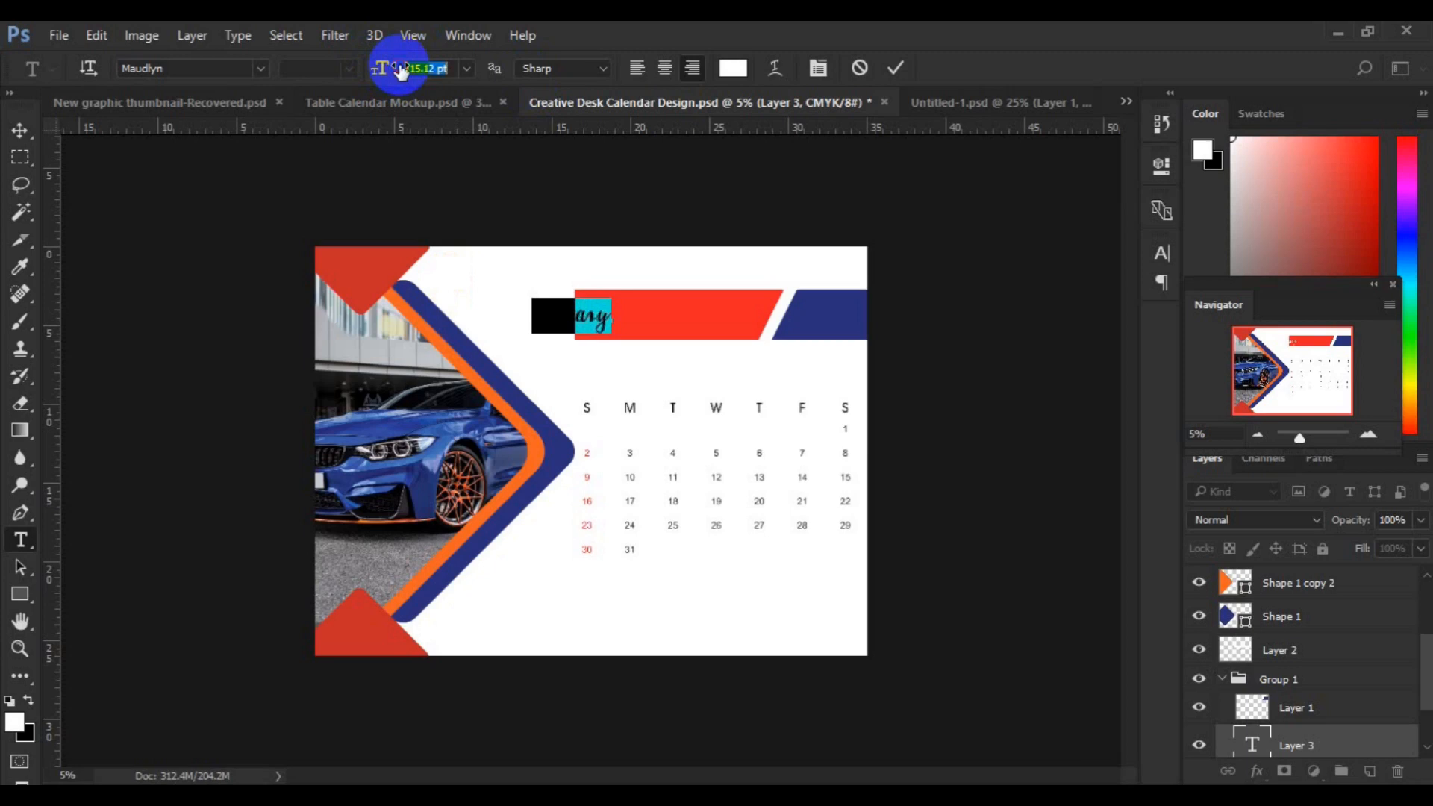
- Commit the January text and move it right so it sits fully within the red bar
{"action": "left_click", "coordinate": [19, 130]}
{"action": "left_click", "coordinate": [265, 217]}
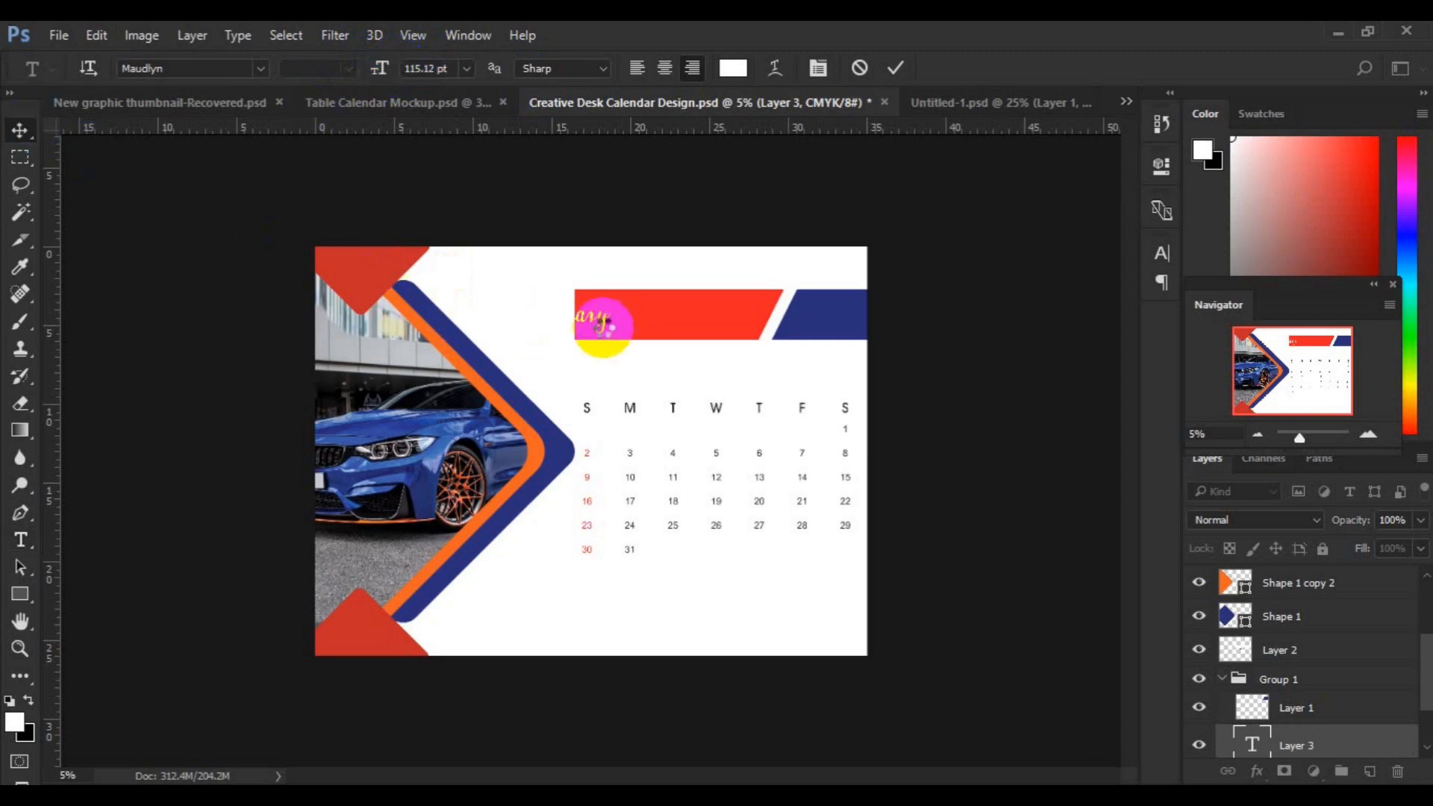
{"action": "left_click_drag", "start_coordinate": [601, 328], "coordinate": [677, 333]}
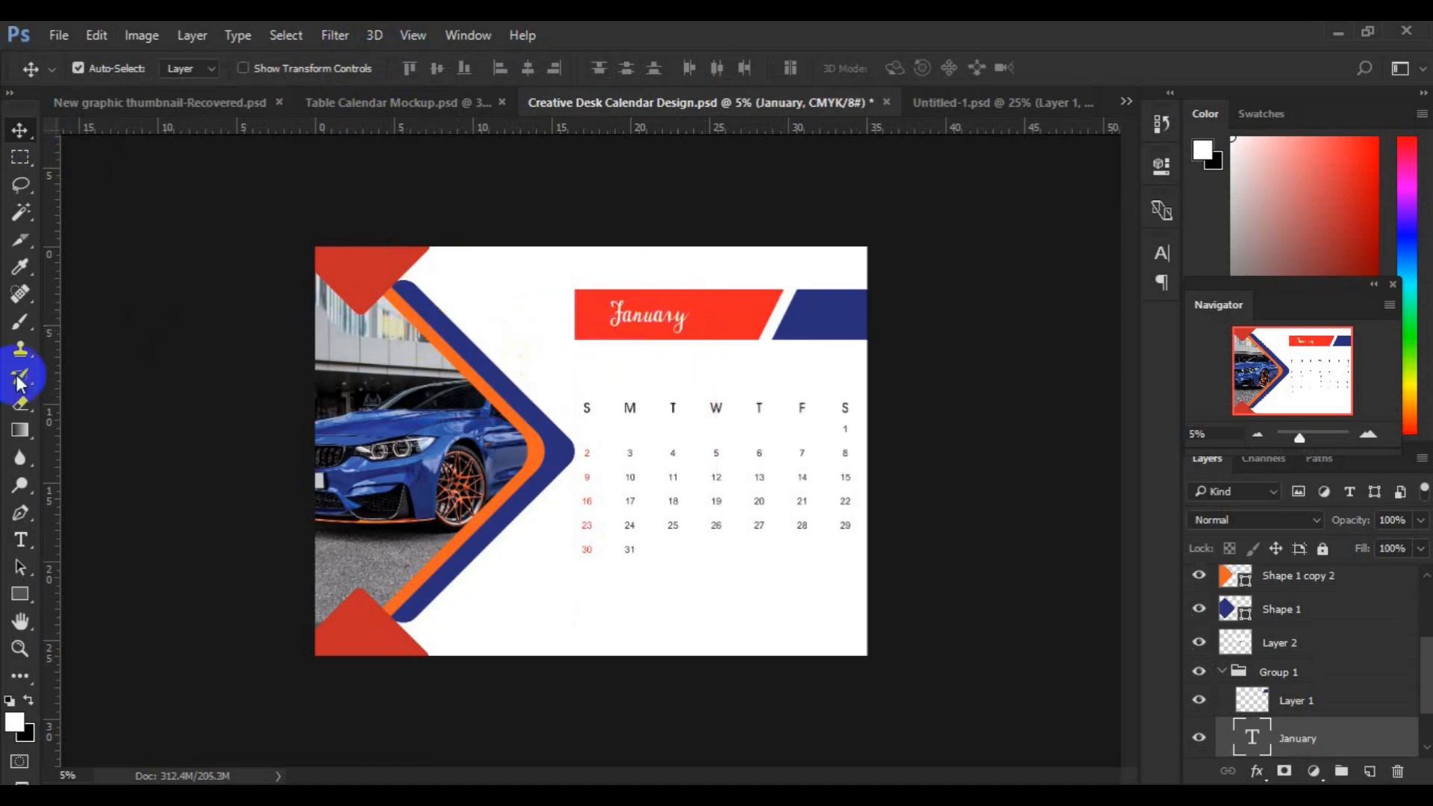
- Enlarge the January text on the red bar to 127.12 pt
{"action": "left_click", "coordinate": [21, 539]}
{"action": "left_click", "coordinate": [632, 313]}
{"action": "key", "text": "ctrl+a"}
{"action": "left_click_drag", "start_coordinate": [382, 75], "coordinate": [396, 80]}
{"action": "left_click", "coordinate": [25, 134]}
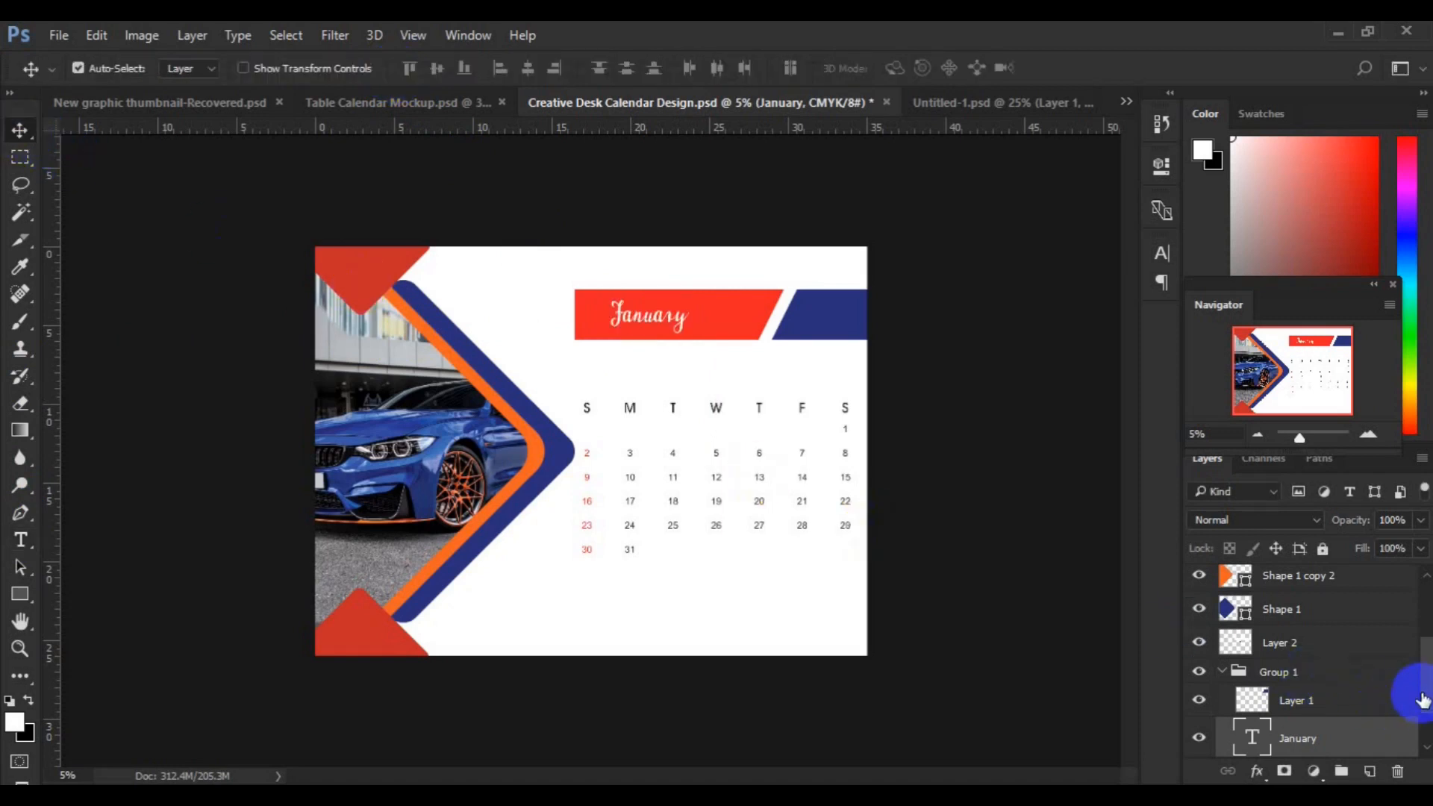
- Select the January text together with the red bar and align their horizontal centres
{"action": "left_click_drag", "start_coordinate": [1426, 701], "coordinate": [1426, 727]}
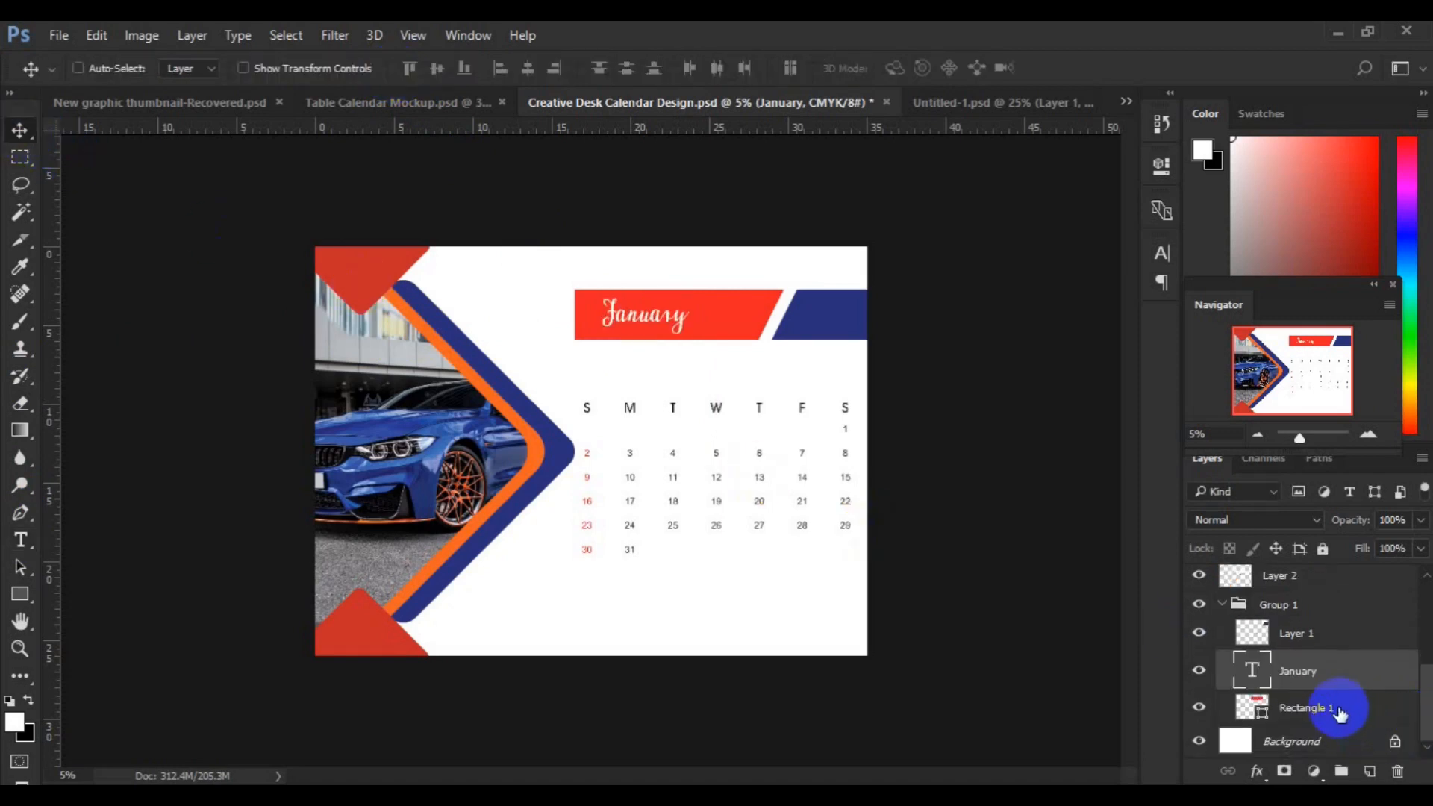
{"action": "left_click", "coordinate": [1339, 713], "text": "ctrl"}
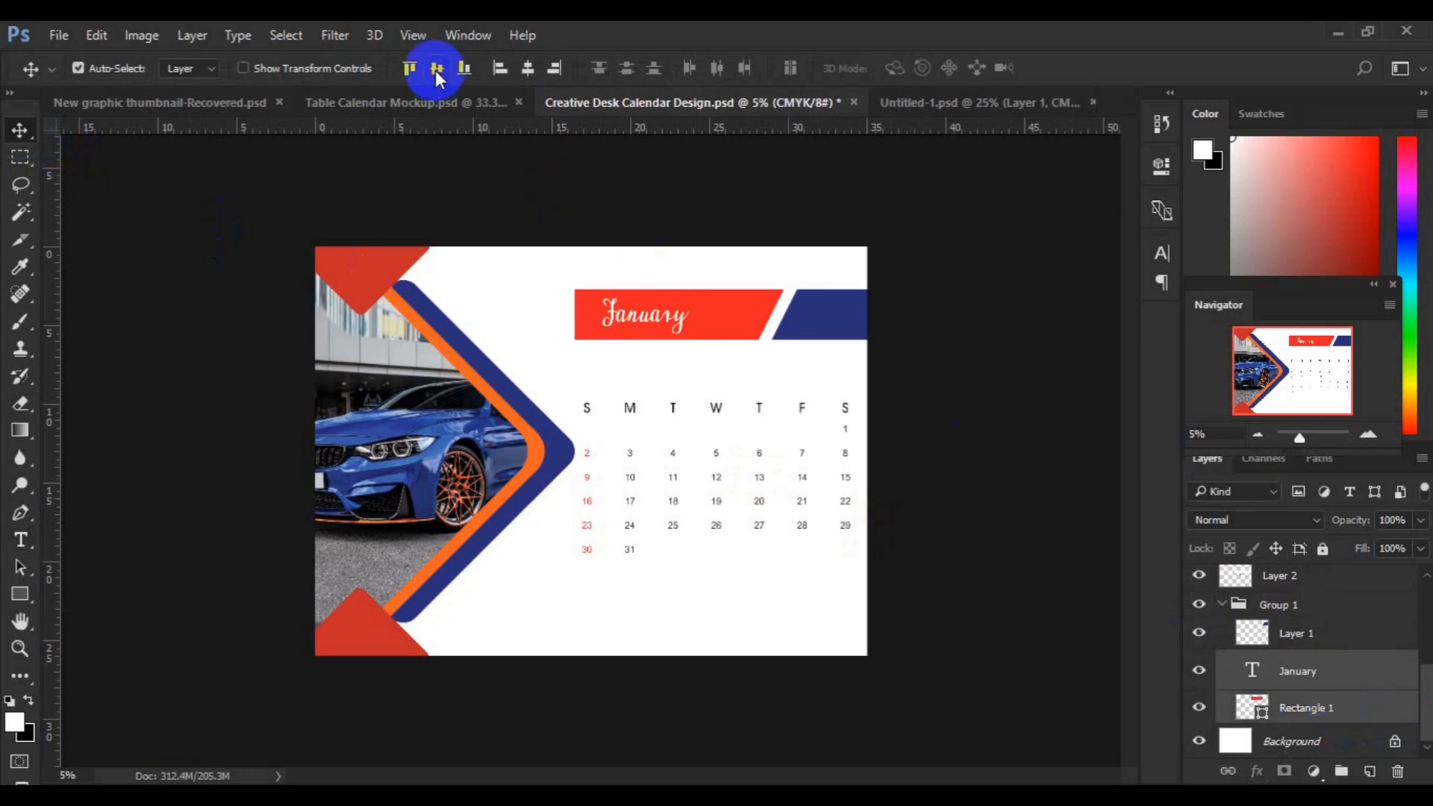
{"action": "left_click", "coordinate": [528, 70]}
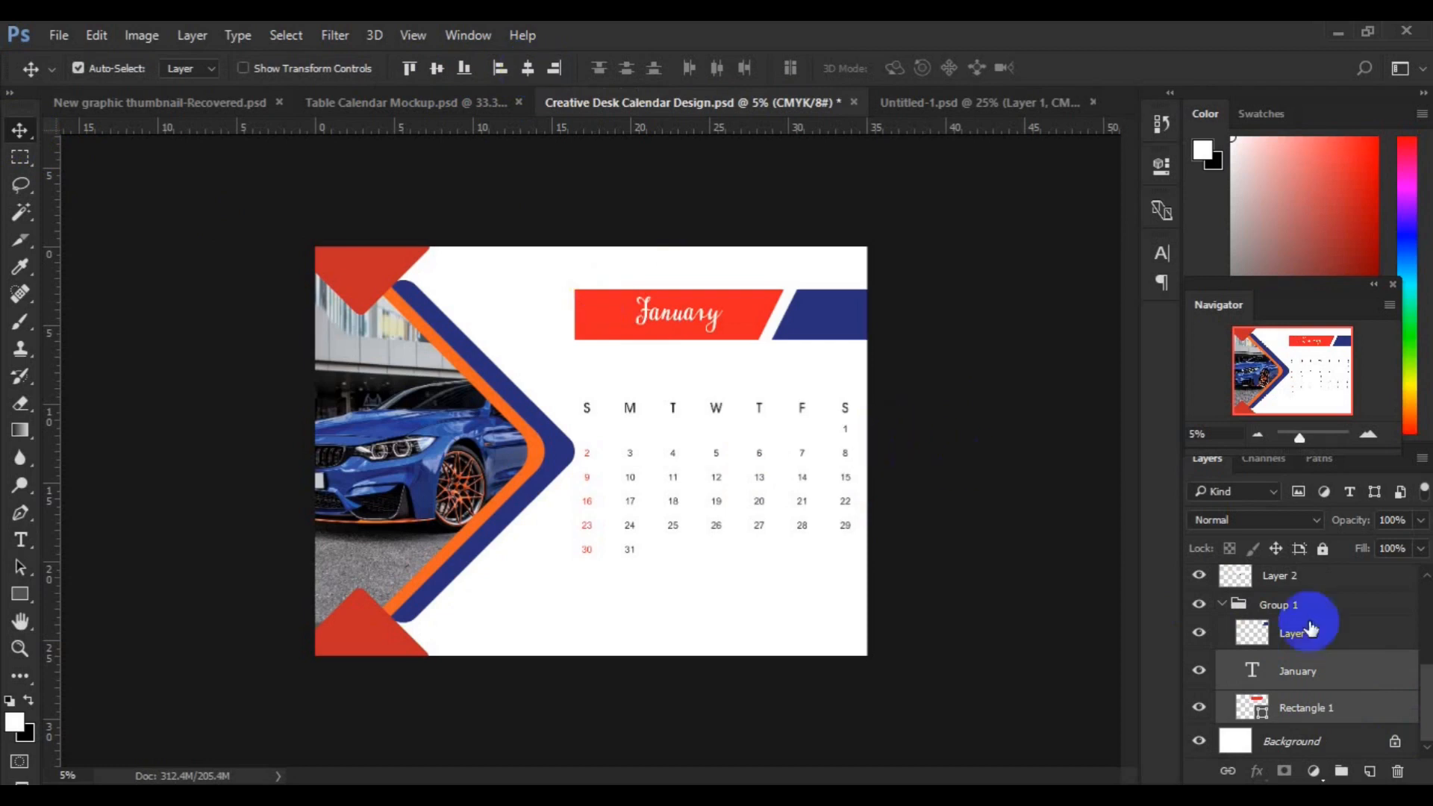
- Duplicate the January text onto the blue bar and place the copy's layer above the blue bar's layer
{"action": "left_click", "coordinate": [1311, 675]}
{"action": "left_click_drag", "start_coordinate": [659, 323], "coordinate": [813, 318]}
{"action": "left_click_drag", "start_coordinate": [1328, 681], "coordinate": [1322, 631]}
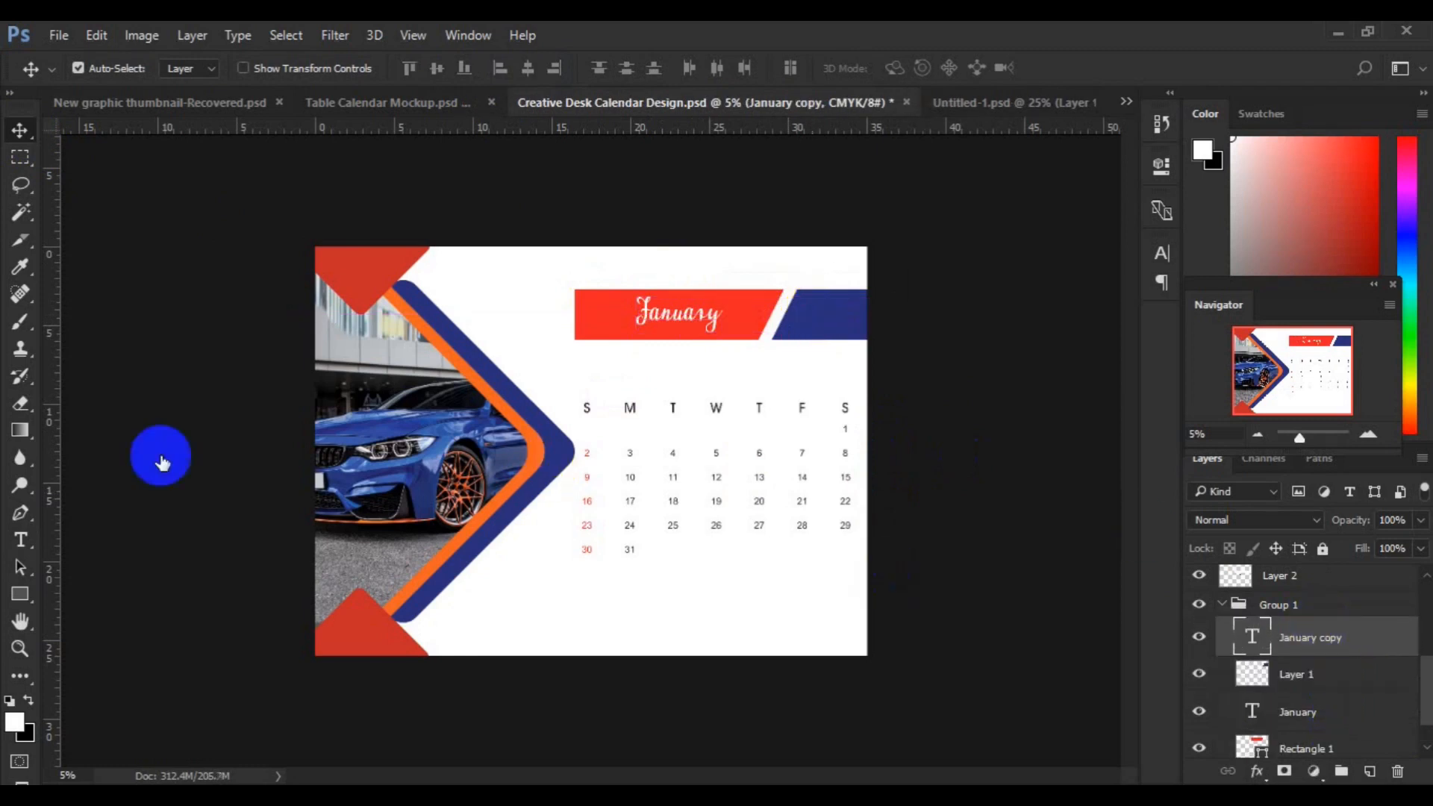
- Replace the duplicated January text on the blue bar with 2022 and commit it
{"action": "left_click", "coordinate": [24, 550]}
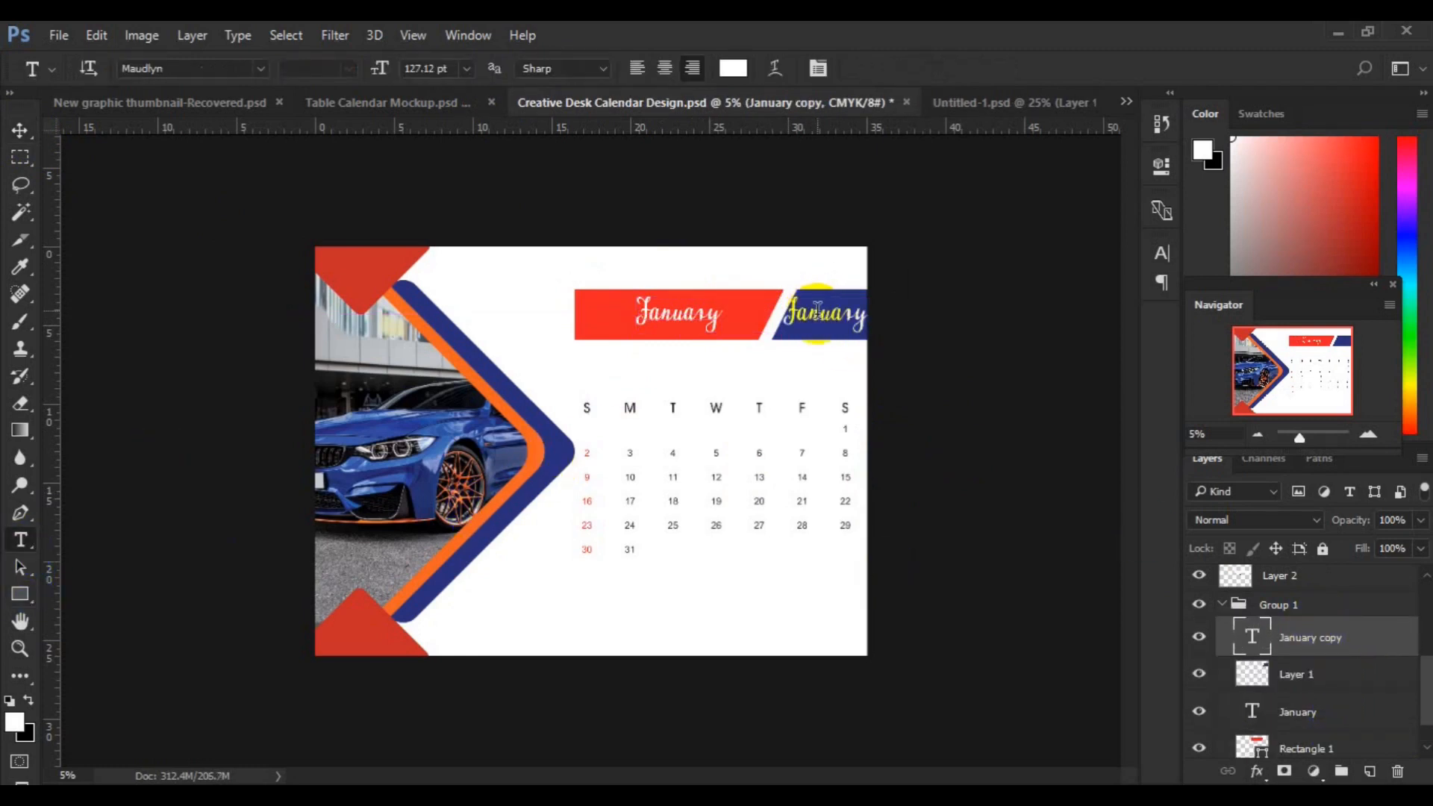
{"action": "left_click", "coordinate": [817, 312]}
{"action": "key", "text": "ctrl+a"}
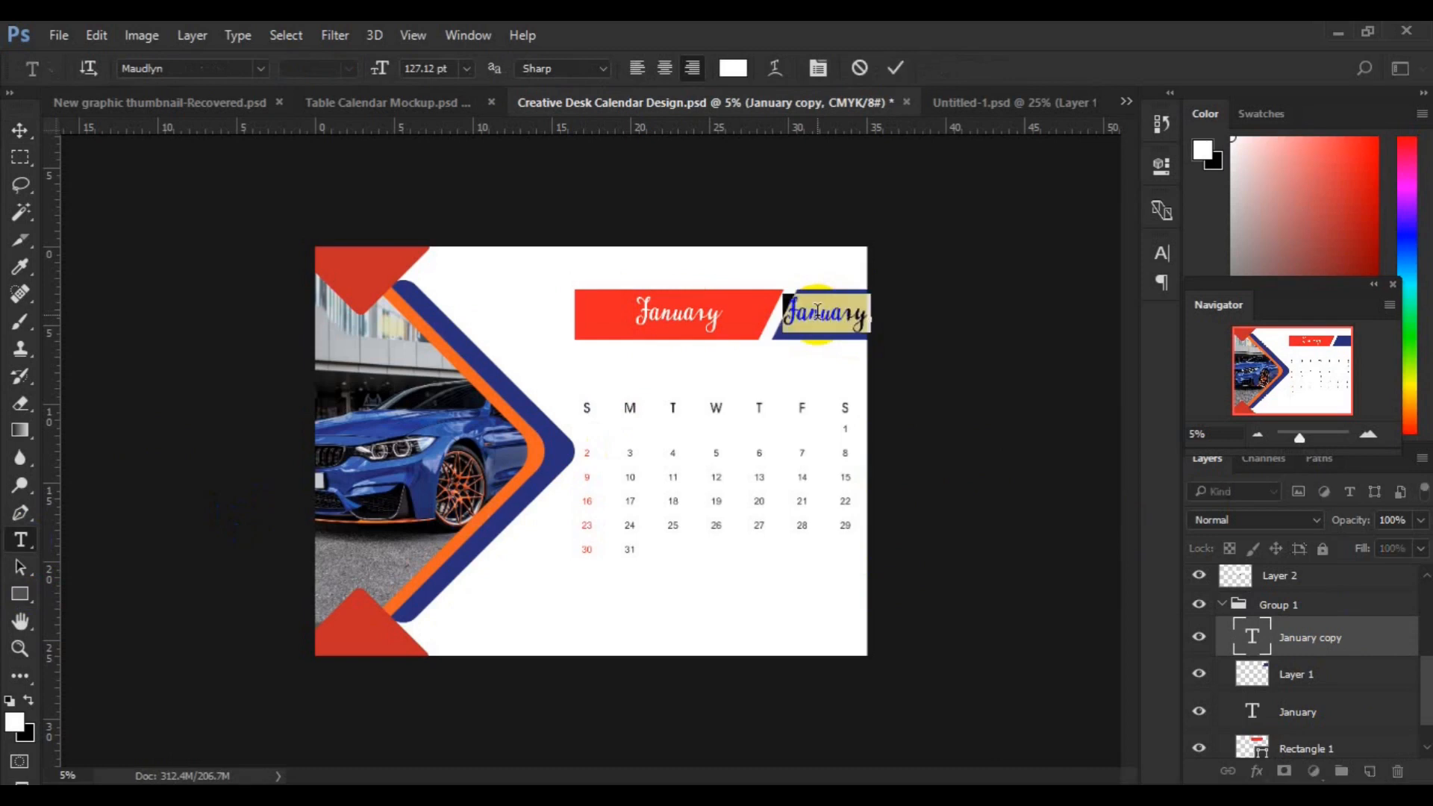
{"action": "key", "text": "BackSpace"}
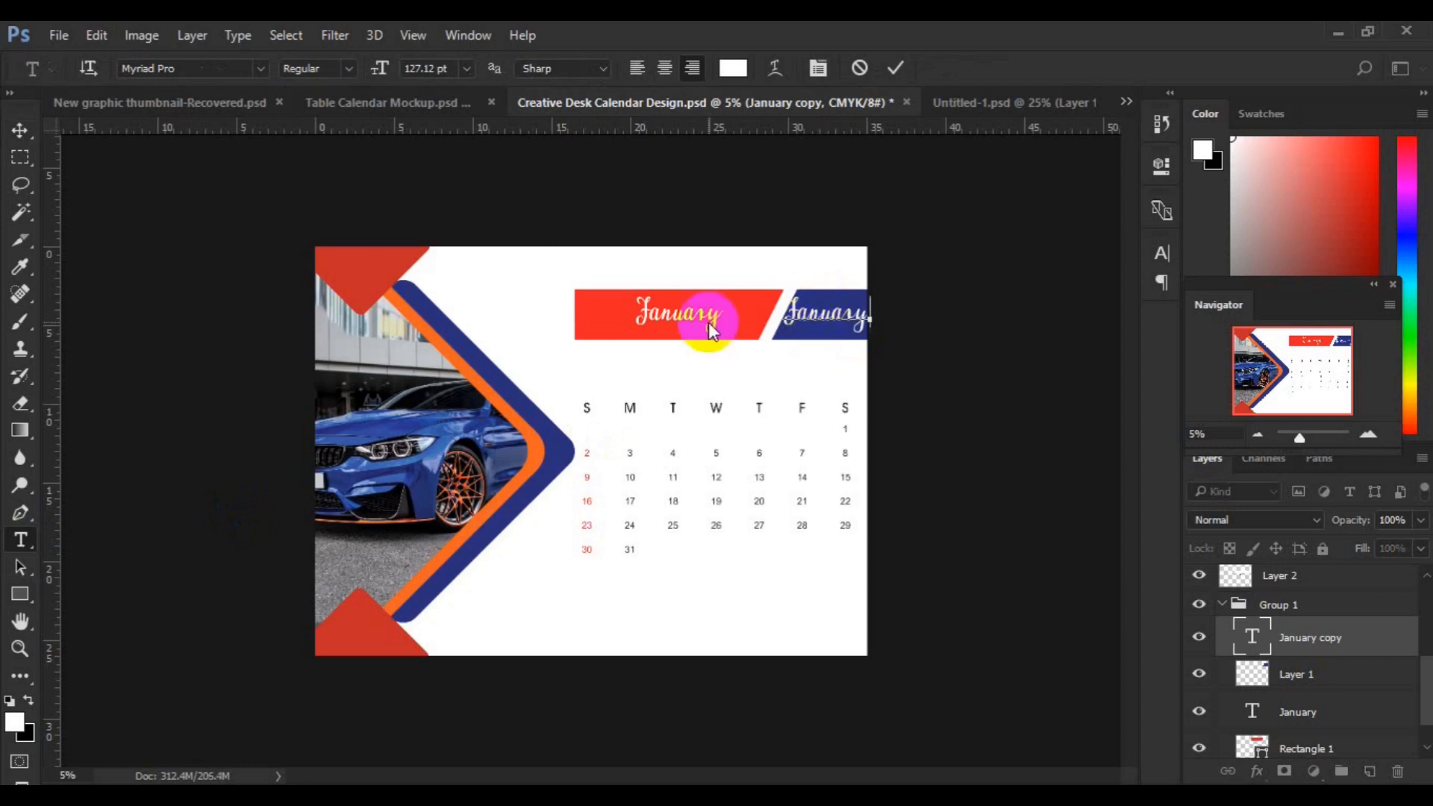
{"action": "type", "text": "2022"}
{"action": "left_click", "coordinate": [20, 130]}
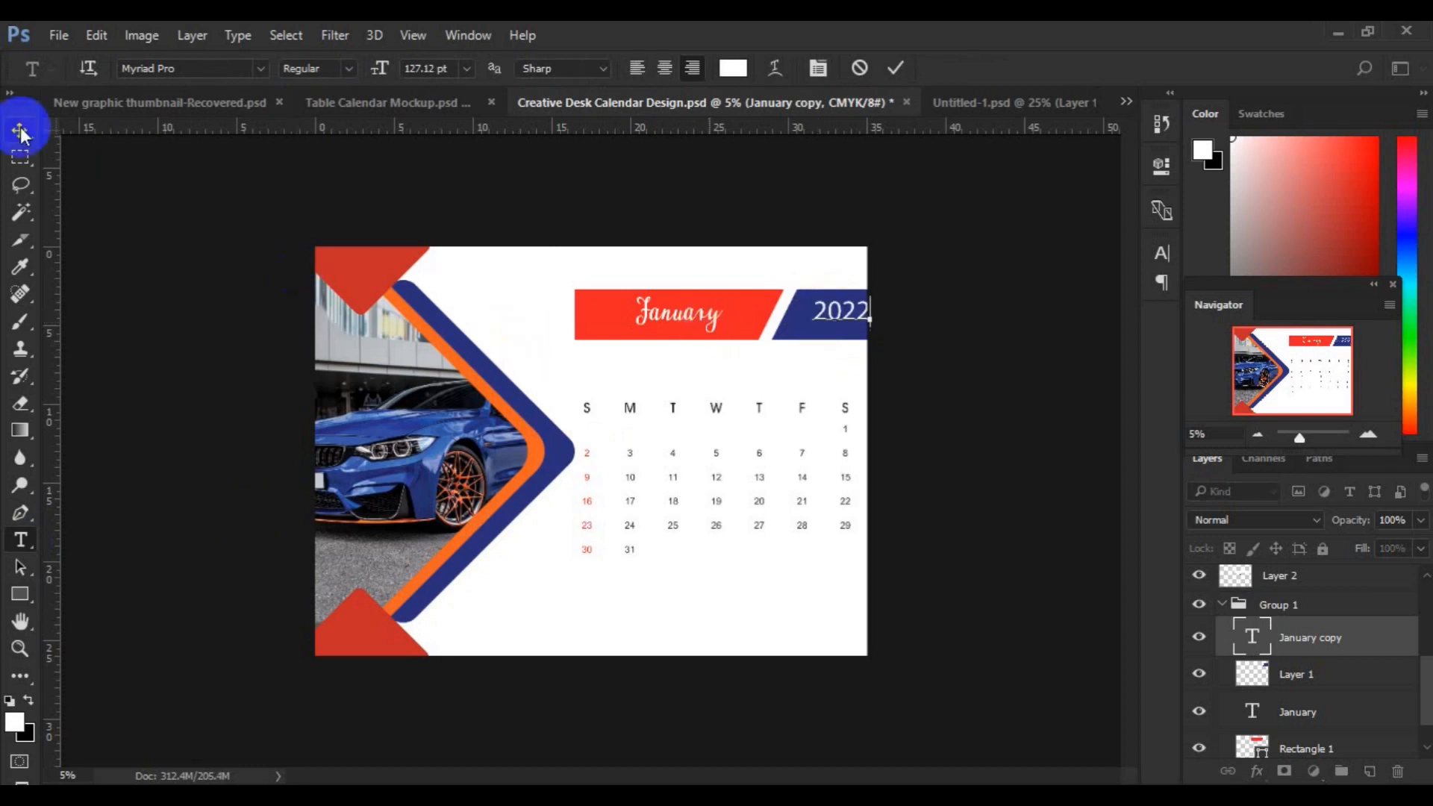
- Move the 2022 text within the blue bar, then centre it horizontally and vertically on the bar
{"action": "left_click_drag", "start_coordinate": [846, 319], "coordinate": [831, 324]}
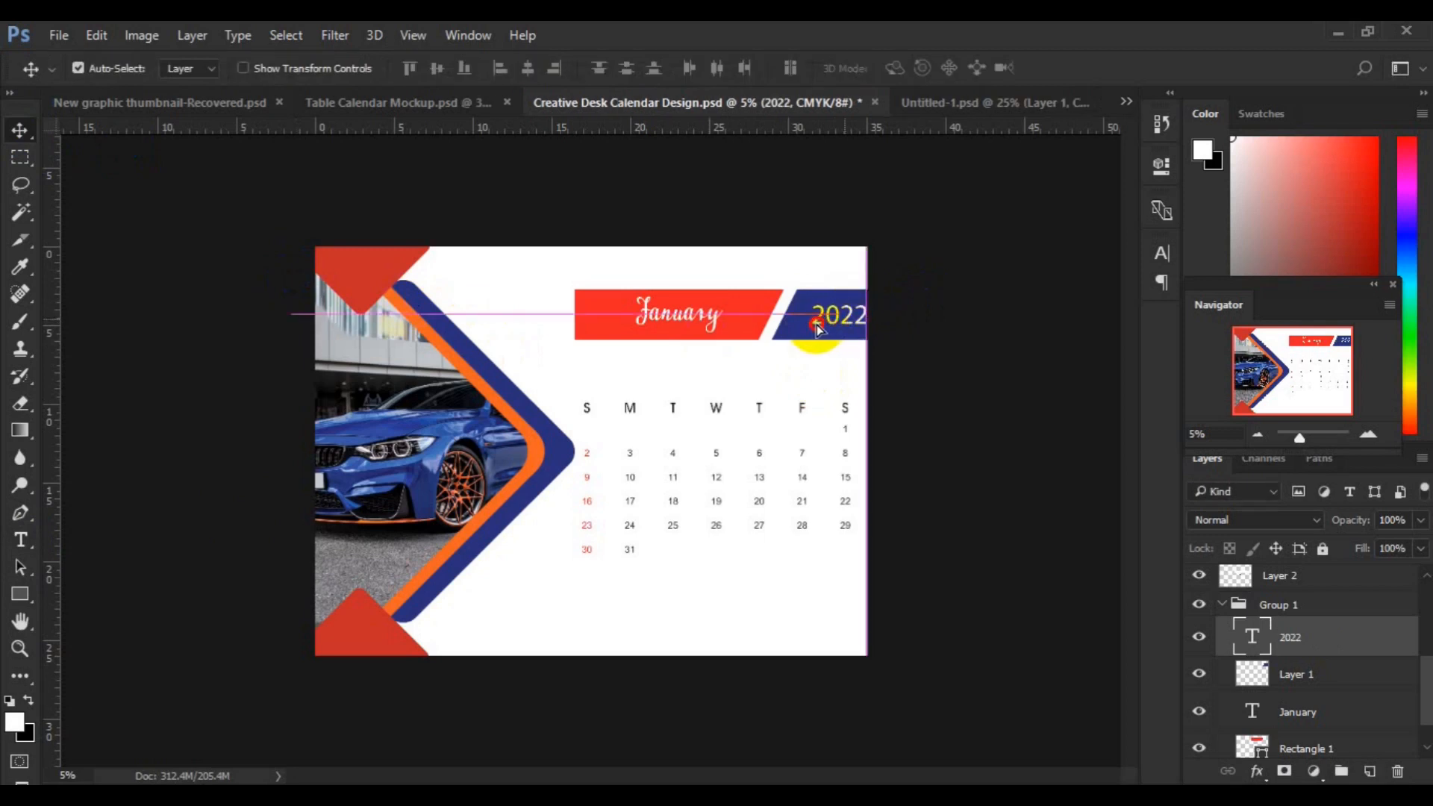
{"action": "left_click_drag", "start_coordinate": [814, 327], "coordinate": [1255, 578]}
{"action": "left_click", "coordinate": [558, 297]}
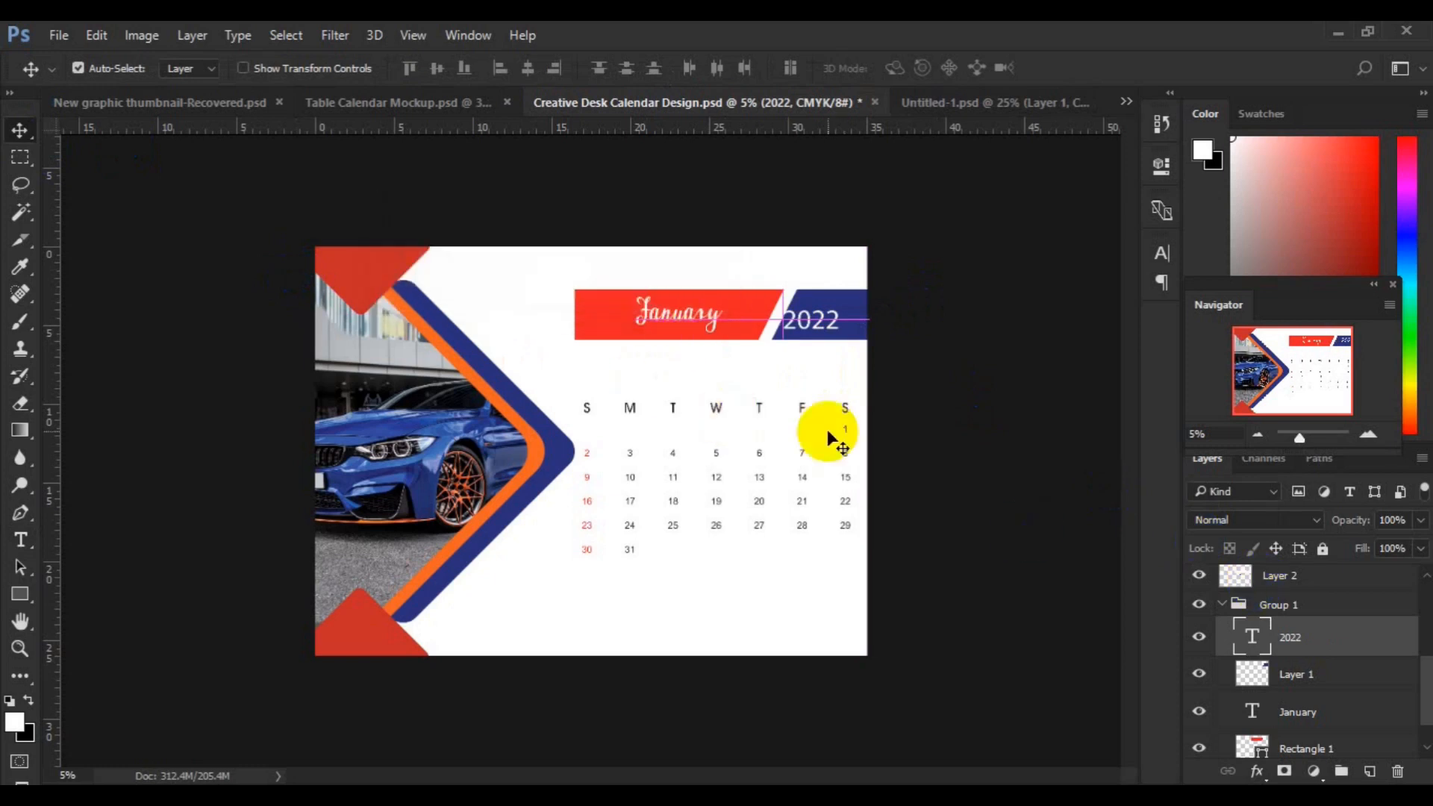
{"action": "left_click", "coordinate": [1303, 682]}
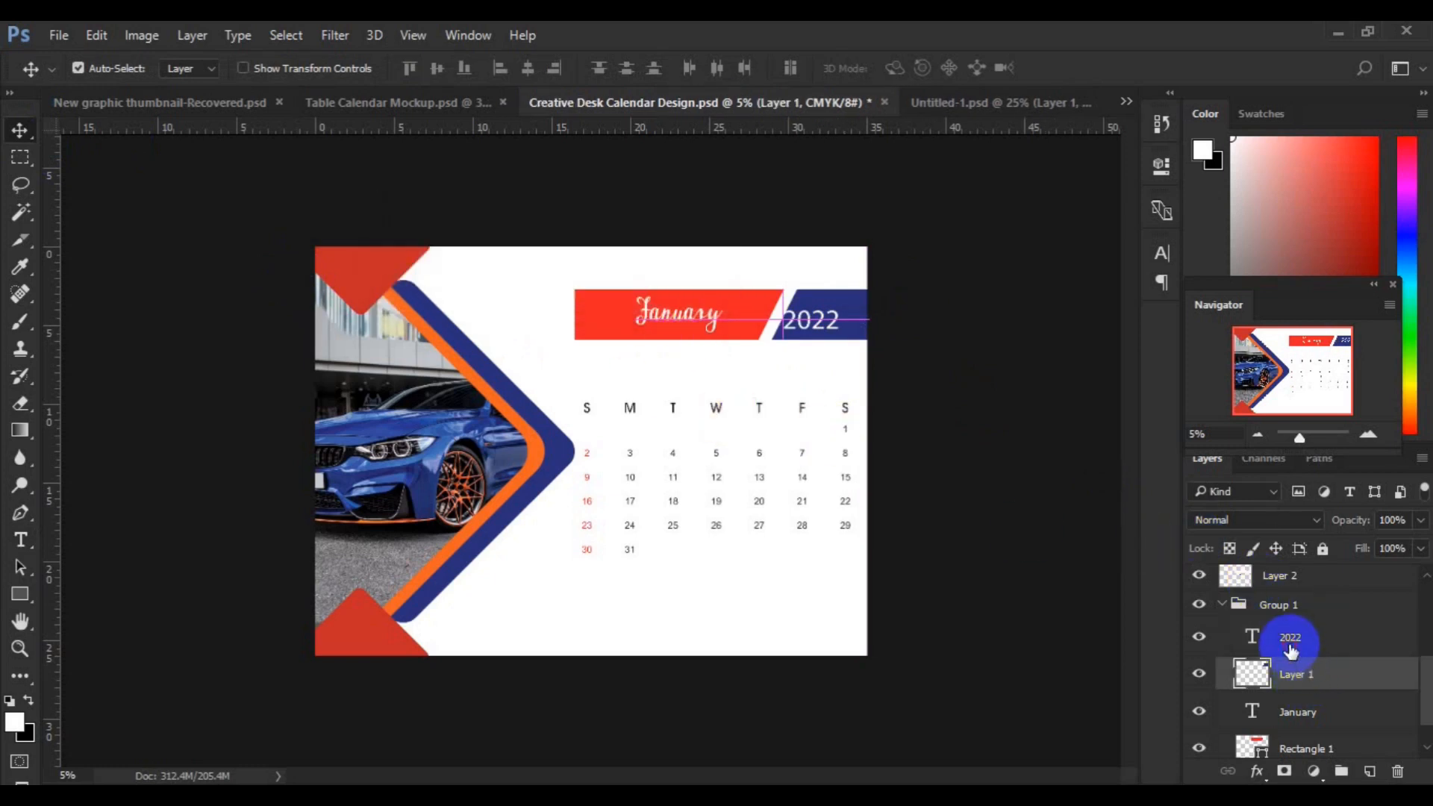
{"action": "left_click", "coordinate": [1291, 638], "text": "ctrl"}
{"action": "left_click", "coordinate": [526, 69]}
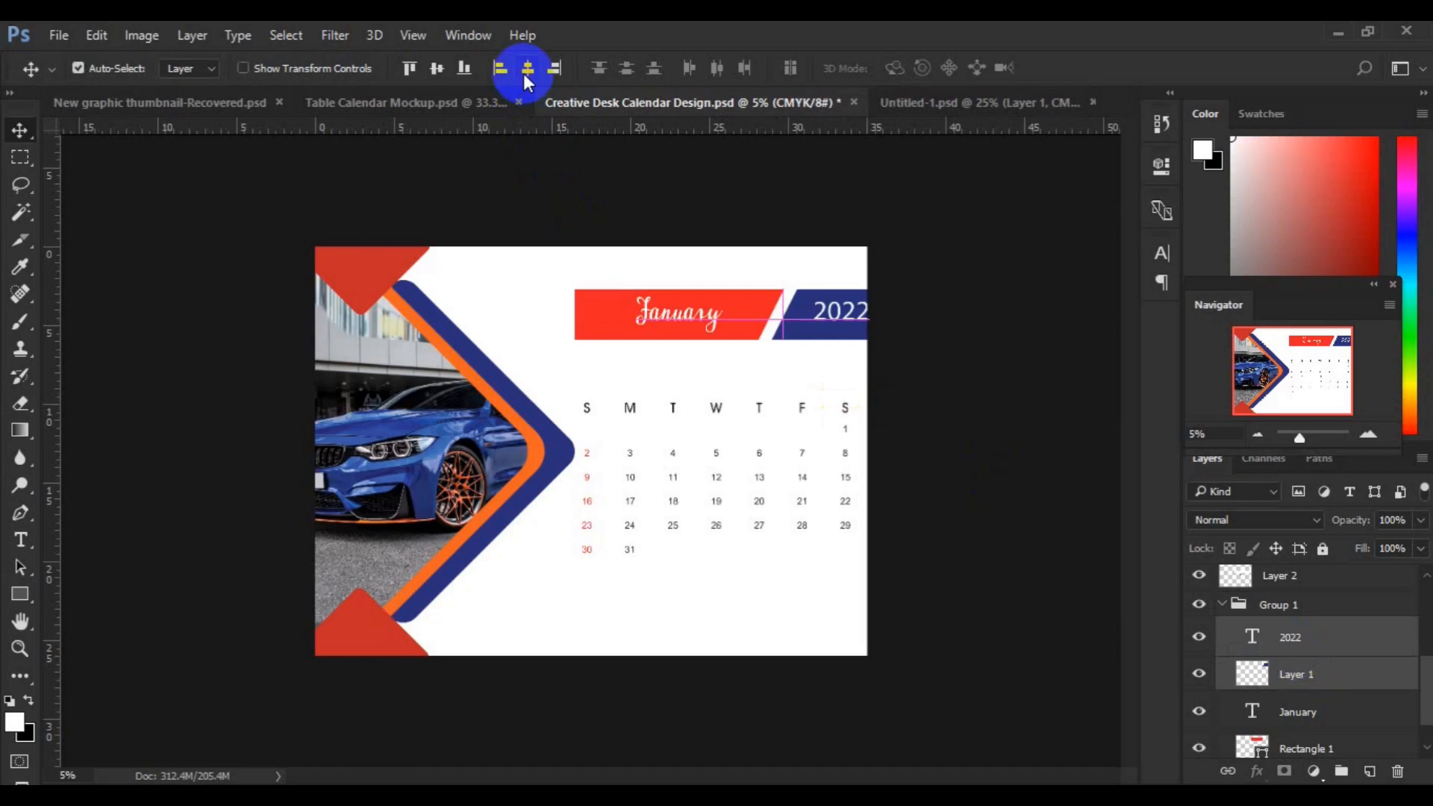
{"action": "left_click", "coordinate": [438, 68]}
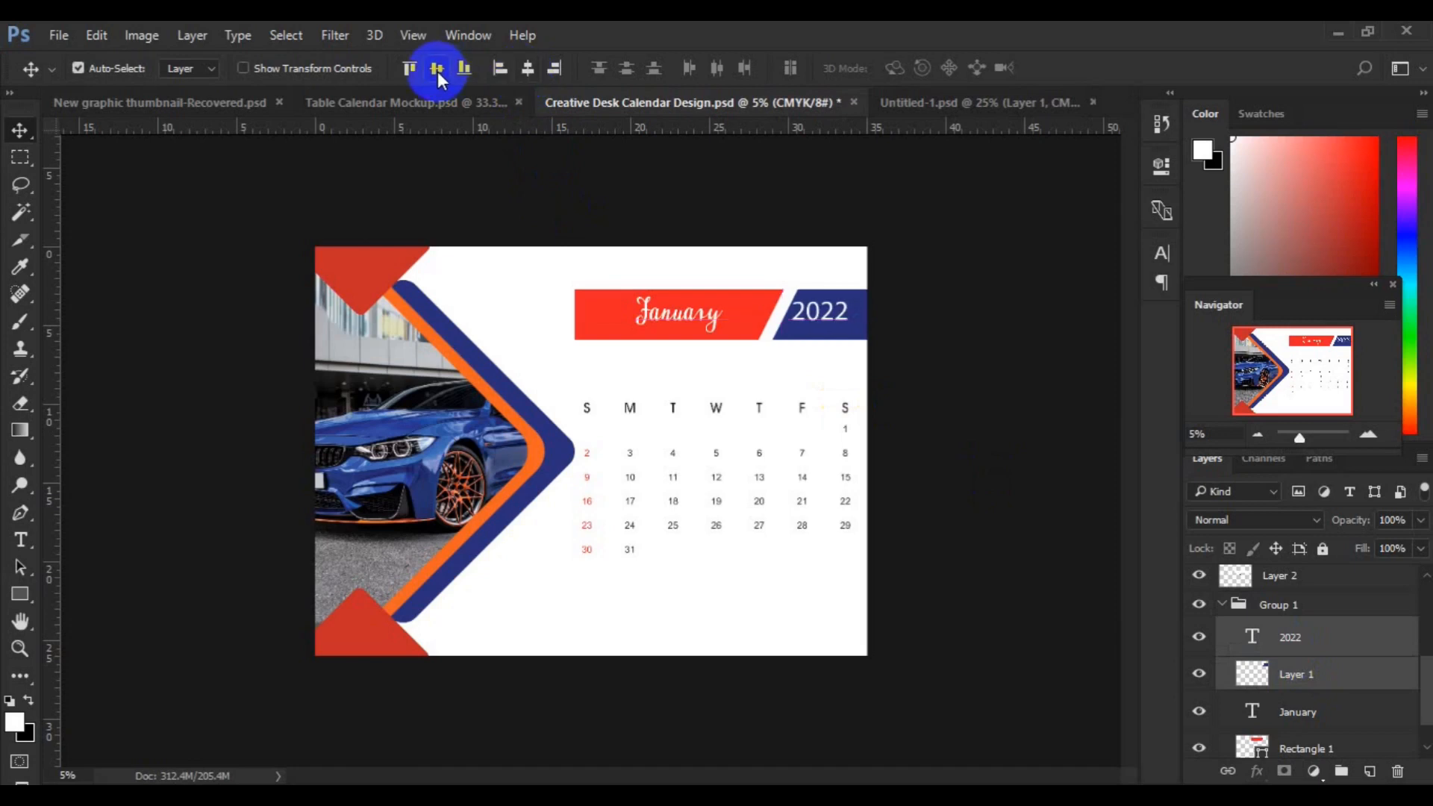
- Nudge only the 2022 text slightly right within the blue bar and deselect it
{"action": "left_click", "coordinate": [1313, 651]}
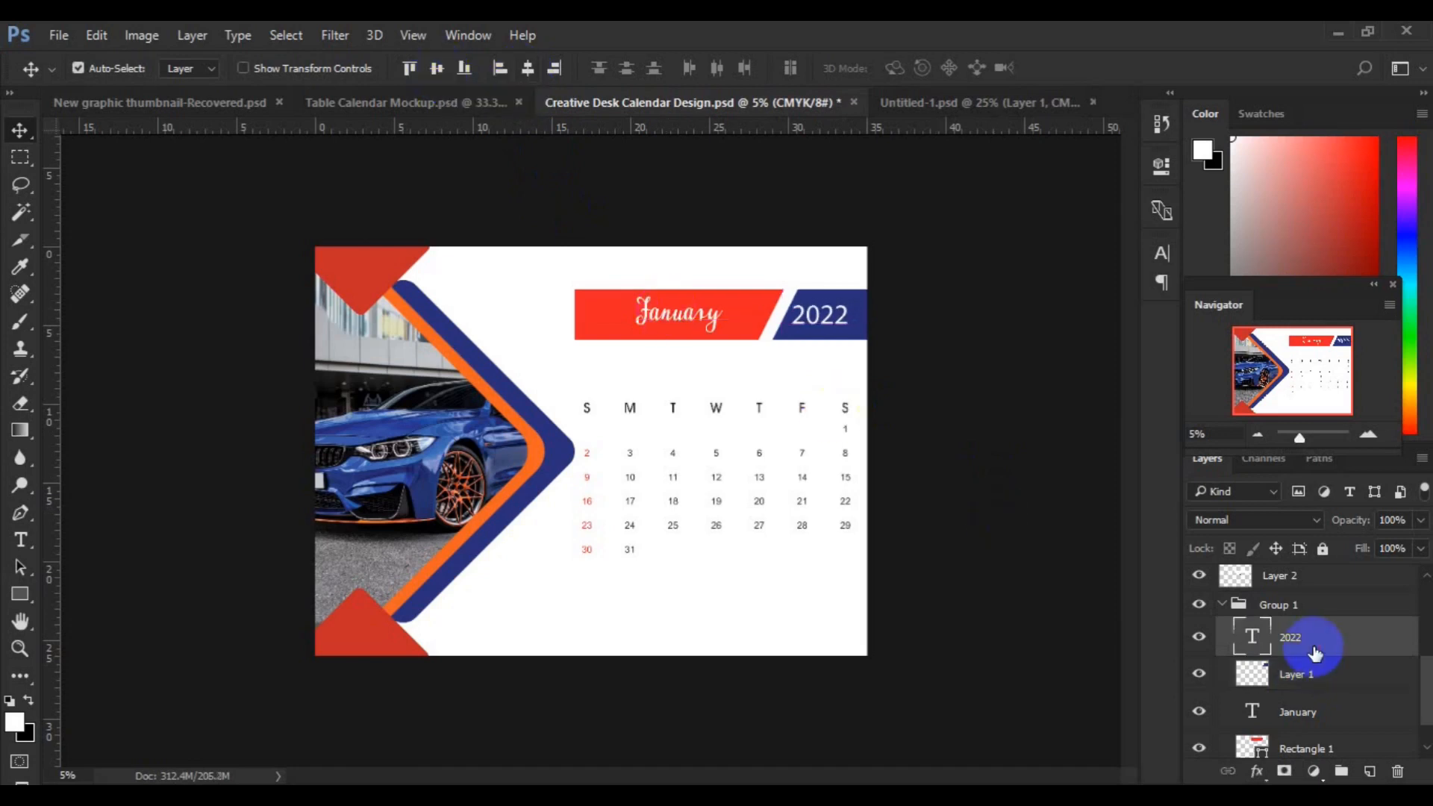
{"action": "key", "text": "Right"}
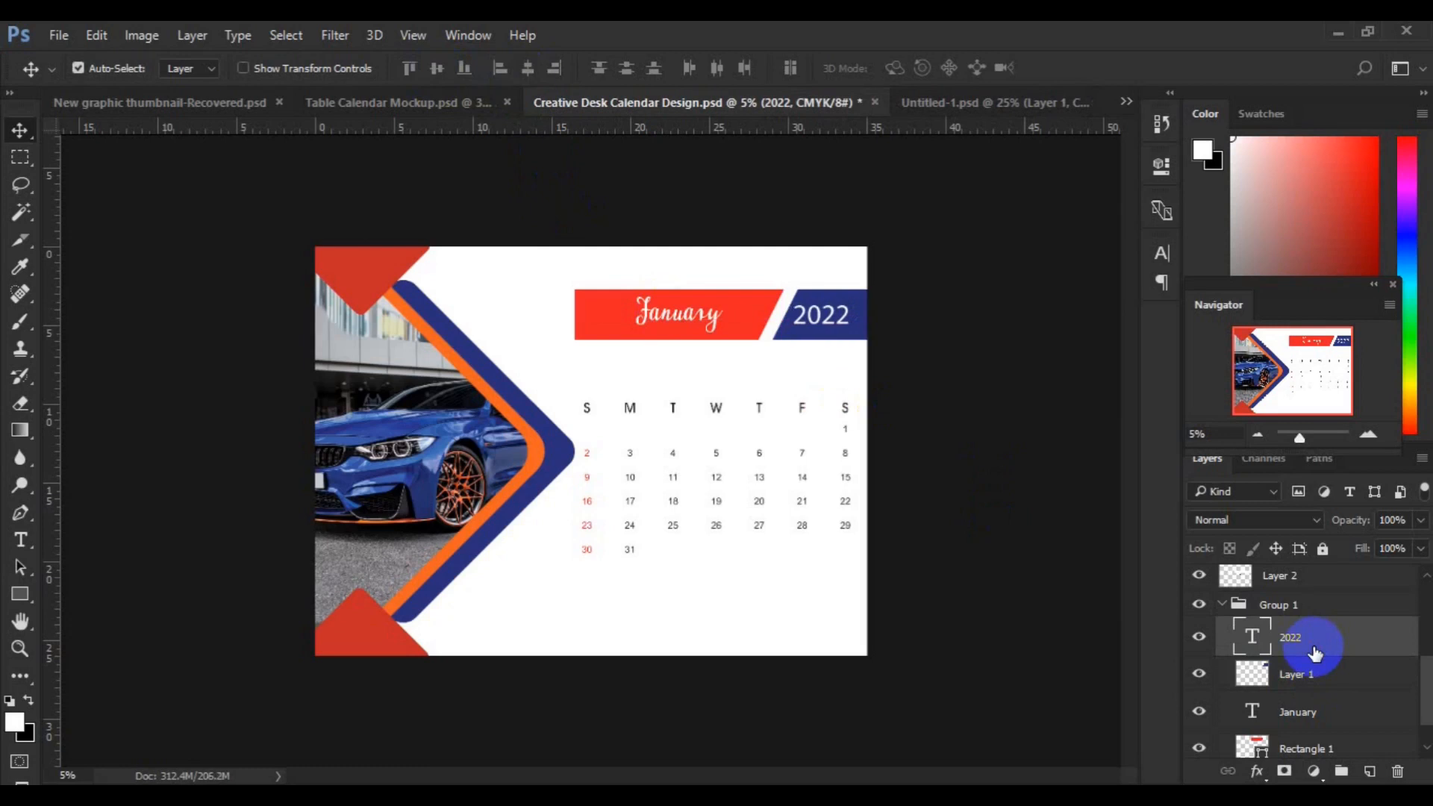
{"action": "key", "text": "Right"}
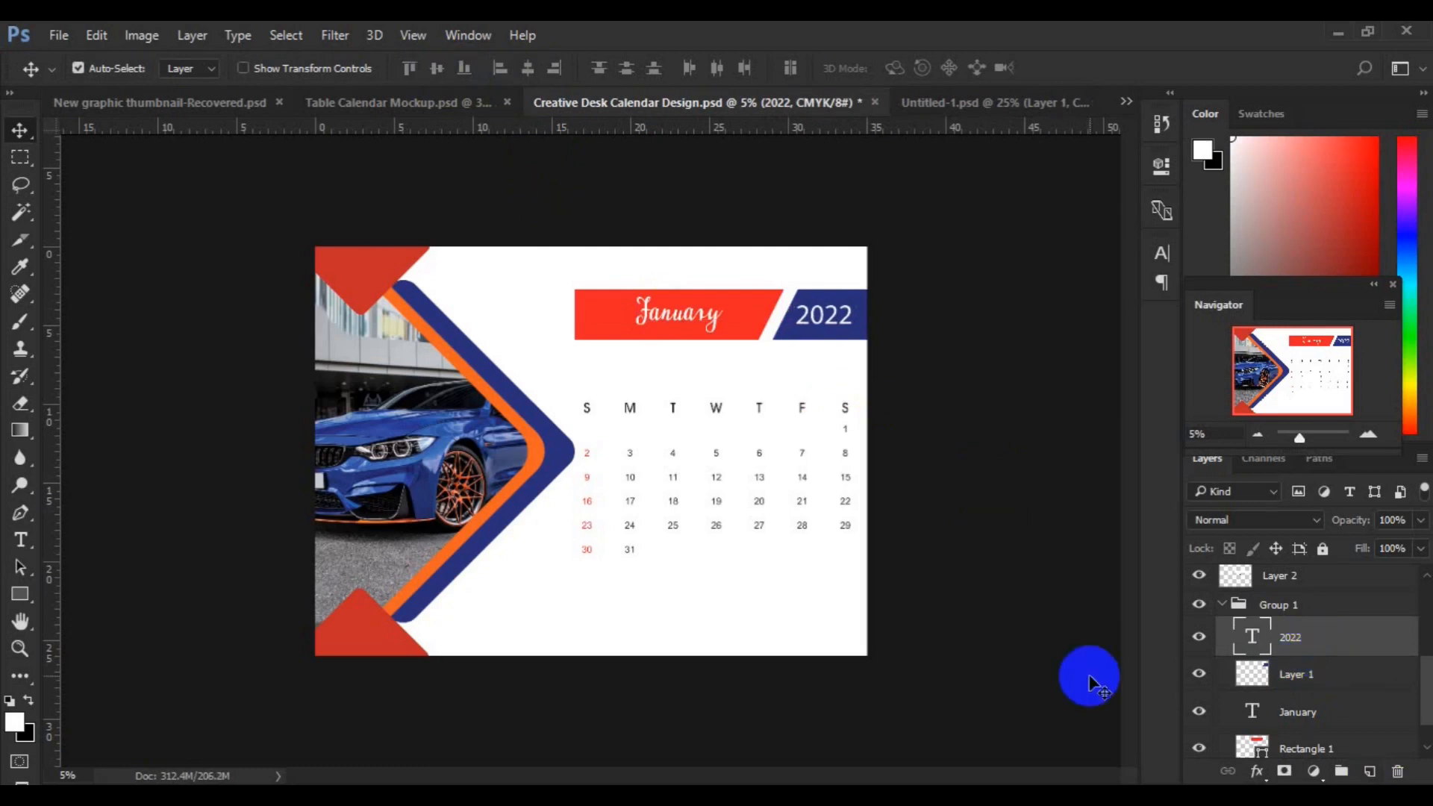
{"action": "left_click", "coordinate": [803, 642]}
- Add the text Note below the date grid, on a new text layer directly above the Background
{"action": "scroll", "coordinate": [1401, 714], "scroll_direction": "down", "scroll_amount": 1}
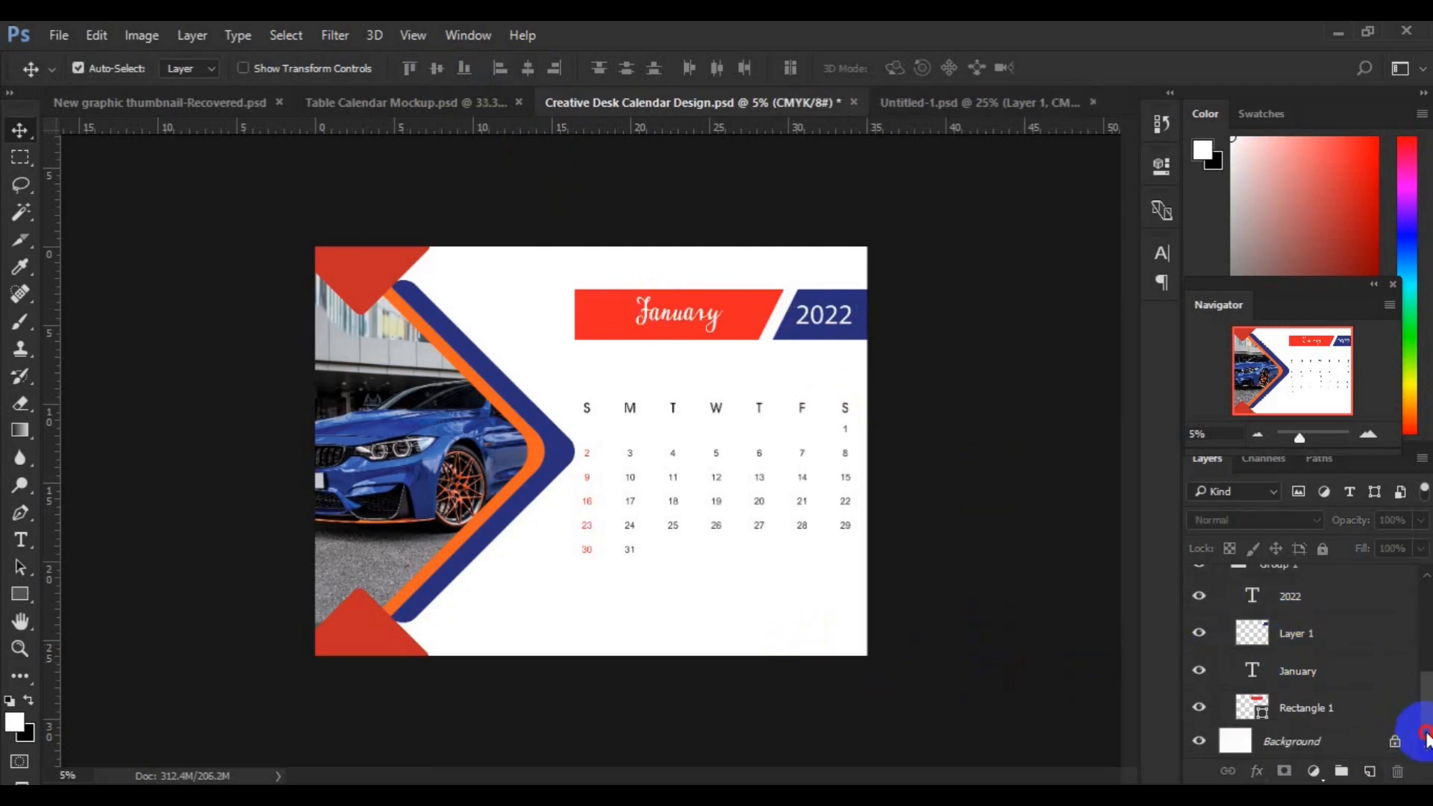
{"action": "left_click", "coordinate": [1291, 741]}
{"action": "left_click", "coordinate": [20, 539]}
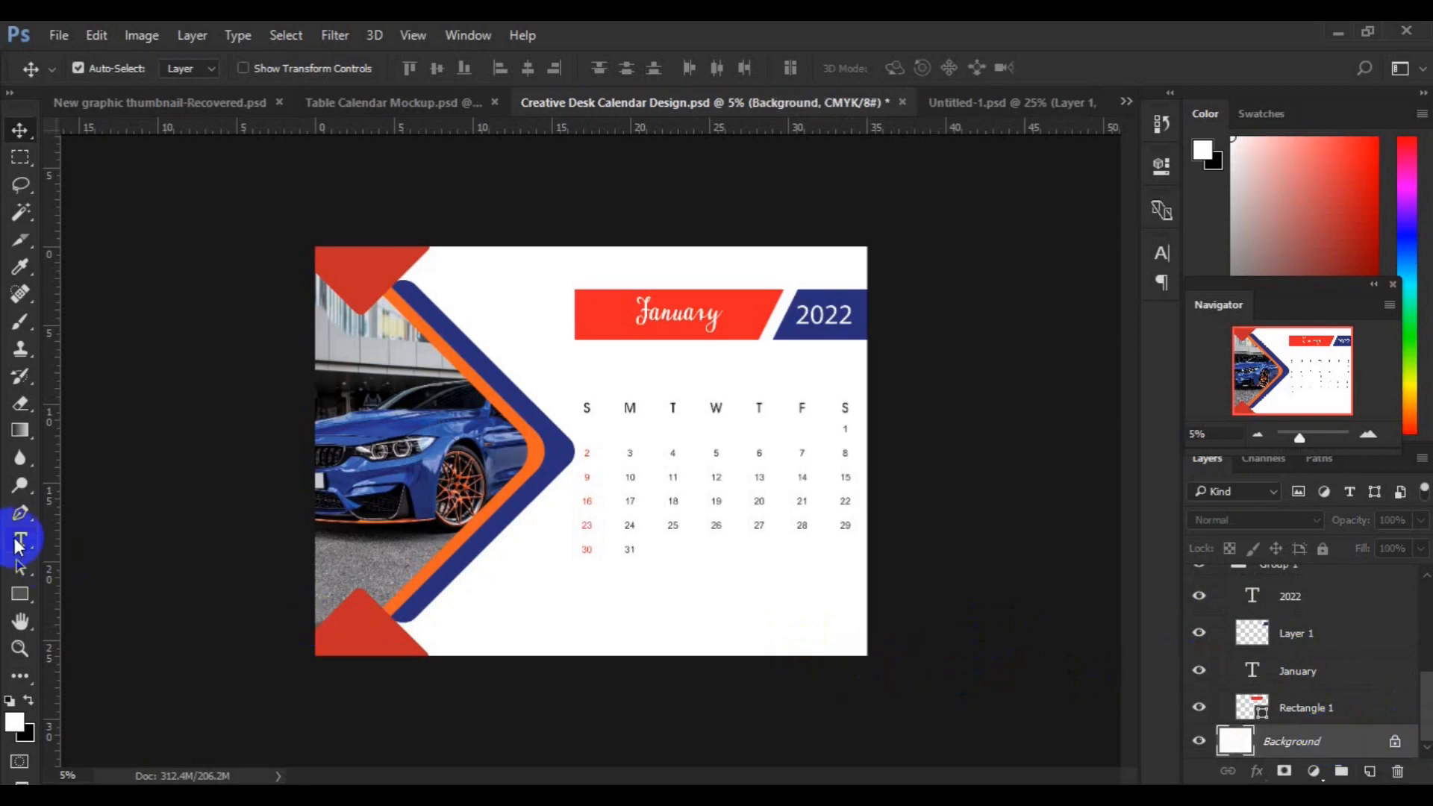
{"action": "left_click", "coordinate": [582, 612]}
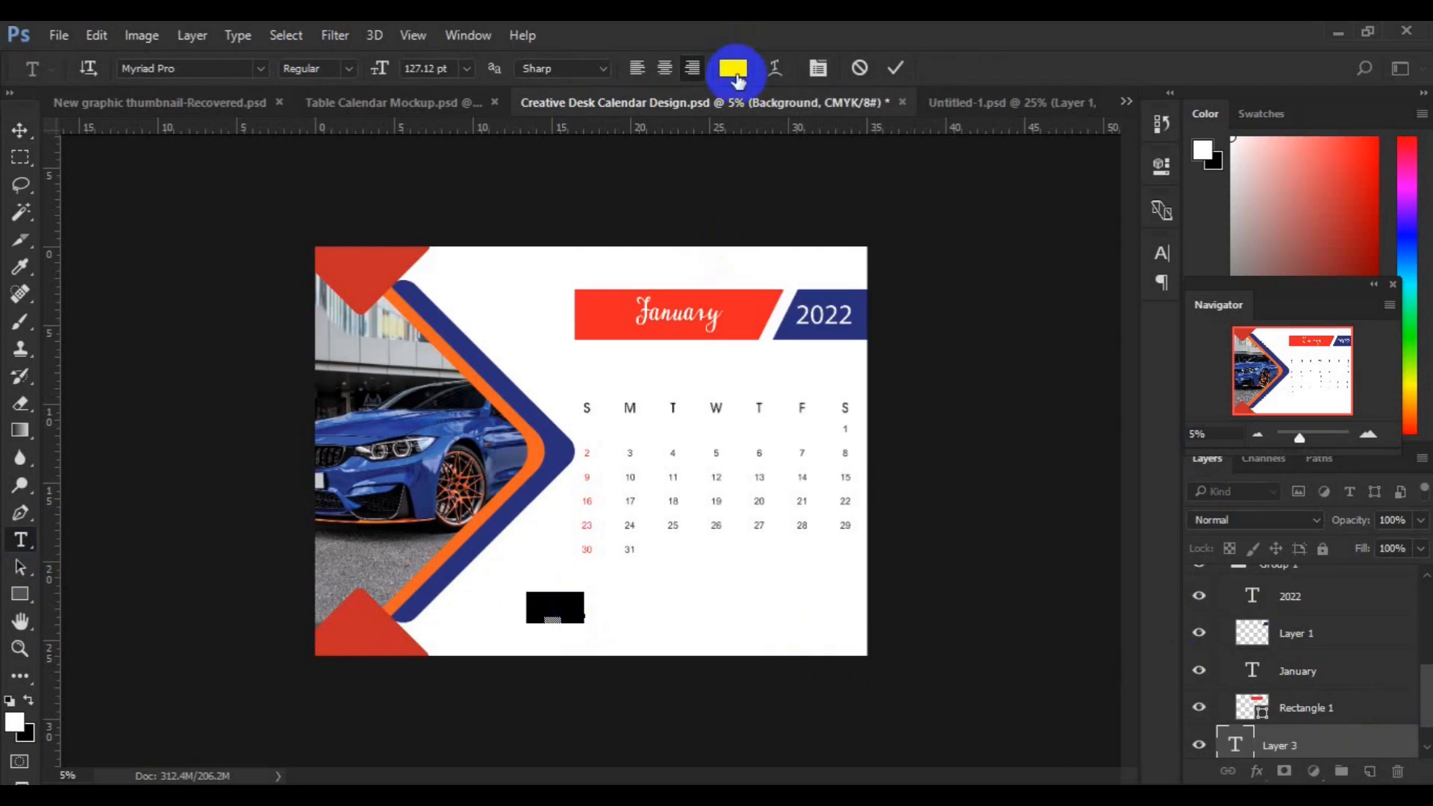
- Colour the Note text with the red sampled from the January bar
{"action": "left_click", "coordinate": [735, 71]}
{"action": "left_click", "coordinate": [588, 309]}
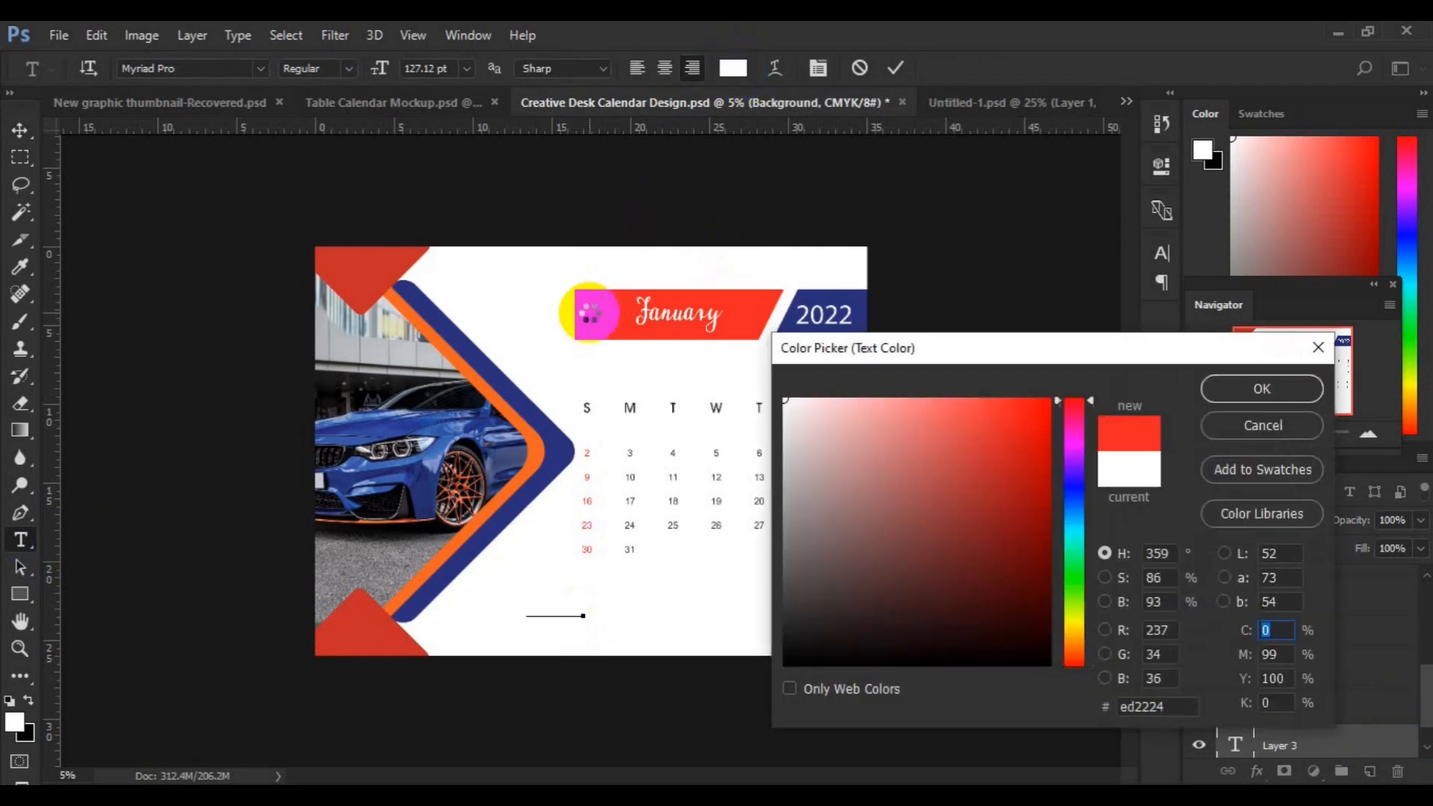
{"action": "left_click", "coordinate": [1257, 389]}
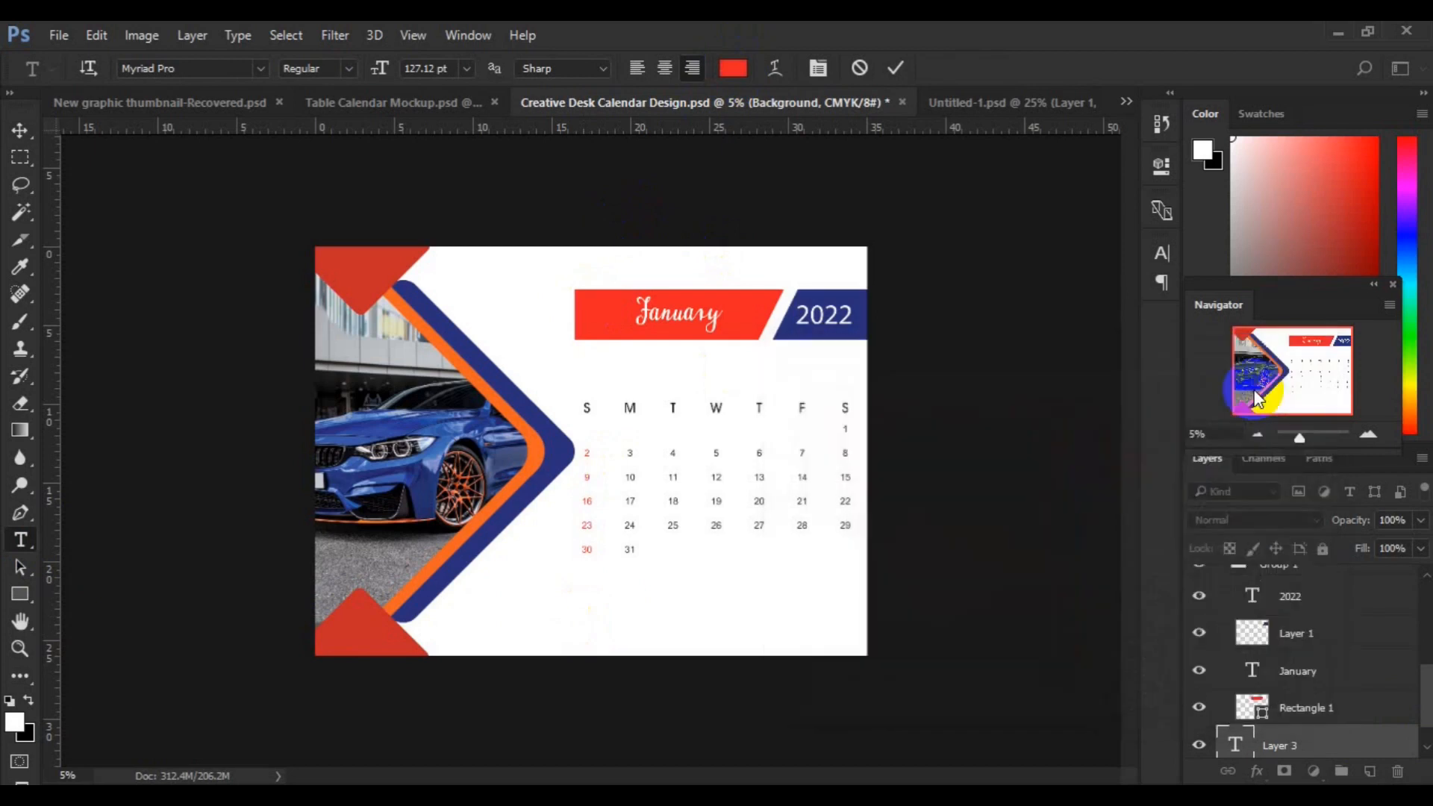
- Set the Note text's font to Lato in the Italic style
{"action": "left_click", "coordinate": [260, 68]}
{"action": "scroll", "coordinate": [268, 179], "scroll_direction": "down", "scroll_amount": 10}
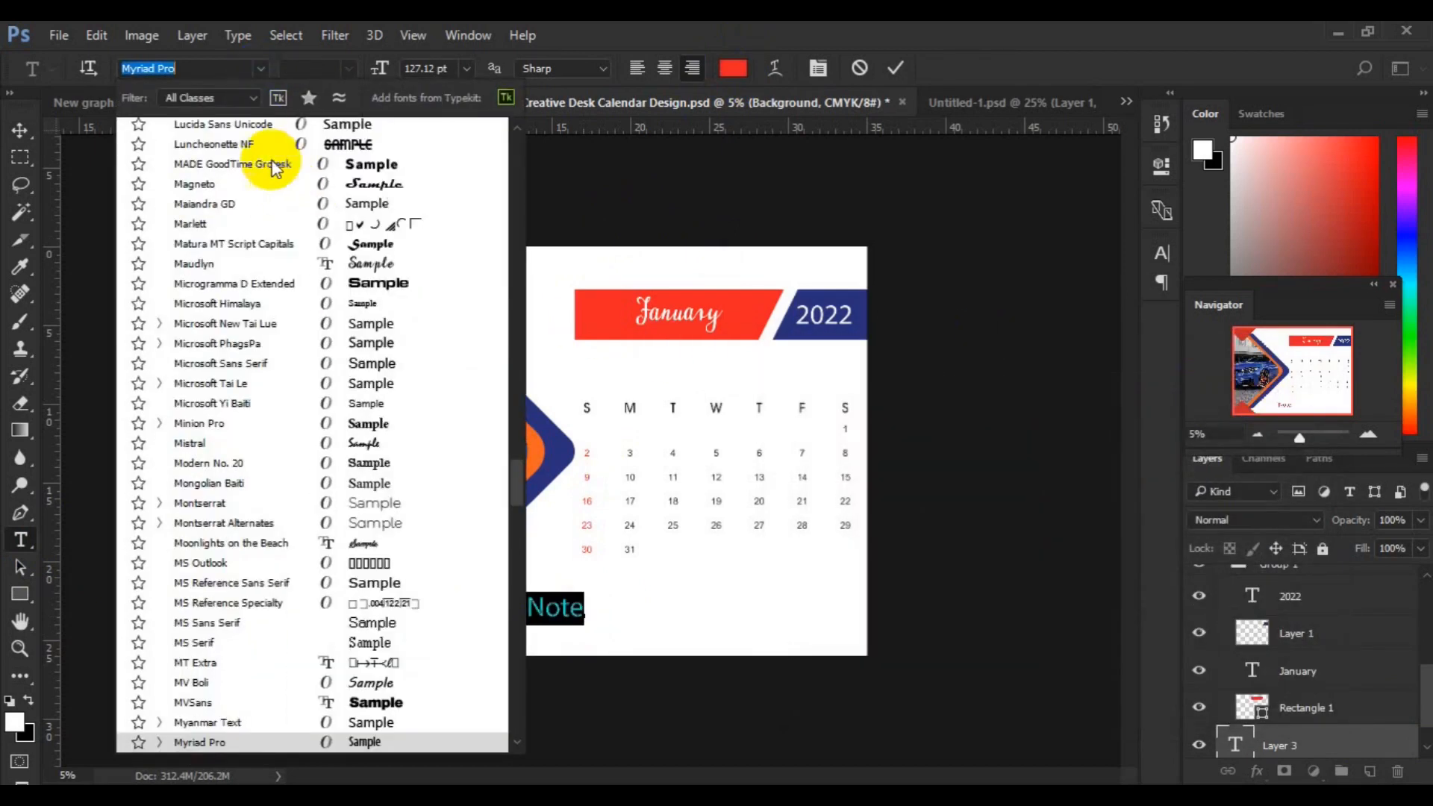
{"action": "left_click_drag", "start_coordinate": [512, 476], "coordinate": [511, 139]}
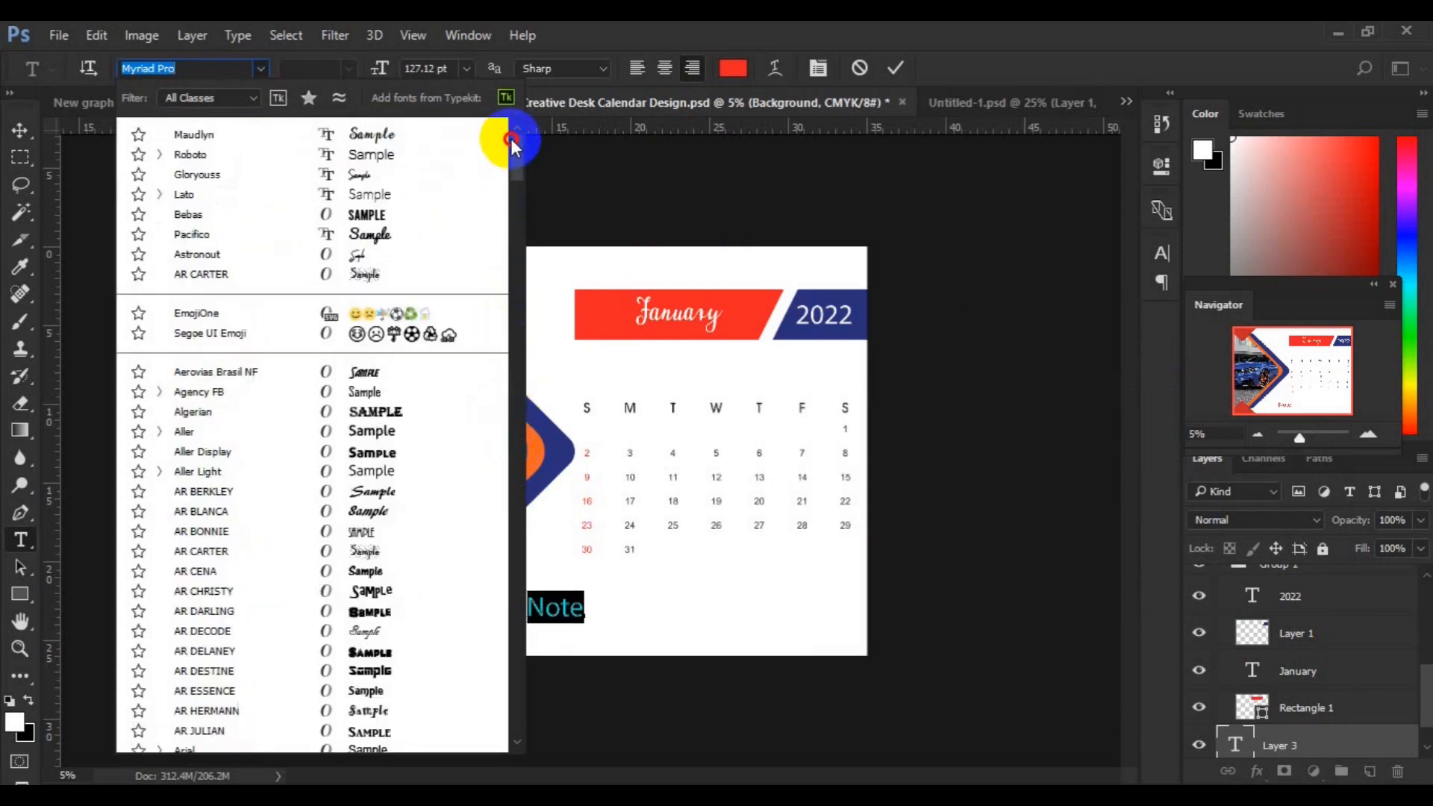
{"action": "left_click", "coordinate": [388, 193]}
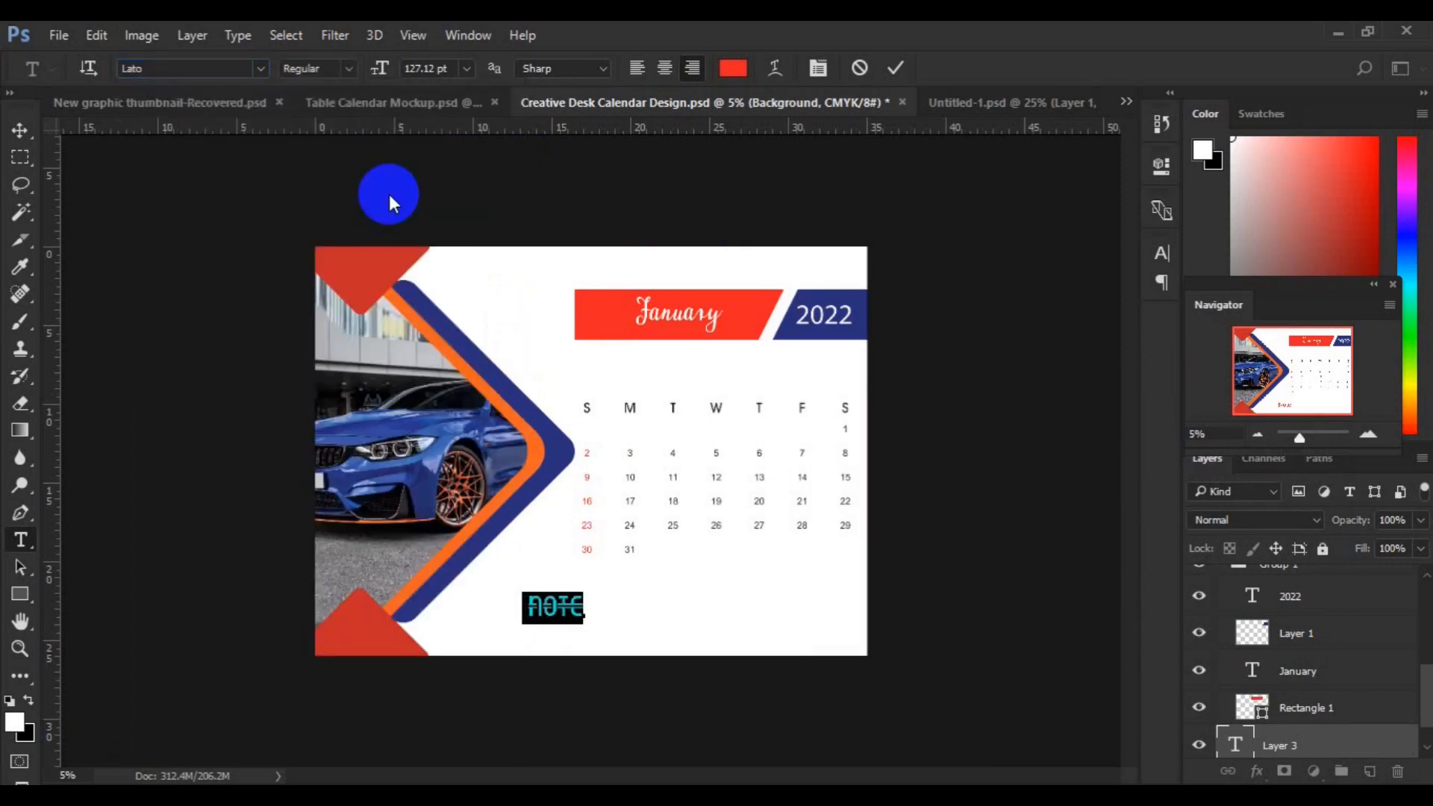
{"action": "left_click", "coordinate": [348, 68]}
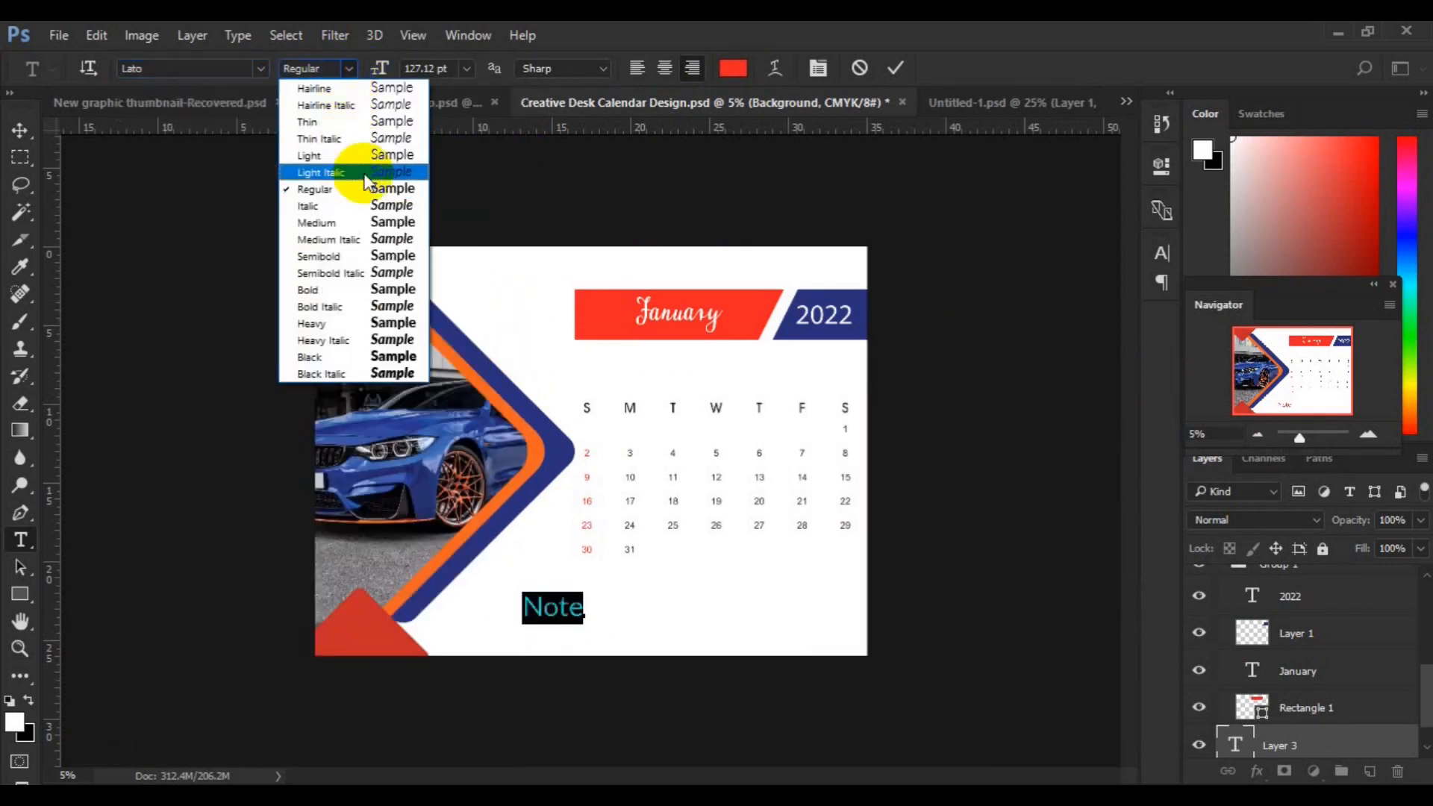
{"action": "left_click", "coordinate": [364, 200]}
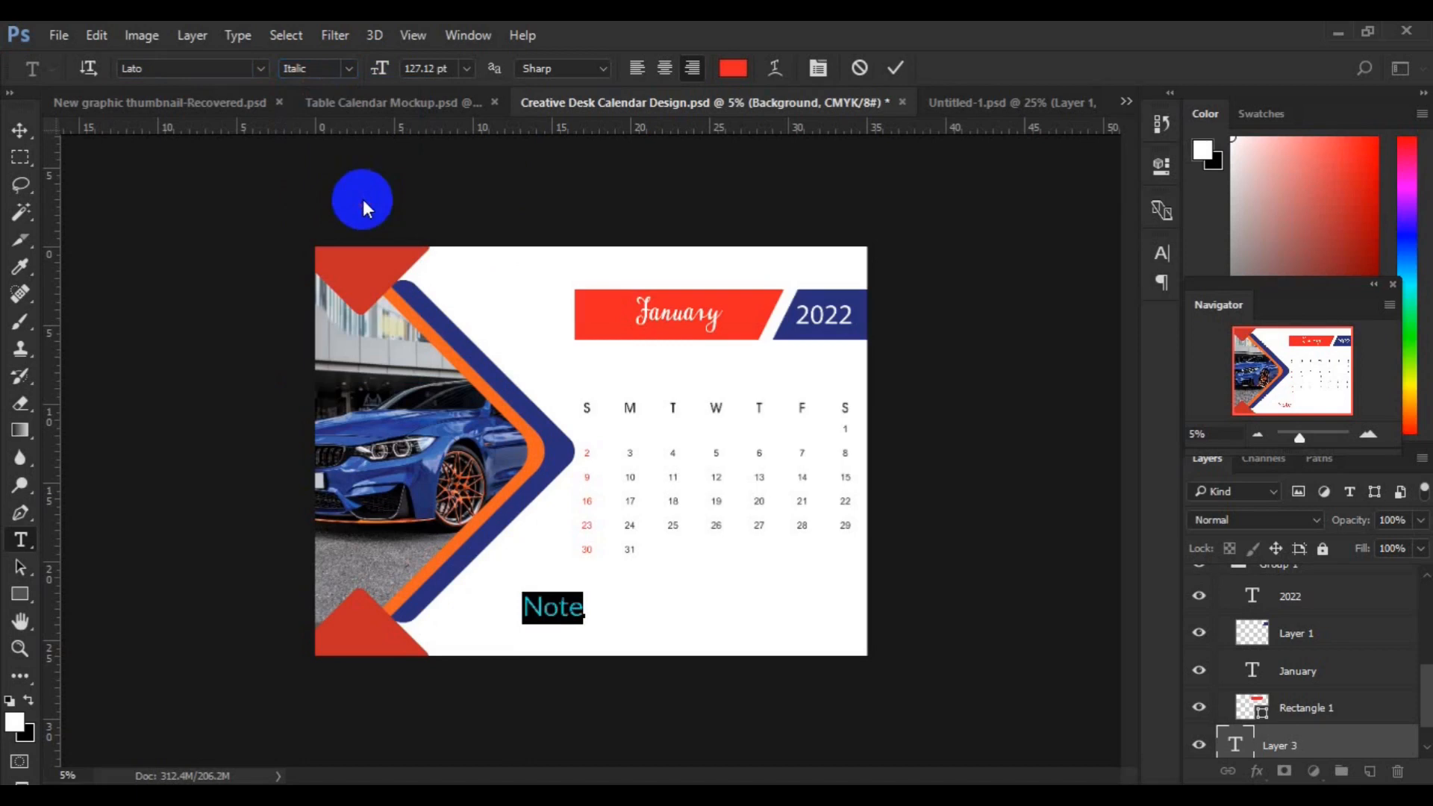
- Reduce the Note text's size to 60 pt after trying 30 pt
{"action": "left_click", "coordinate": [467, 69]}
{"action": "left_click", "coordinate": [488, 357]}
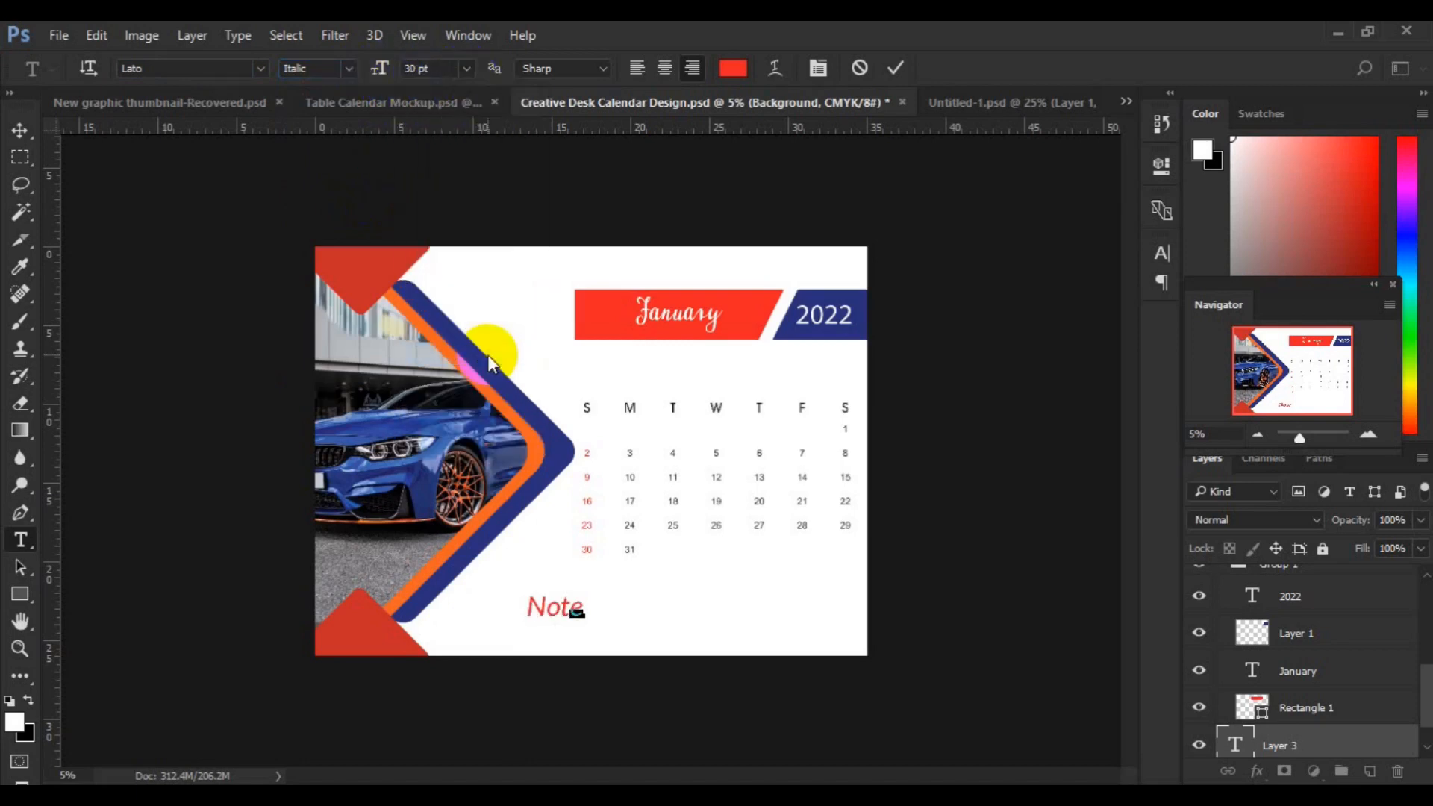
{"action": "left_click", "coordinate": [466, 68]}
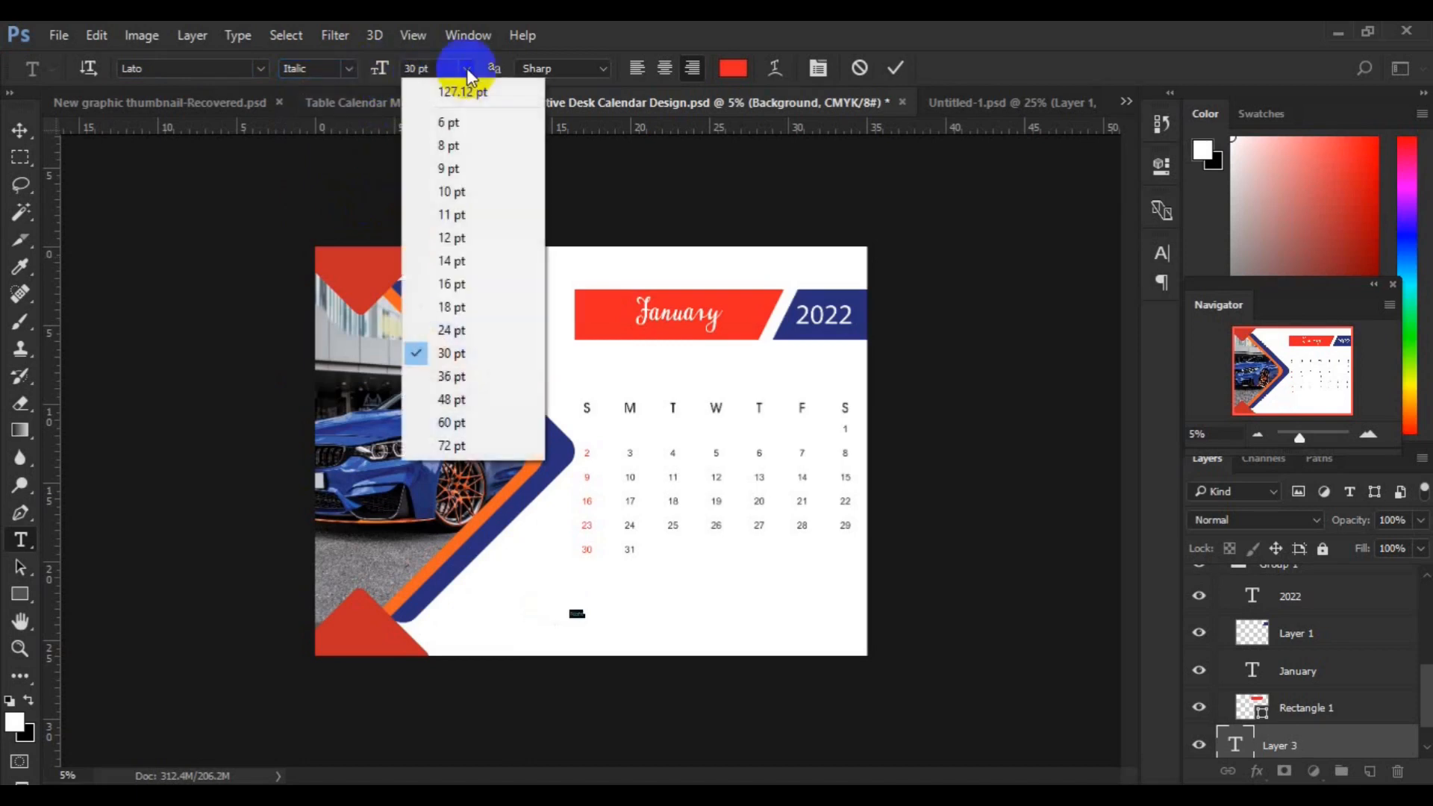
{"action": "left_click", "coordinate": [476, 411]}
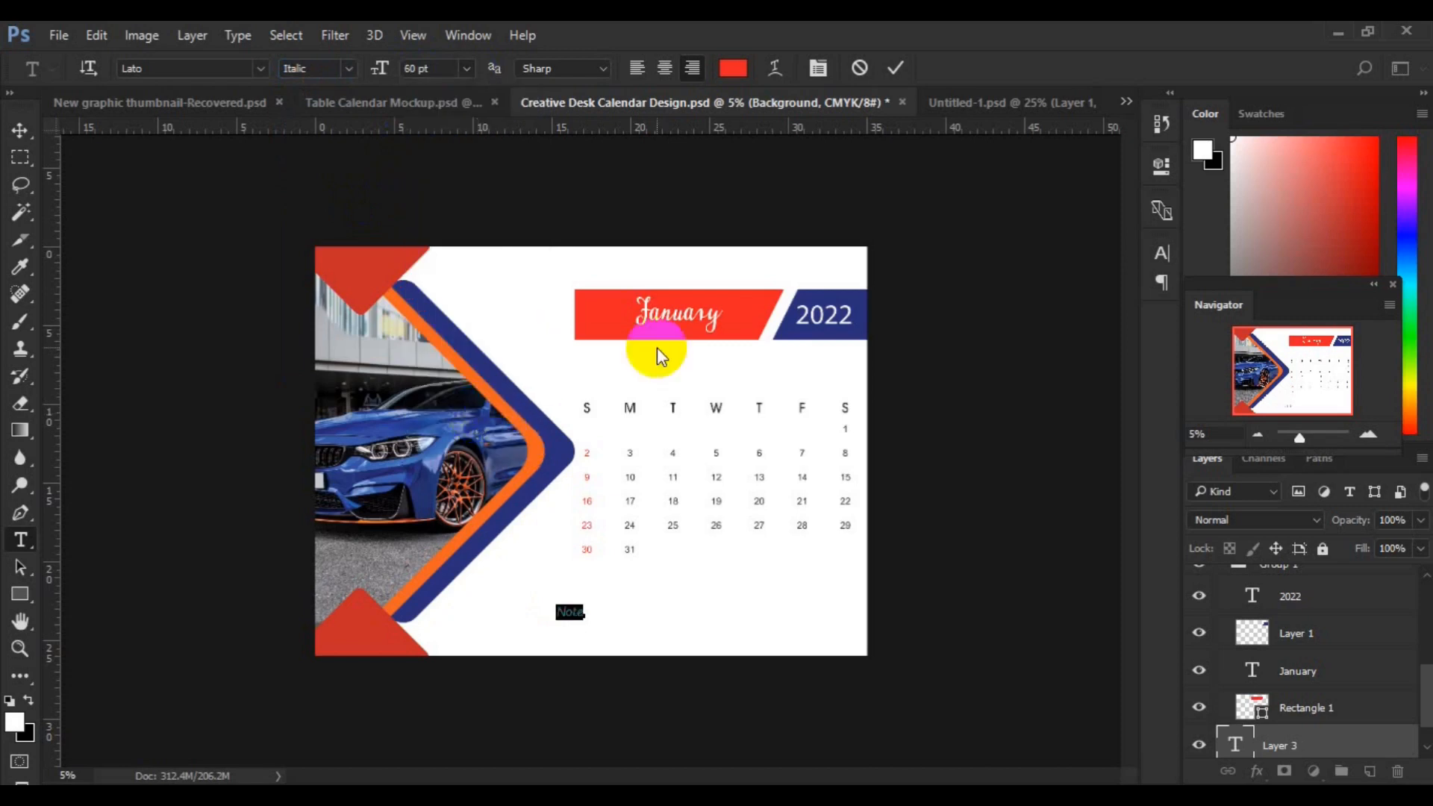
- Recolour the Note text with the dark blue sampled from the 2022 bar and commit the text
{"action": "left_click", "coordinate": [733, 69]}
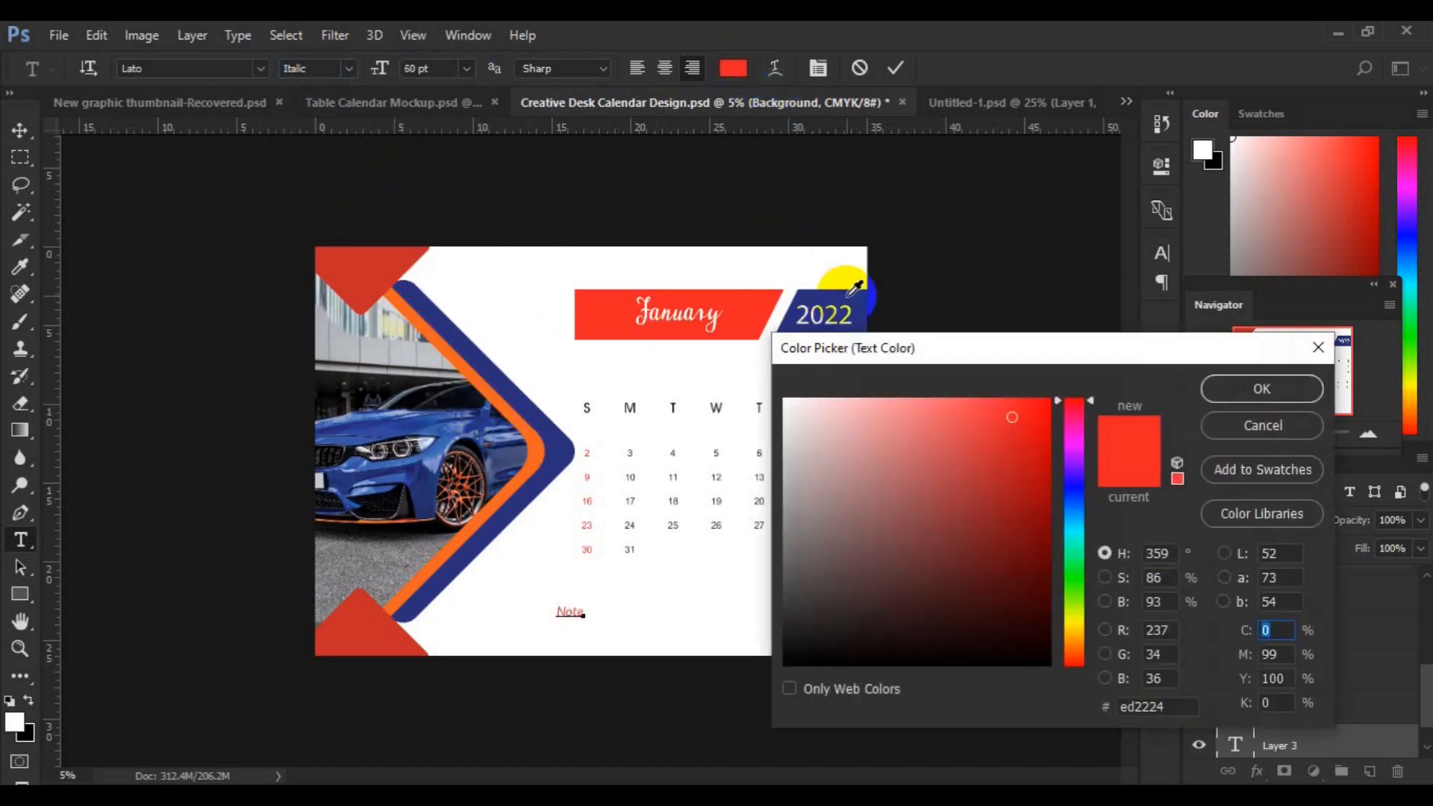
{"action": "left_click", "coordinate": [816, 310]}
{"action": "left_click", "coordinate": [1233, 396]}
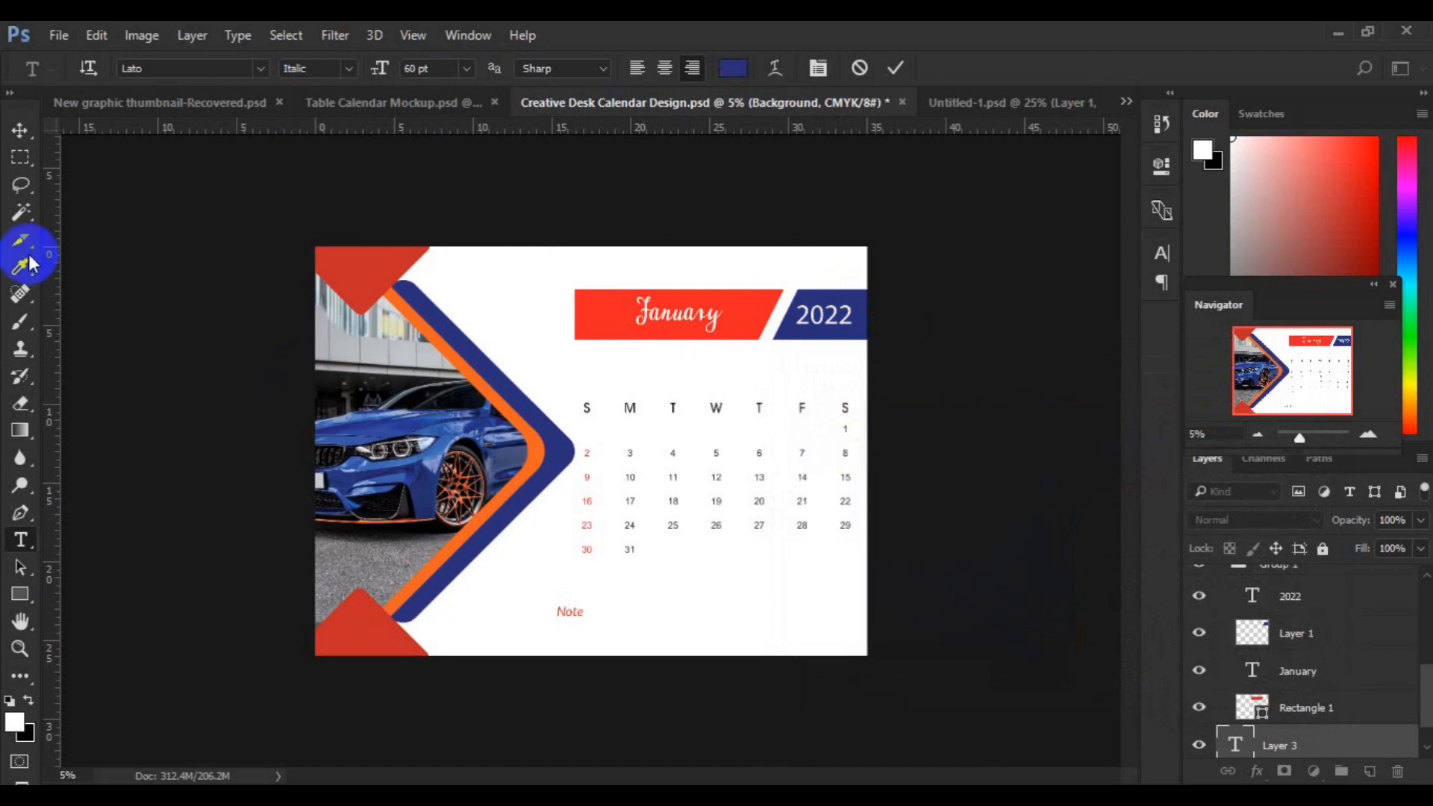
{"action": "left_click", "coordinate": [274, 507]}
- Move the Note text slightly up and right so it sits beneath the first date column
{"action": "key", "text": "v"}
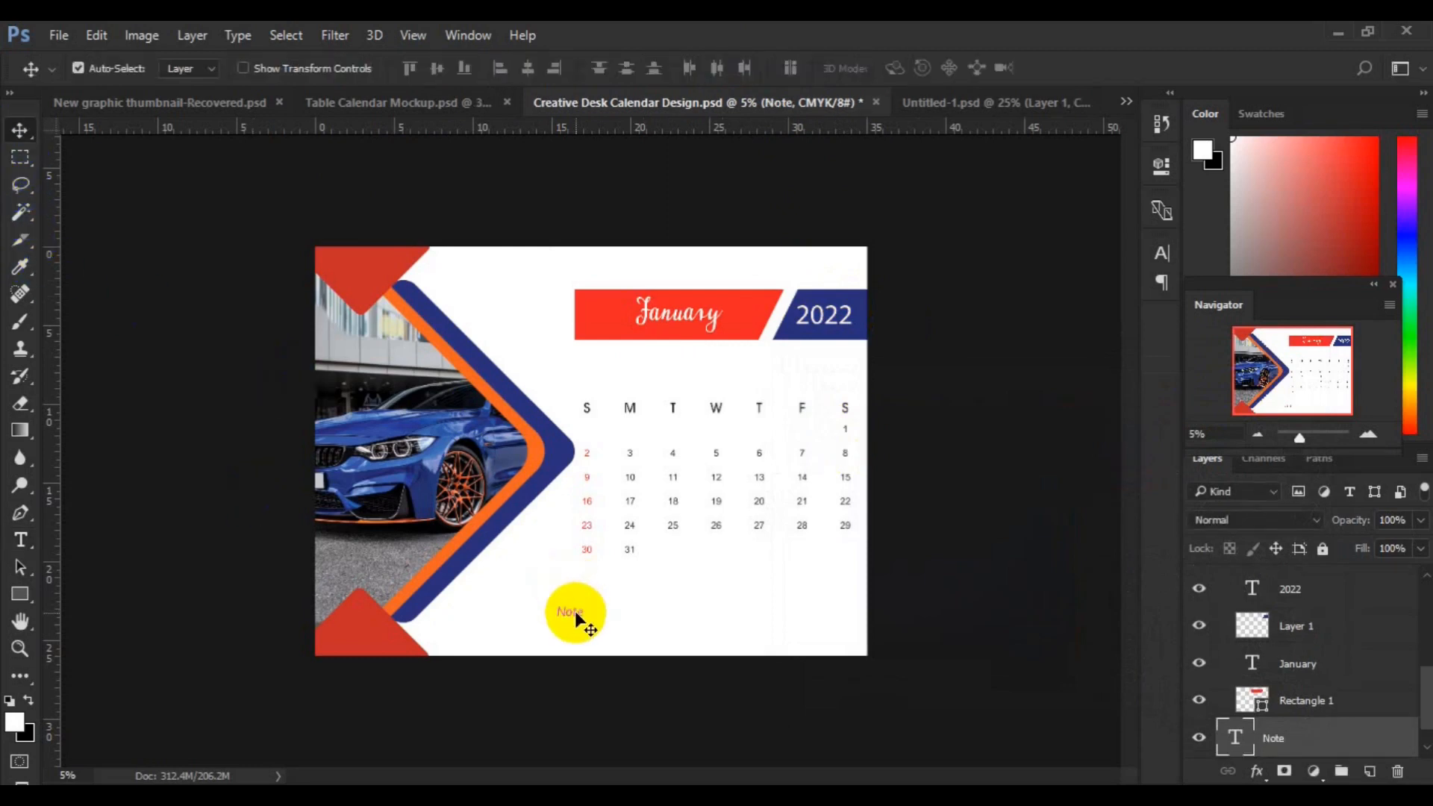
{"action": "key", "text": "ctrl+plus"}
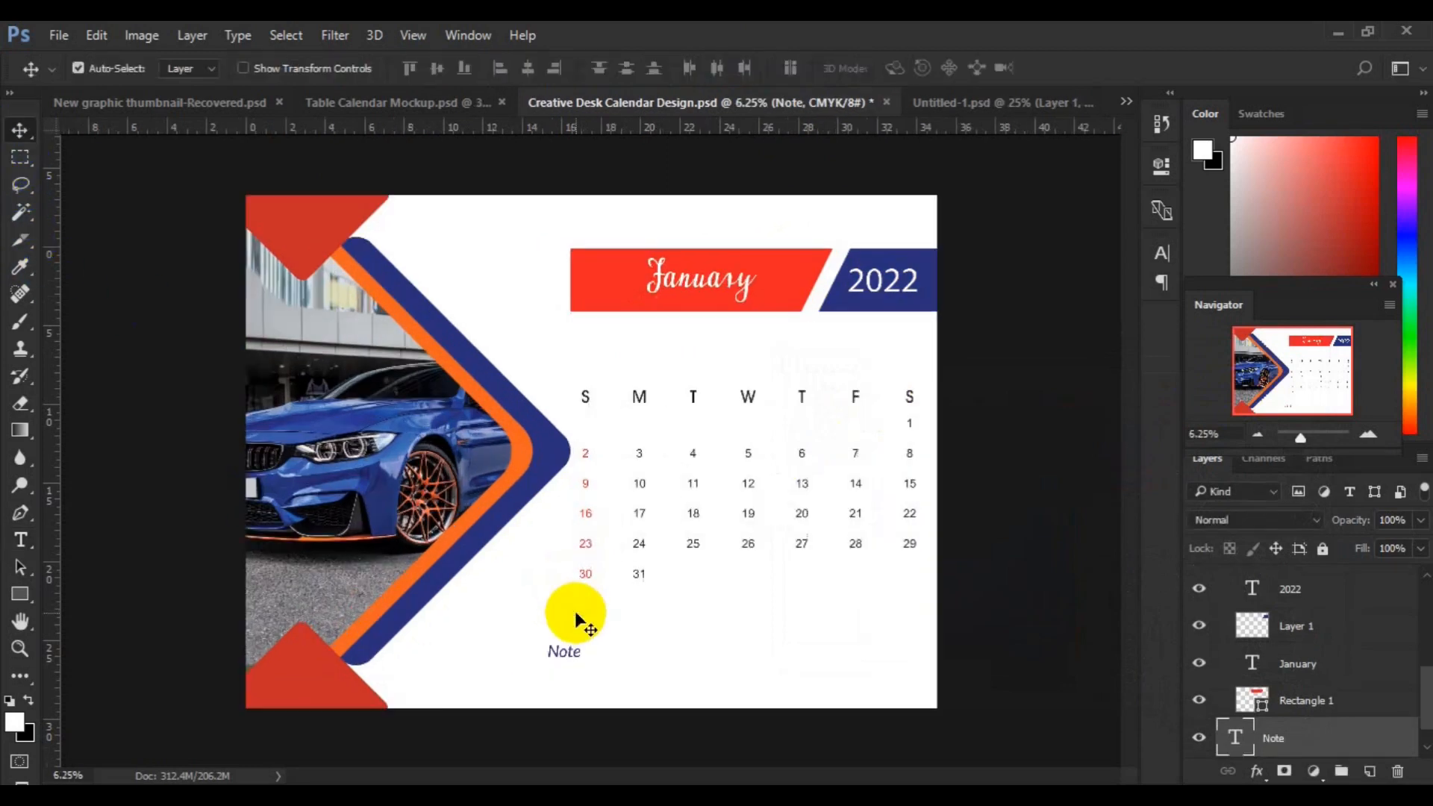
{"action": "left_click_drag", "start_coordinate": [569, 655], "coordinate": [590, 645]}
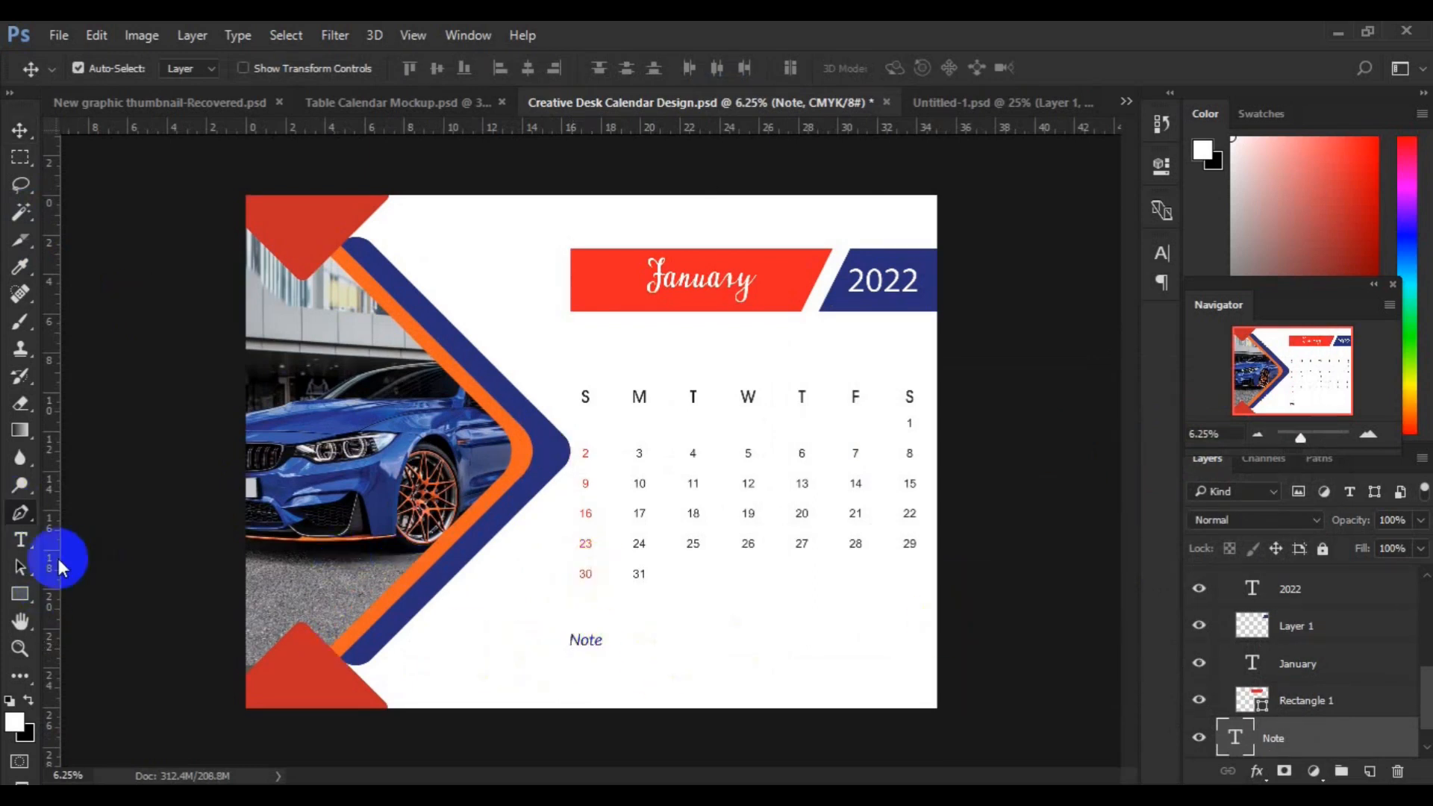
- Set up the Pen tool in Shape mode with a red stroke and no fill
{"action": "key", "text": "p"}
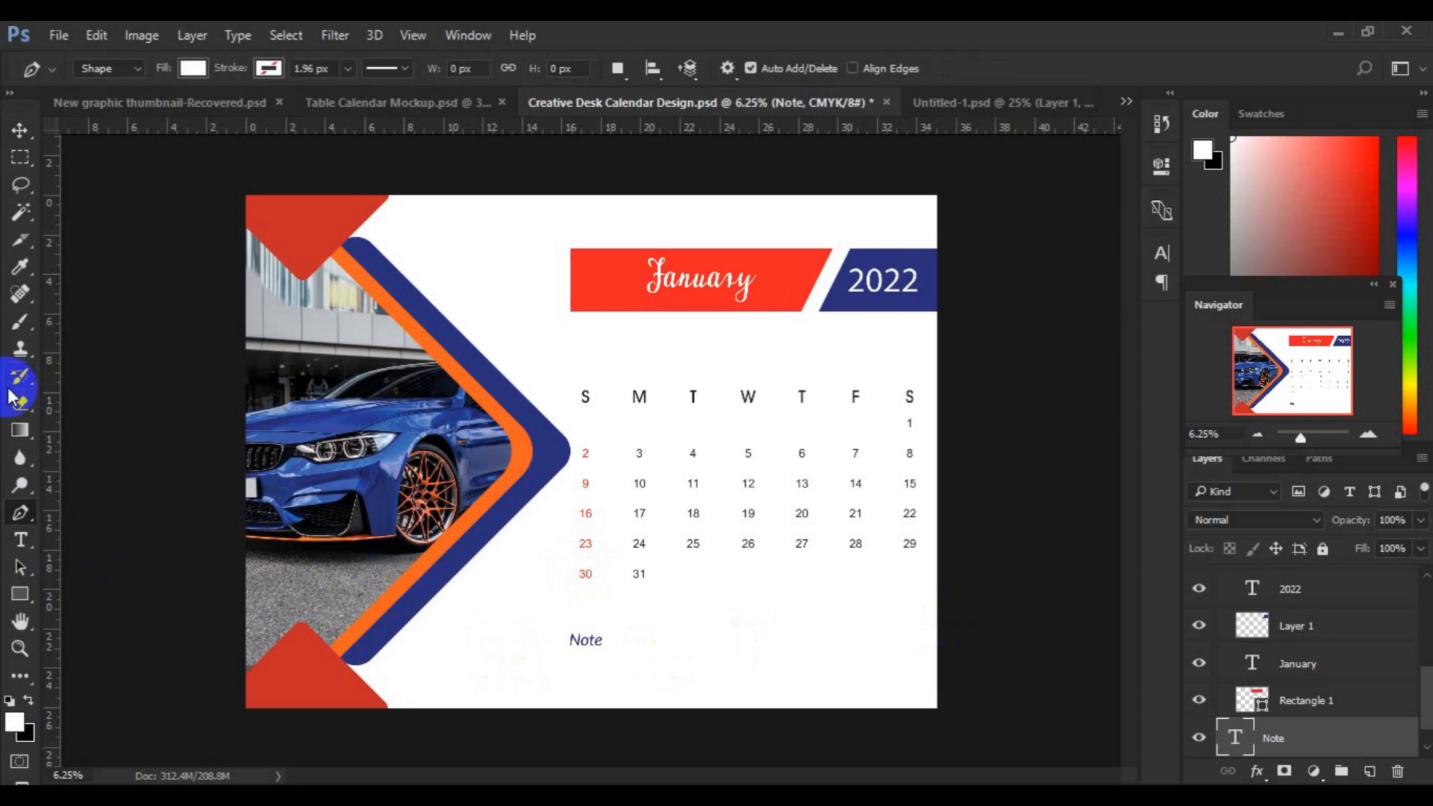
{"action": "left_click", "coordinate": [268, 68]}
{"action": "left_click", "coordinate": [179, 180]}
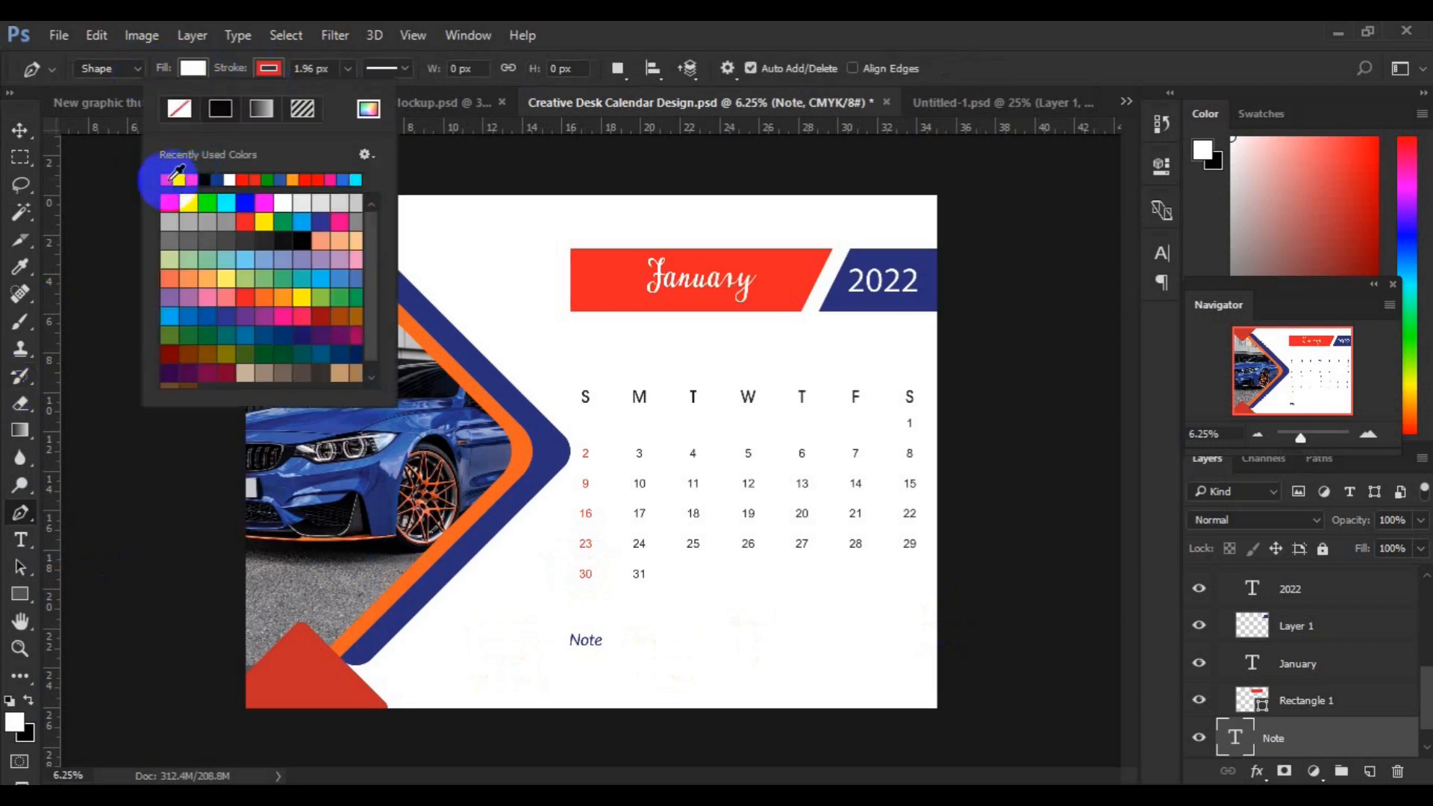
{"action": "left_click", "coordinate": [224, 85]}
{"action": "left_click", "coordinate": [192, 68]}
{"action": "left_click", "coordinate": [103, 108]}
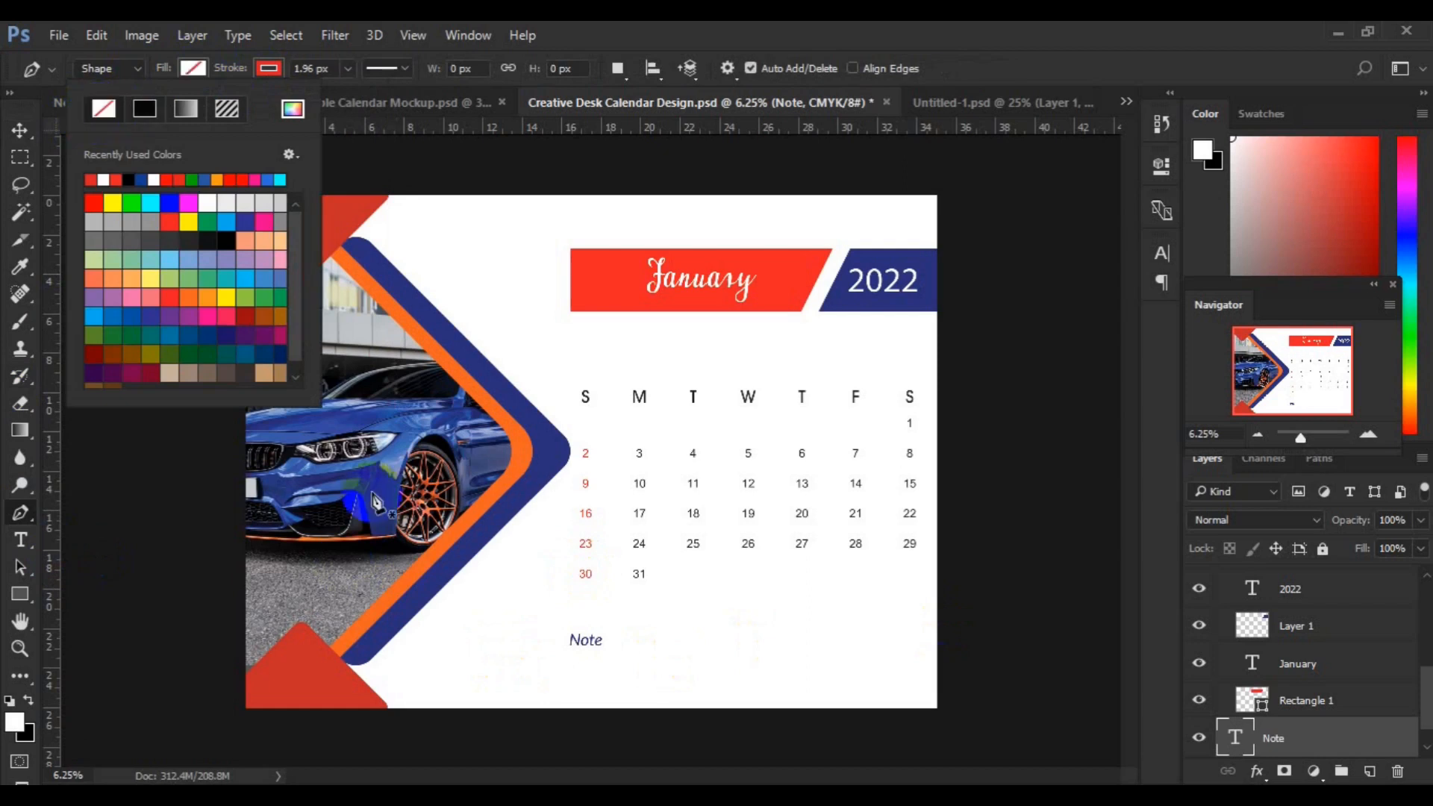
- Draw a horizontal line about 4698 px long from just after the Note text to beneath the last date column
{"action": "left_click", "coordinate": [609, 647]}
{"action": "left_click", "coordinate": [608, 643]}
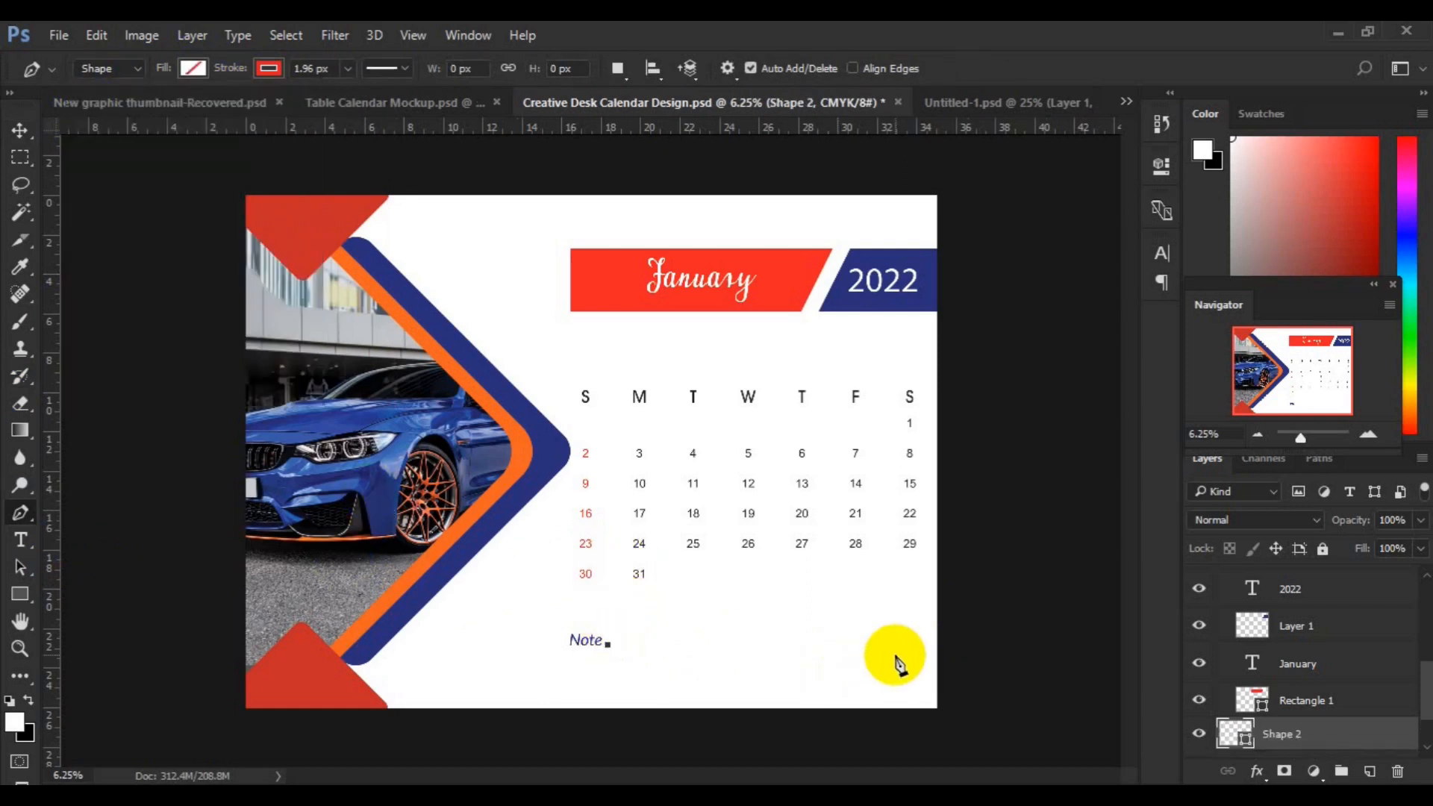
{"action": "left_click", "coordinate": [916, 644]}
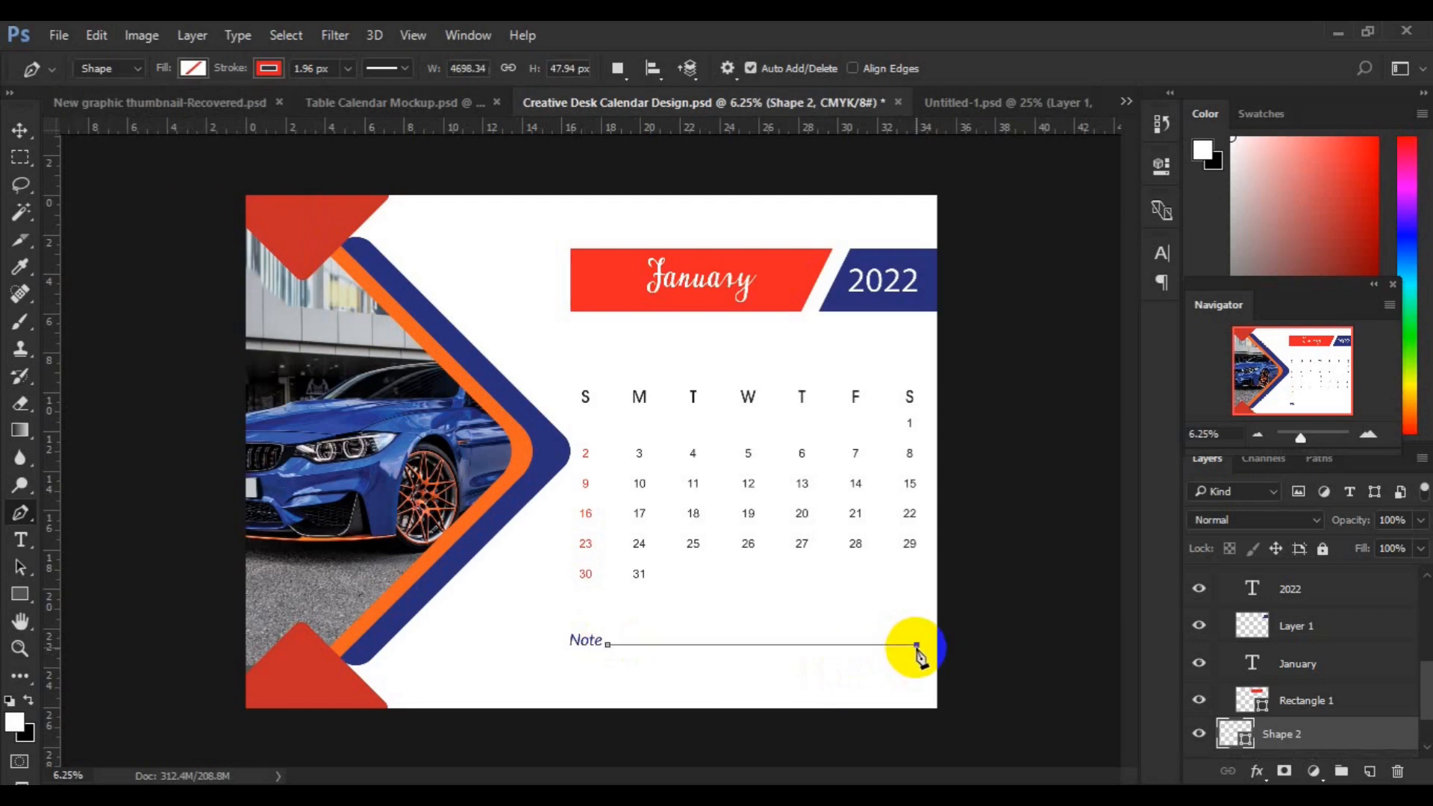
- Finish the open path as a single horizontal line after the Note text and set its stroke width to 15 px
{"action": "left_click", "coordinate": [927, 691]}
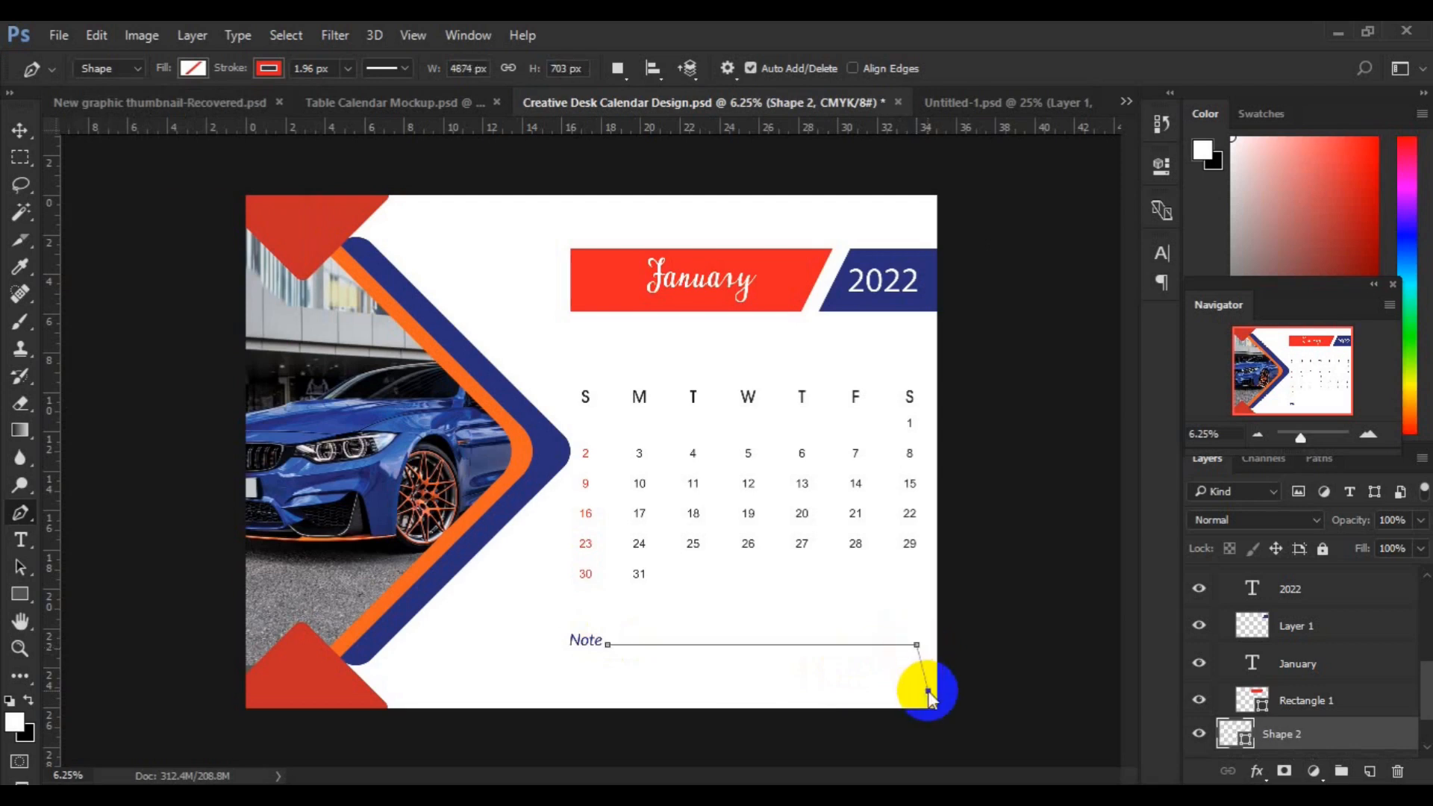
{"action": "key", "text": "ctrl+z"}
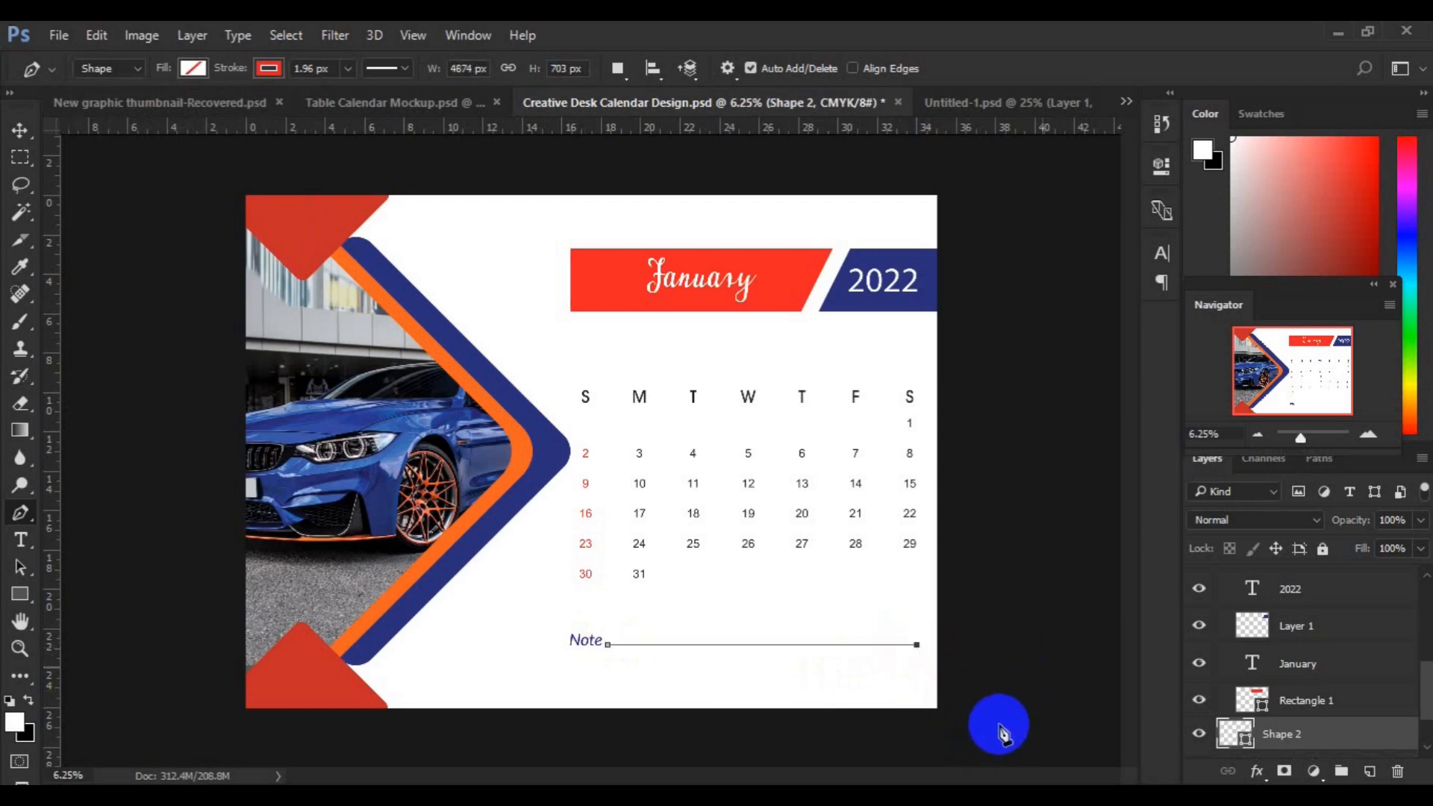
{"action": "key", "text": "Return"}
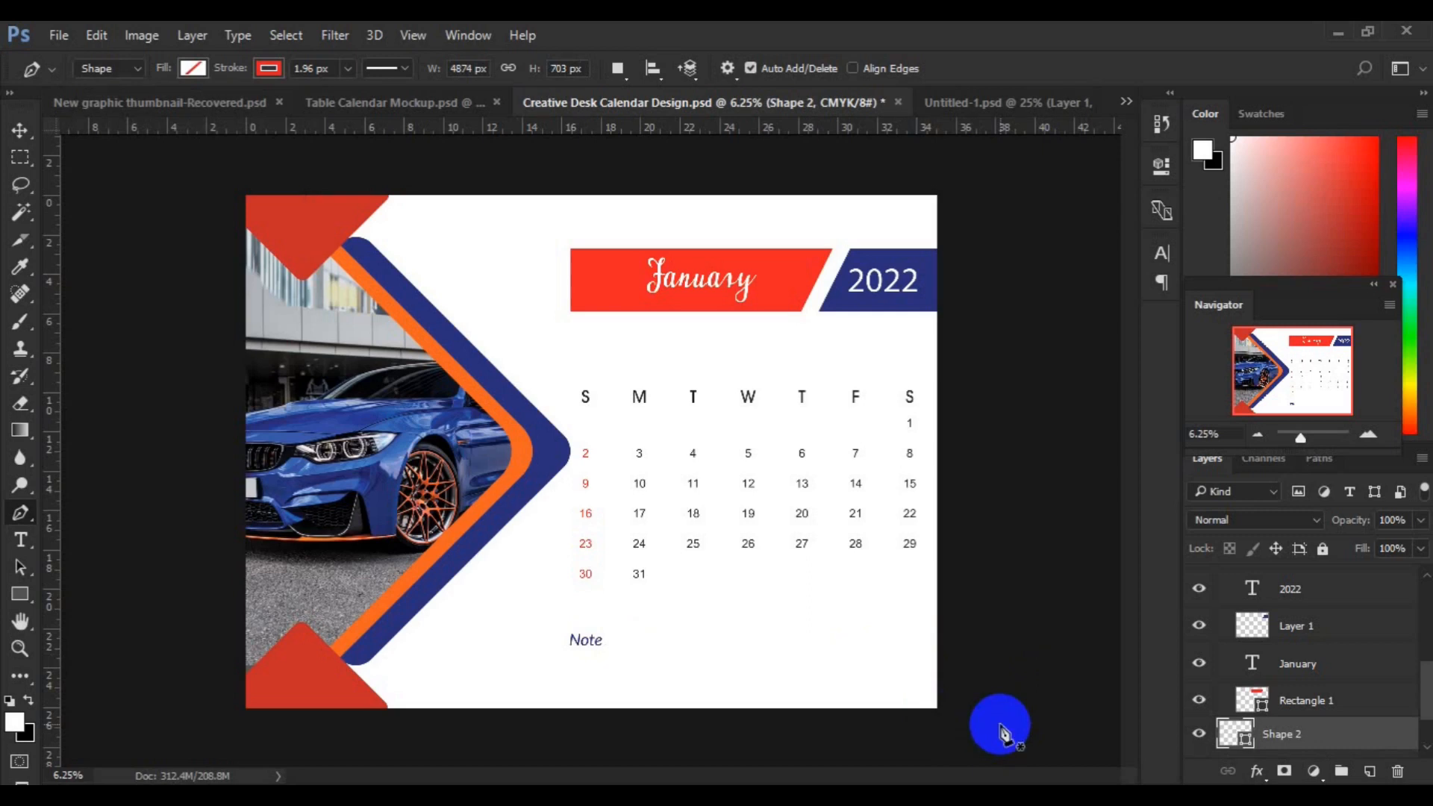
{"action": "left_click", "coordinate": [347, 70]}
{"action": "left_click", "coordinate": [358, 92]}
{"action": "left_click_drag", "start_coordinate": [324, 69], "coordinate": [293, 76]}
{"action": "type", "text": "10"}
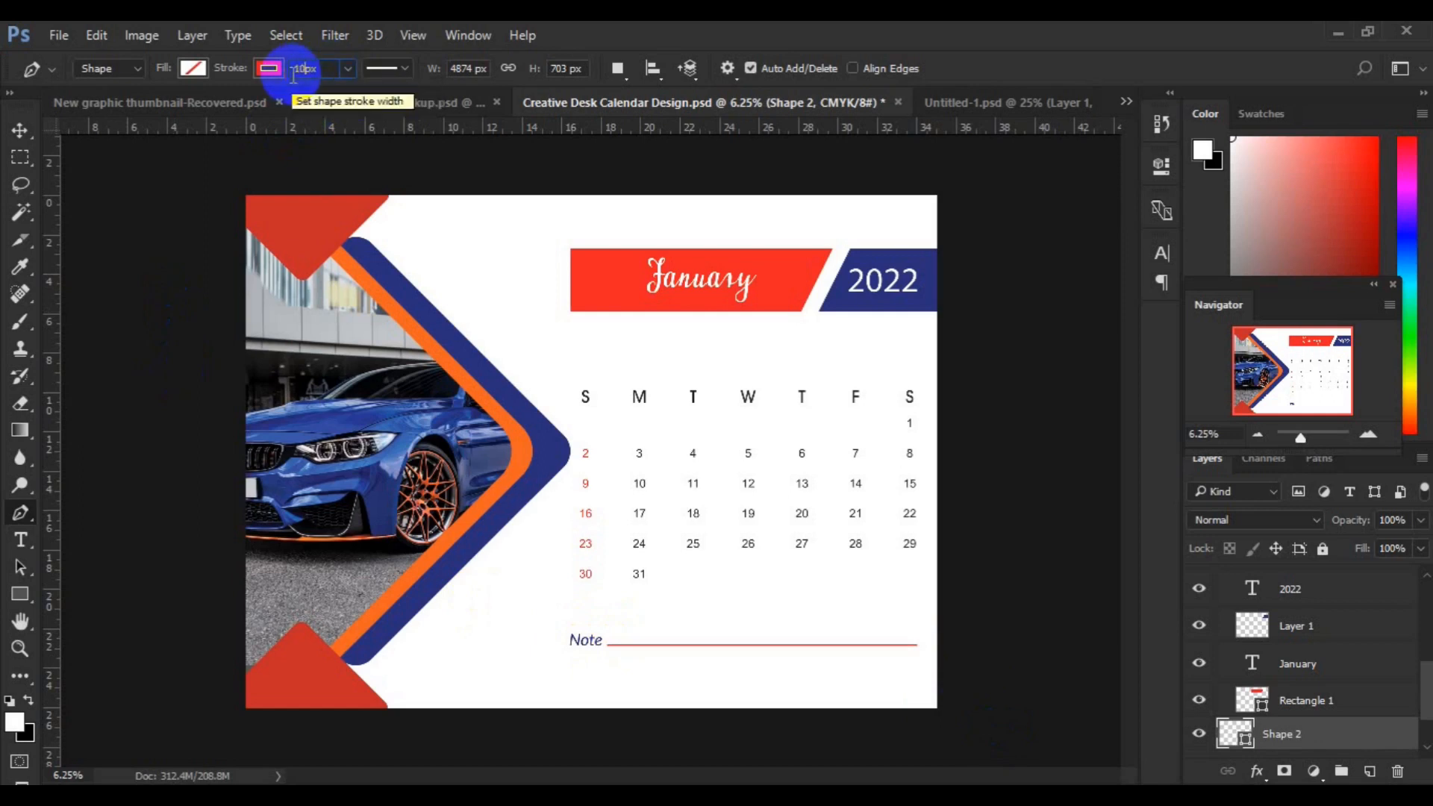
{"action": "key", "text": "Return"}
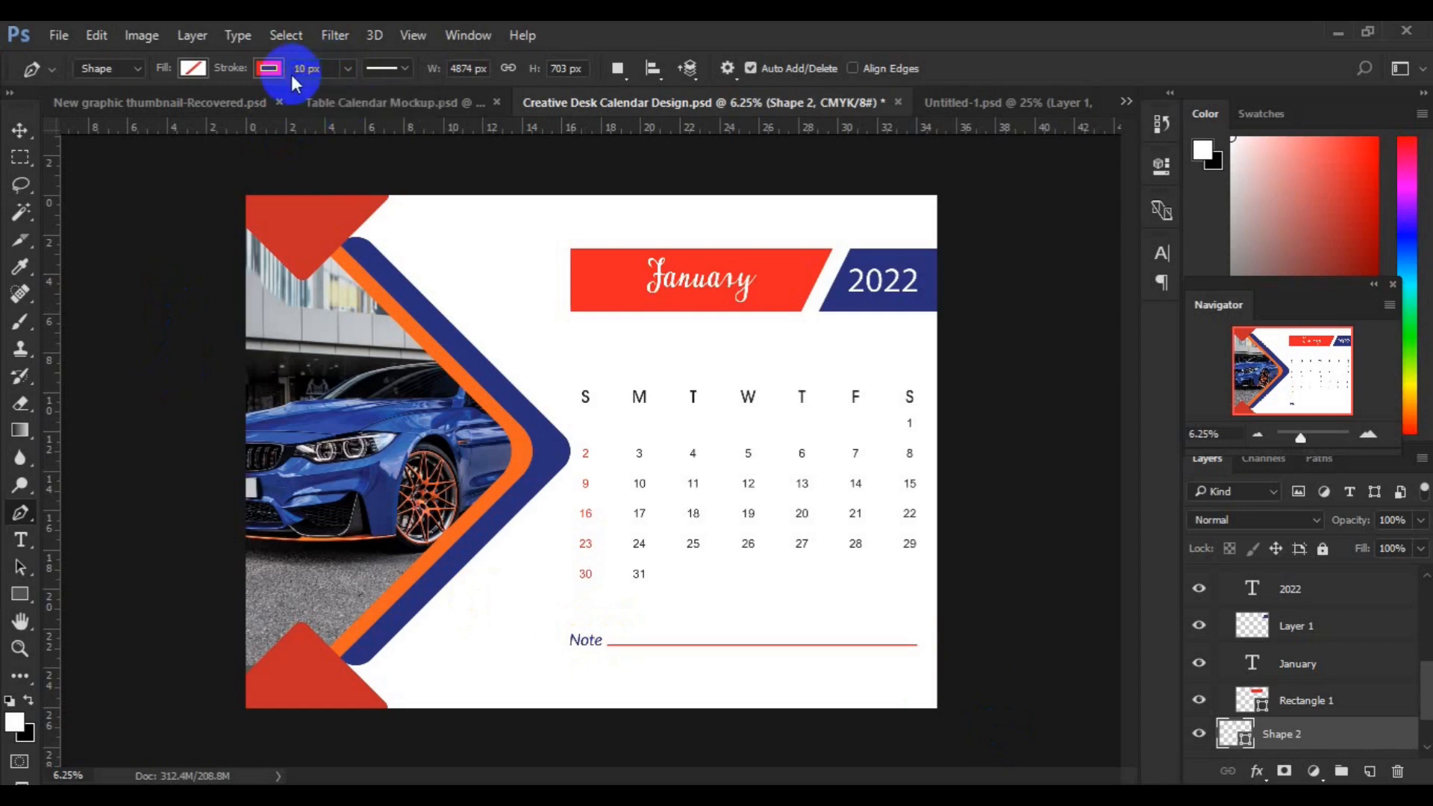
{"action": "left_click", "coordinate": [306, 68]}
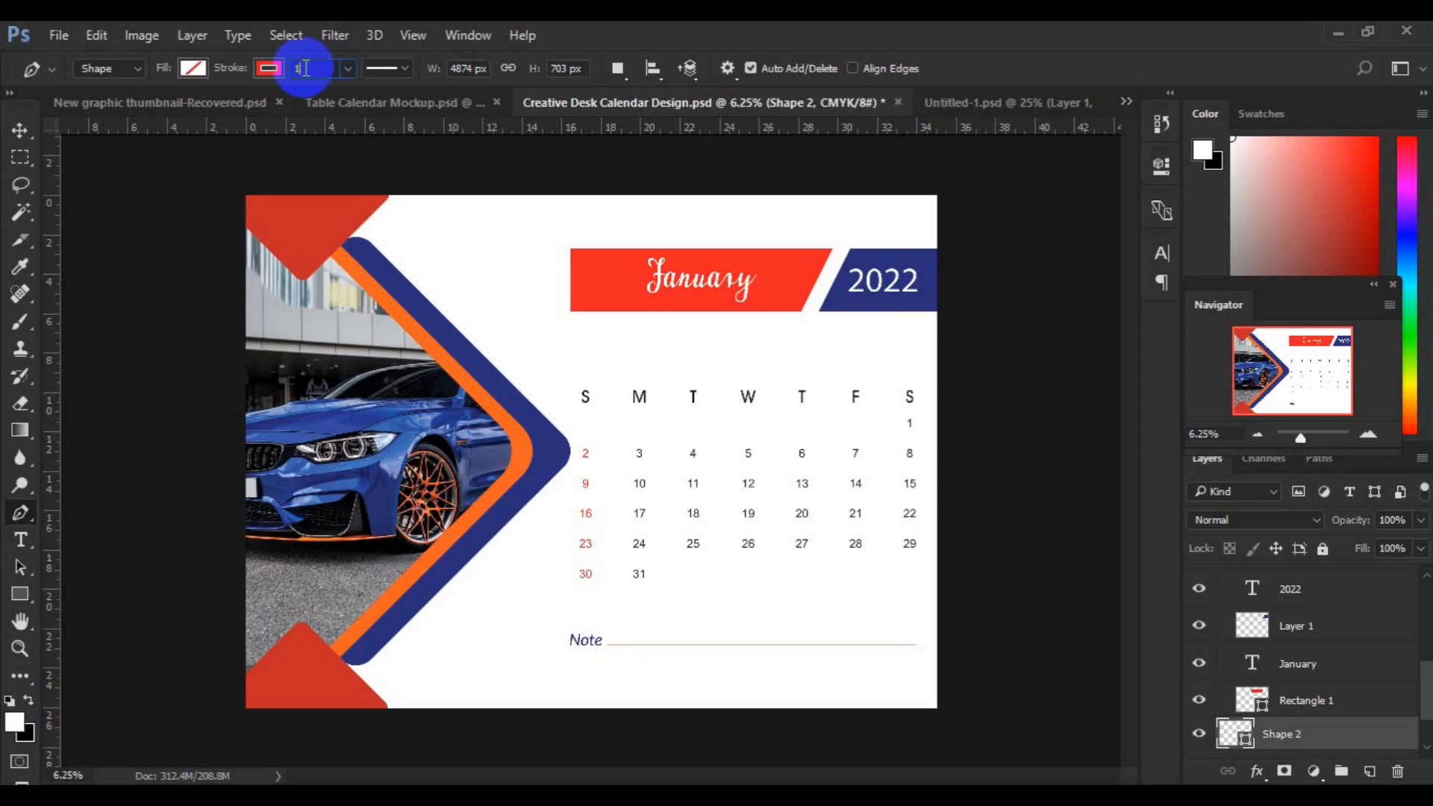
{"action": "key", "text": "Return"}
- Move the Note text and its line together slightly up, closer to the last row of dates
{"action": "left_click", "coordinate": [20, 130]}
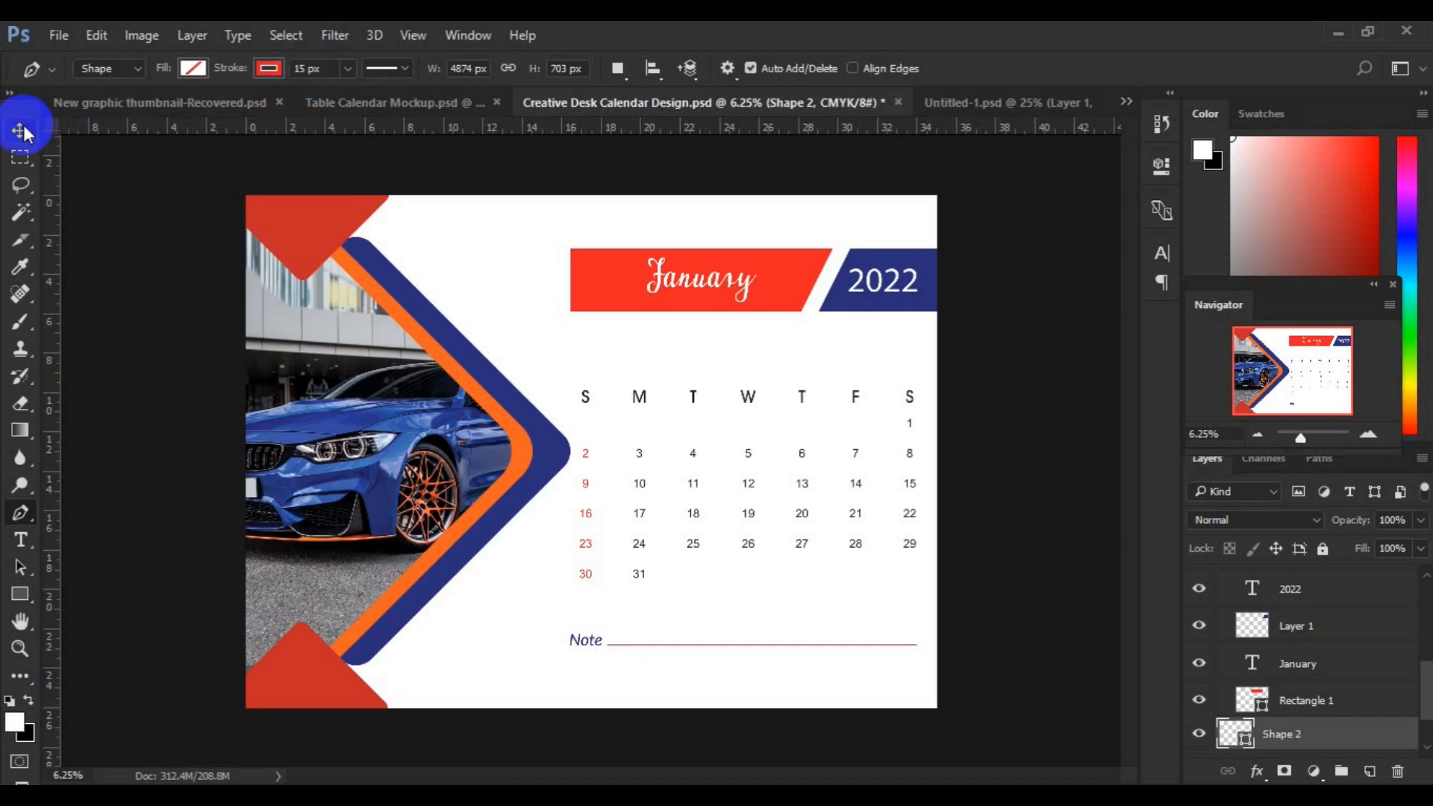
{"action": "key", "text": "ctrl+plus"}
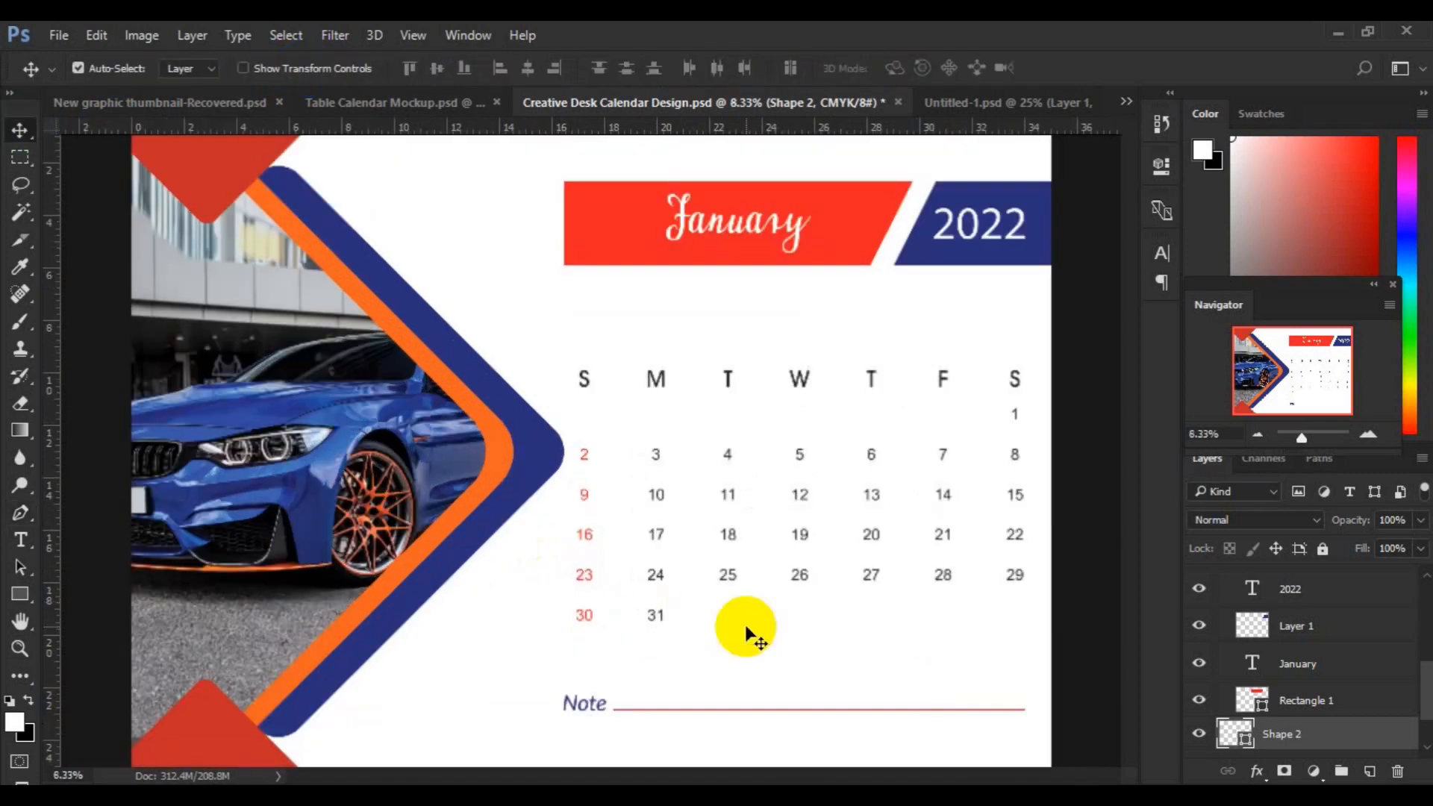
{"action": "scroll", "coordinate": [1421, 753], "scroll_direction": "down", "scroll_amount": 2}
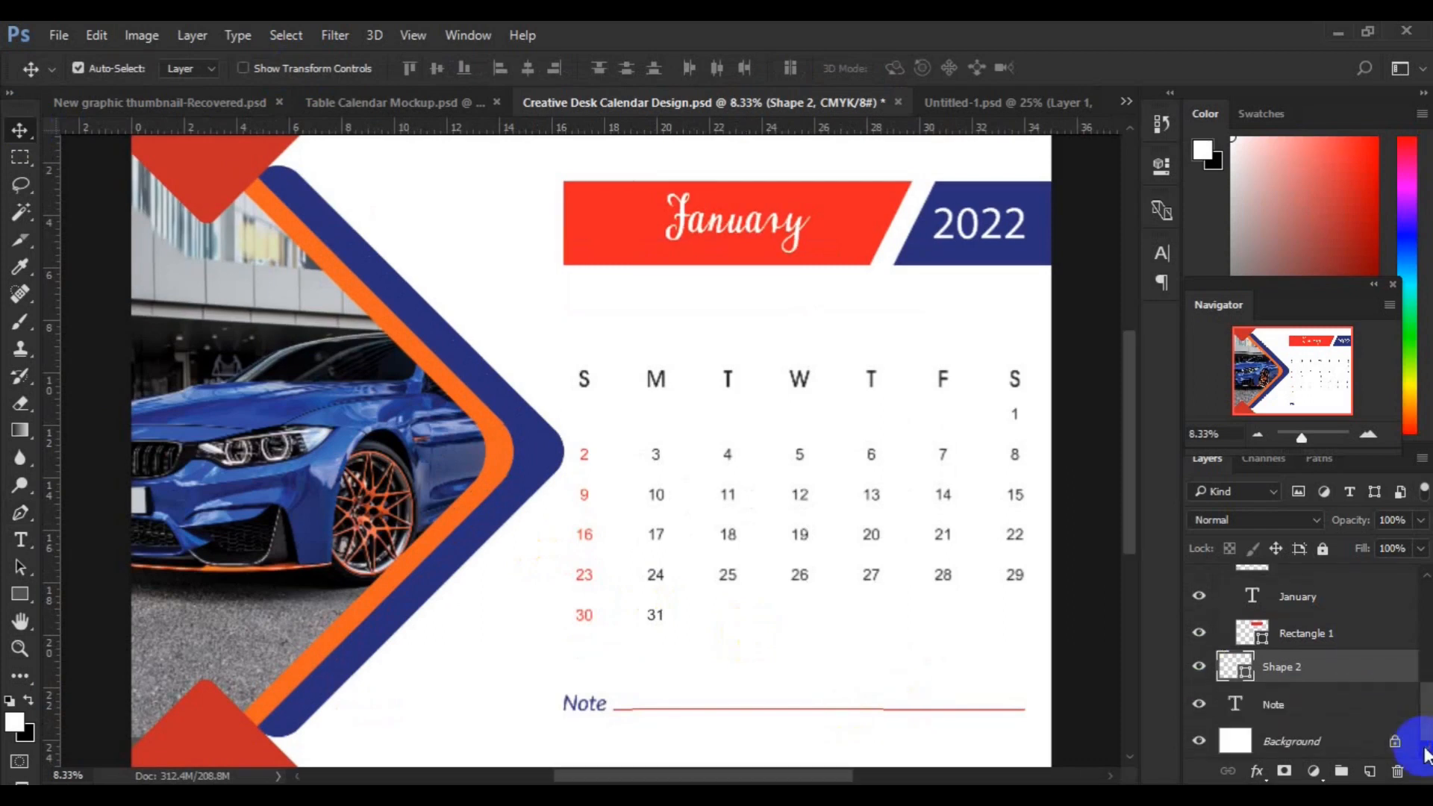
{"action": "left_click", "coordinate": [1329, 714], "text": "ctrl"}
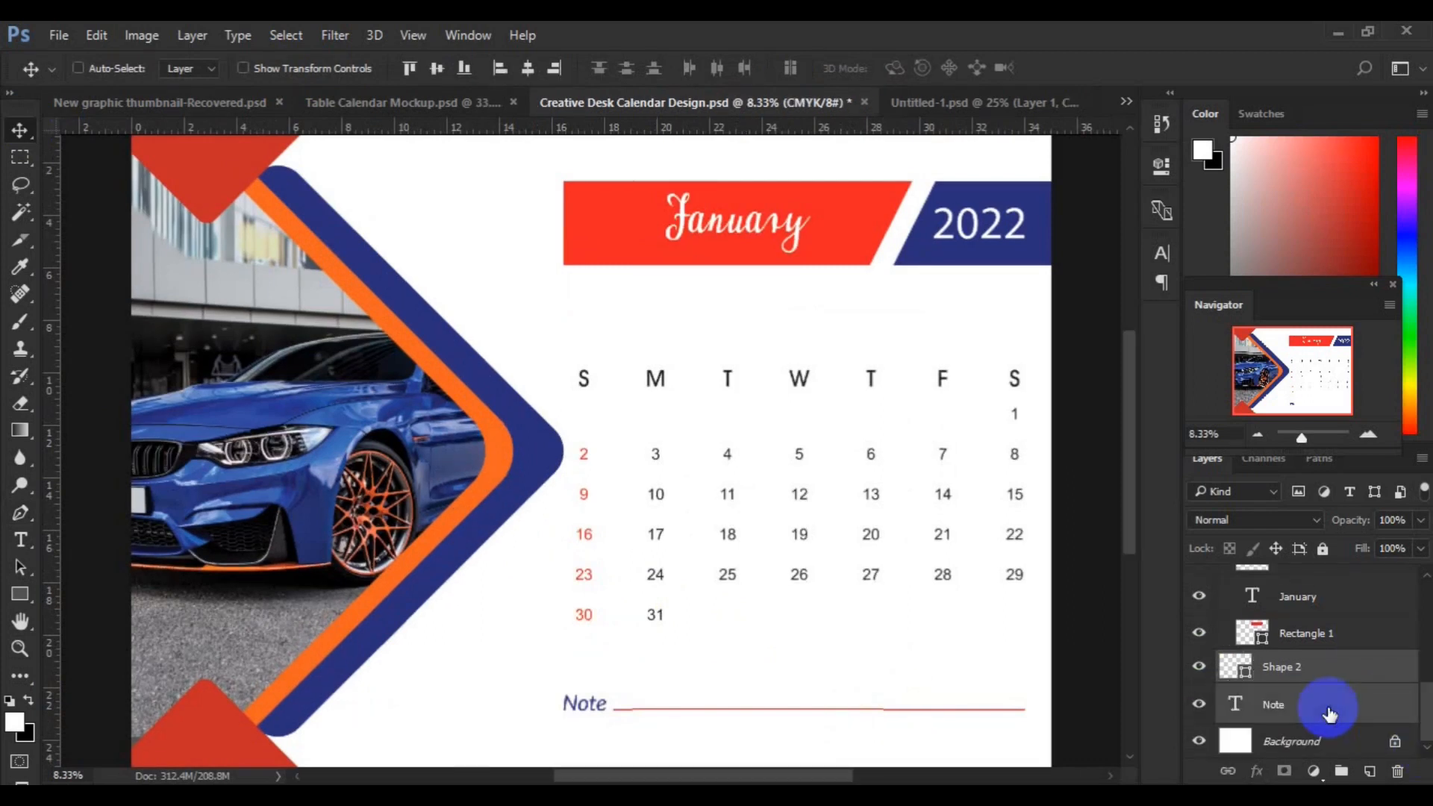
{"action": "key", "text": "shift+Up"}
{"action": "key", "text": "shift+Up"}
{"action": "key", "text": "shift+Up"}
{"action": "key", "text": "shift+Up"}
{"action": "key", "text": "shift+Up"}
{"action": "key", "text": "shift+Up"}
{"action": "key", "text": "shift+Up"}
{"action": "key", "text": "shift+Up"}
{"action": "key", "text": "shift+Up"}
{"action": "key", "text": "shift+Up"}
{"action": "key", "text": "shift+Up"}
{"action": "key", "text": "shift+Up"}
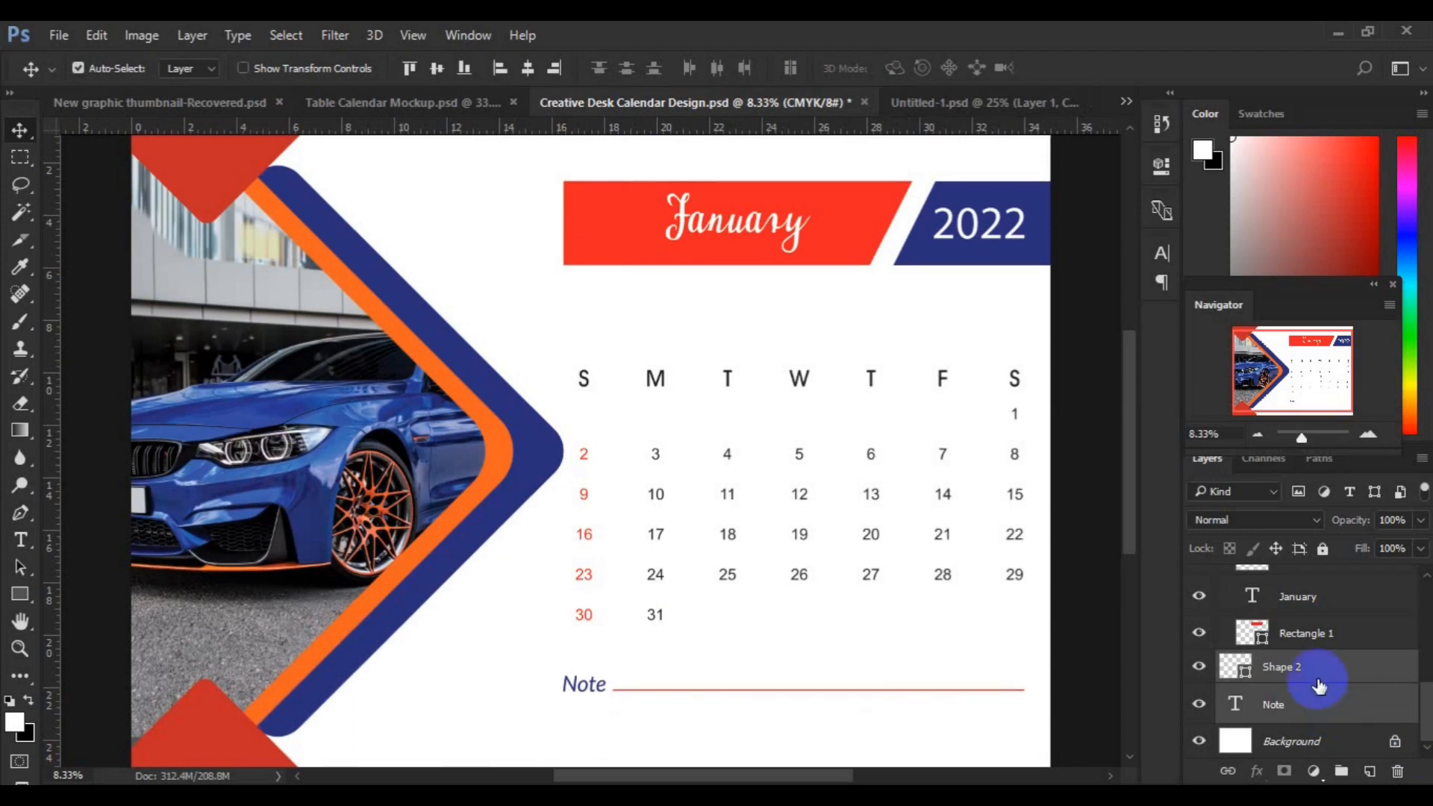
- Stretch the right end of the note line slightly outward to about 100.8% of its width
{"action": "left_click", "coordinate": [1317, 676]}
{"action": "key", "text": "ctrl+t"}
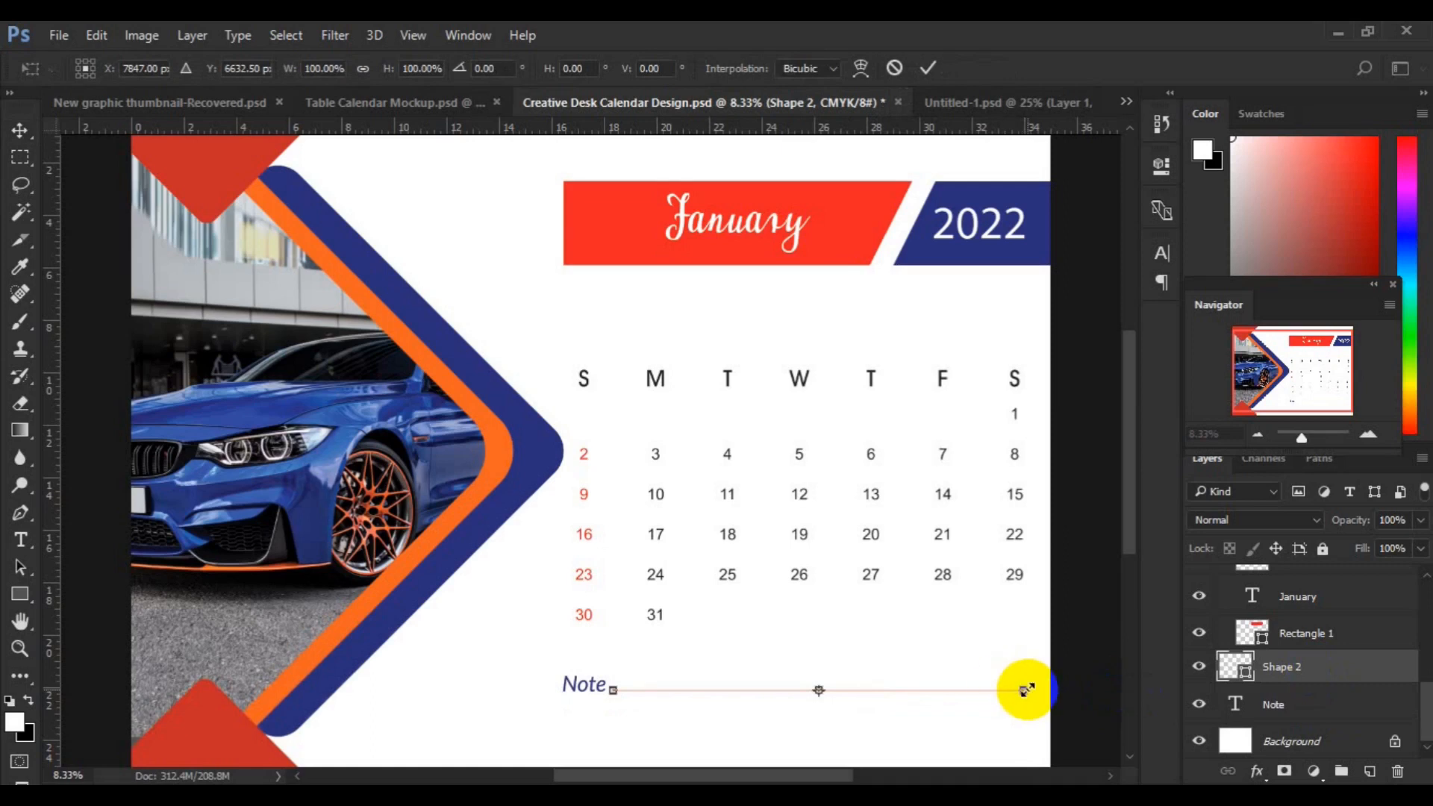
{"action": "left_click_drag", "start_coordinate": [1026, 690], "coordinate": [1031, 687]}
{"action": "key", "text": "Return"}
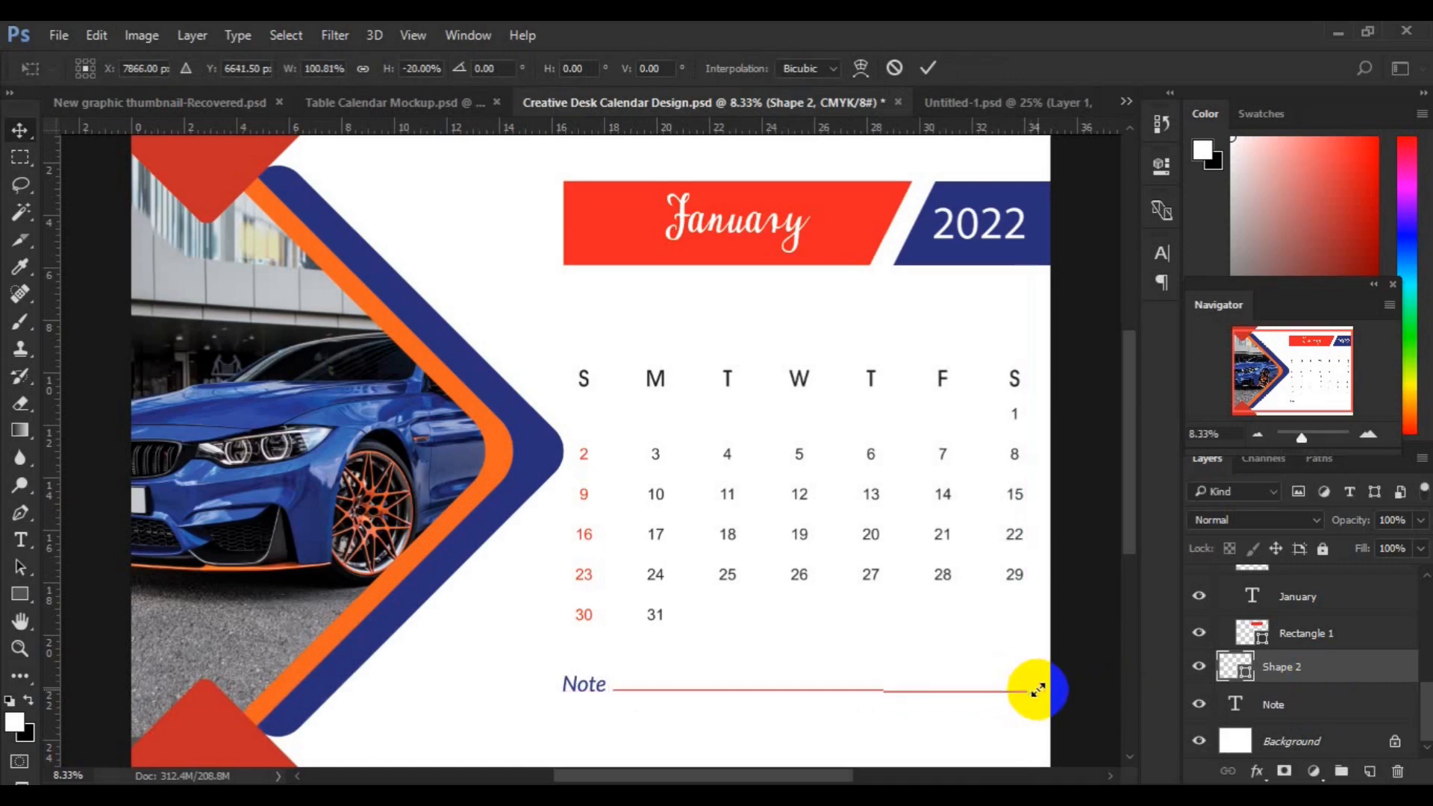
- Duplicate the note line and move the copy about 240 px straight down
{"action": "key", "text": "ctrl+j"}
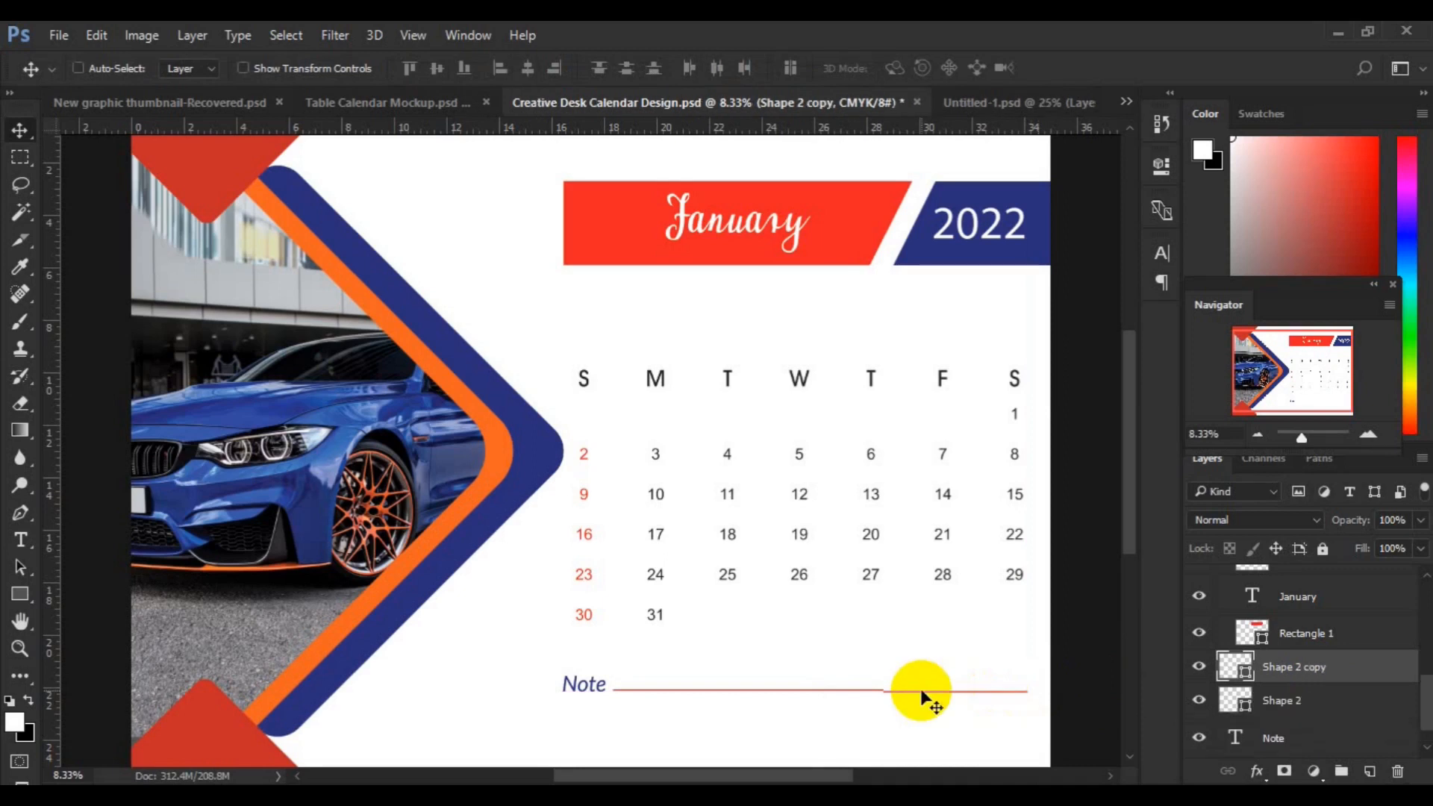
{"action": "key", "text": "ctrl+t"}
{"action": "left_click", "coordinate": [556, 309]}
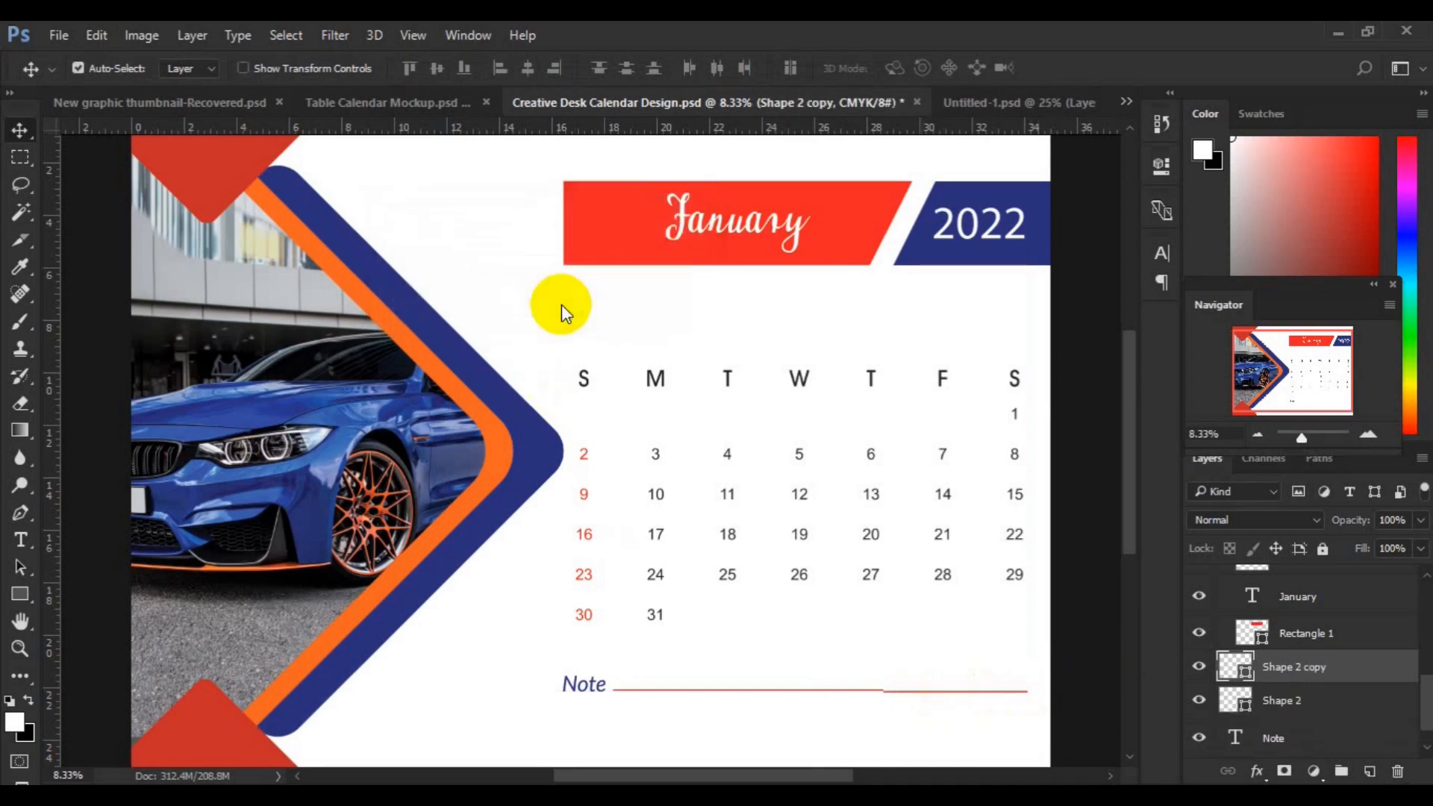
{"action": "key", "text": "ctrl+t"}
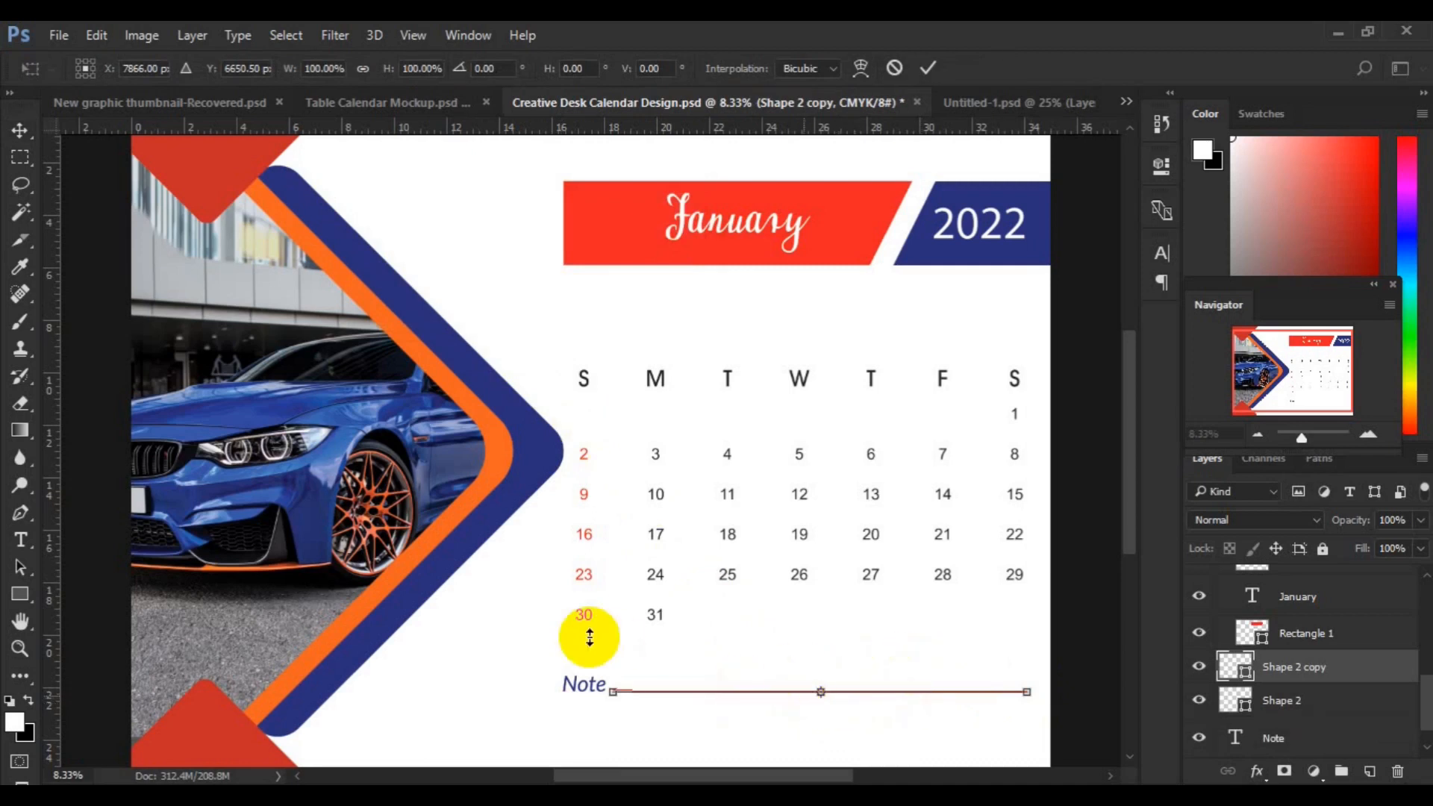
{"action": "key", "text": "Down"}
{"action": "key", "text": "Down"}
{"action": "key", "text": "Down"}
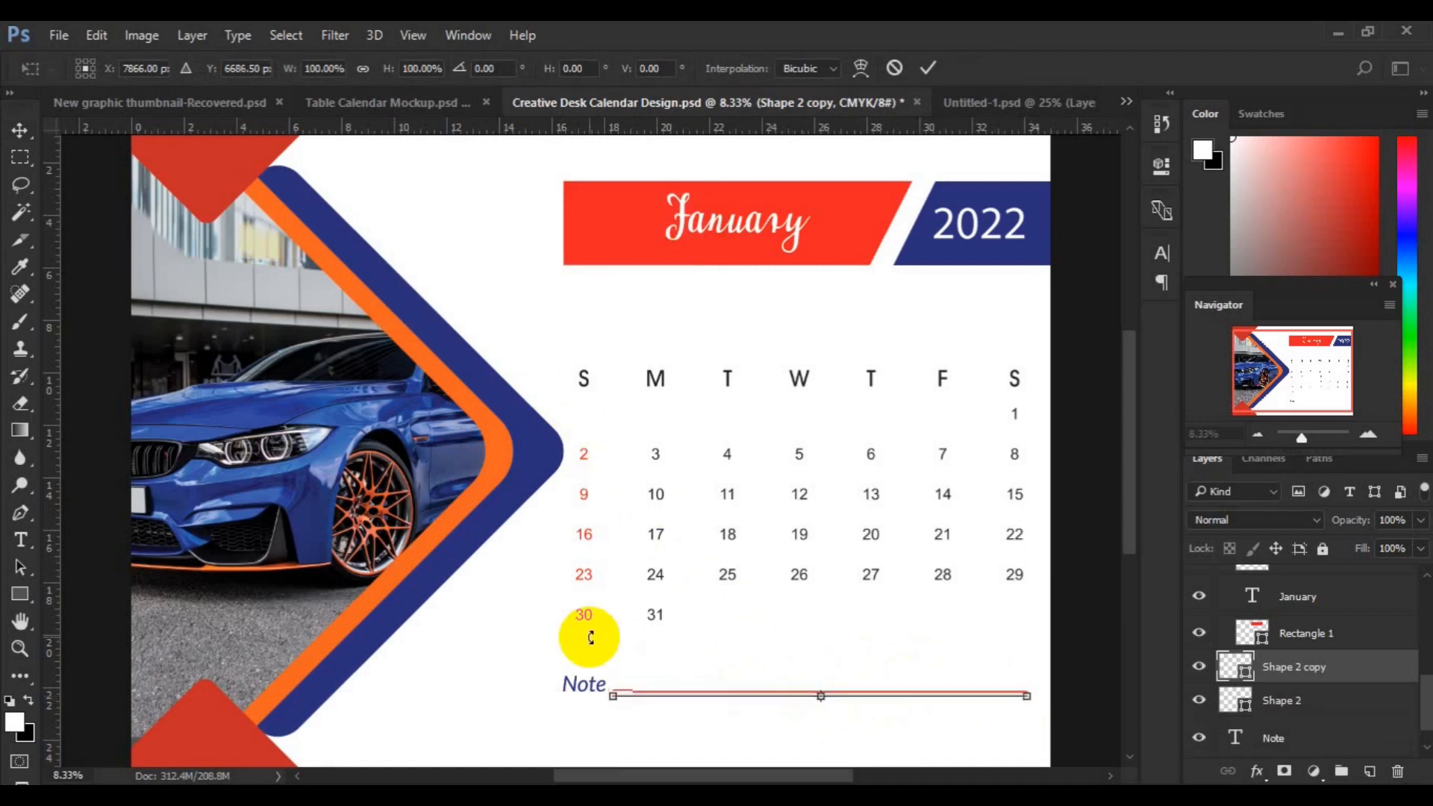
{"action": "key", "text": "Down"}
{"action": "key", "text": "Down"}
{"action": "key", "text": "Down"}
{"action": "key", "text": "Down"}
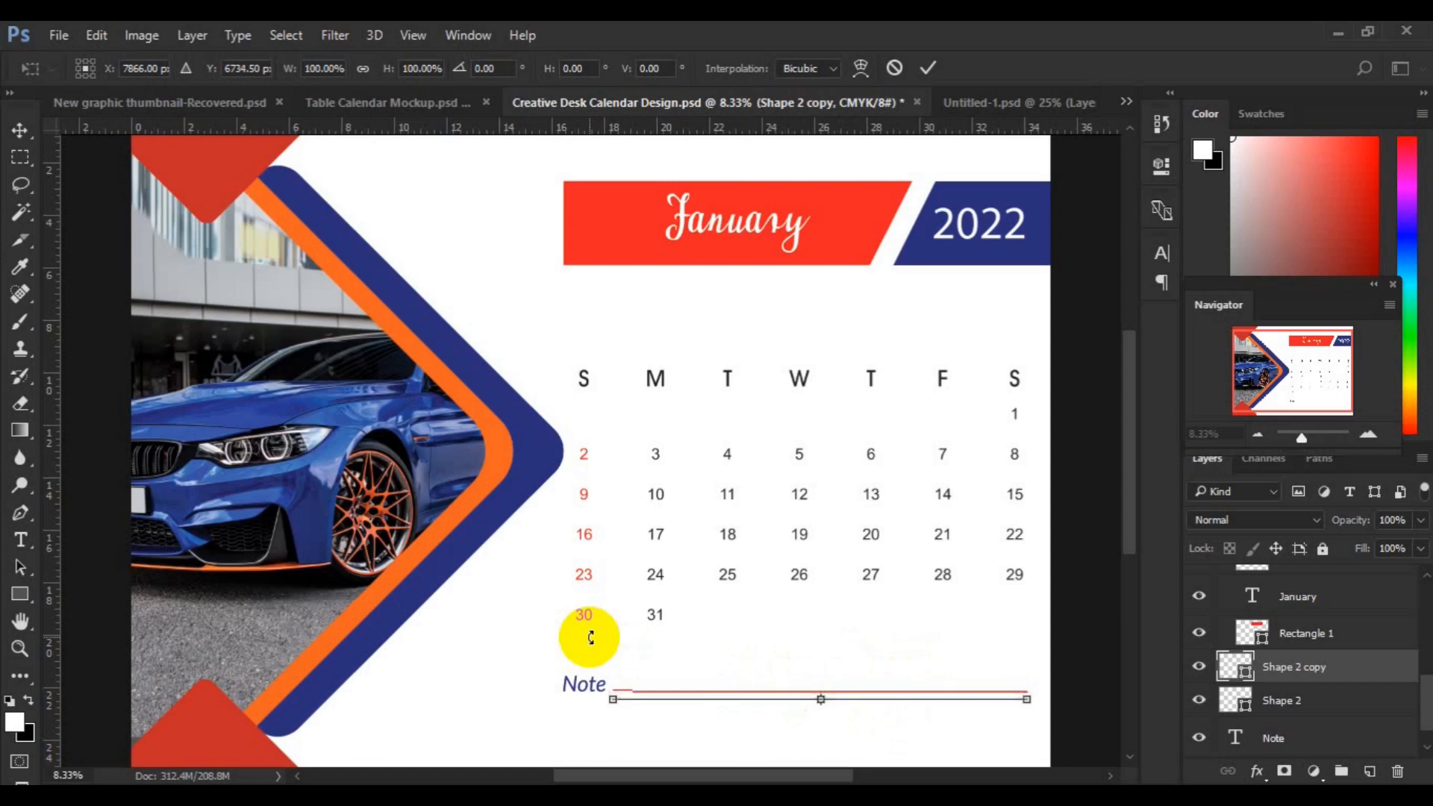
{"action": "key", "text": "Down"}
{"action": "key", "text": "Down"}
{"action": "key", "text": "Down"}
{"action": "key", "text": "Down"}
{"action": "key", "text": "Down"}
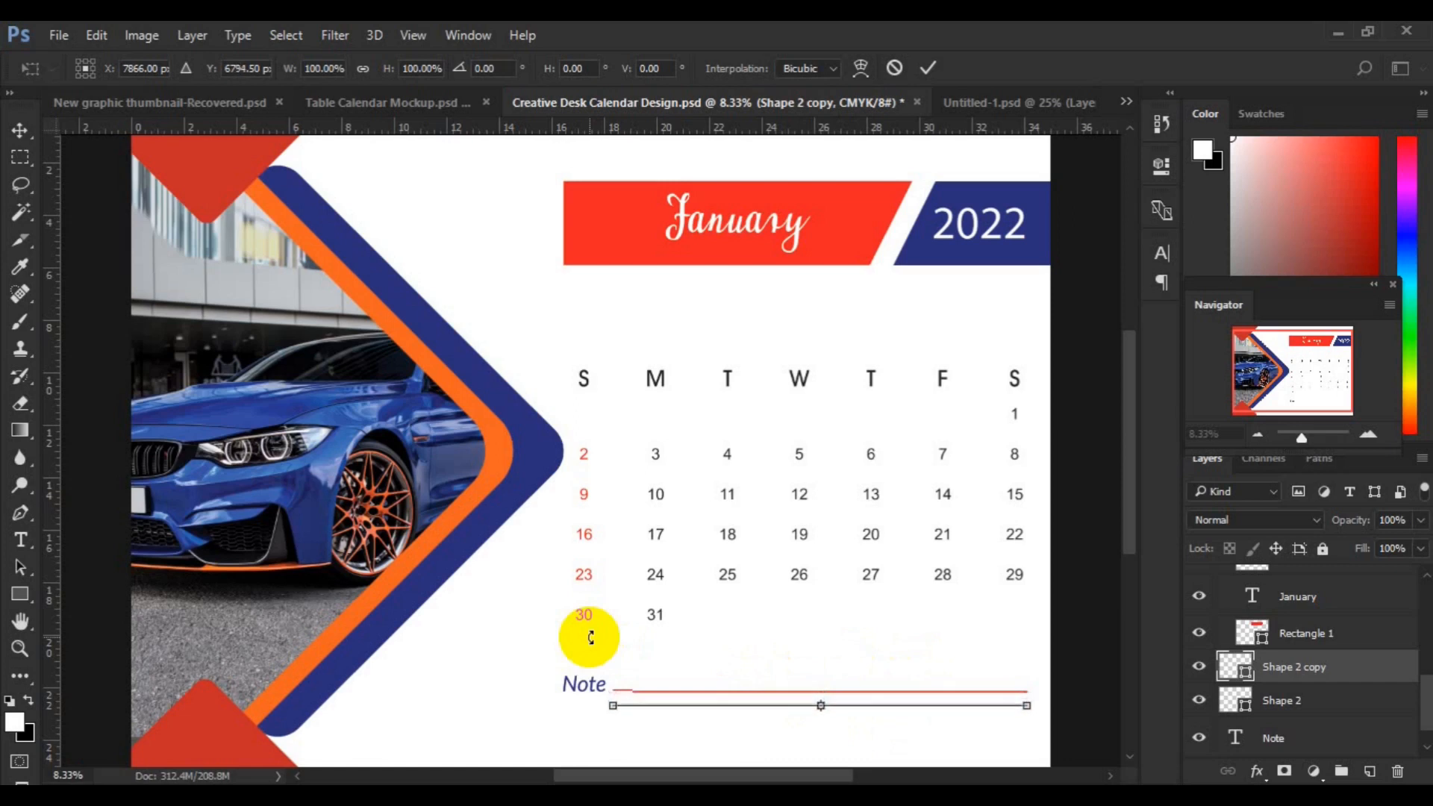
{"action": "key", "text": "Down"}
{"action": "key", "text": "Down"}
{"action": "key", "text": "Down"}
{"action": "key", "text": "Down"}
{"action": "key", "text": "Down"}
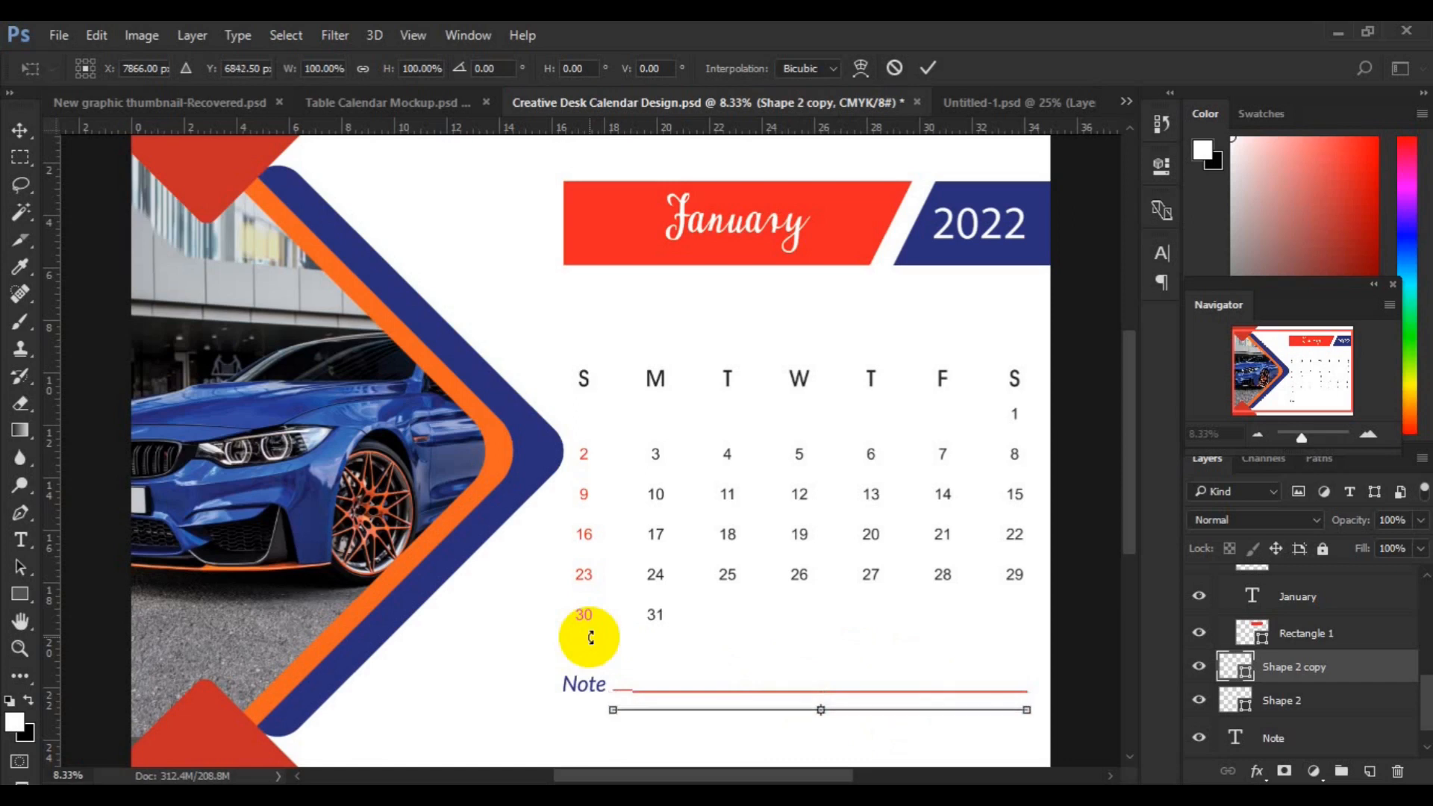
{"action": "key", "text": "Down"}
{"action": "key", "text": "Down"}
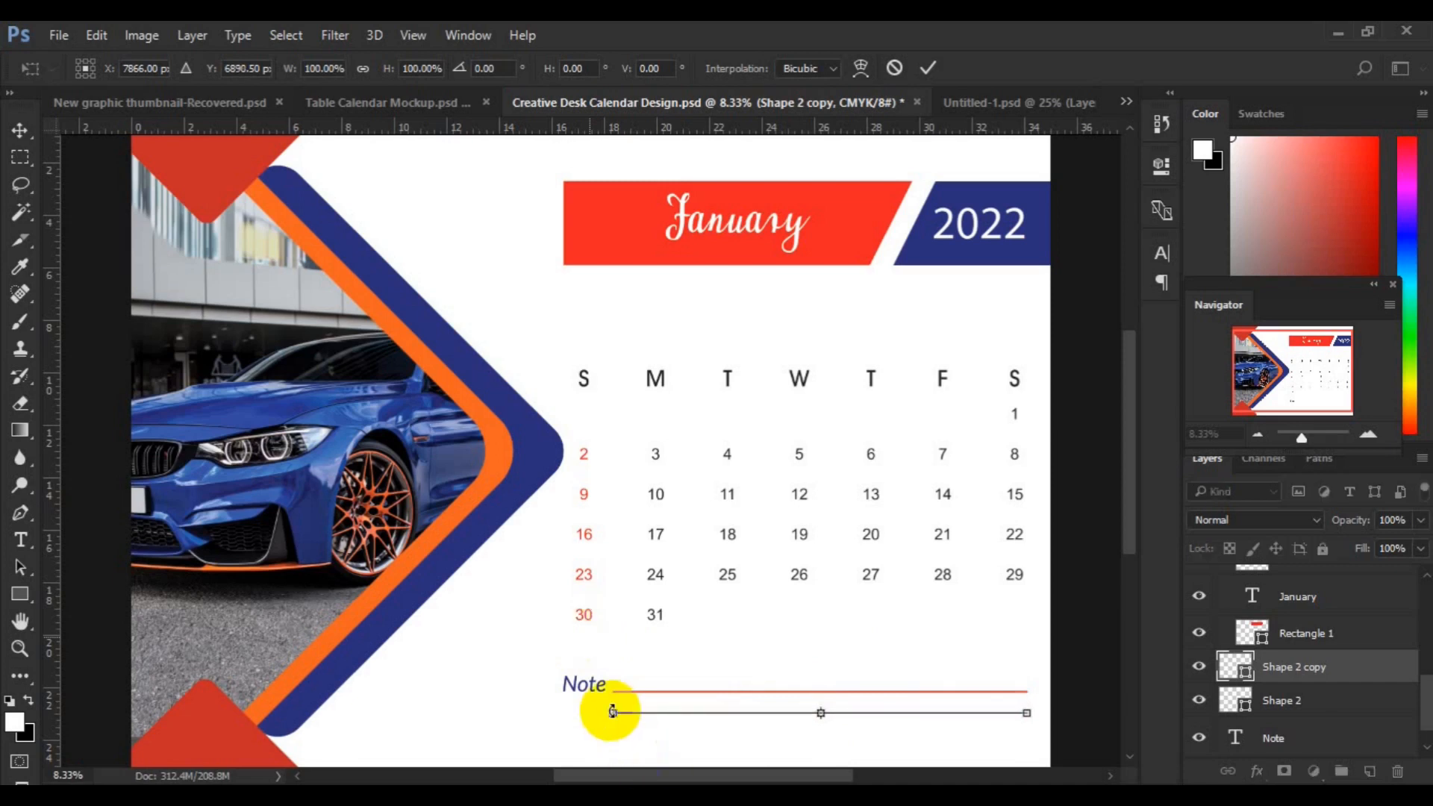
- Extend the left end of the lower line to the left edge of the Note text, about 112% of its width
{"action": "left_click_drag", "start_coordinate": [613, 714], "coordinate": [556, 709]}
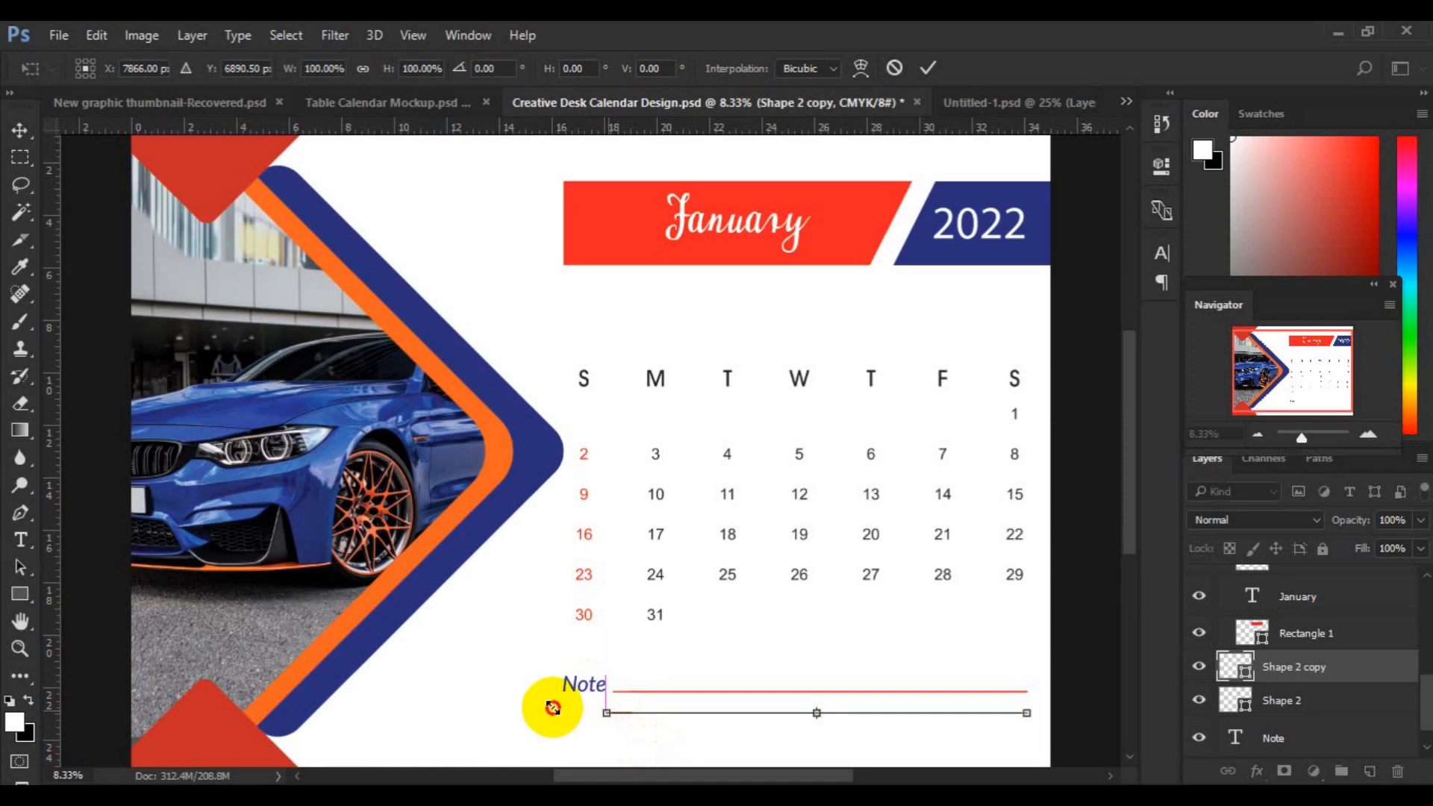
{"action": "left_click_drag", "start_coordinate": [552, 707], "coordinate": [555, 709]}
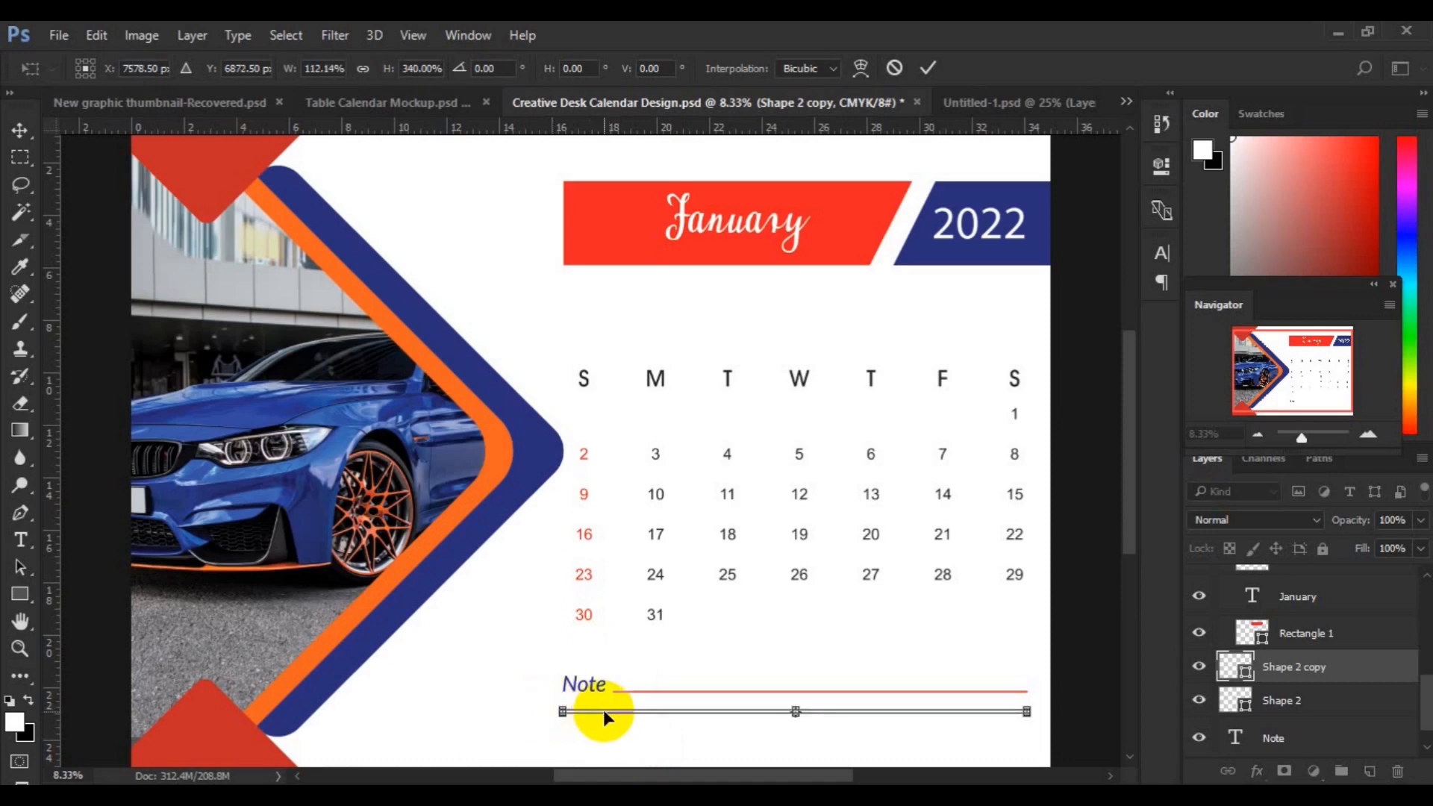
{"action": "key", "text": "Return"}
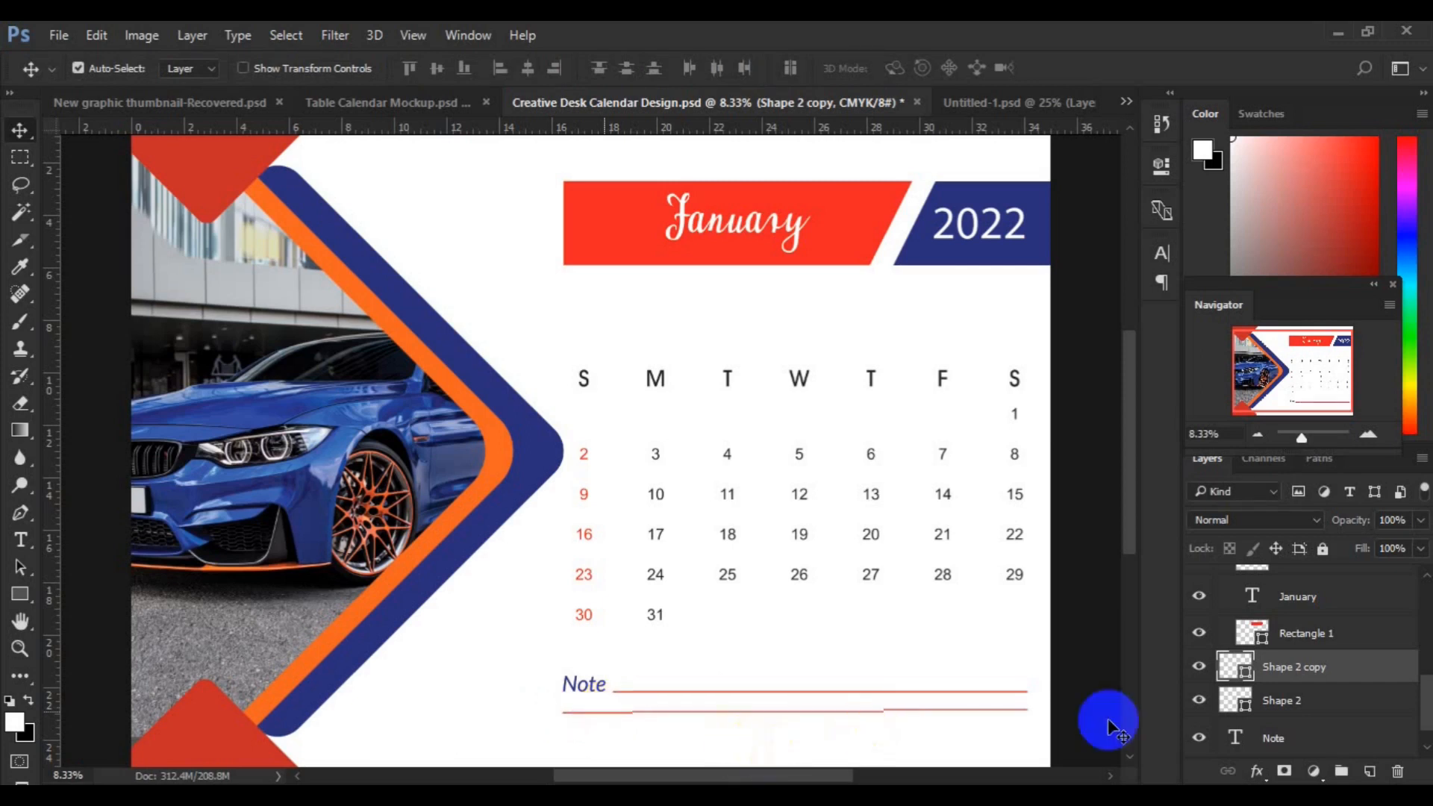
{"action": "left_click", "coordinate": [577, 682]}
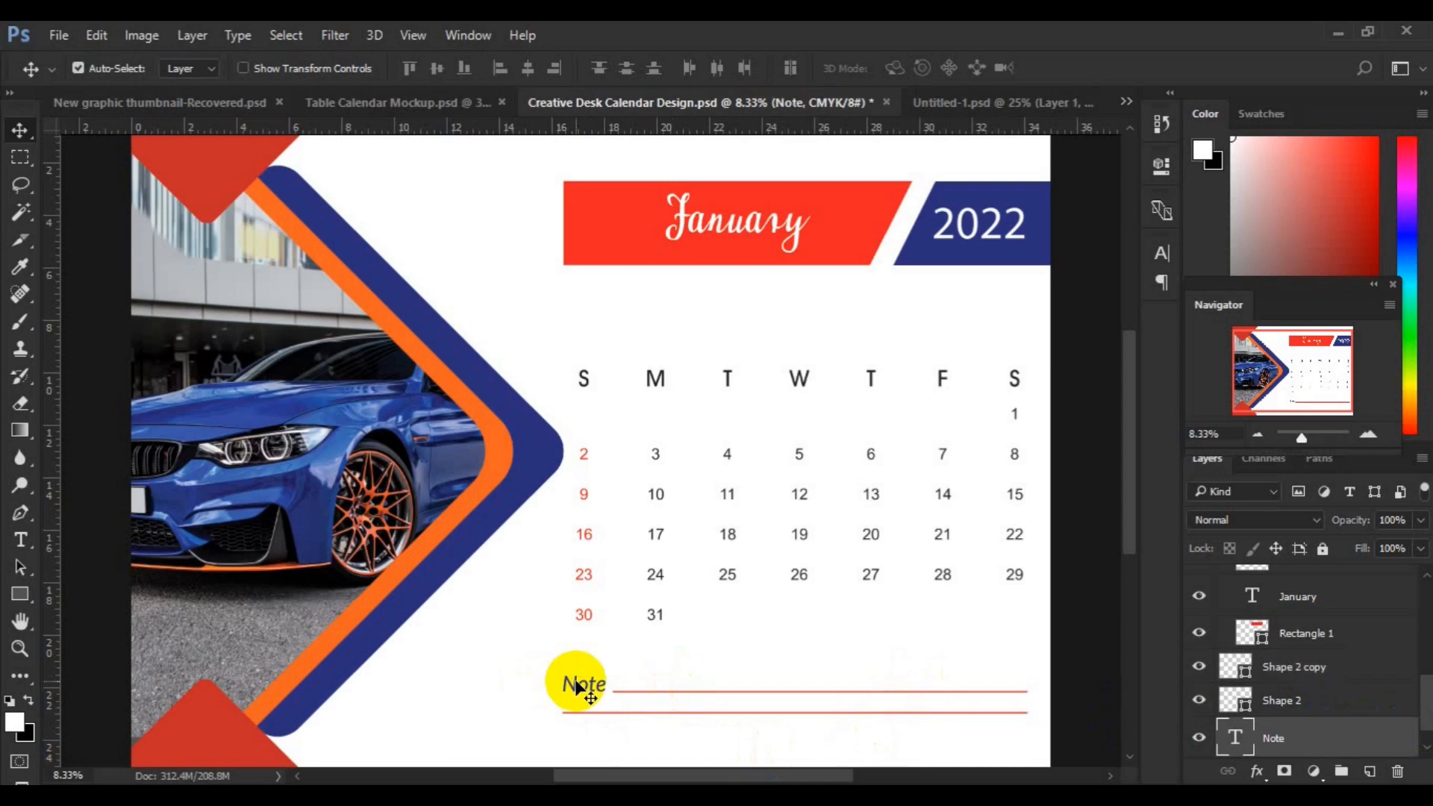
{"action": "left_click_drag", "start_coordinate": [577, 683], "coordinate": [436, 739]}
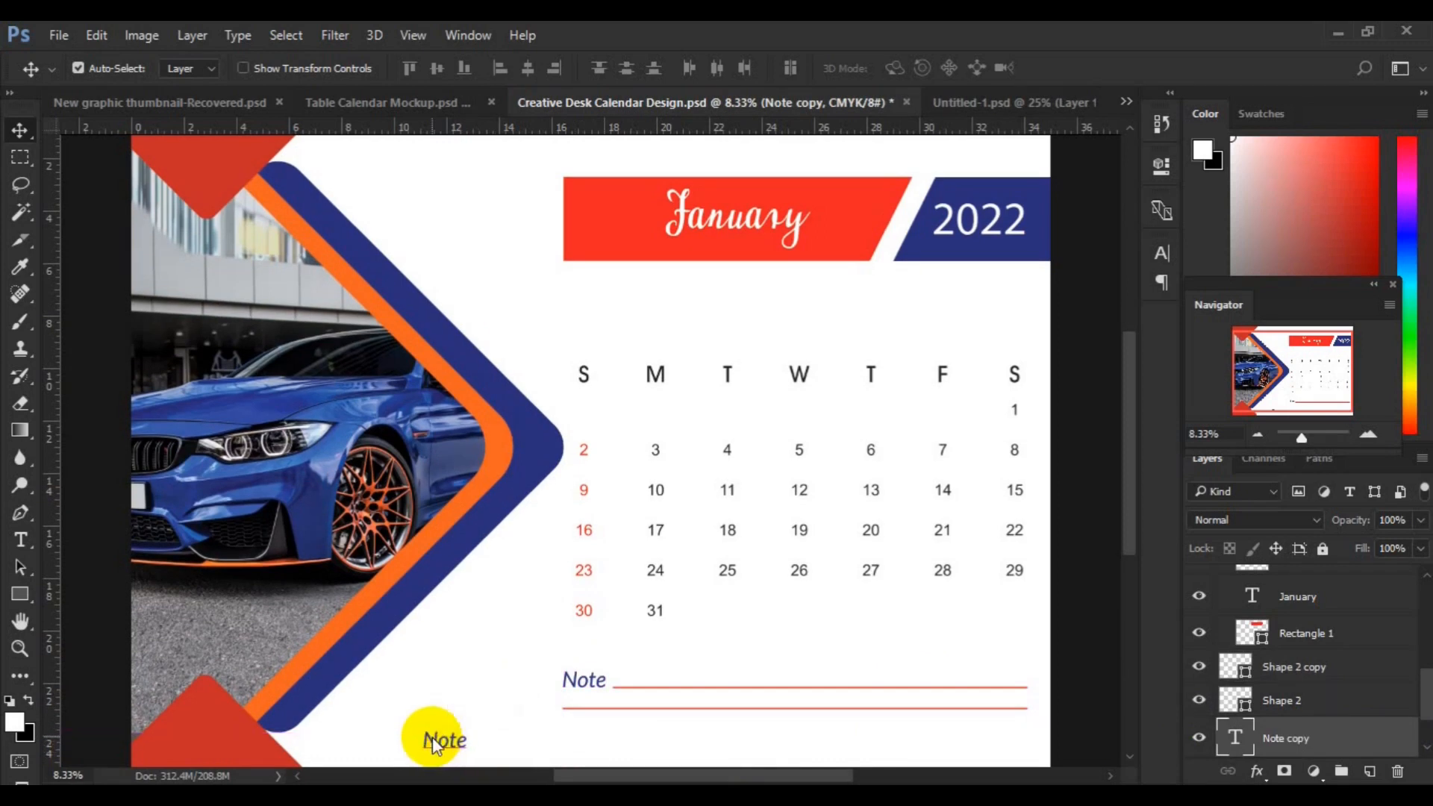
{"action": "double_click", "coordinate": [440, 742]}
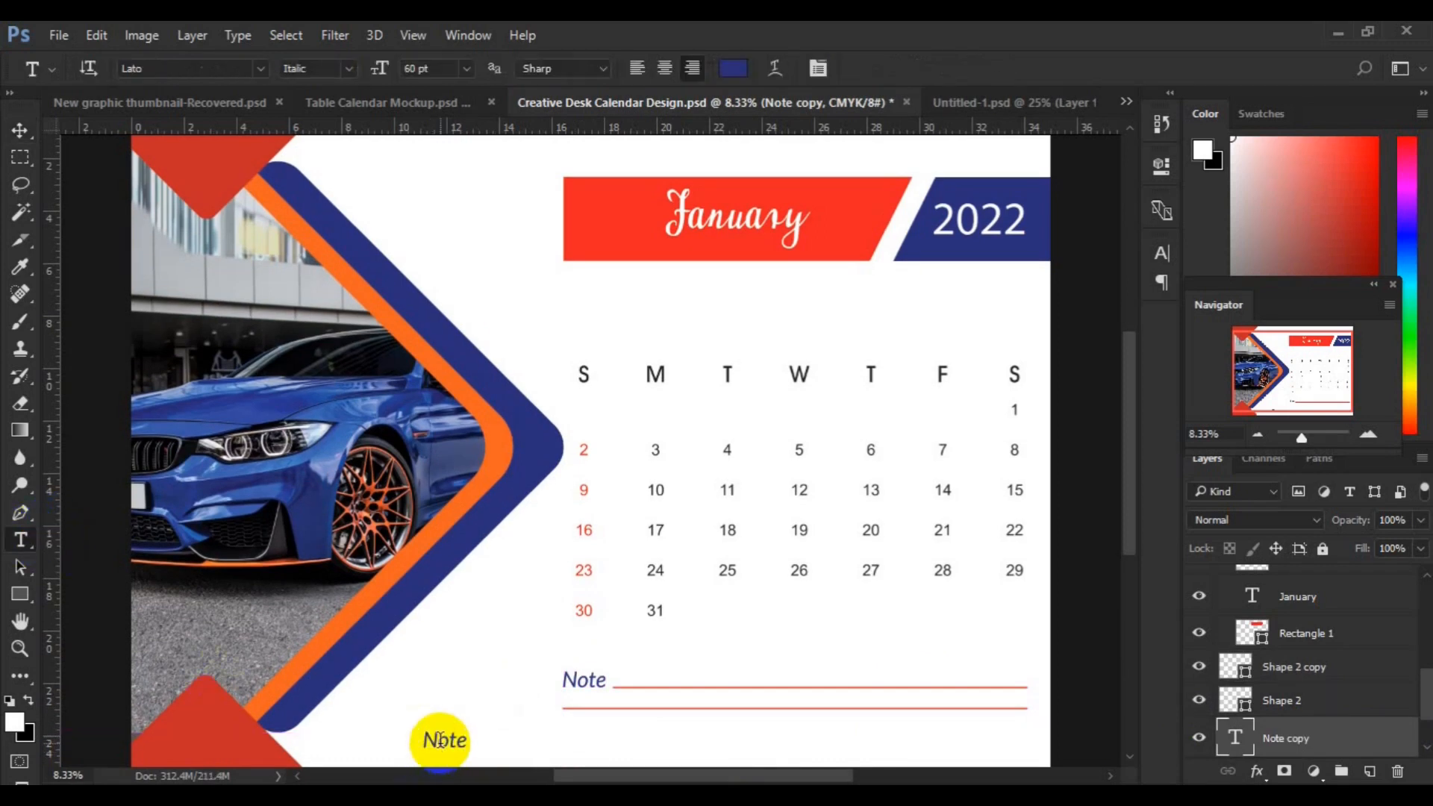
{"action": "double_click", "coordinate": [440, 740]}
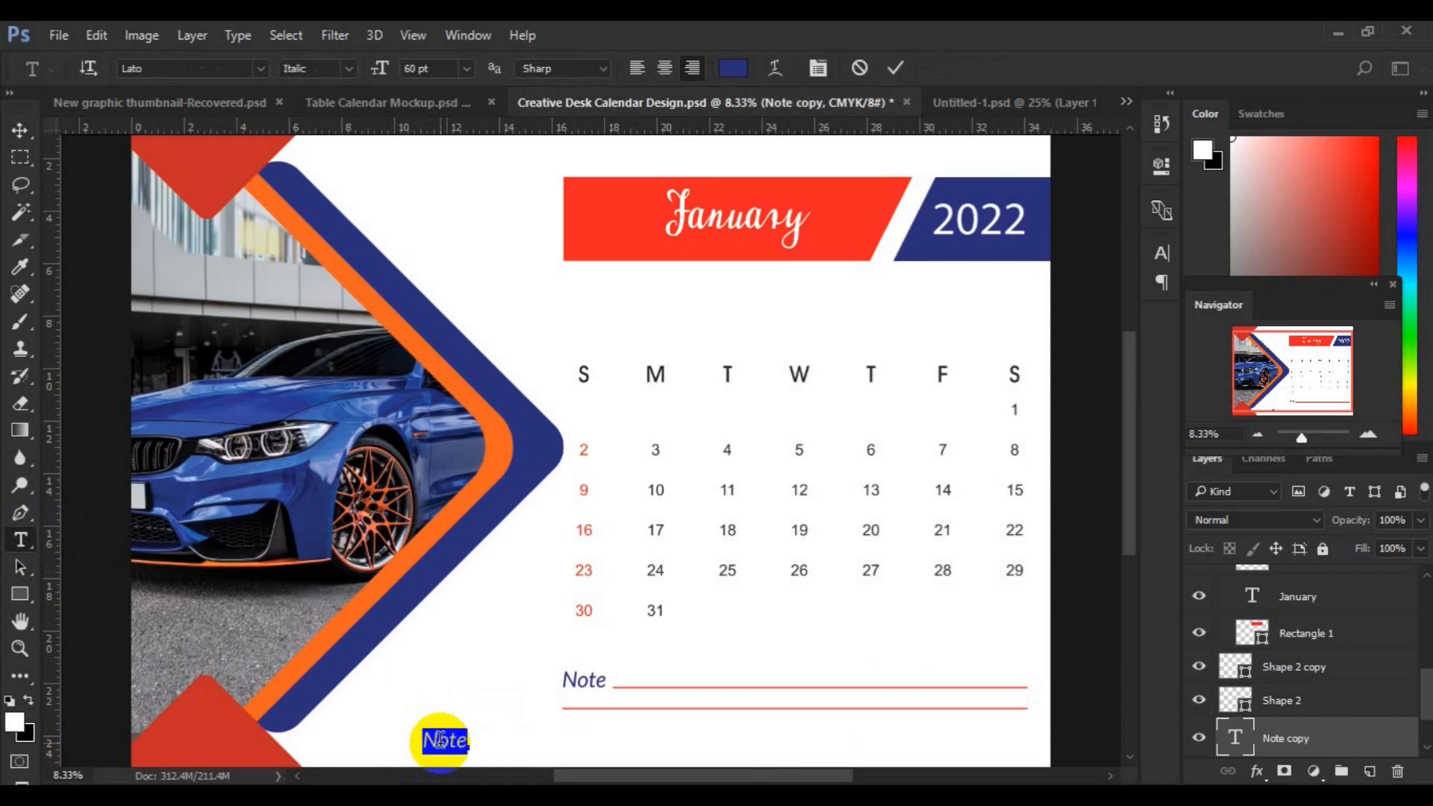
{"action": "key", "text": "Right"}
{"action": "key", "text": "ctrl+a"}
{"action": "type", "text": "www.xlgraphica.com"}
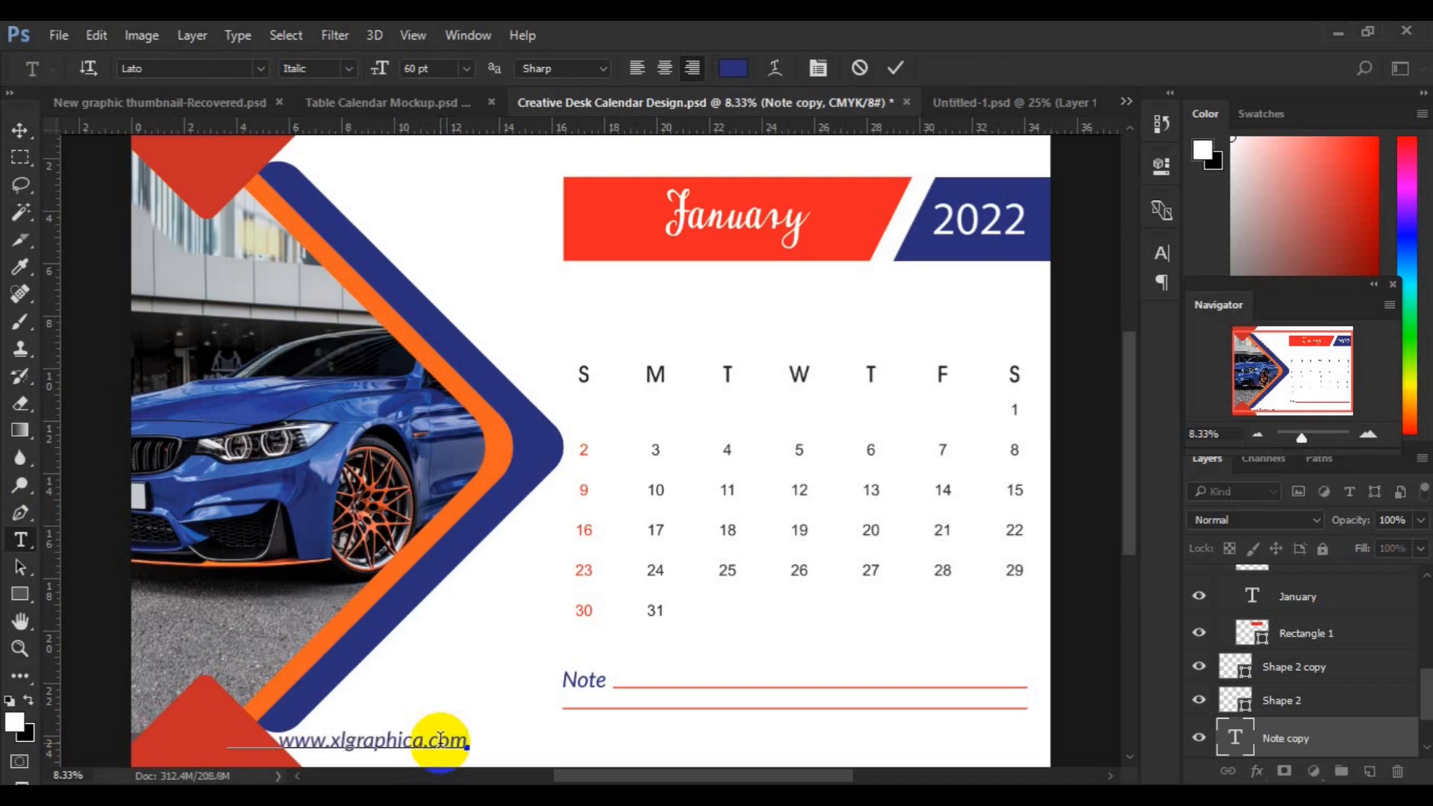
- Left-align the Visit text and set only its web address to the Lato Regular style
{"action": "key", "text": "ctrl+a"}
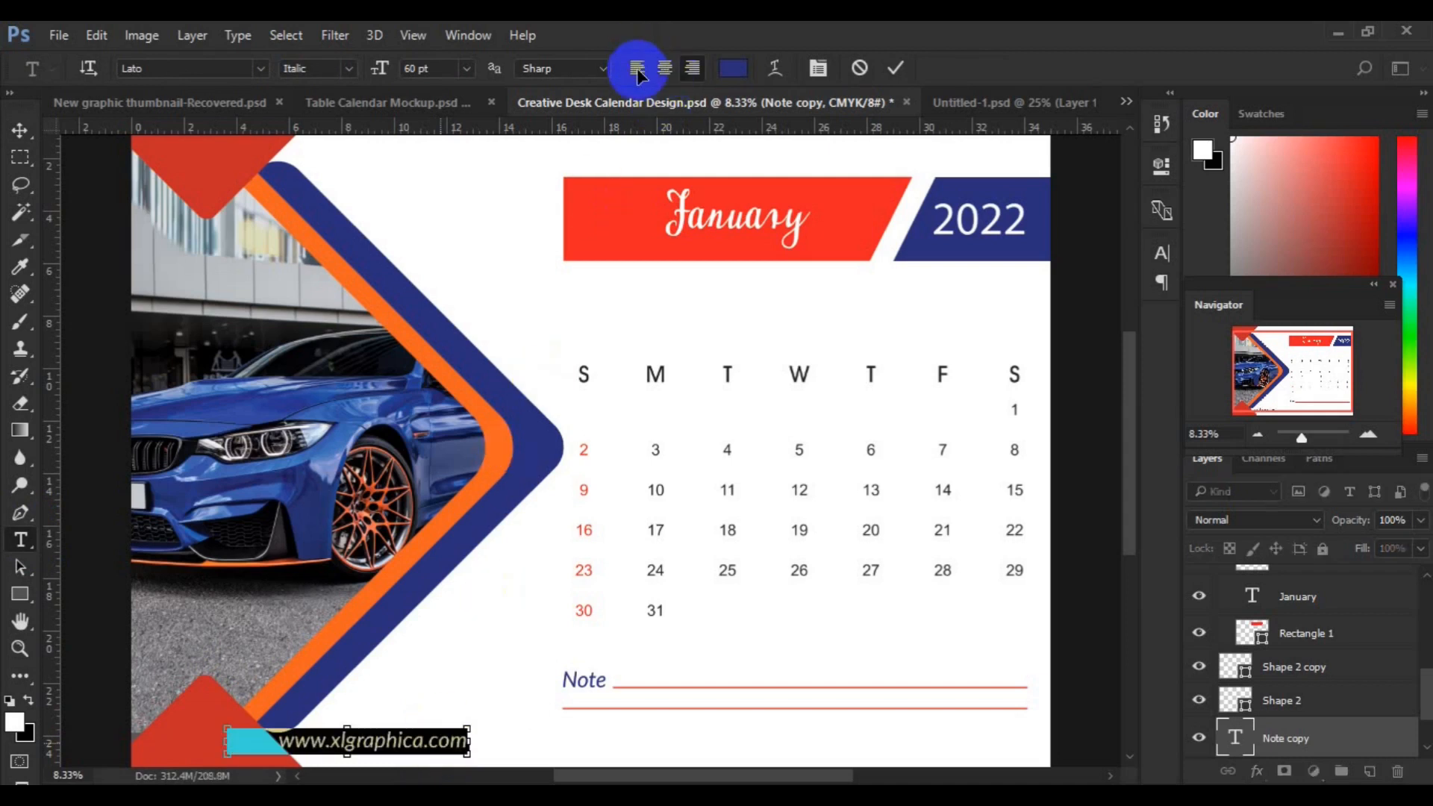
{"action": "left_click", "coordinate": [638, 70]}
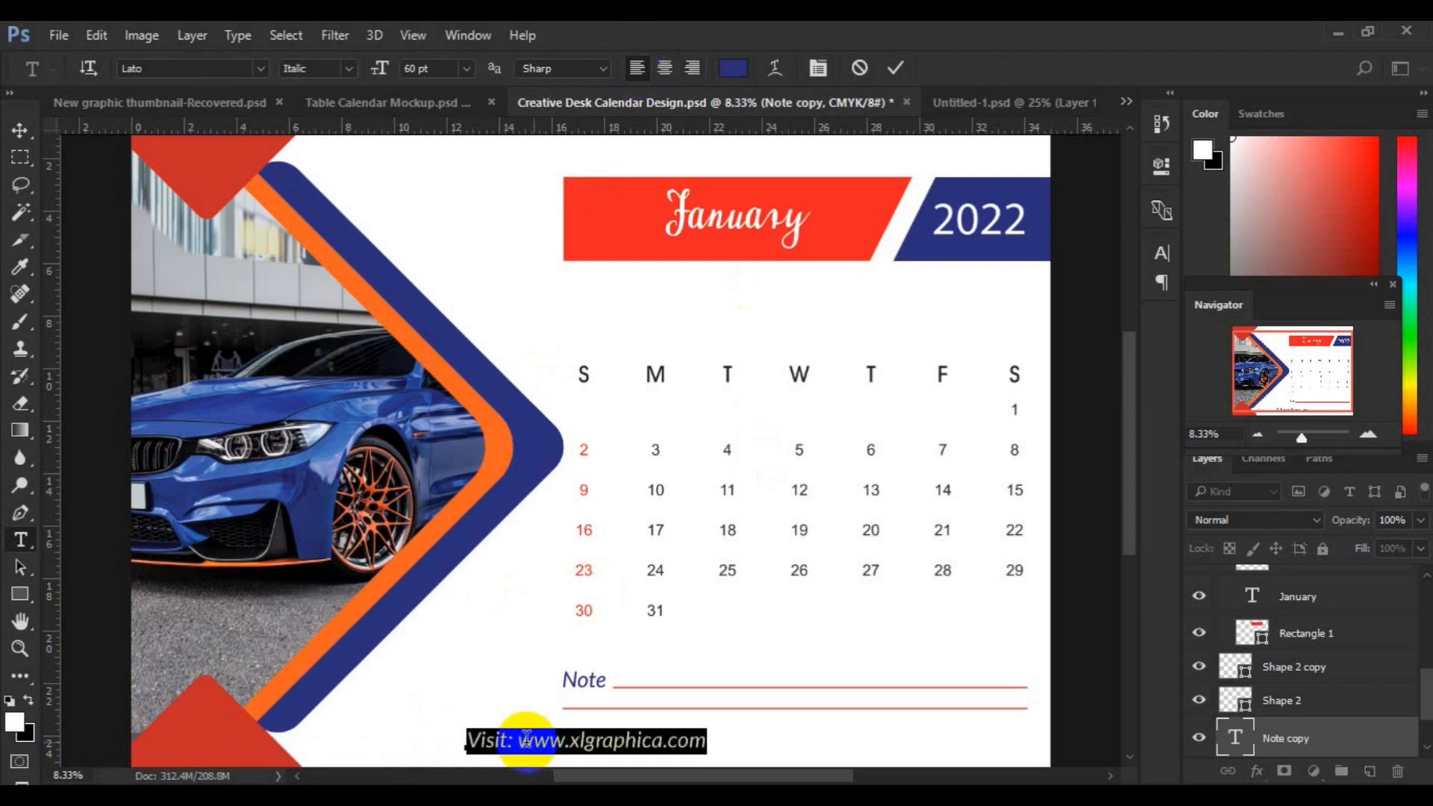
{"action": "left_click", "coordinate": [520, 741]}
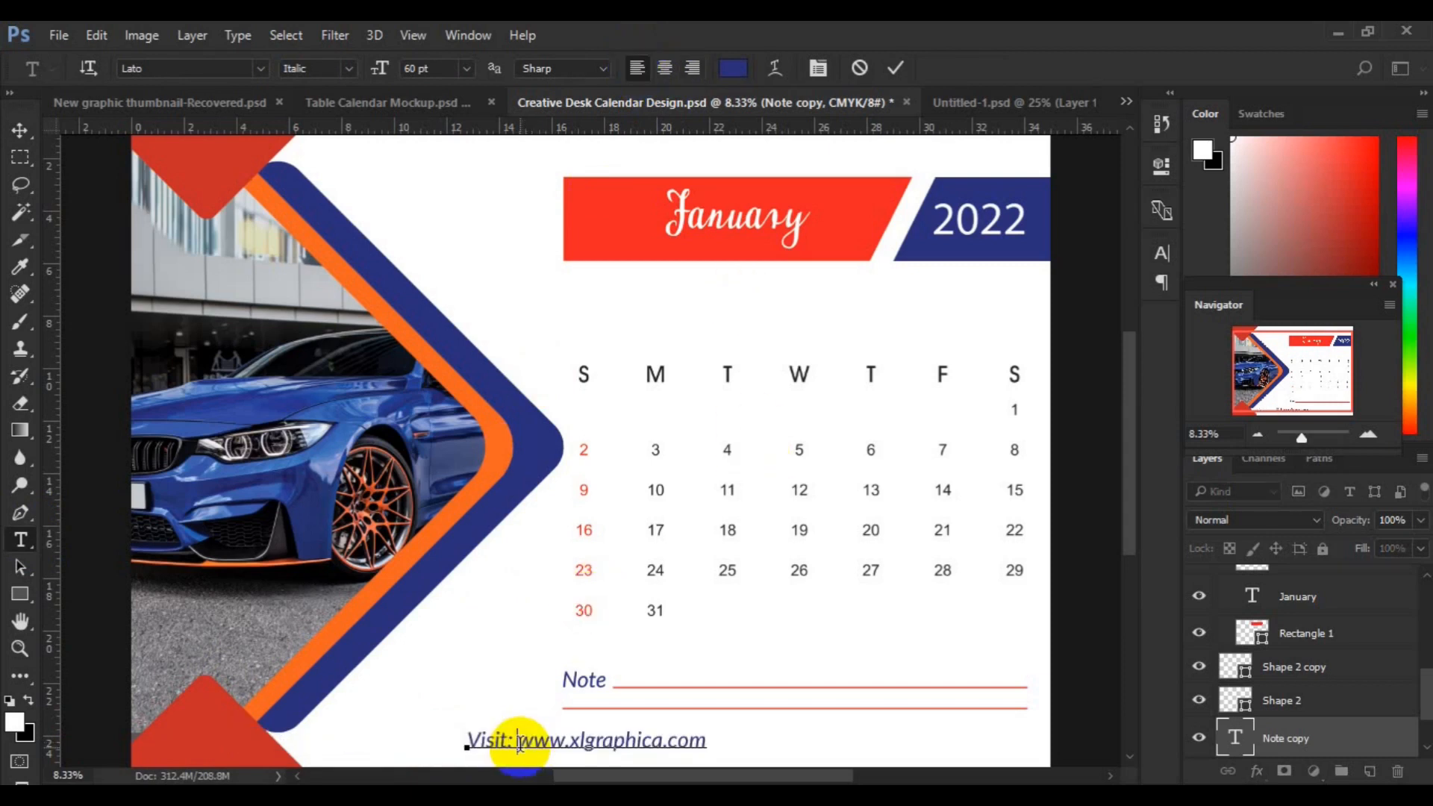
{"action": "left_click", "coordinate": [747, 750], "text": "shift"}
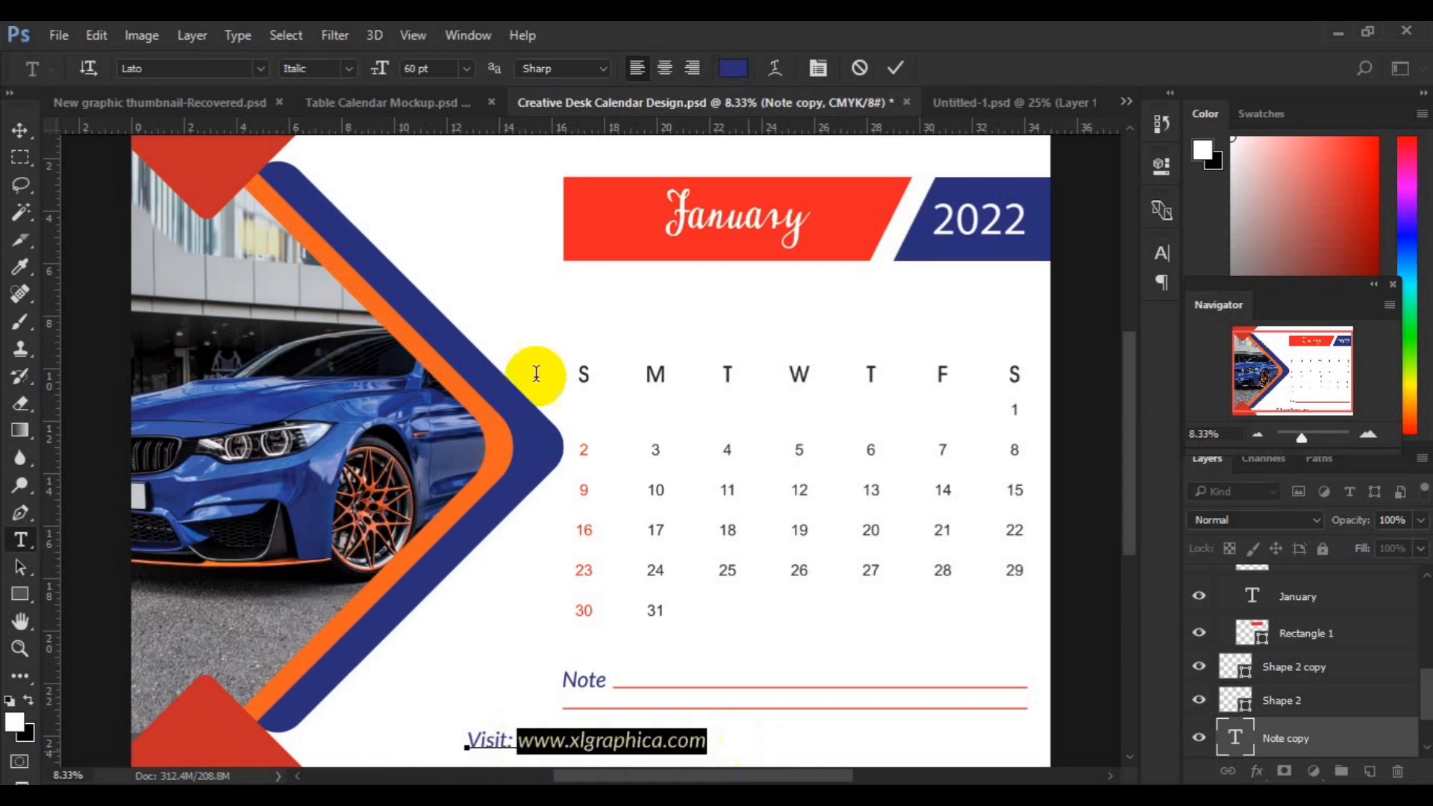
{"action": "left_click", "coordinate": [348, 70]}
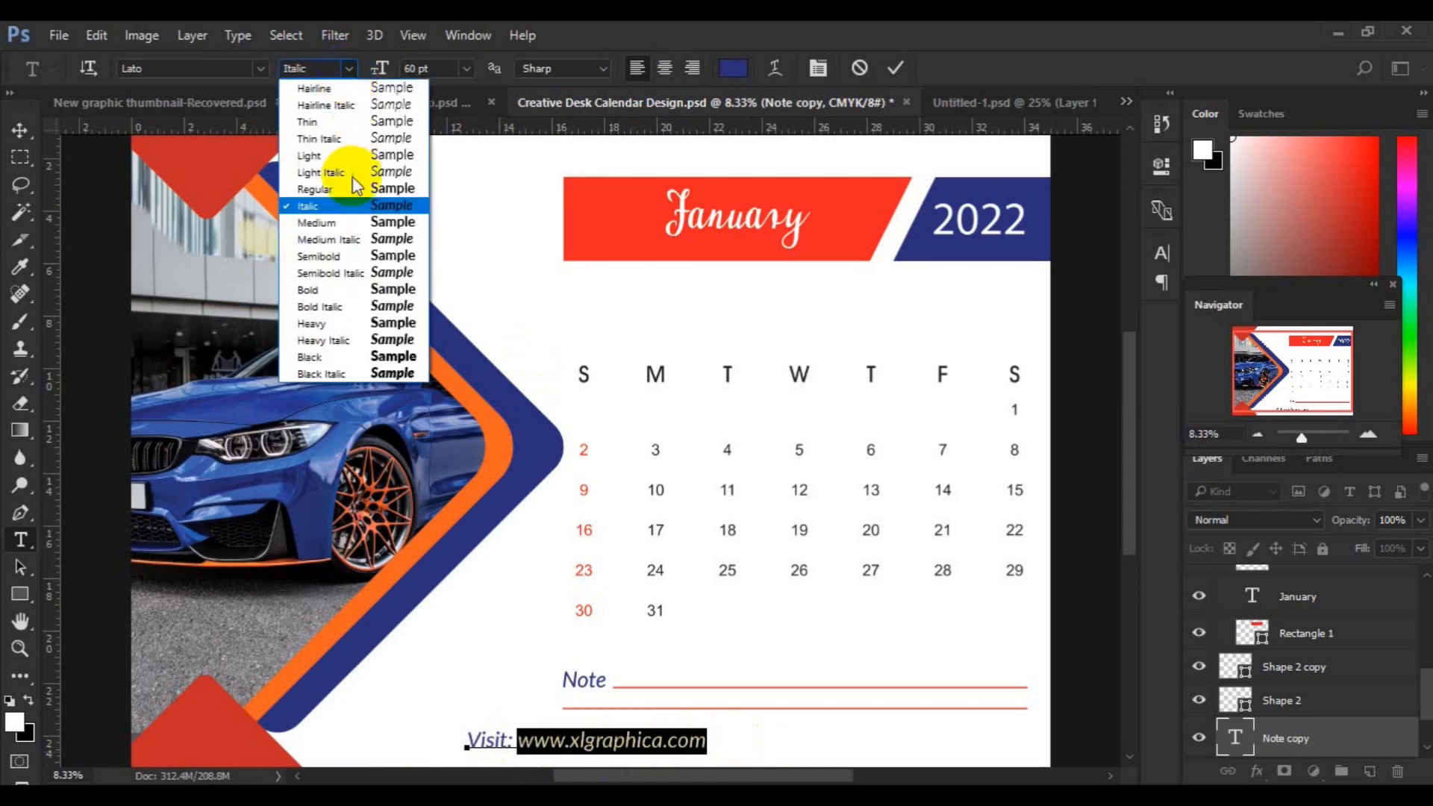
{"action": "left_click", "coordinate": [354, 195]}
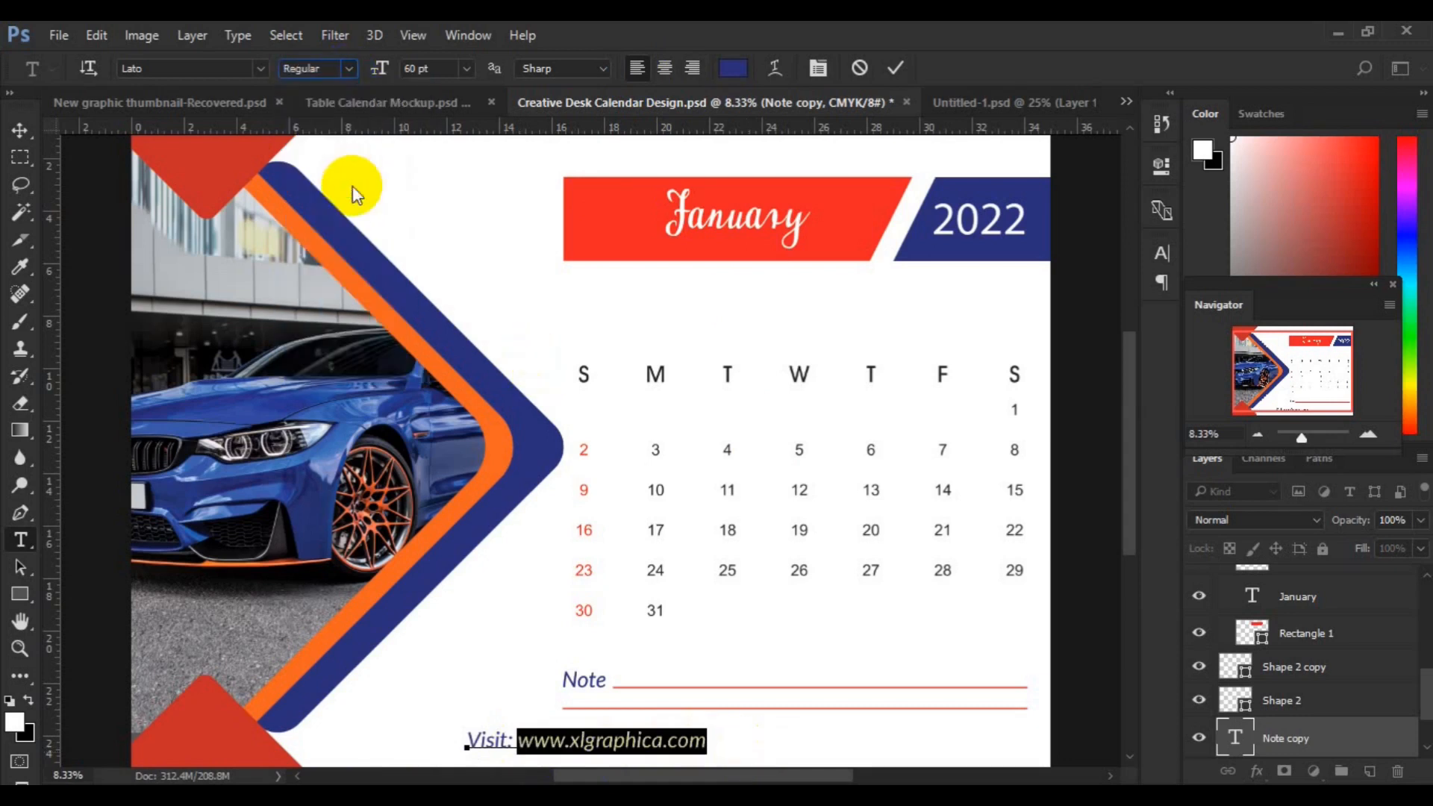
- Recolour only the web address in the Visit text to a near-black navy, keeping the Visit label blue
{"action": "left_click", "coordinate": [730, 76]}
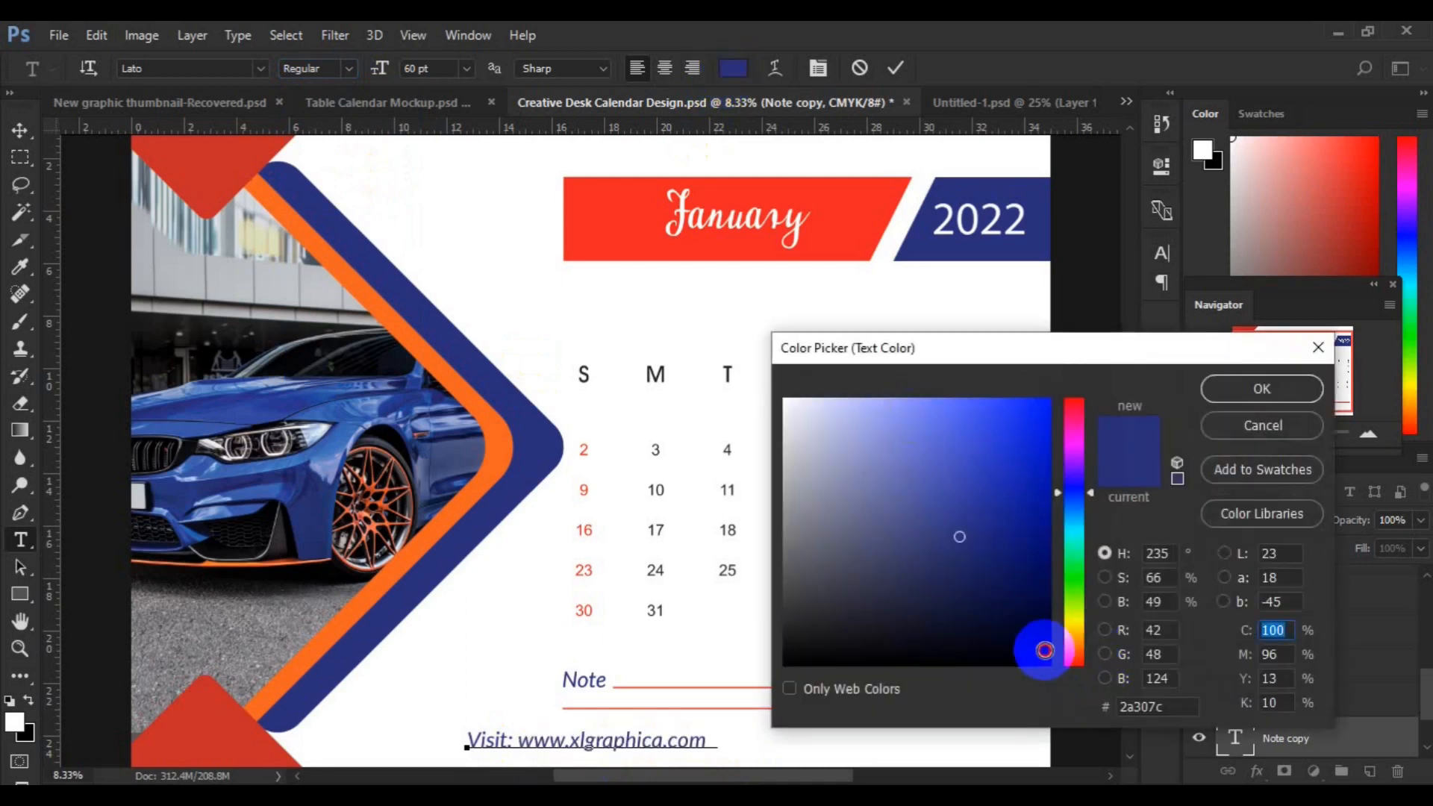
{"action": "left_click", "coordinate": [1044, 650]}
{"action": "left_click", "coordinate": [1230, 391]}
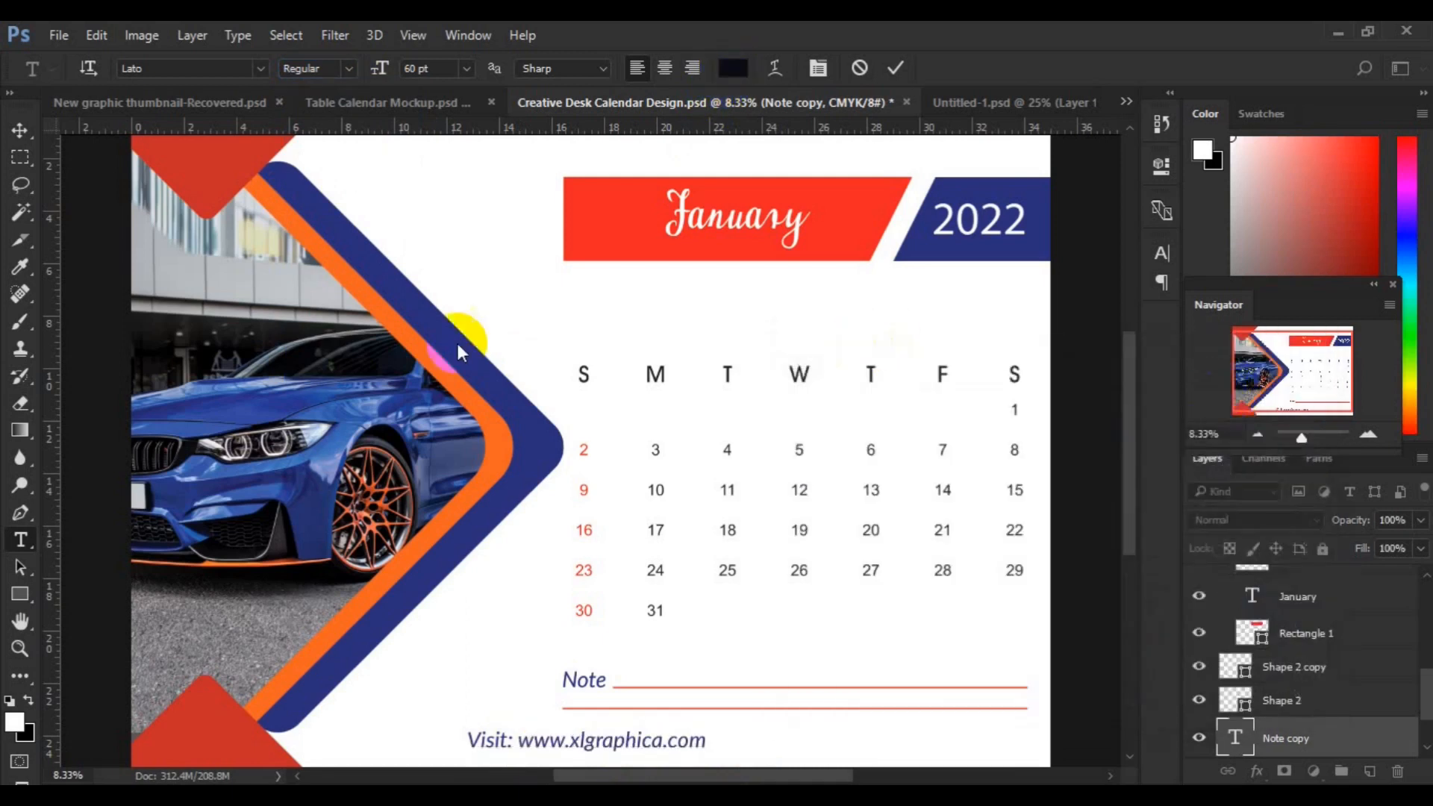
{"action": "left_click", "coordinate": [702, 741]}
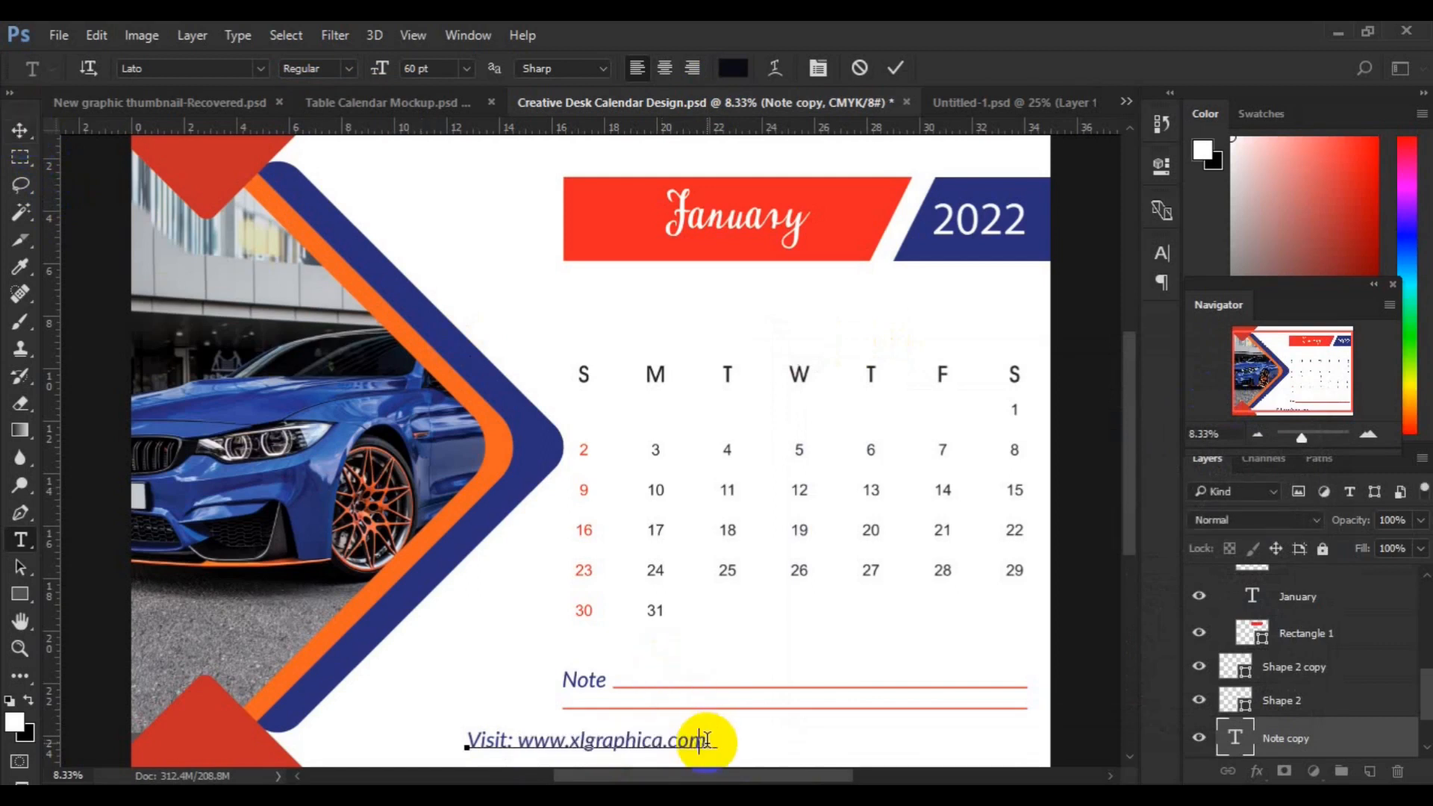
{"action": "left_click", "coordinate": [21, 138]}
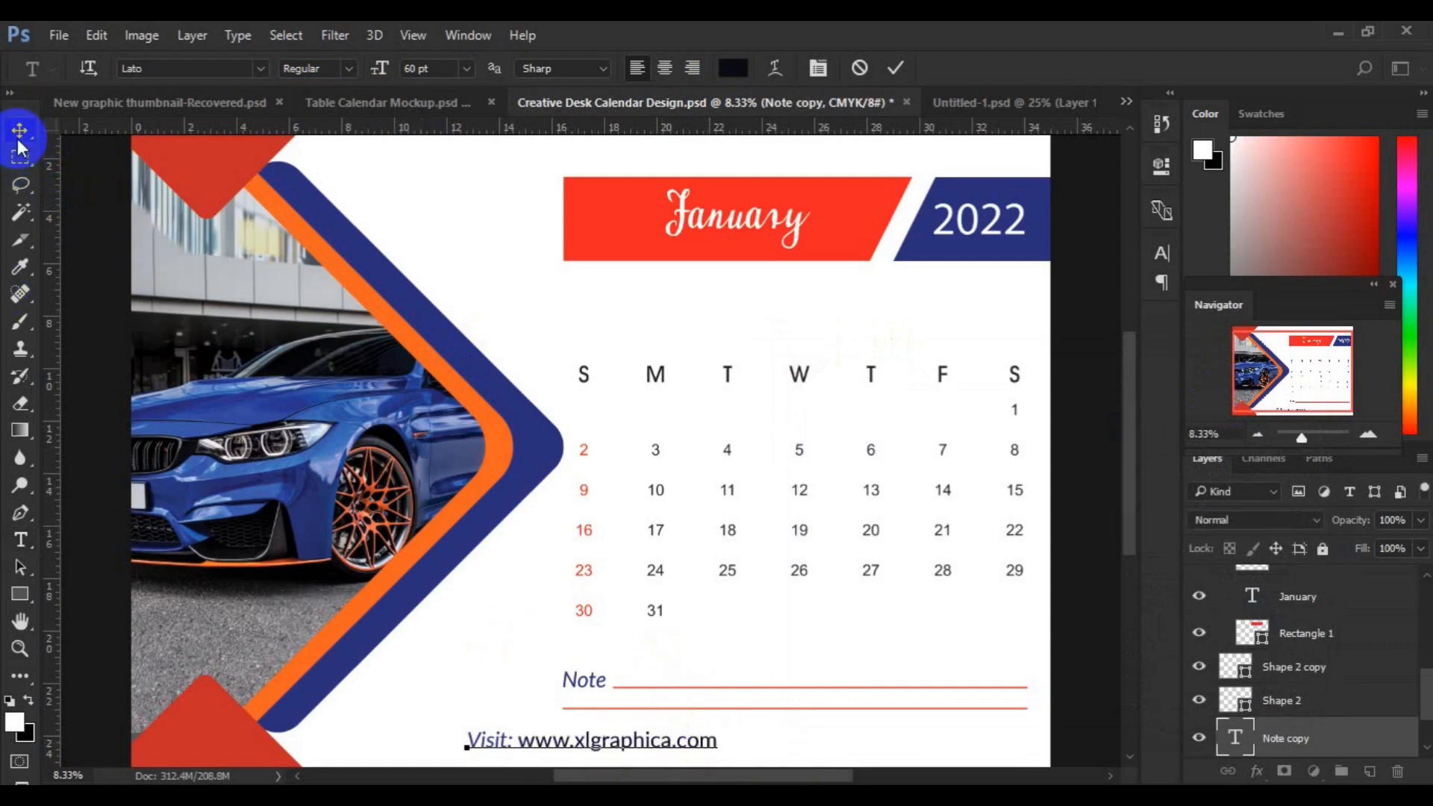
- Shift the Visit text toward the lower red diamond and place a duplicate to its right on the same baseline
{"action": "left_click", "coordinate": [585, 743]}
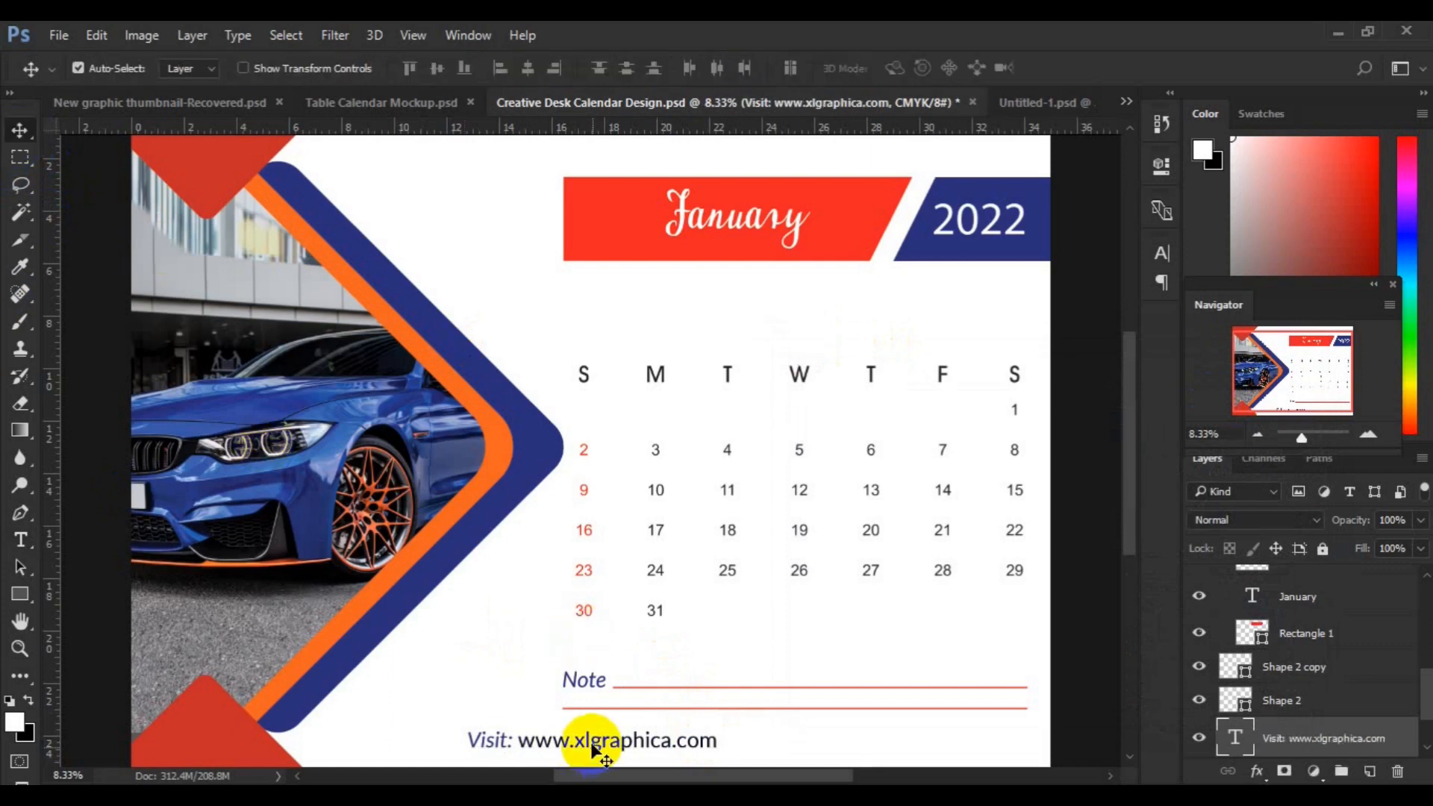
{"action": "left_click_drag", "start_coordinate": [592, 742], "coordinate": [526, 744]}
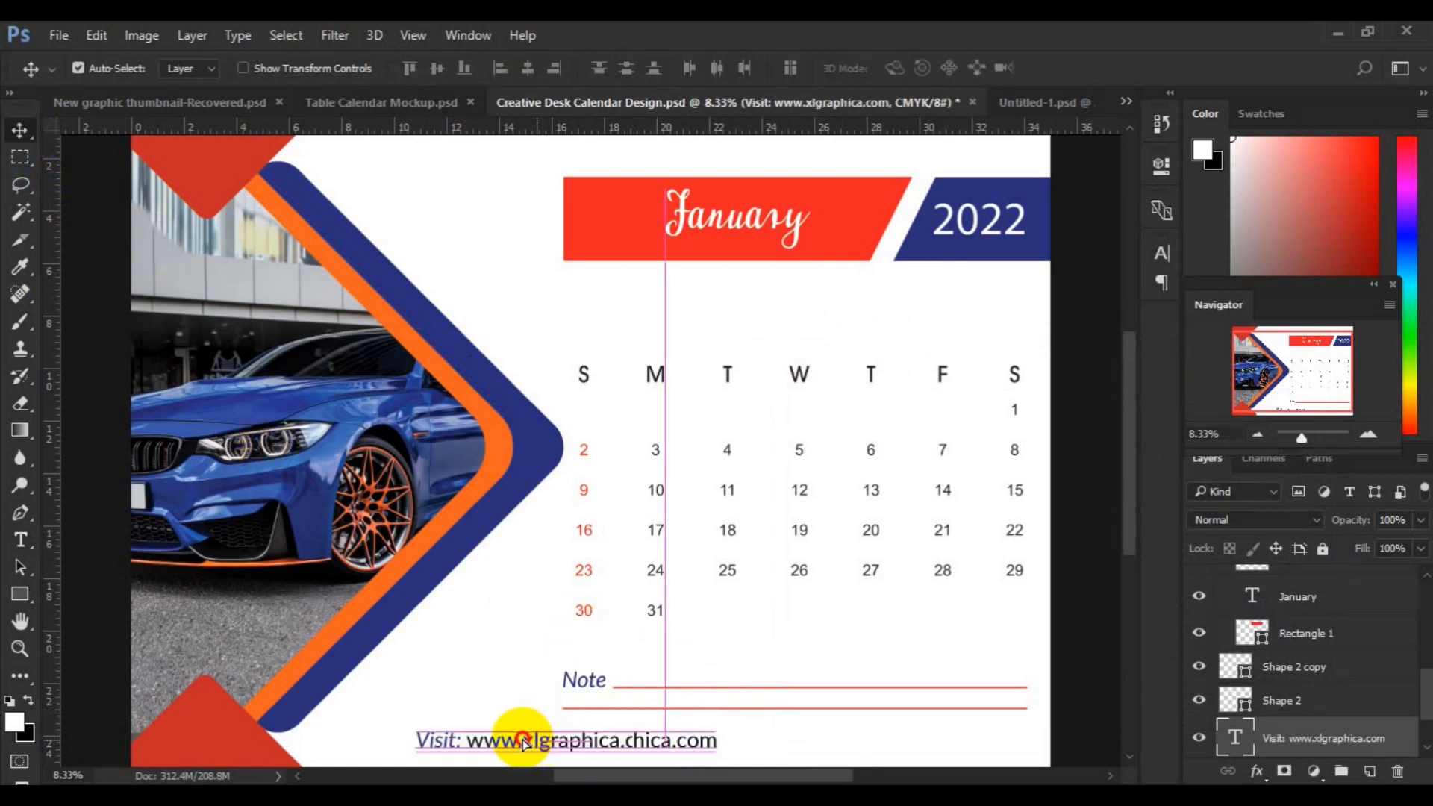
{"action": "left_click_drag", "start_coordinate": [525, 744], "coordinate": [826, 742]}
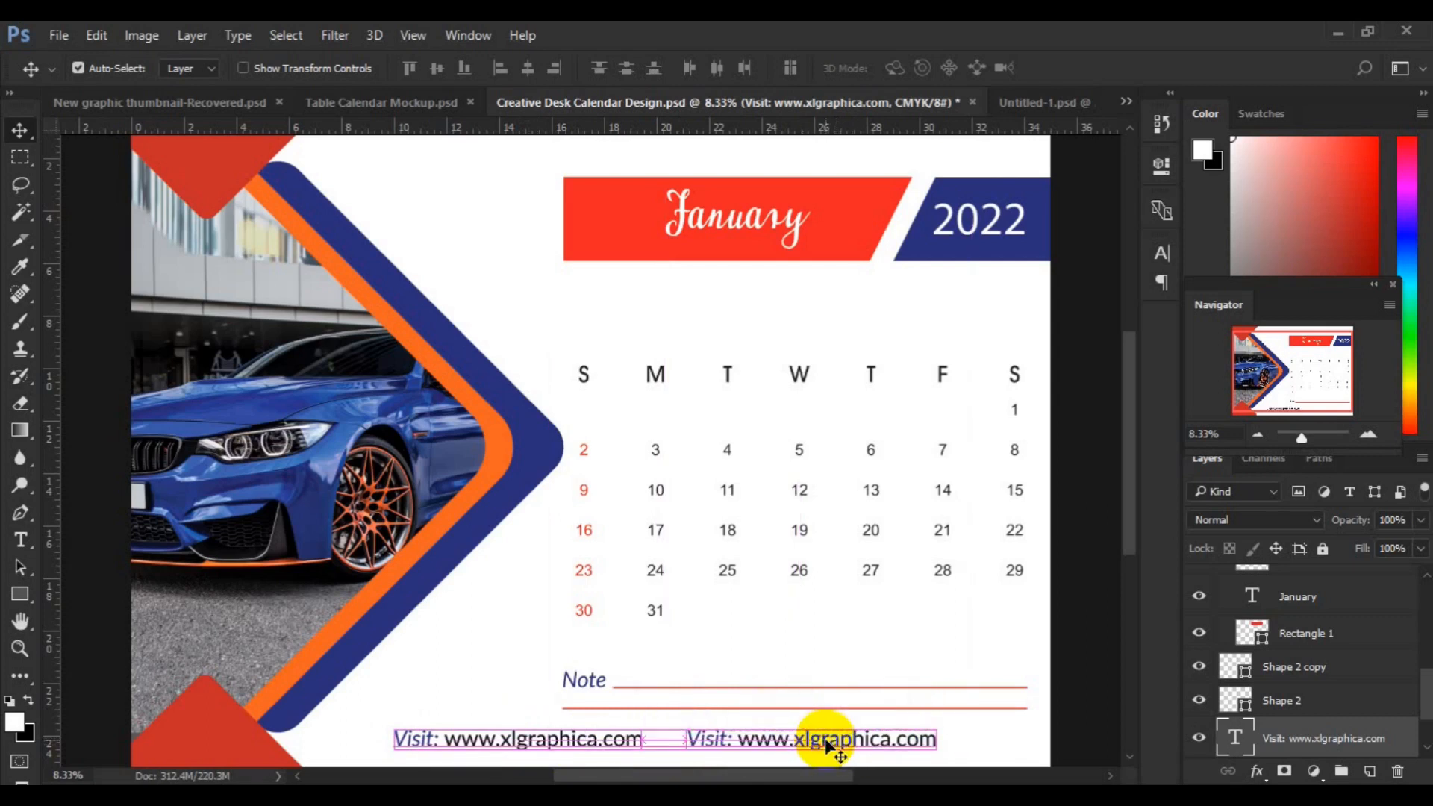
- Replace the duplicated text's label with "Email:" and its web address with the company's e-mail address
{"action": "left_click", "coordinate": [25, 548]}
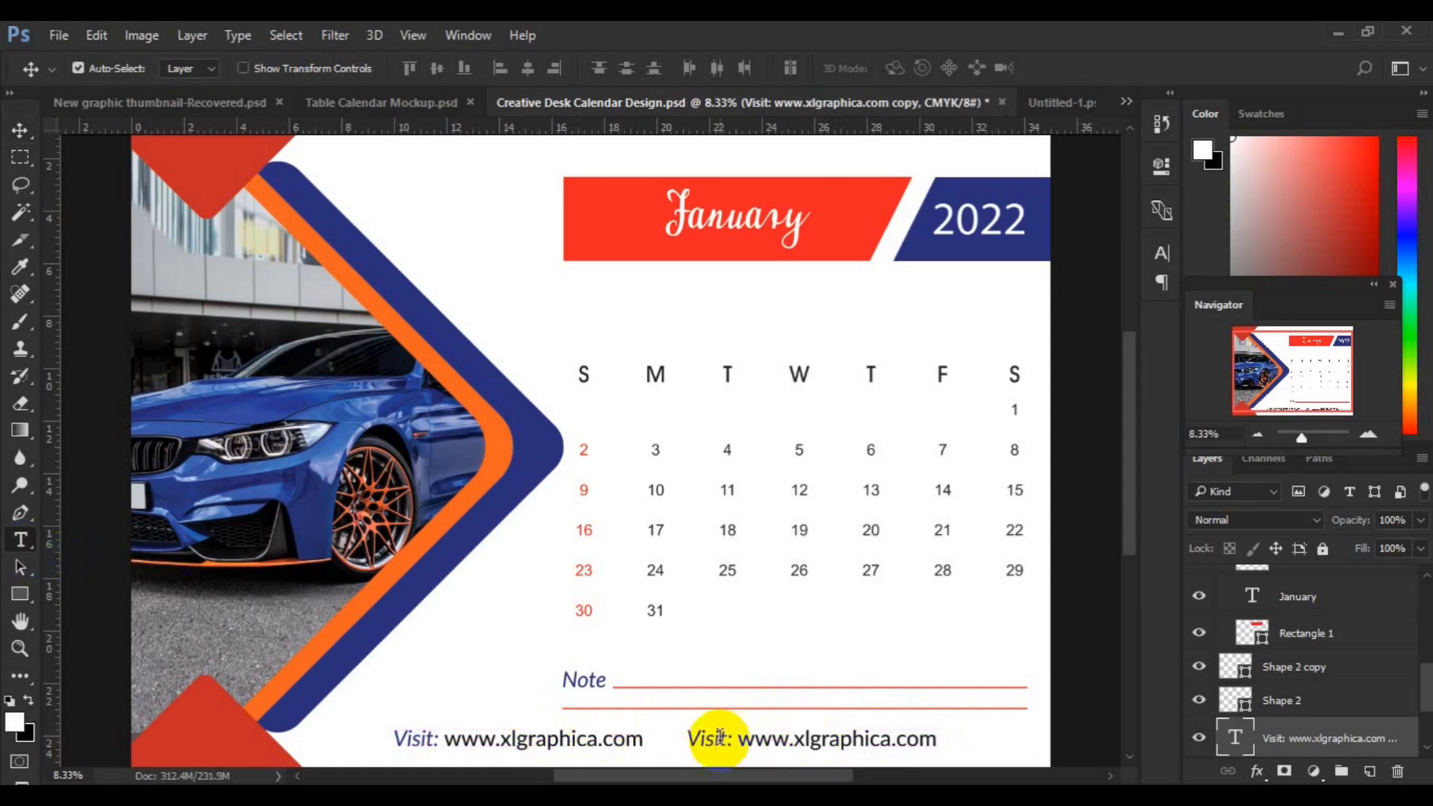
{"action": "double_click", "coordinate": [704, 739]}
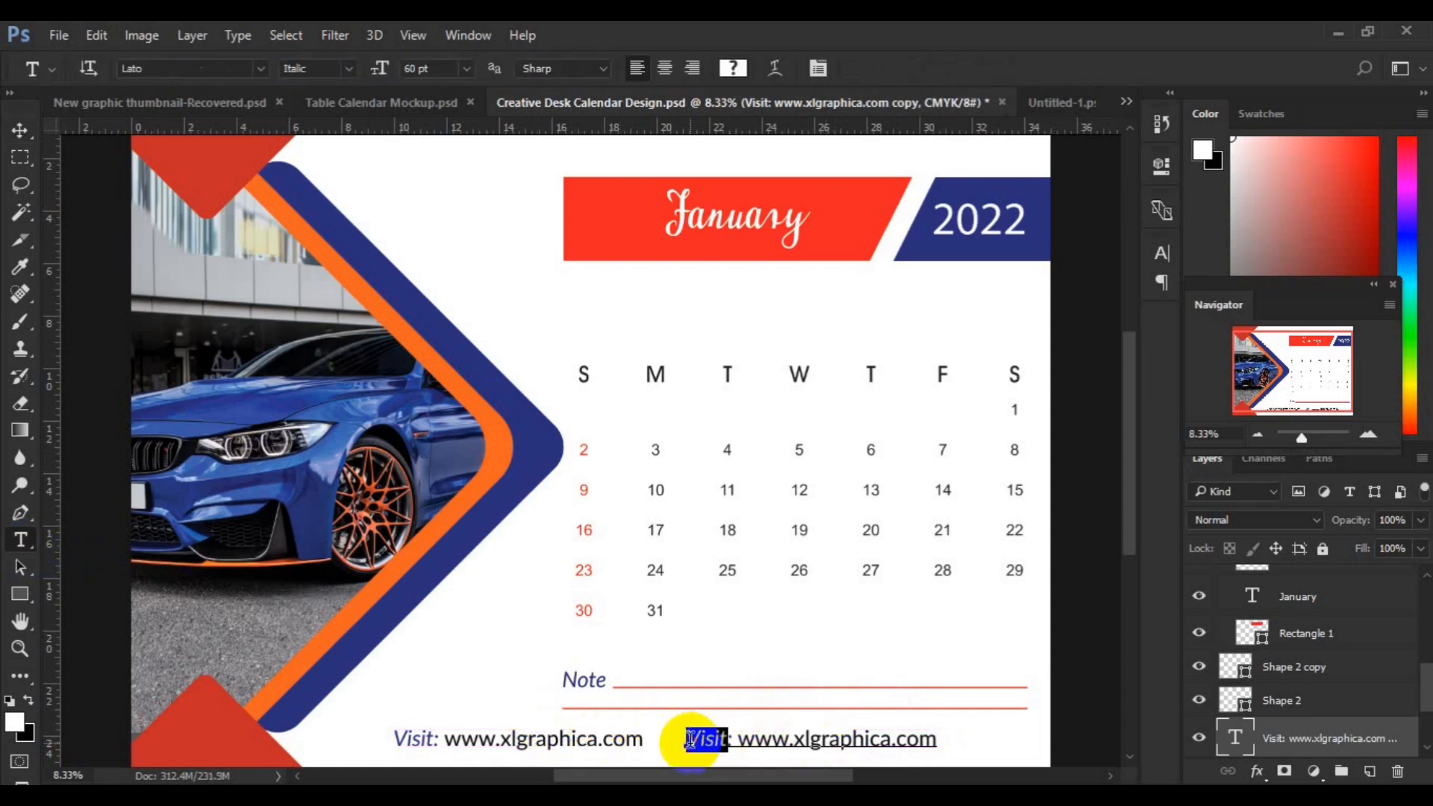
{"action": "left_click", "coordinate": [714, 739]}
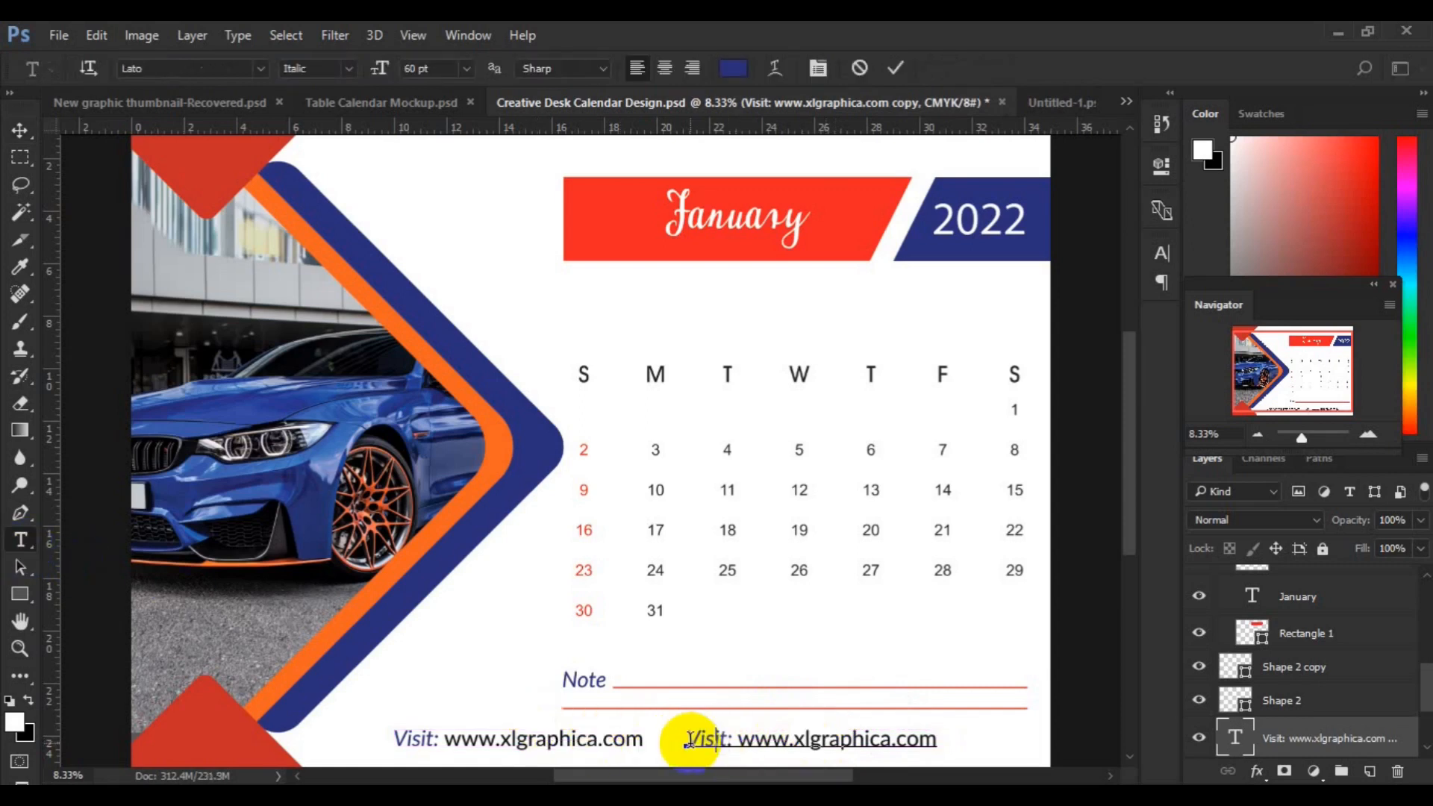
{"action": "left_click", "coordinate": [742, 739]}
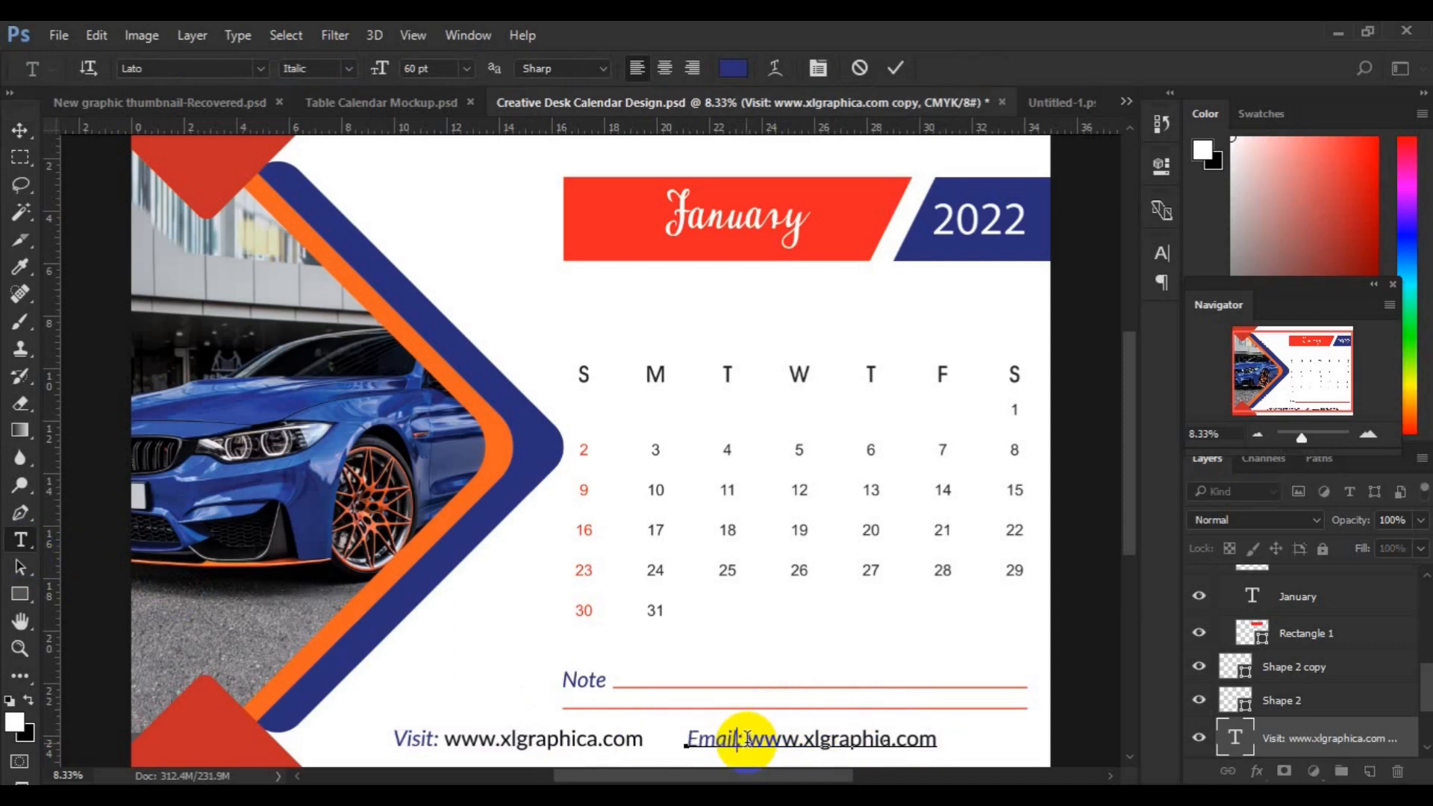
{"action": "left_click_drag", "start_coordinate": [748, 739], "coordinate": [949, 744]}
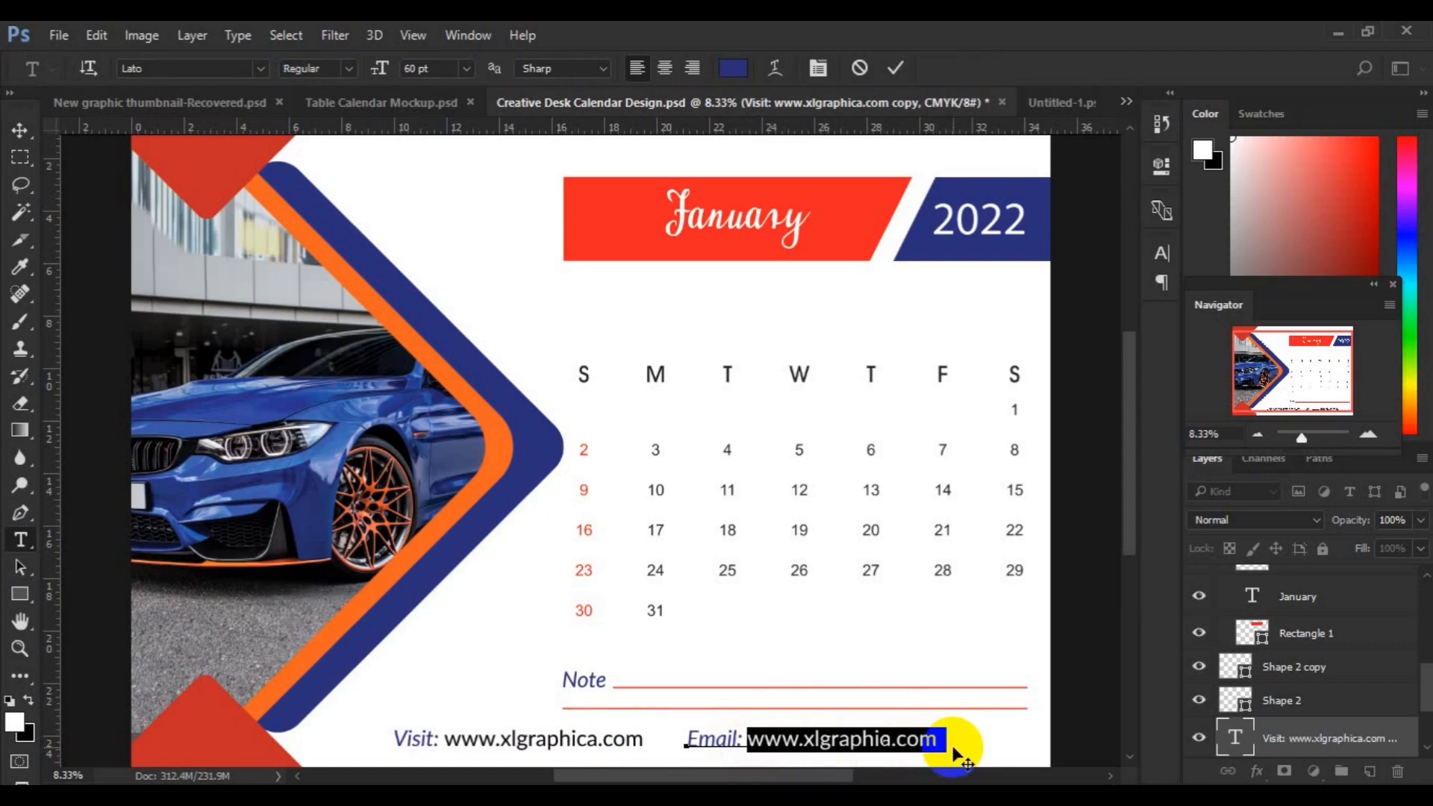
{"action": "key", "text": "Left"}
{"action": "key", "text": "Right"}
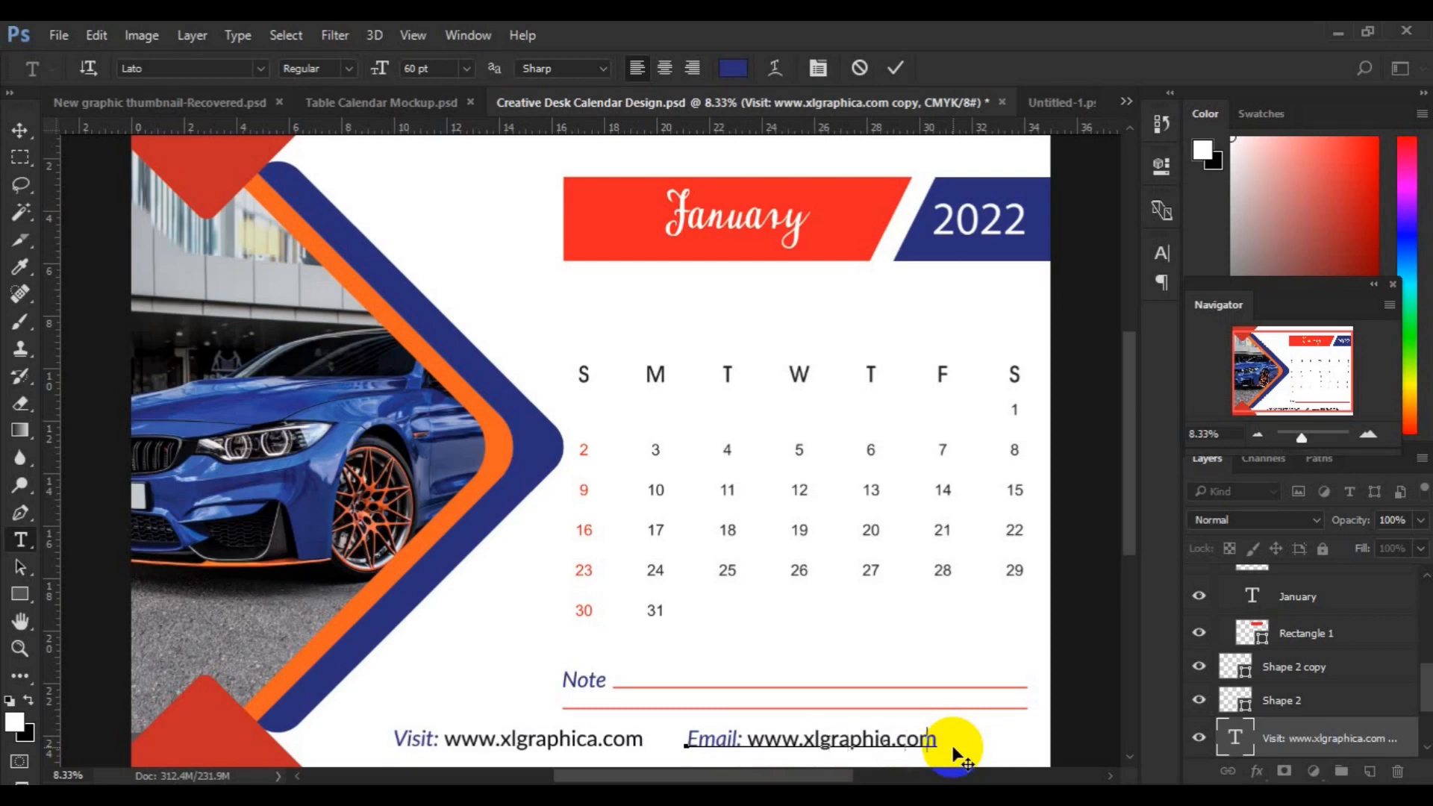
{"action": "key", "text": "Right"}
{"action": "left_click", "coordinate": [17, 133]}
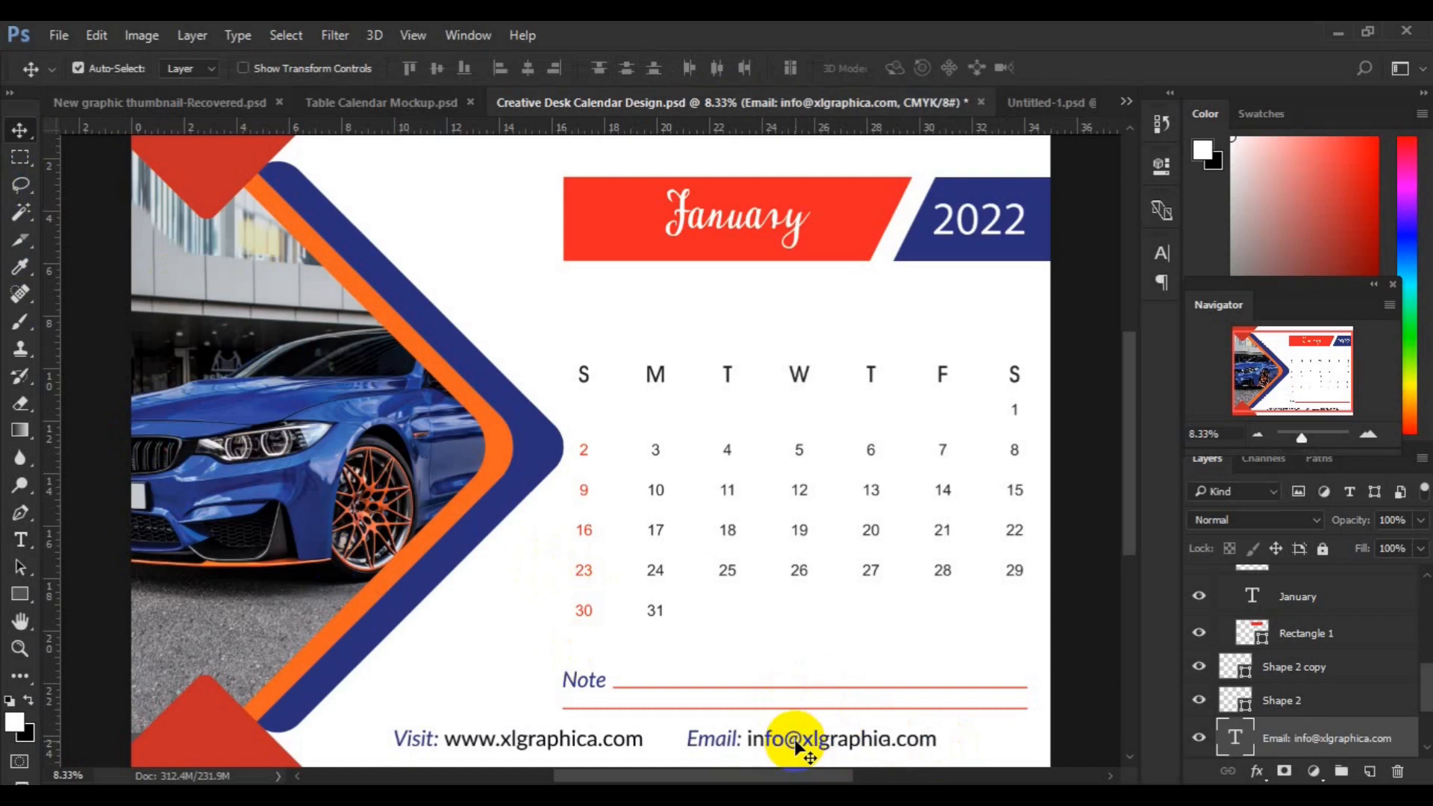
- Align the Email text's end with the right end of the note lines and move the Visit text close beside it
{"action": "left_click_drag", "start_coordinate": [816, 741], "coordinate": [881, 743]}
{"action": "left_click", "coordinate": [577, 744]}
{"action": "left_click_drag", "start_coordinate": [577, 746], "coordinate": [668, 745]}
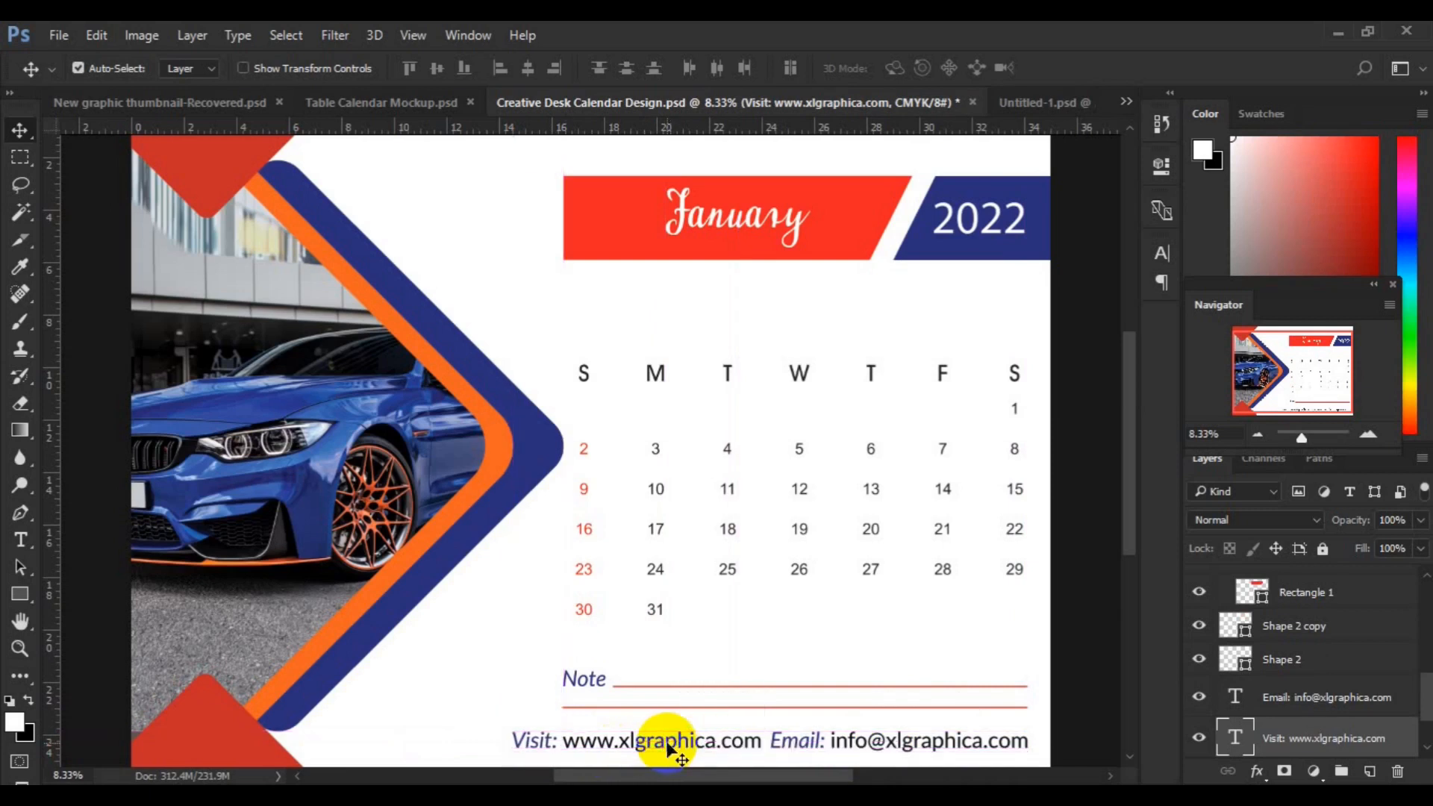
{"action": "key", "text": "ctrl+0"}
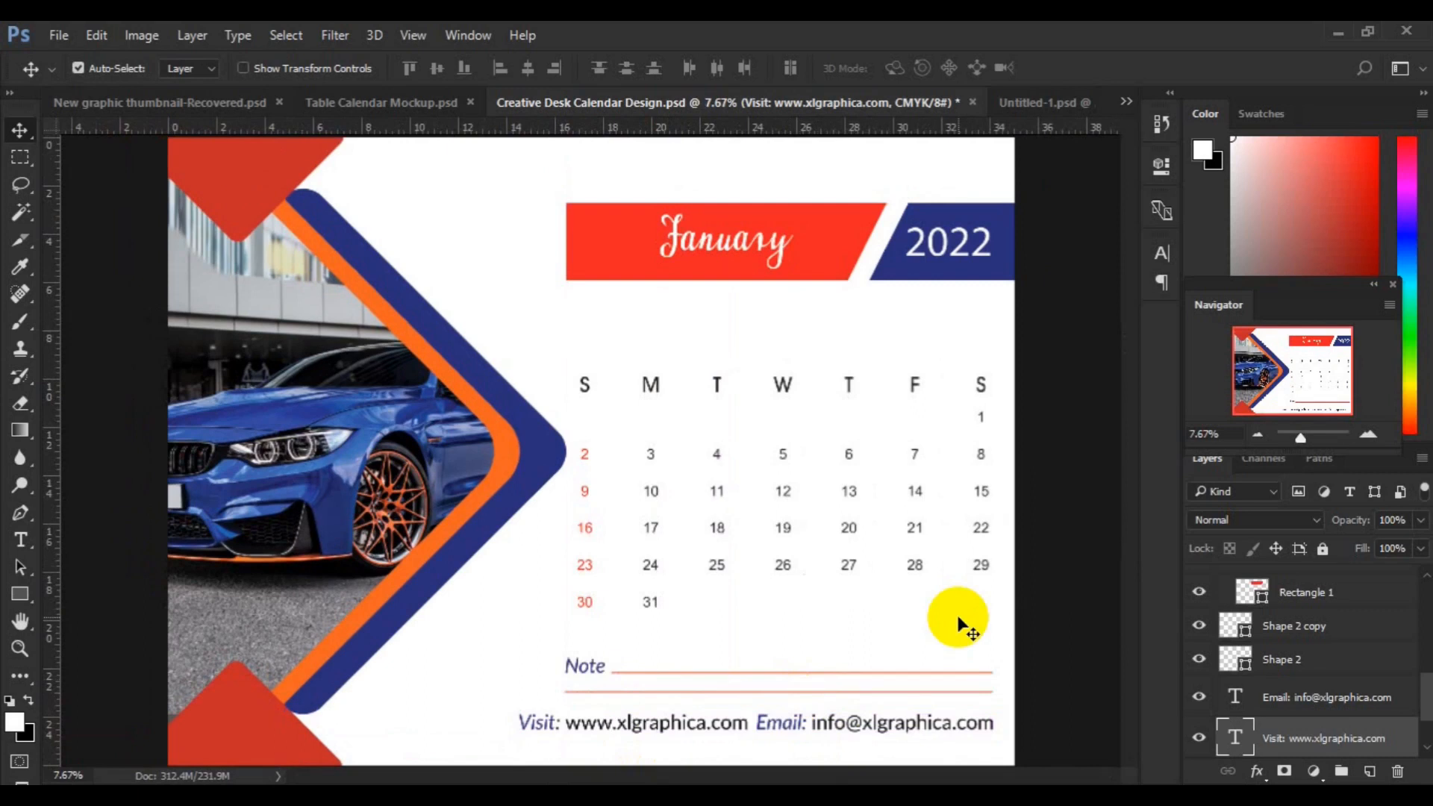
{"action": "key", "text": "ctrl+minus"}
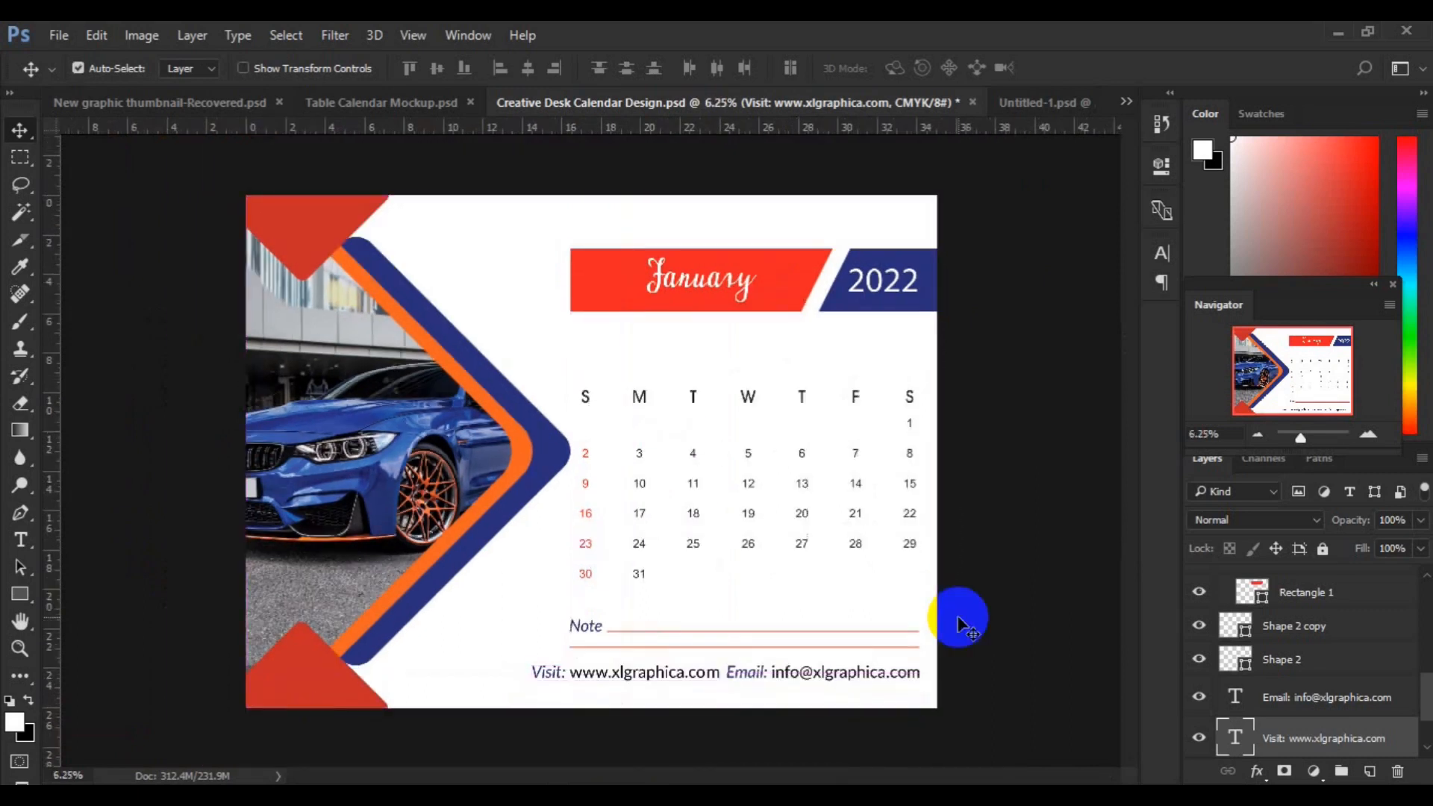